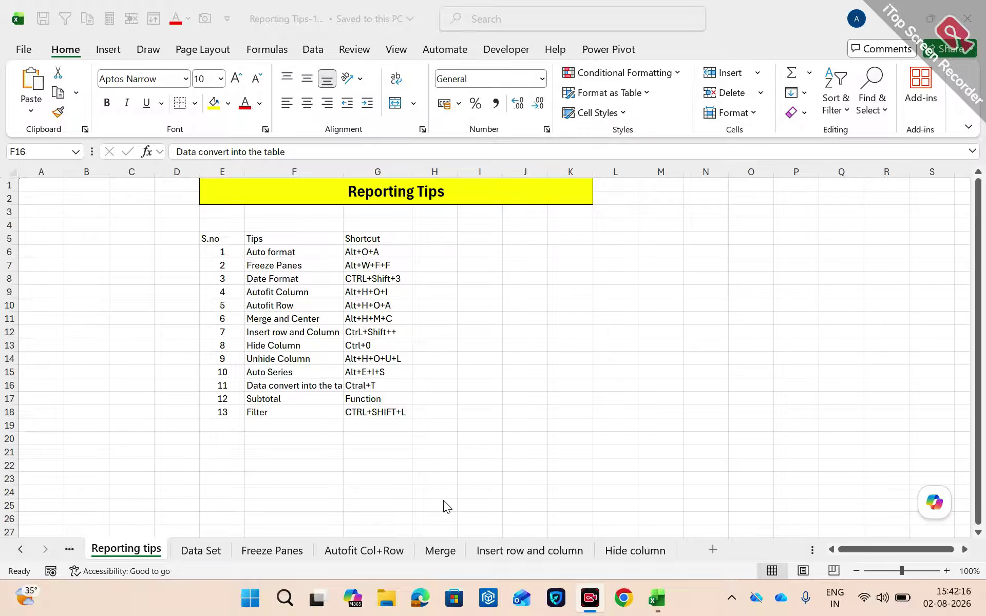
# On the Merge sheet, delete the entire yellow Data Validation title row above the column headings
pyautogui.click(443, 552)
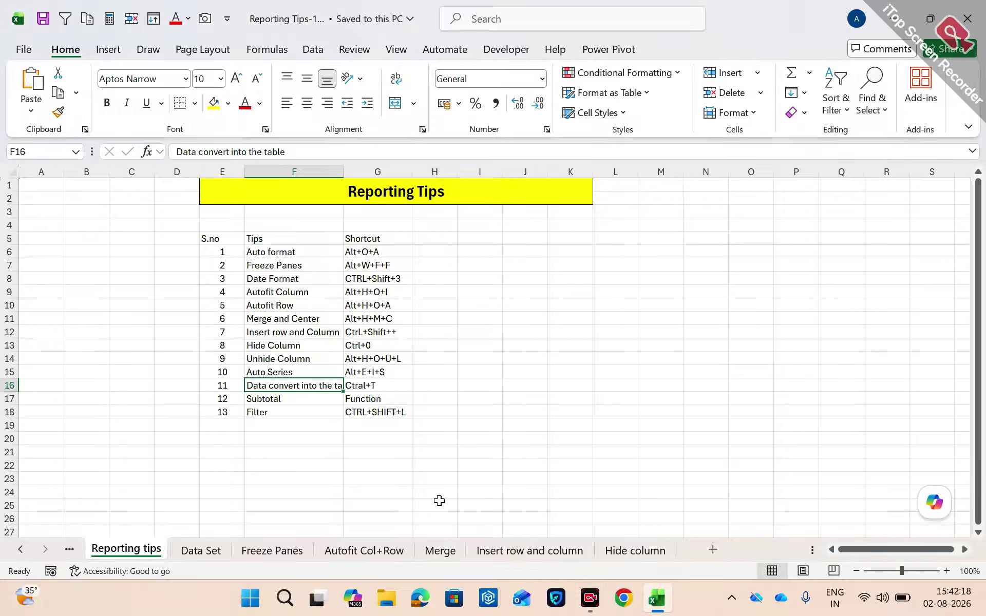
pyautogui.click(439, 550)
pyautogui.click(403, 322)
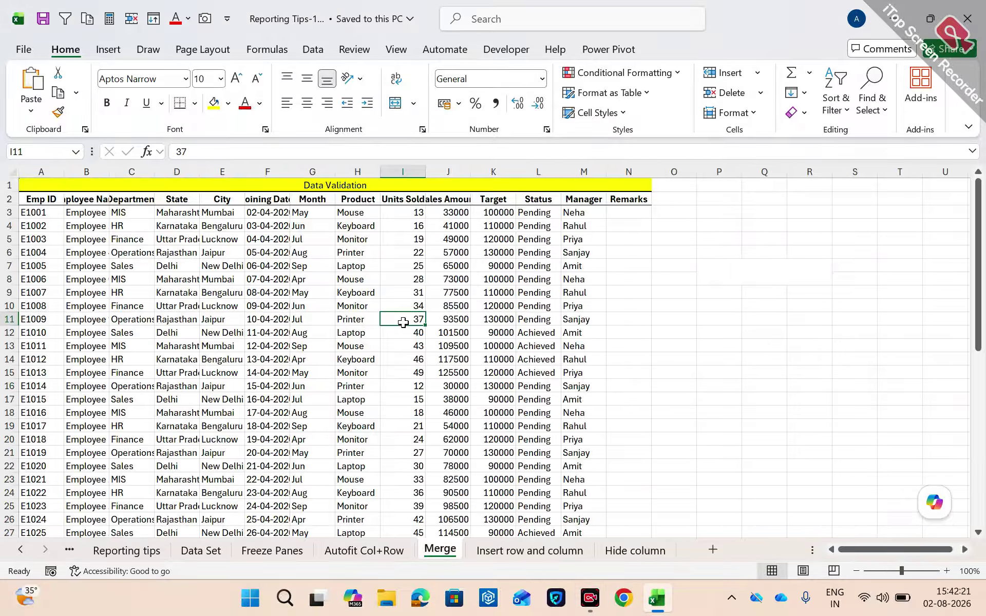
pyautogui.hotkey('ctrl', 'Up')
pyautogui.hotkey('ctrl', 'Up')
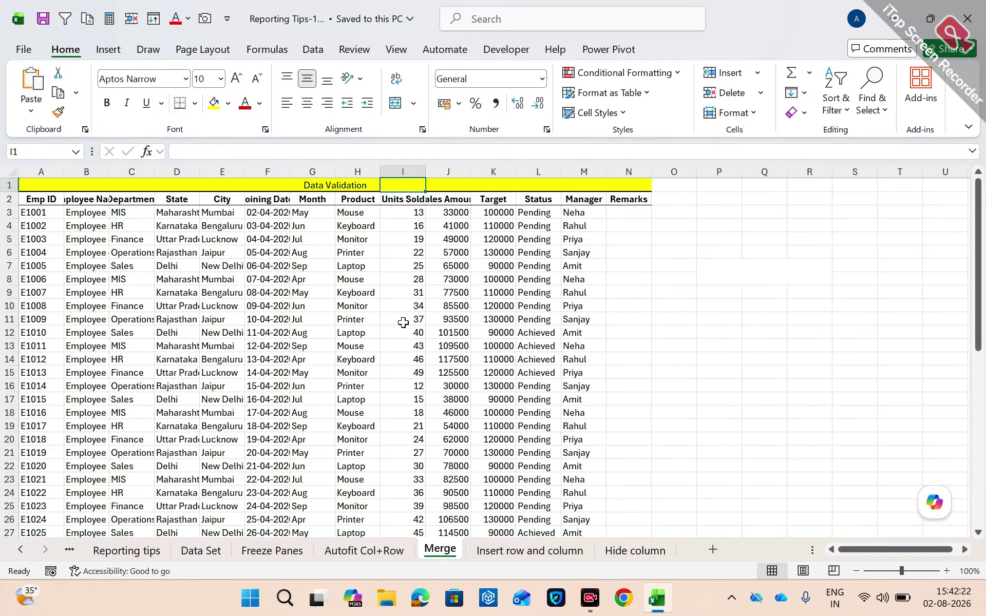
pyautogui.hotkey('shift', 'space')
pyautogui.hotkey('ctrl', '-')
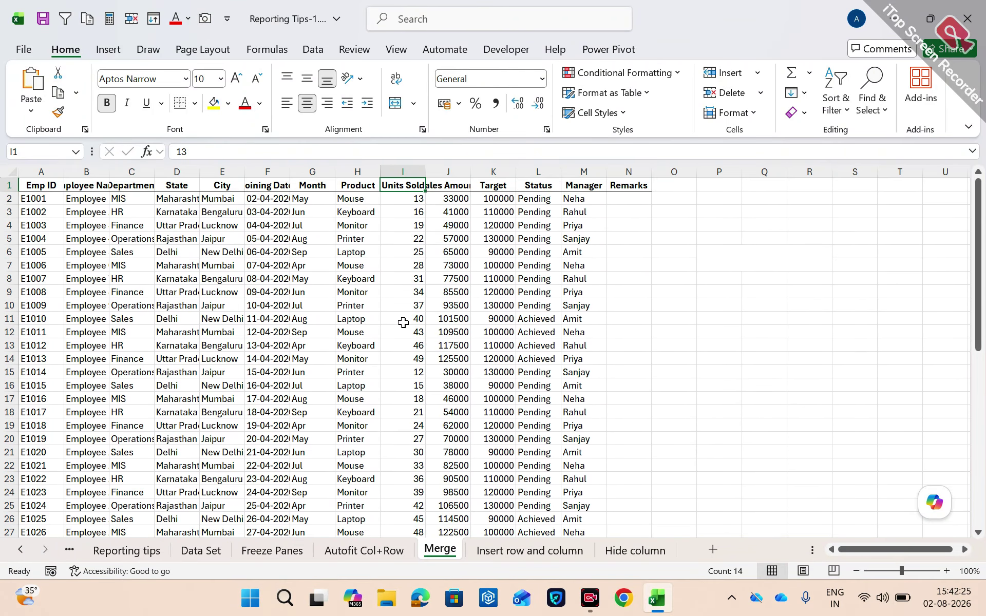
# Insert a blank row above the column headings on the Merge sheet
pyautogui.hotkey('shift', 'space')
pyautogui.hotkey('ctrl', 'shift', '+')
pyautogui.press('Left')
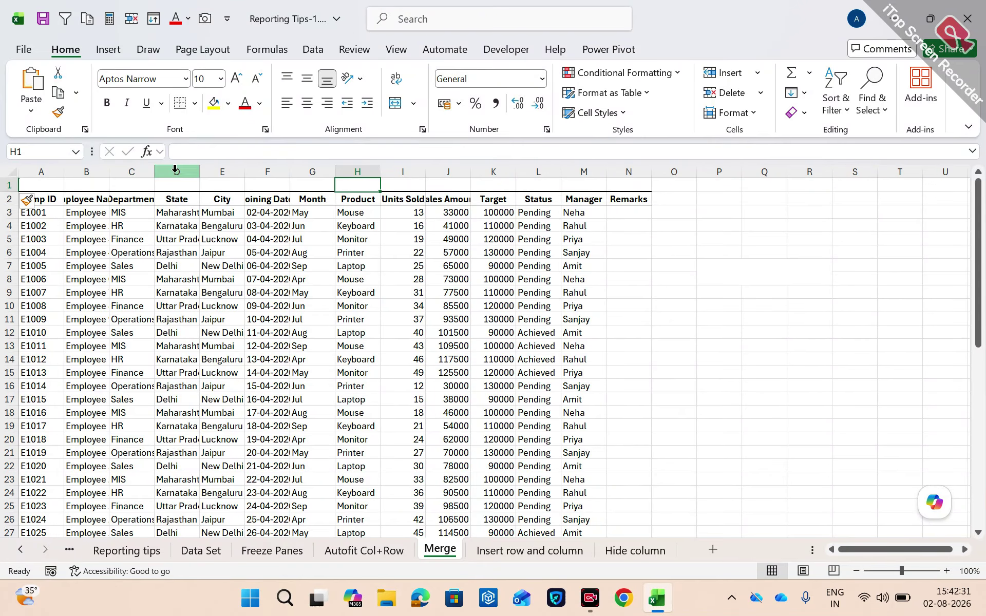
pyautogui.click(98, 187)
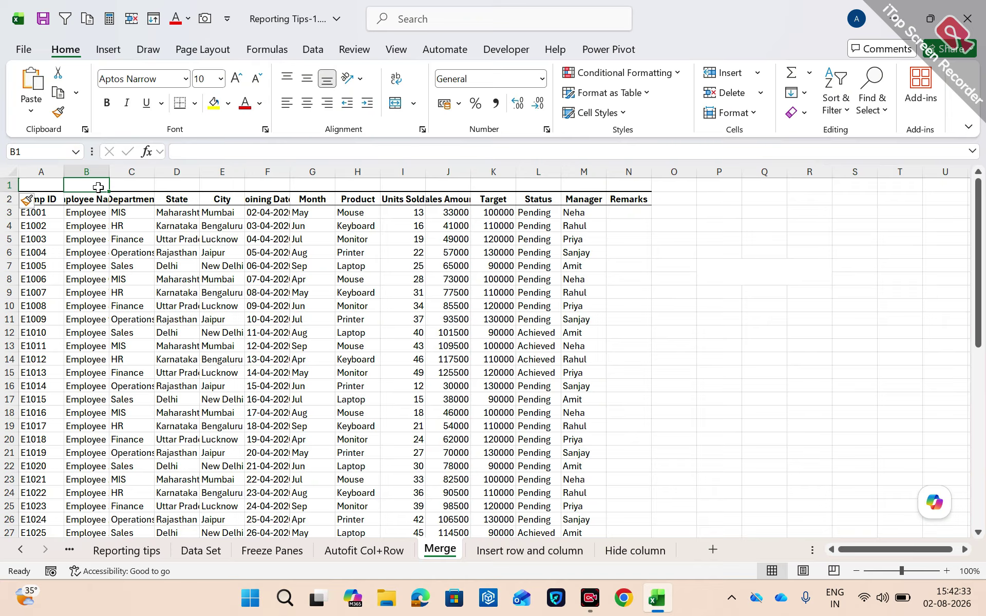
pyautogui.press('Left')
pyautogui.hotkey('shift', 'Right')
pyautogui.hotkey('shift', 'Right')
pyautogui.hotkey('shift', 'Right')
pyautogui.hotkey('shift', 'Right')
pyautogui.hotkey('shift', 'Right')
pyautogui.hotkey('shift', 'Right')
pyautogui.hotkey('shift', 'Right')
pyautogui.hotkey('shift', 'Right')
pyautogui.hotkey('shift', 'Right')
pyautogui.hotkey('shift', 'Right')
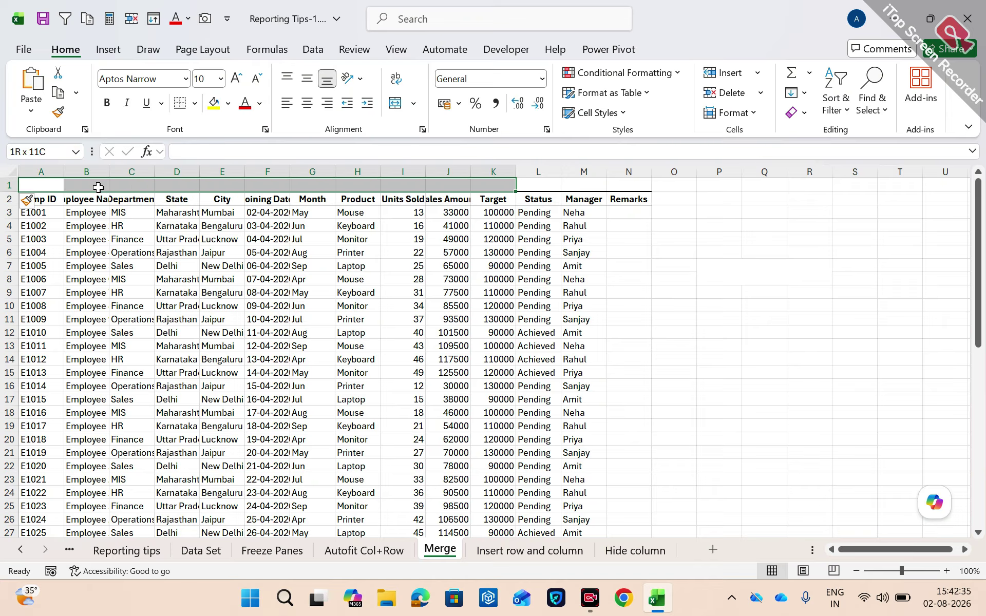
pyautogui.hotkey('shift', 'Right')
pyautogui.hotkey('shift', 'Right')
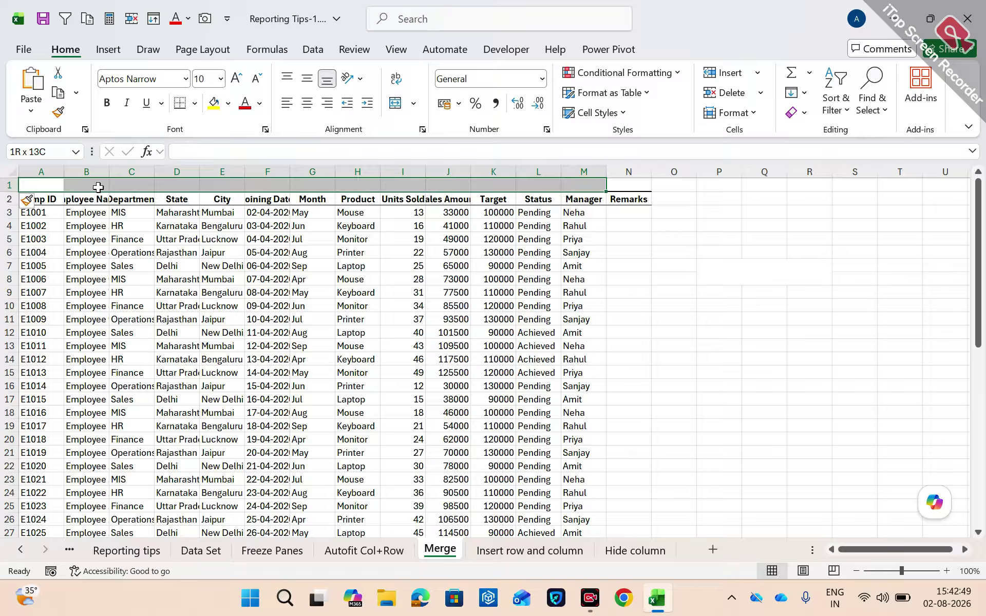
# Merge and center cells A1:N1 in the blank row above the table headings
pyautogui.click(103, 221)
pyautogui.press('Up')
pyautogui.press('Up')
pyautogui.press('Up')
pyautogui.press('Right')
pyautogui.press('Right')
pyautogui.press('Left')
pyautogui.press('Left')
pyautogui.press('Left')
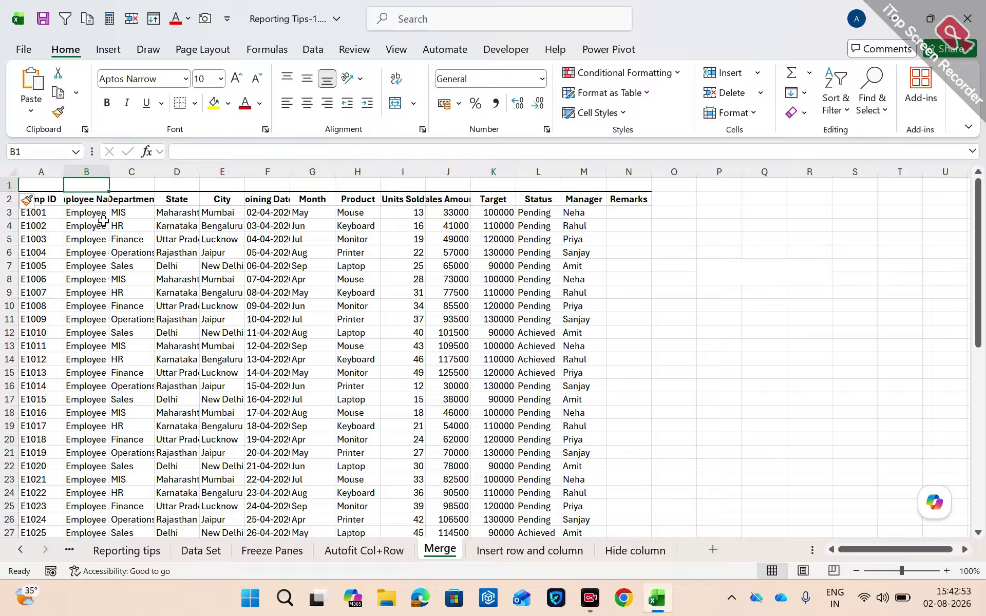
pyautogui.hotkey('shift', 'Right')
pyautogui.hotkey('shift', 'Right')
pyautogui.hotkey('shift', 'Right')
pyautogui.hotkey('shift', 'Right')
pyautogui.hotkey('shift', 'Right')
pyautogui.hotkey('shift', 'Right')
pyautogui.hotkey('shift', 'Right')
pyautogui.hotkey('shift', 'Right')
pyautogui.hotkey('shift', 'Right')
pyautogui.hotkey('shift', 'Right')
pyautogui.hotkey('shift', 'Right')
pyautogui.hotkey('shift', 'Right')
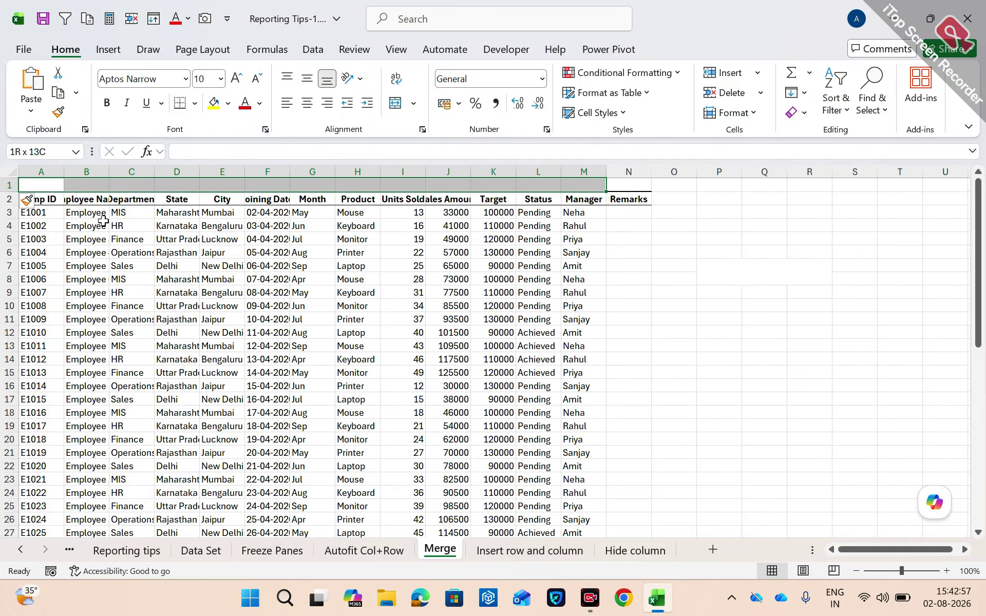
pyautogui.hotkey('shift', 'Right')
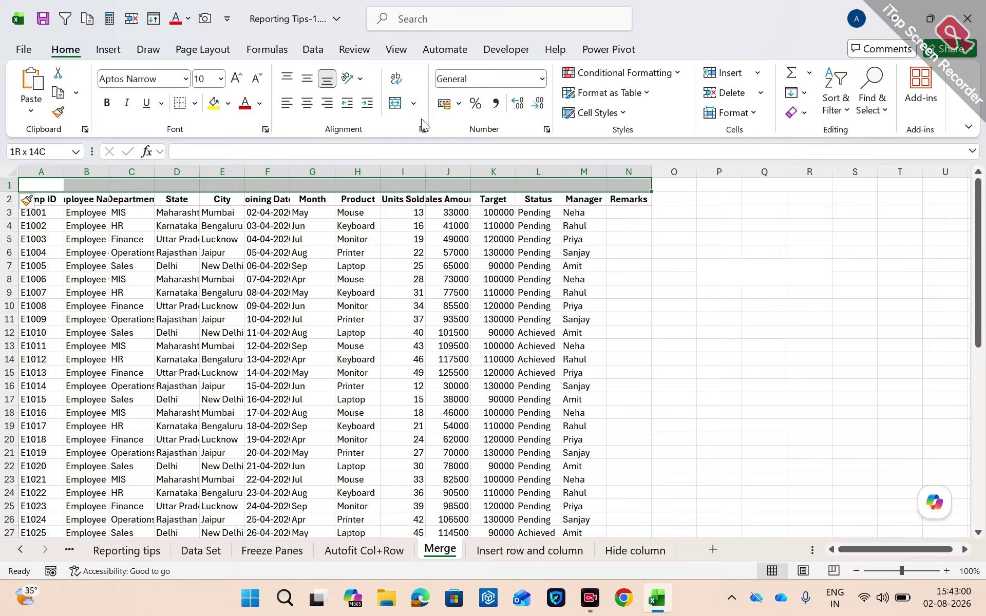
pyautogui.click(414, 106)
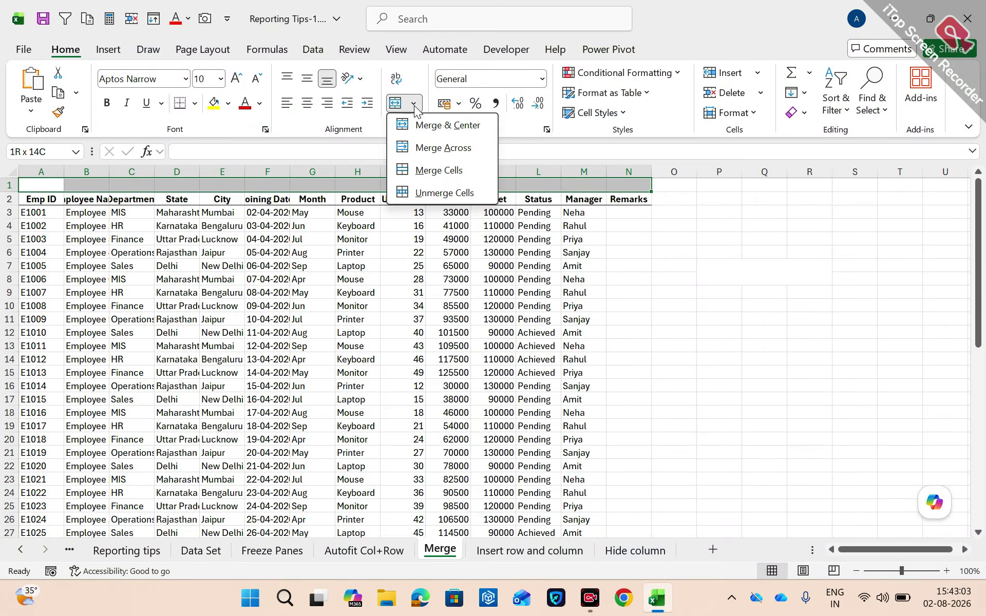
pyautogui.click(430, 129)
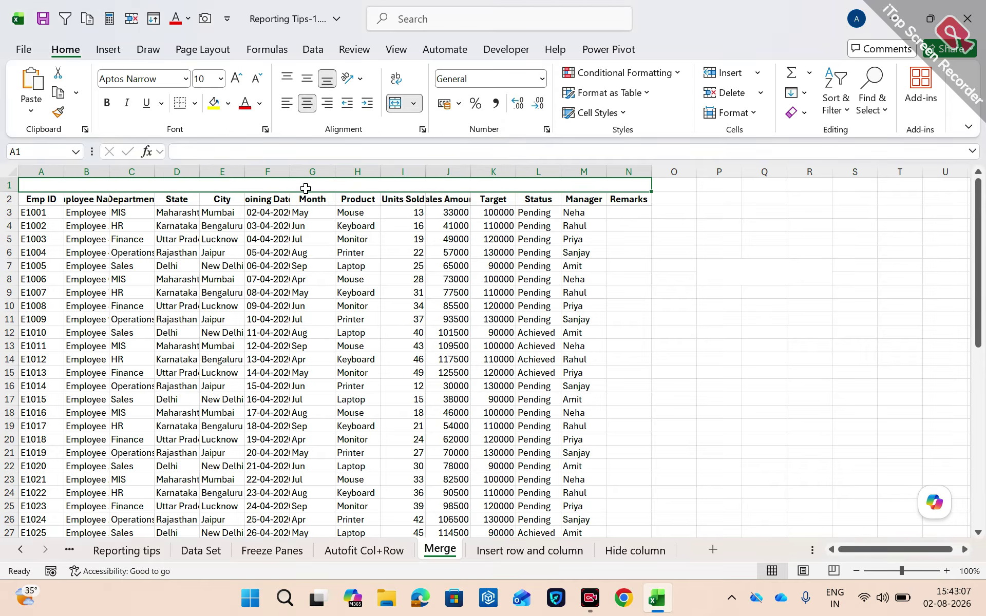
# Fill the merged title cell with yellow and enter the text Header in it
pyautogui.click(213, 104)
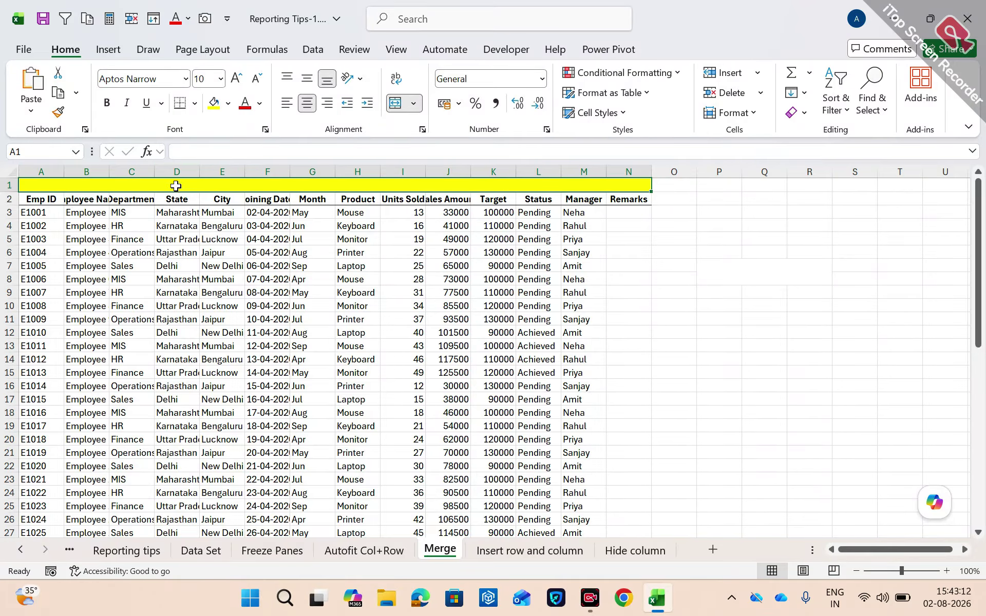
pyautogui.write('Header')
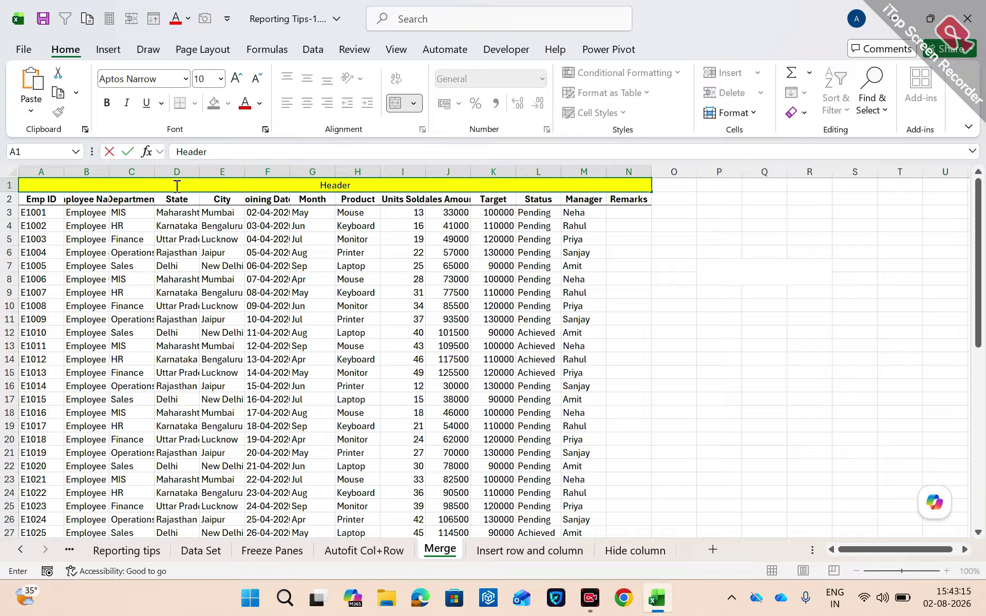
pyautogui.press('Return')
pyautogui.click(176, 187)
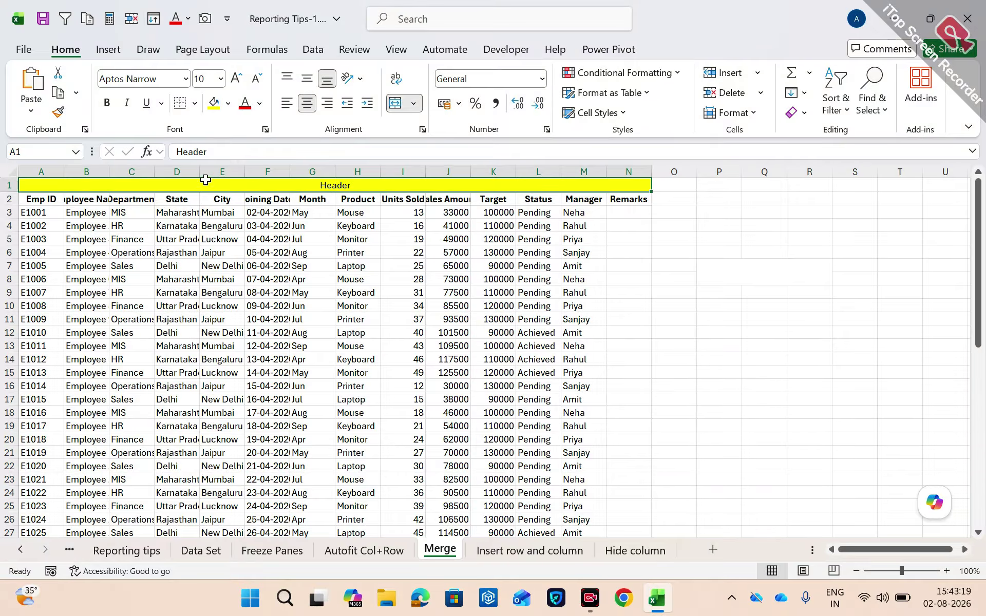
# Examine how cell navigation and selection of the data range behave around the merged title row
pyautogui.click(198, 226)
pyautogui.press('Right')
pyautogui.press('Right')
pyautogui.press('Right')
pyautogui.press('Right')
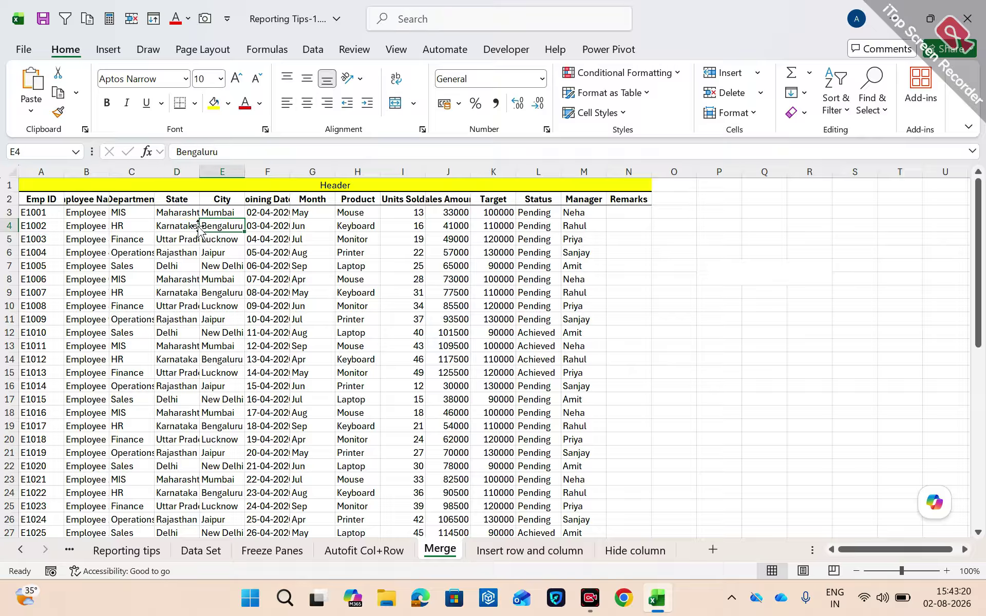
pyautogui.press('Right')
pyautogui.press('Up')
pyautogui.press('Up')
pyautogui.press('Up')
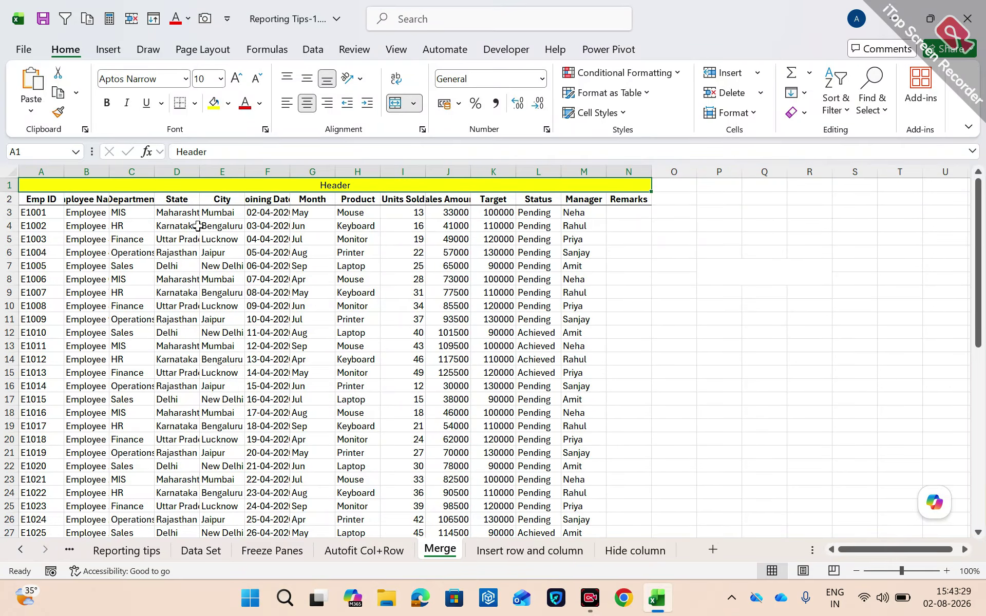
pyautogui.press('Down')
pyautogui.press('Down')
pyautogui.press('Down')
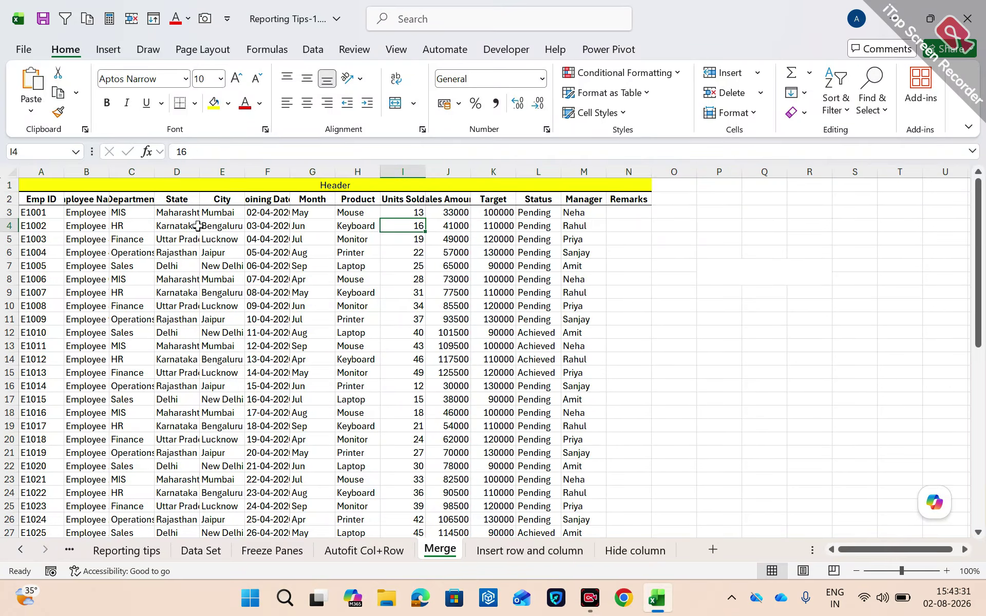
pyautogui.press('Up')
pyautogui.press('Up')
pyautogui.press('Up')
pyautogui.press('Down')
pyautogui.press('Down')
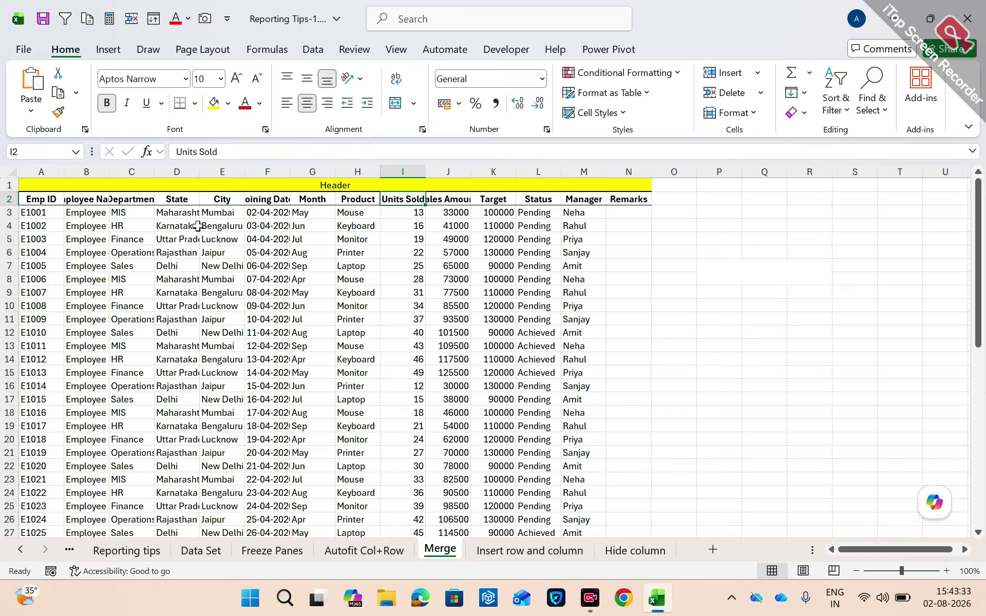
pyautogui.press('Right')
pyautogui.press('Right')
pyautogui.press('Left')
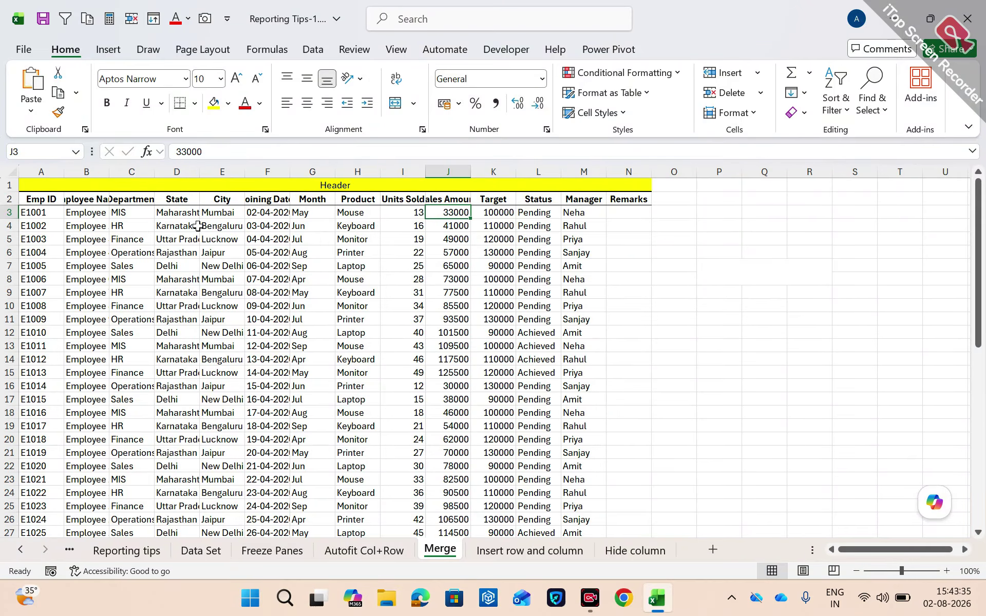
pyautogui.press('Up')
pyautogui.press('Up')
pyautogui.press('Down')
pyautogui.press('Down')
pyautogui.hotkey('ctrl', 'a')
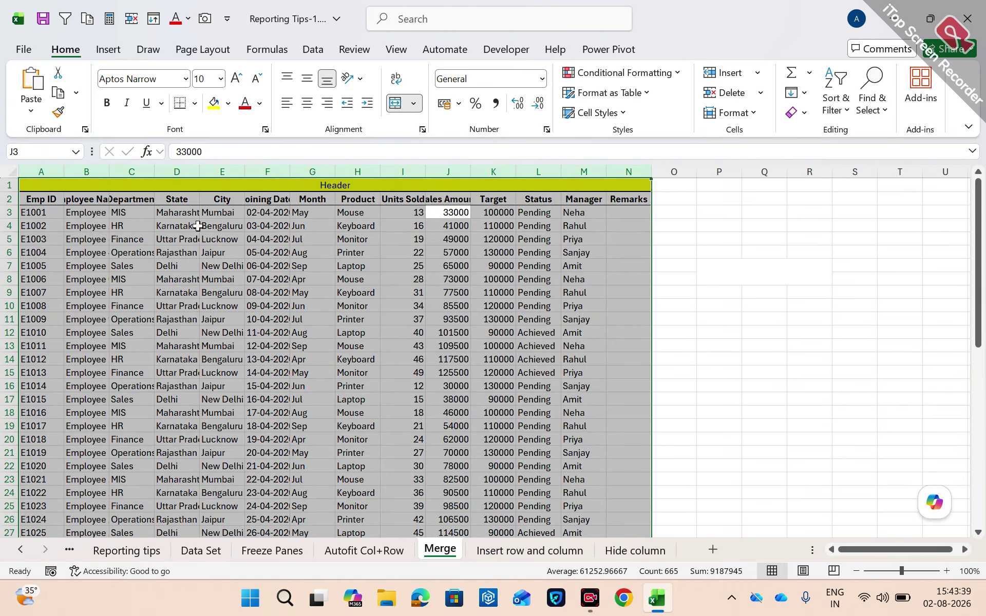
pyautogui.click(216, 238)
# Try inserting a blank column before Sales Amount under the merged title, and undo the insertion
pyautogui.click(441, 170)
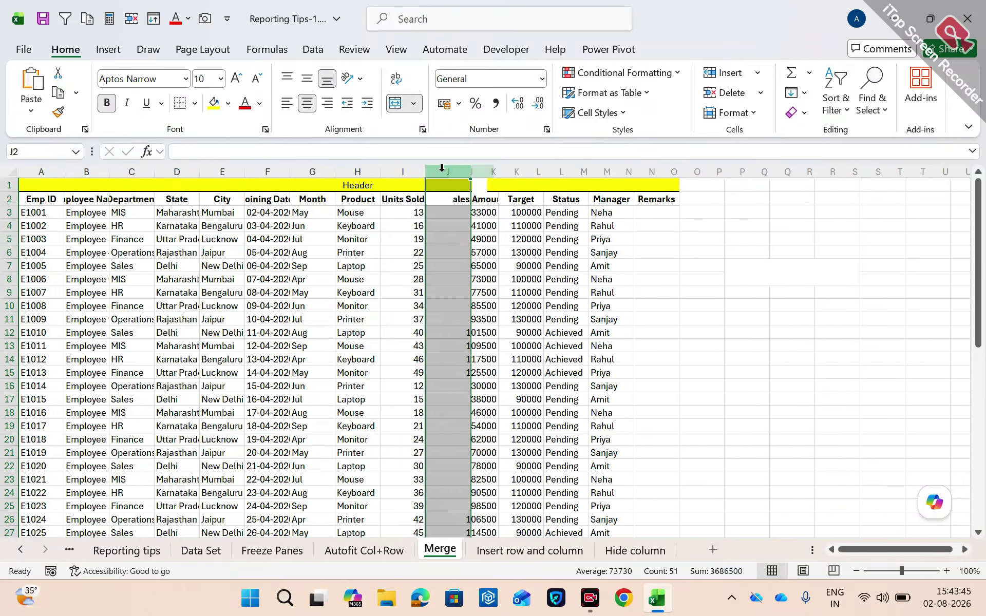
pyautogui.hotkey('ctrl', 'shift', '+')
pyautogui.click(459, 267)
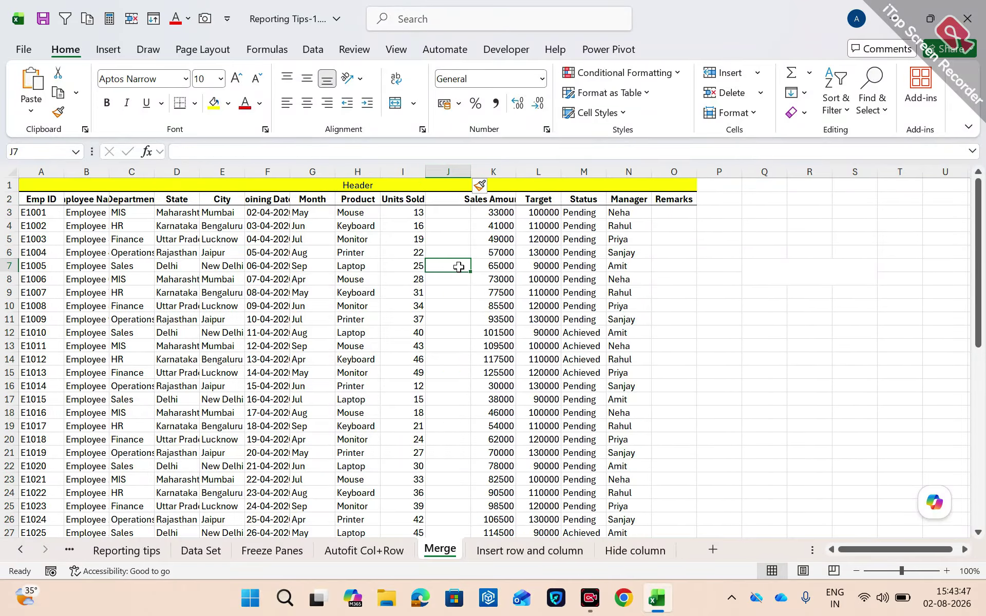
pyautogui.hotkey('ctrl', 'z')
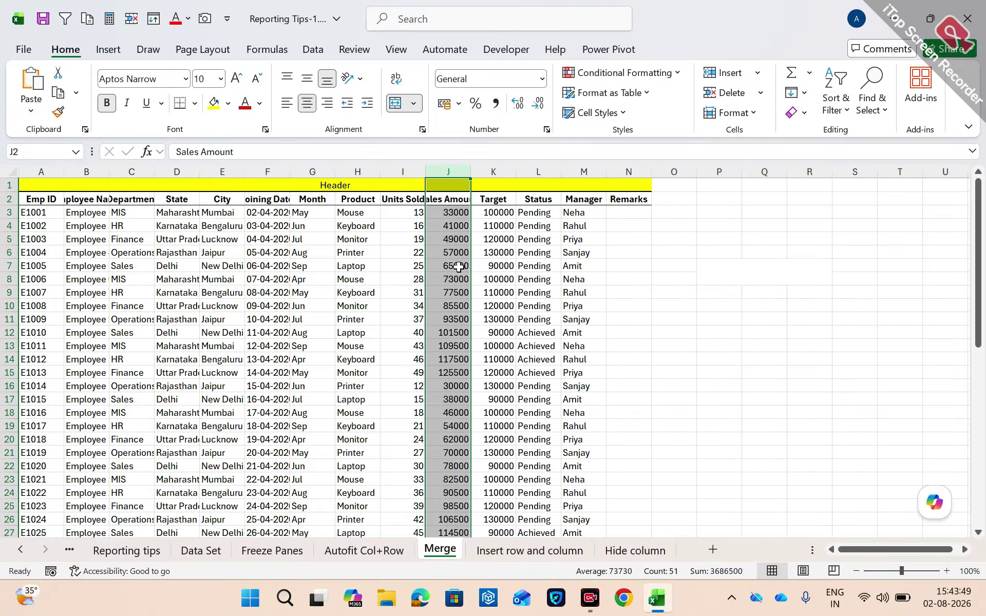
pyautogui.click(449, 264)
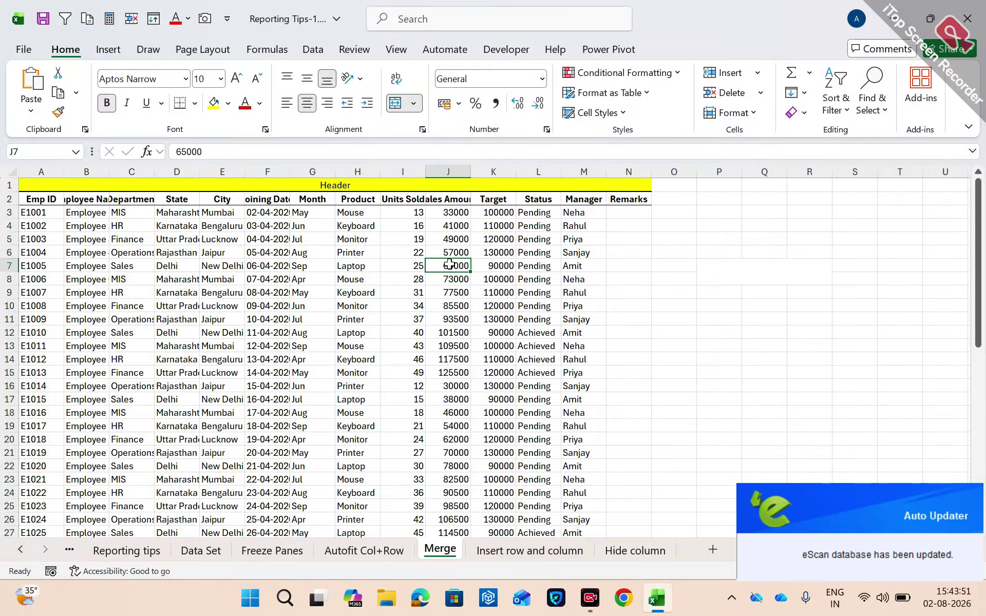
pyautogui.hotkey('ctrl', 'a')
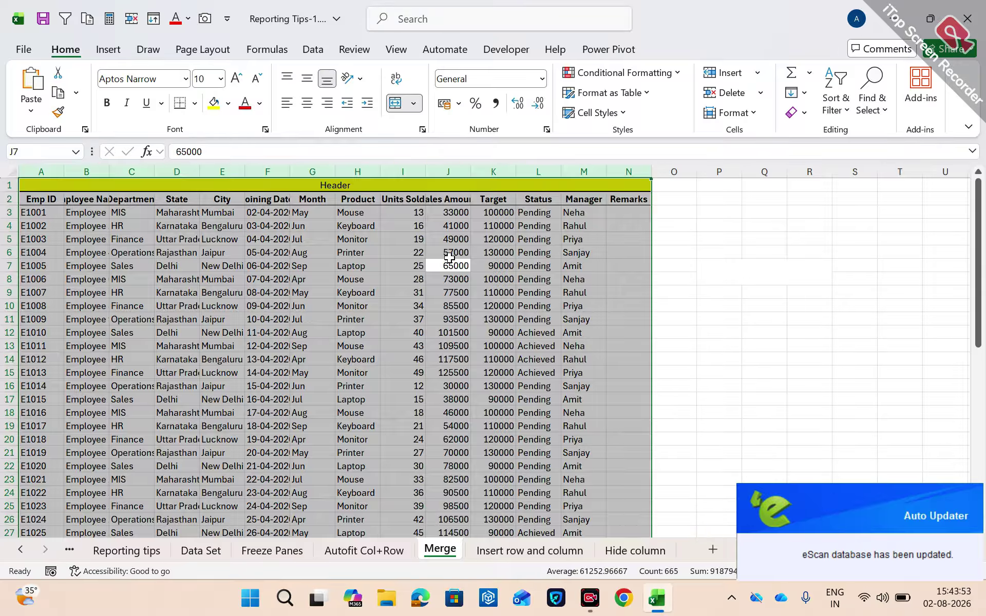
pyautogui.click(449, 252)
# Unmerge the Header title cell back into the separate cells A1:N1
pyautogui.click(333, 186)
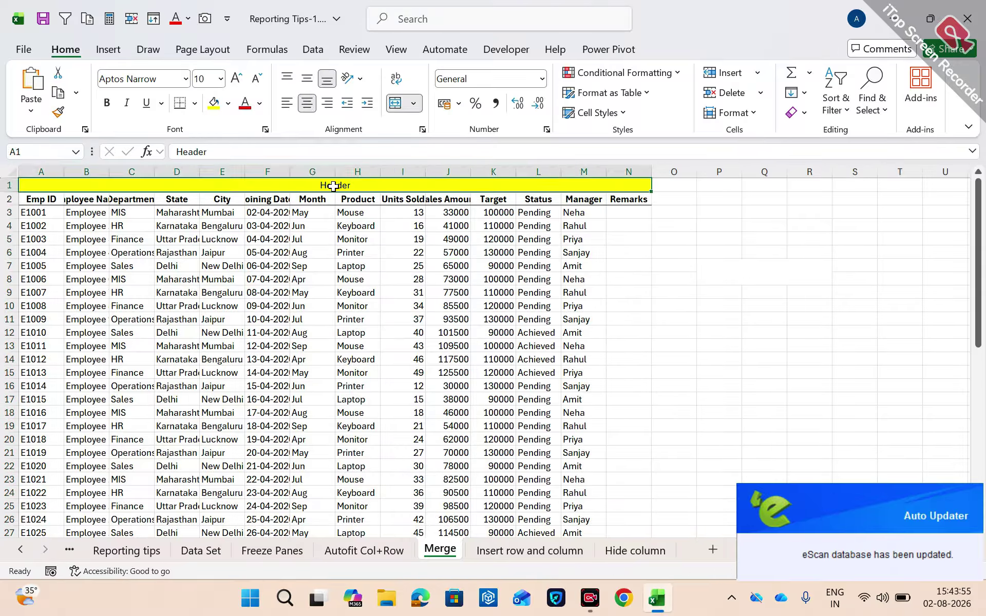
pyautogui.click(414, 104)
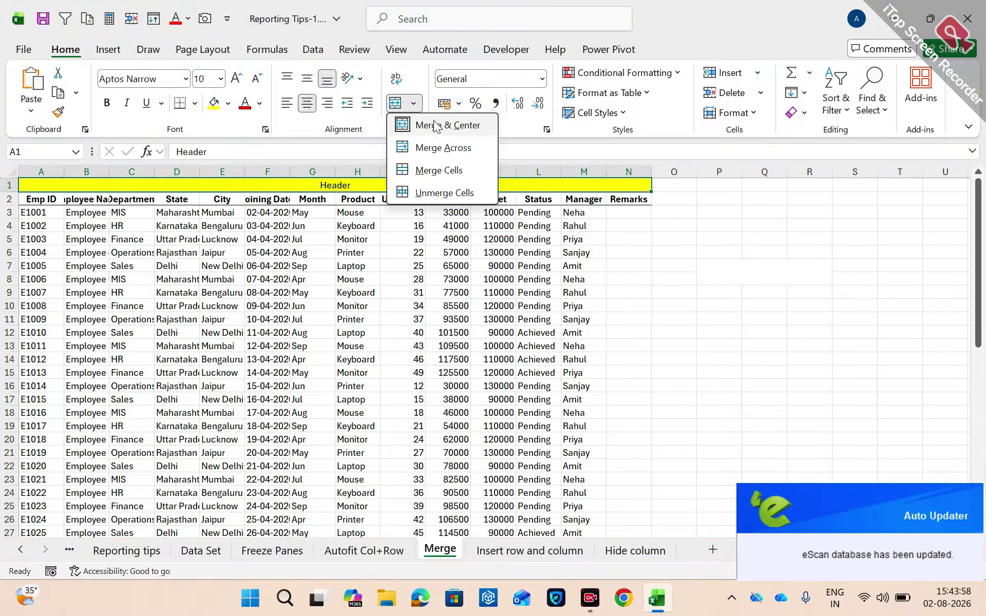
pyautogui.click(436, 192)
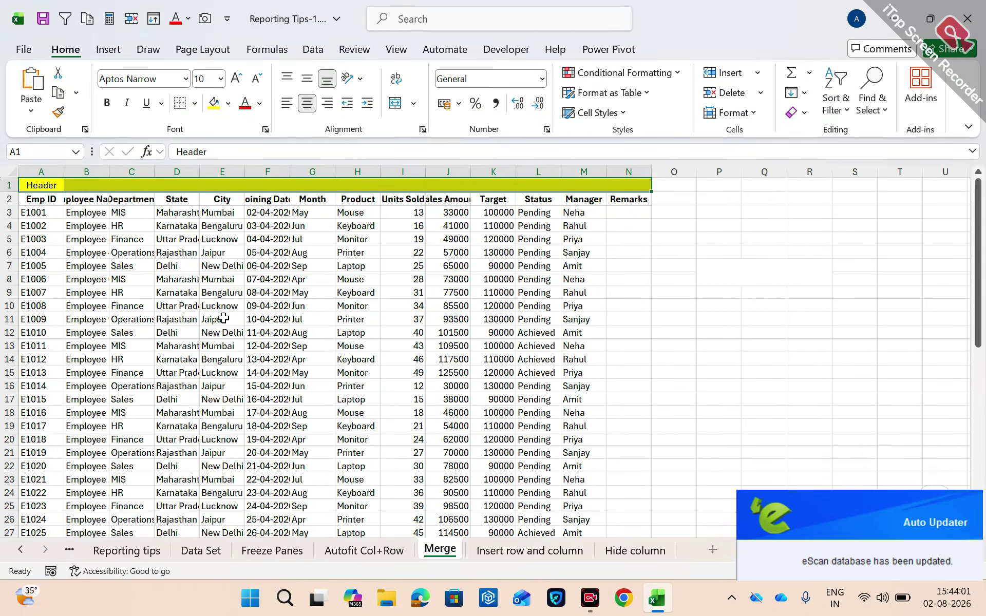
# Examine how the cell cursor moves from the data into and across the separate cells of the unmerged title row
pyautogui.click(127, 234)
pyautogui.press('Up')
pyautogui.press('Up')
pyautogui.press('Up')
pyautogui.press('Up')
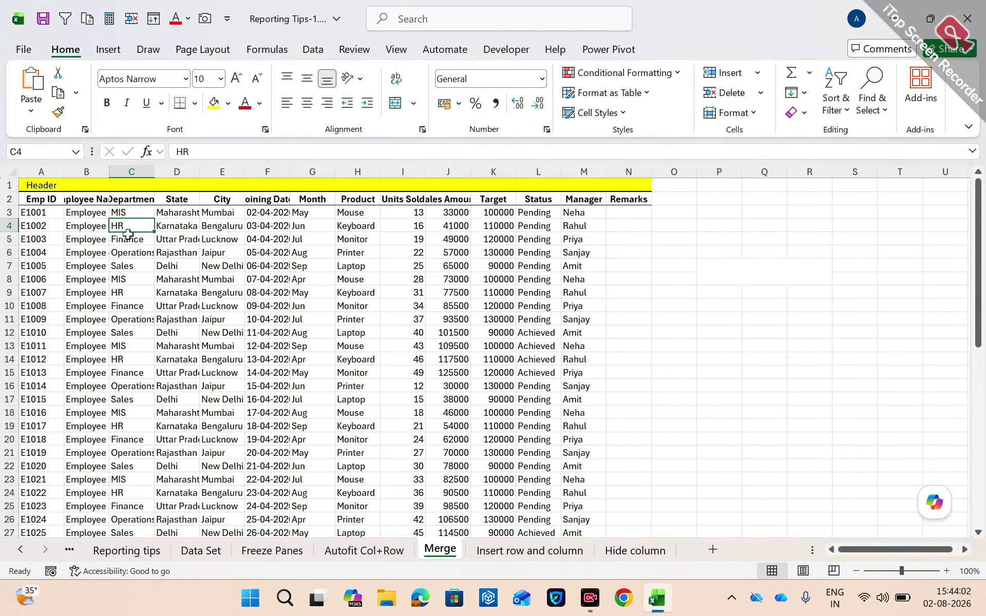
pyautogui.press('Right')
pyautogui.press('Right')
pyautogui.press('Right')
pyautogui.press('Right')
pyautogui.press('Right')
pyautogui.press('Right')
pyautogui.press('Right')
pyautogui.press('Right')
pyautogui.press('Right')
pyautogui.press('Right')
pyautogui.press('Right')
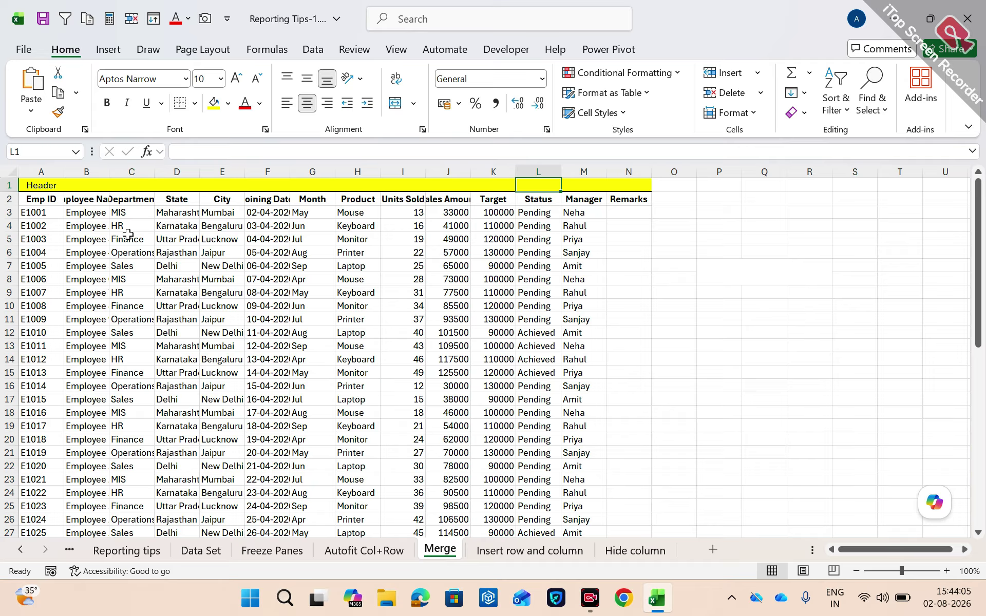
# Format title cells A1:N1 with Center Across Selection horizontally and Center vertically, without merging them
pyautogui.hotkey('shift', 'Left')
pyautogui.hotkey('shift', 'Left')
pyautogui.hotkey('shift', 'Left')
pyautogui.hotkey('shift', 'Left')
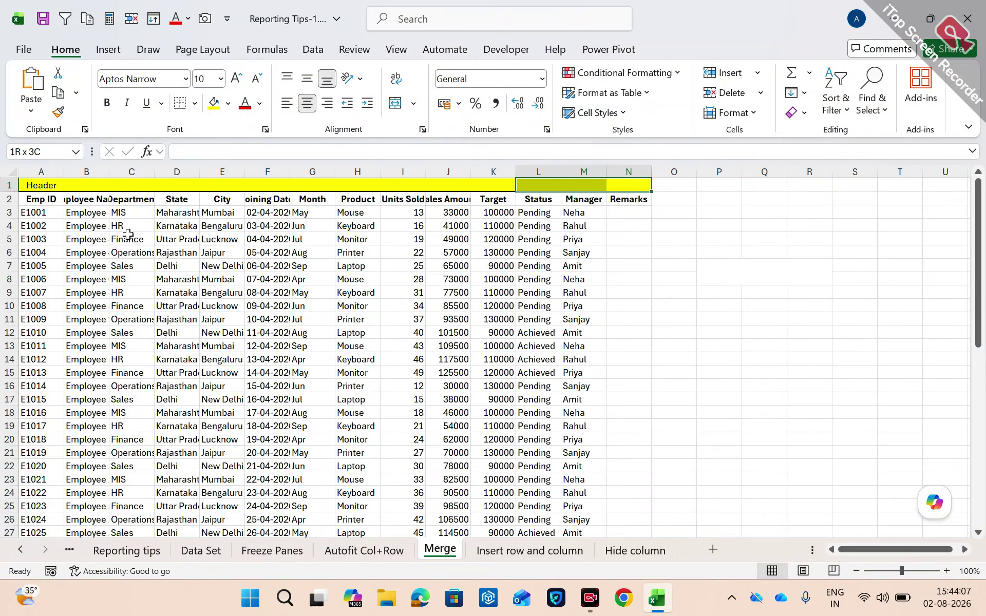
pyautogui.hotkey('shift', 'Left')
pyautogui.hotkey('shift', 'Left')
pyautogui.hotkey('shift', 'Left')
pyautogui.hotkey('shift', 'Left')
pyautogui.hotkey('shift', 'Left')
pyautogui.hotkey('shift', 'Left')
pyautogui.hotkey('shift', 'Left')
pyautogui.hotkey('shift', 'Left')
pyautogui.hotkey('shift', 'Left')
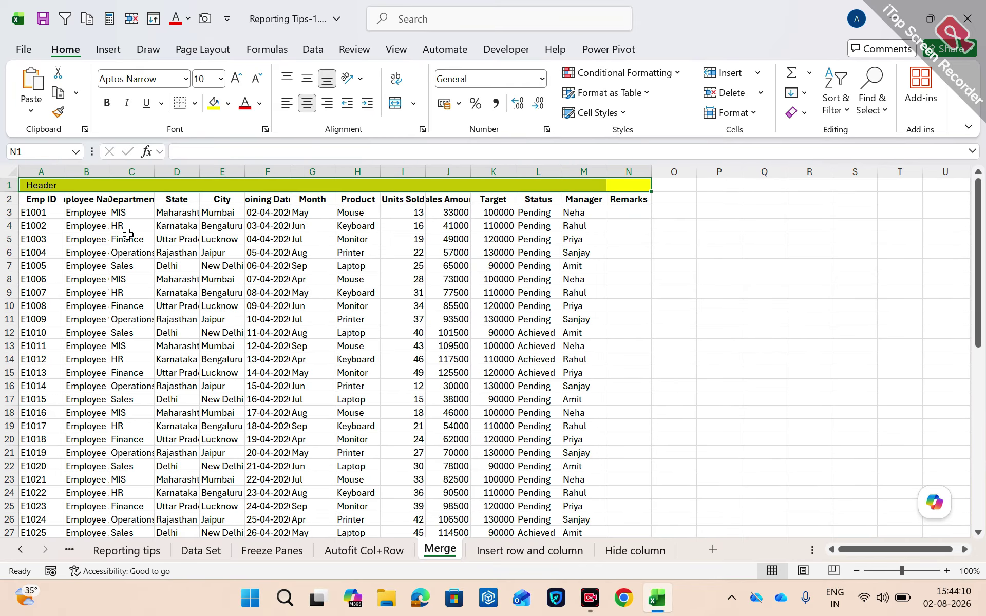
pyautogui.hotkey('ctrl', '1')
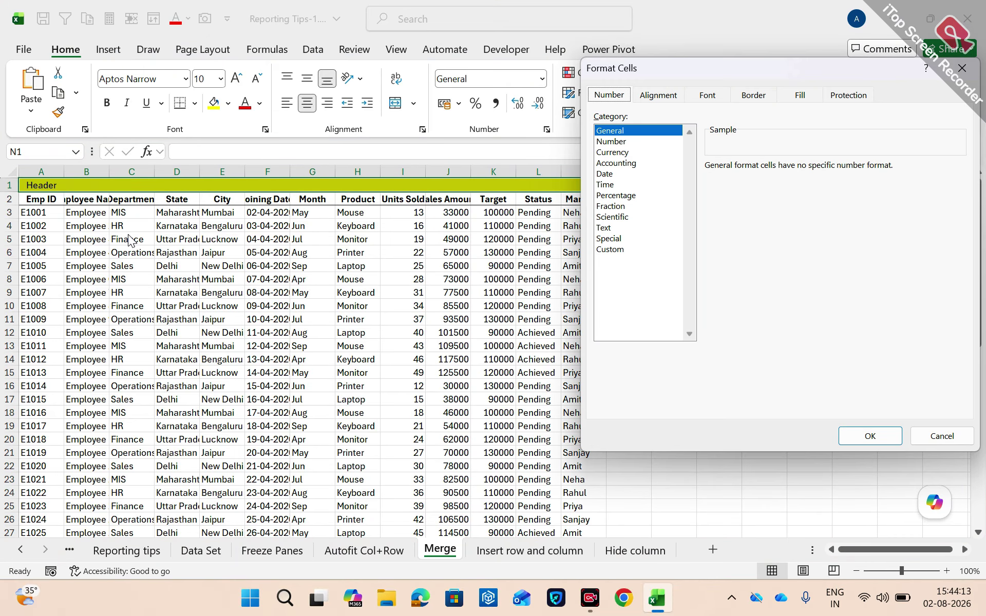
pyautogui.click(659, 95)
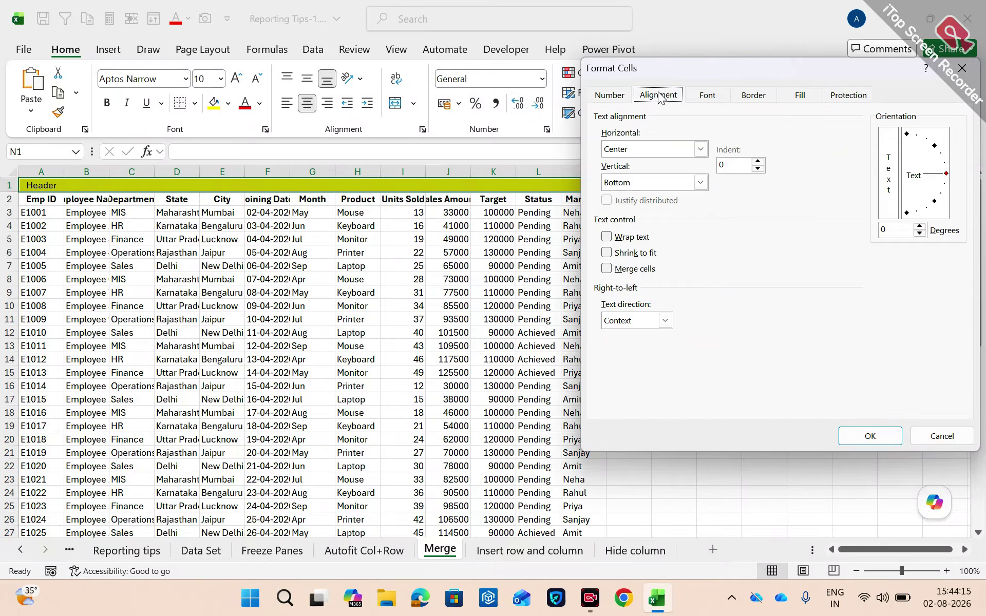
pyautogui.click(662, 148)
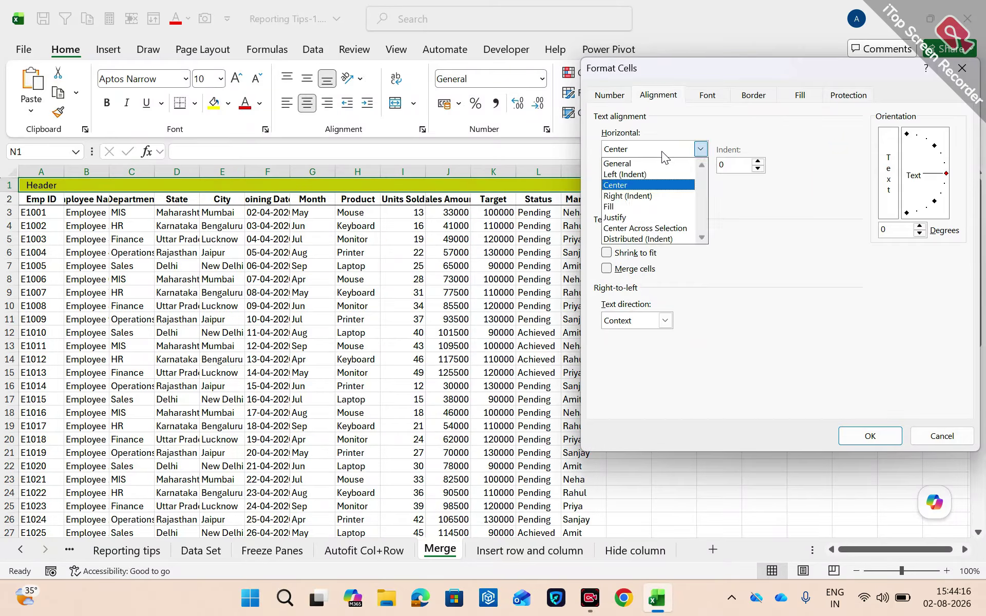
pyautogui.click(651, 228)
pyautogui.click(637, 184)
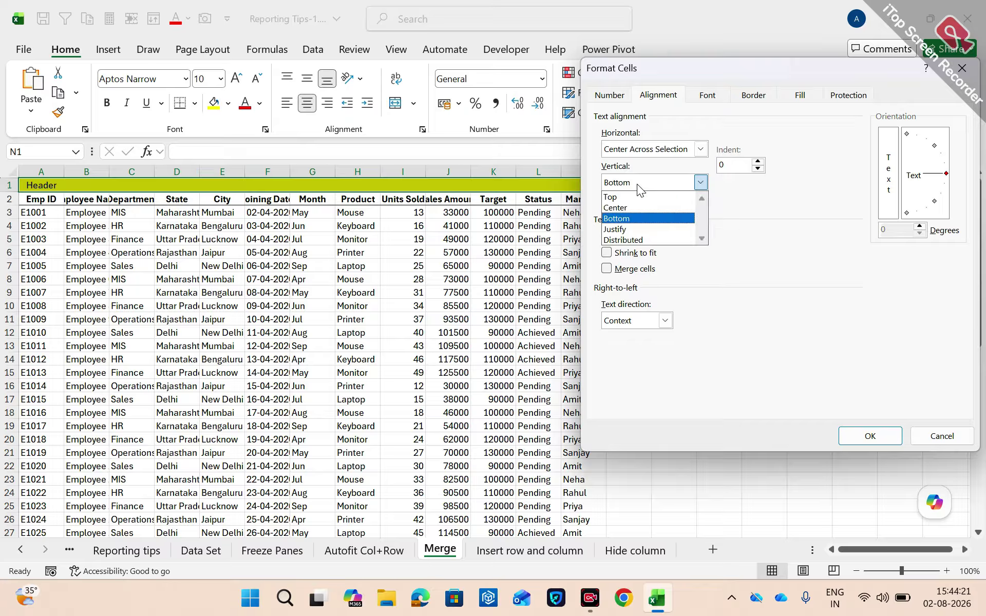
pyautogui.click(631, 207)
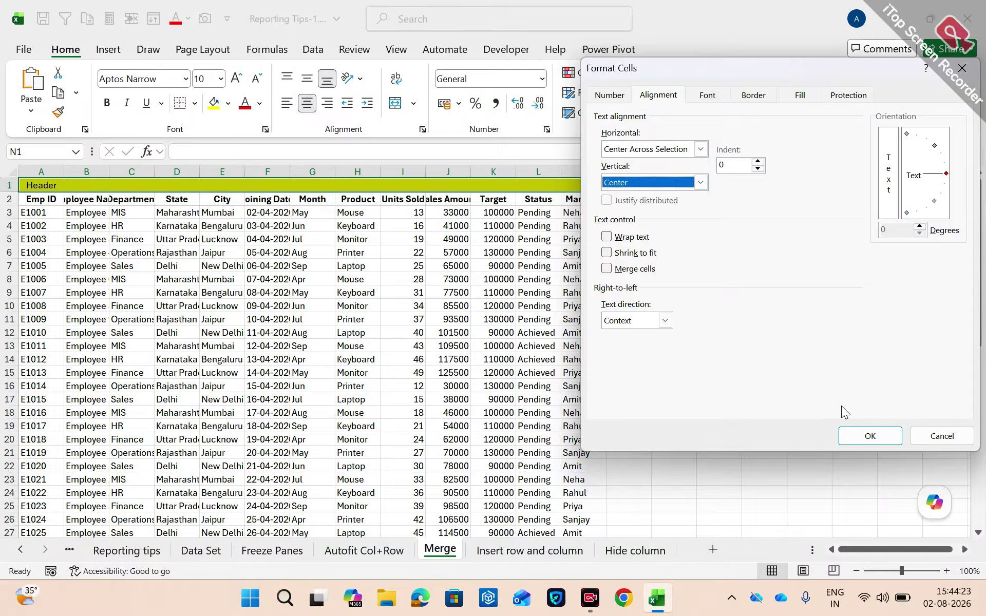
pyautogui.click(869, 436)
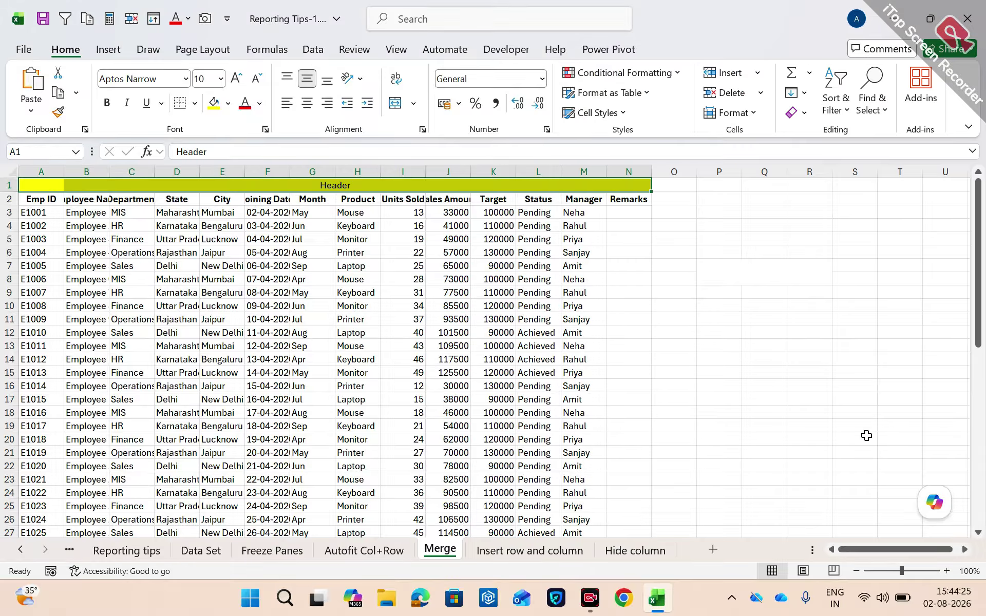
# Examine cell navigation along the Header title row and between it and the column headings below
pyautogui.click(252, 228)
pyautogui.press('Up')
pyautogui.press('Up')
pyautogui.press('Up')
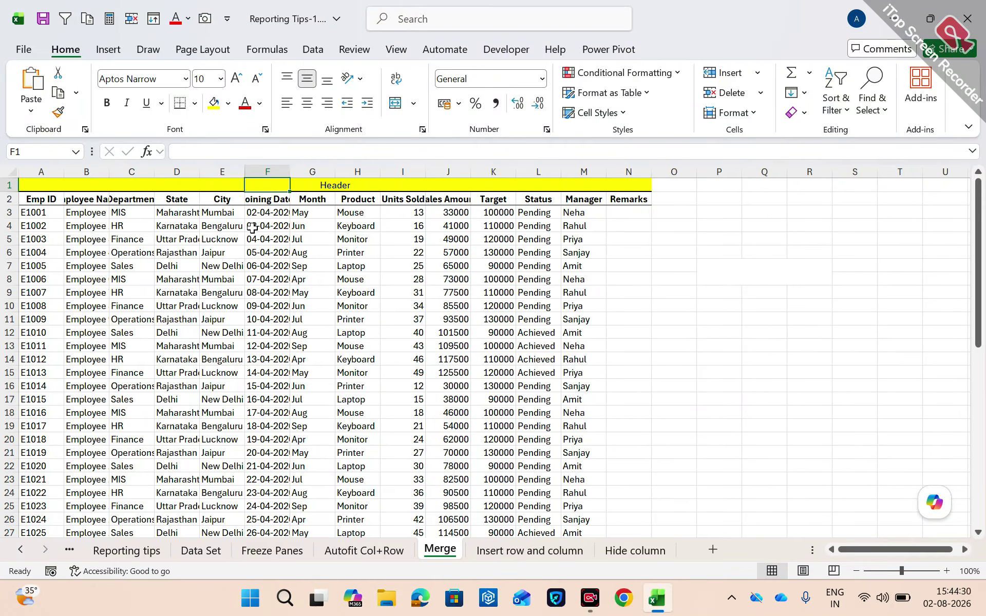
pyautogui.press('Left')
pyautogui.press('Left')
pyautogui.press('Left')
pyautogui.press('Left')
pyautogui.press('Left')
pyautogui.press('Down')
pyautogui.press('Right')
pyautogui.press('Right')
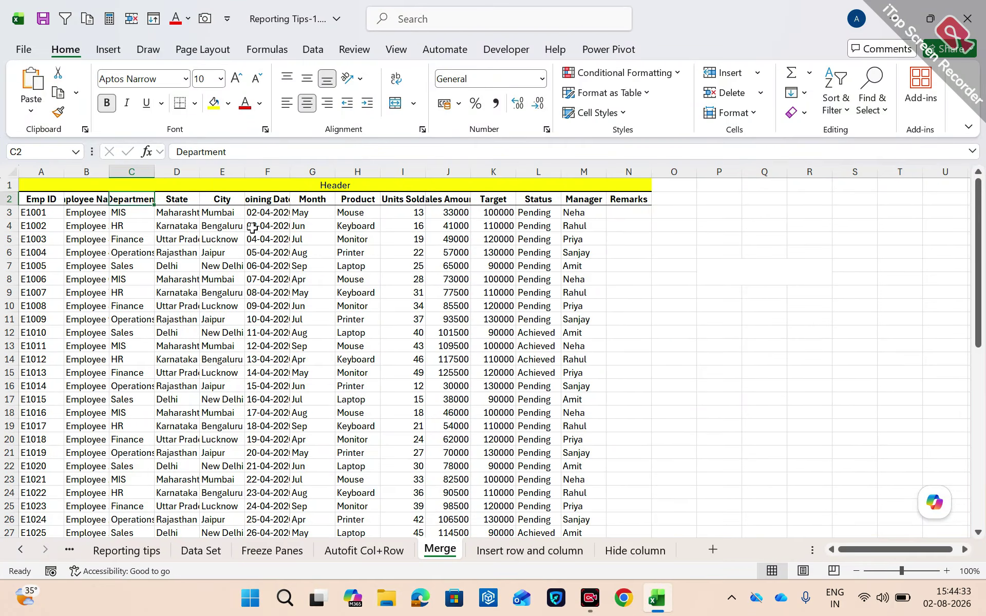
pyautogui.press('Down')
pyautogui.press('Down')
pyautogui.press('Up')
pyautogui.press('Up')
pyautogui.press('Up')
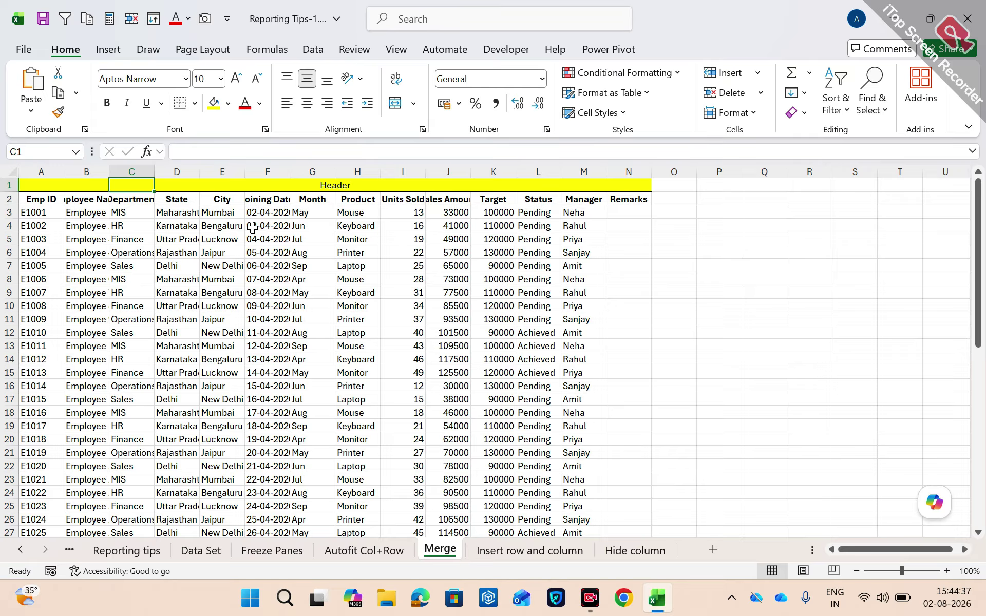
pyautogui.press('Right')
pyautogui.press('Right')
pyautogui.press('Right')
pyautogui.press('Right')
pyautogui.press('Right')
pyautogui.press('Right')
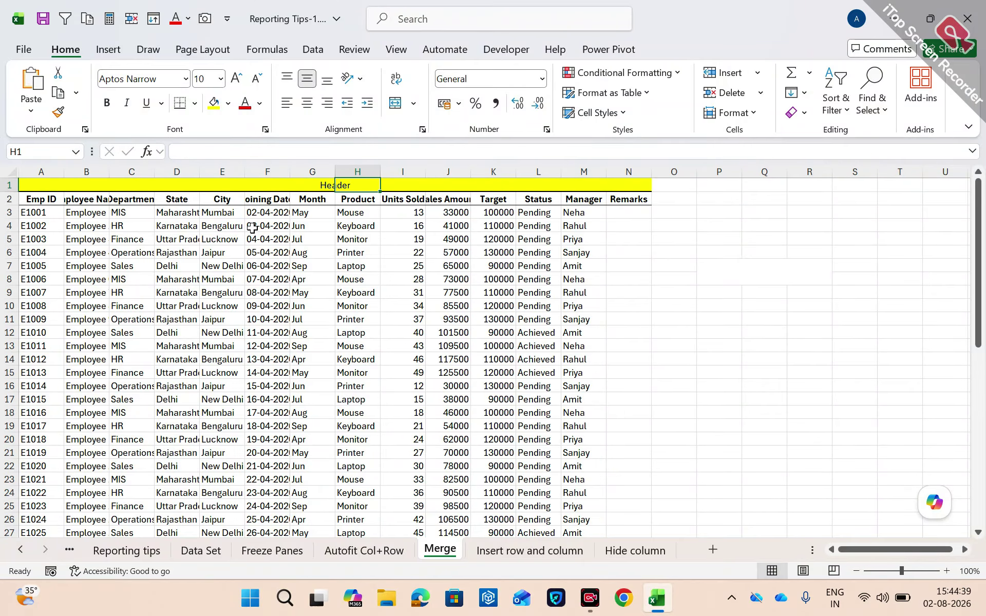
pyautogui.press('Left')
pyautogui.press('Left')
pyautogui.press('Right')
pyautogui.press('Right')
# Check that the Units Sold, Sales Amount and Target columns can each be selected individually under the title row
pyautogui.press('Down')
pyautogui.press('Down')
pyautogui.press('Up')
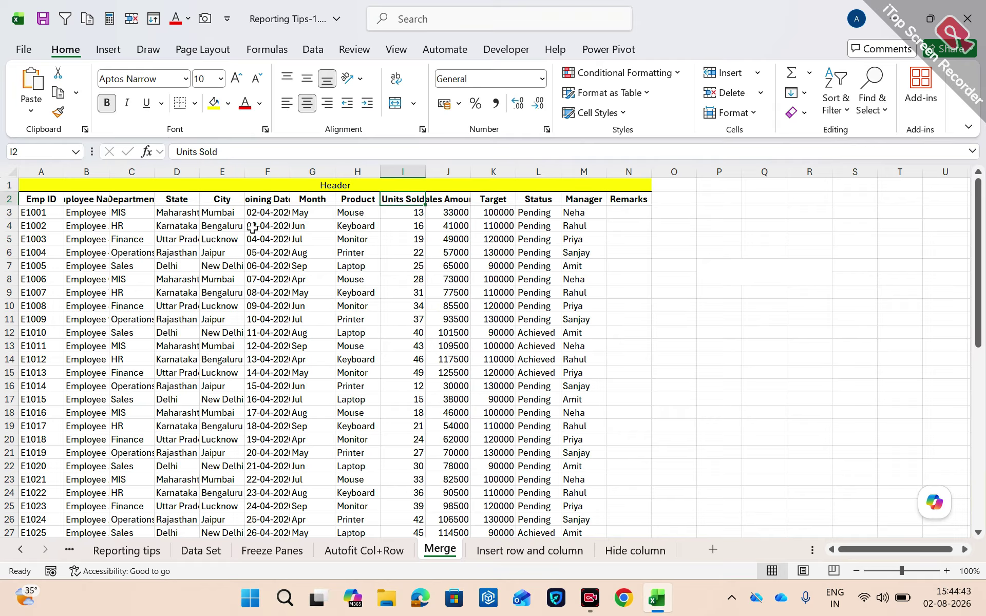
pyautogui.hotkey('ctrl', 'space')
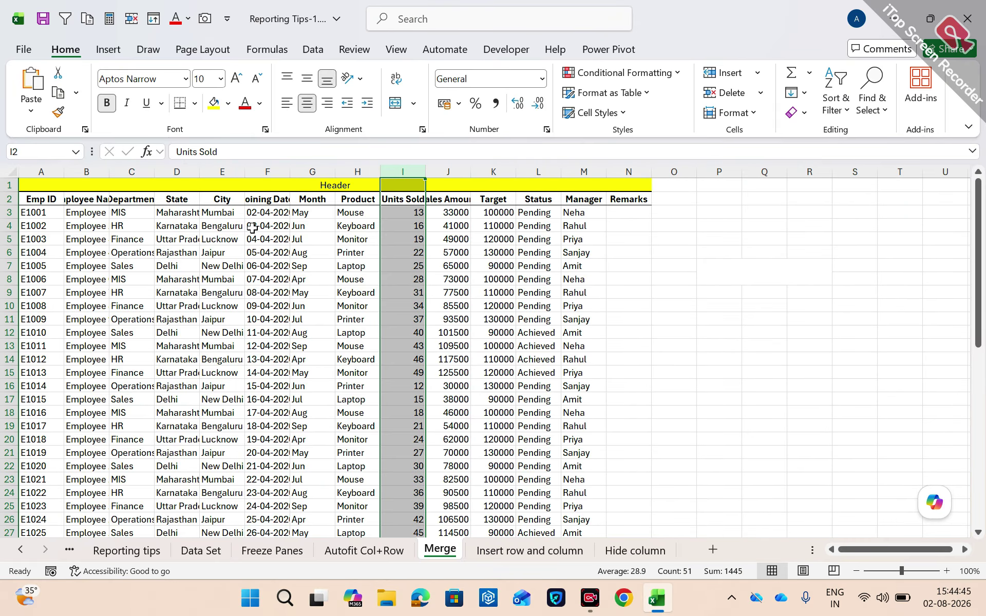
pyautogui.press('Right')
pyautogui.hotkey('ctrl', 'space')
pyautogui.press('Right')
pyautogui.hotkey('ctrl', 'space')
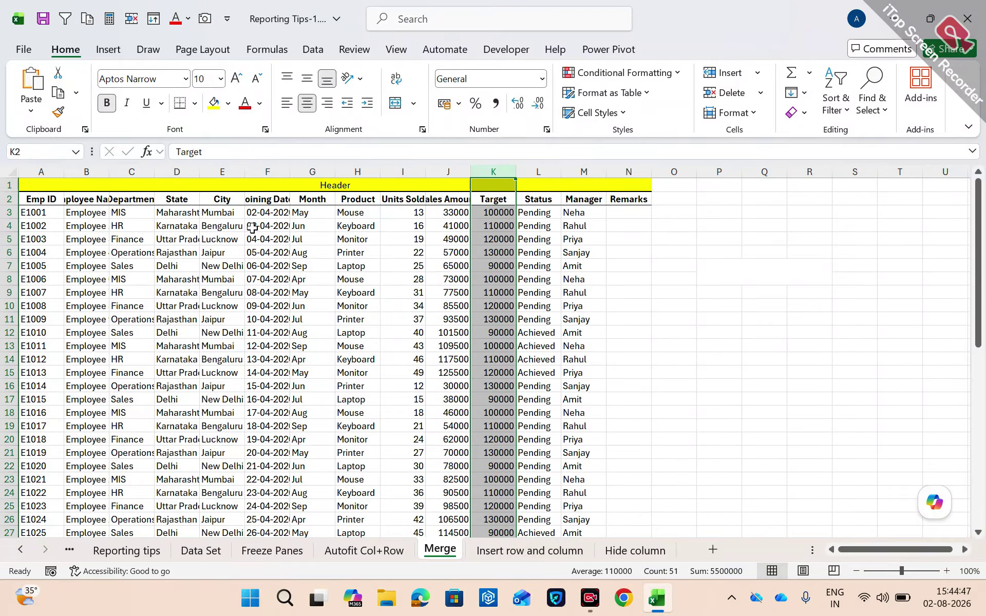
pyautogui.press('Left')
pyautogui.press('Left')
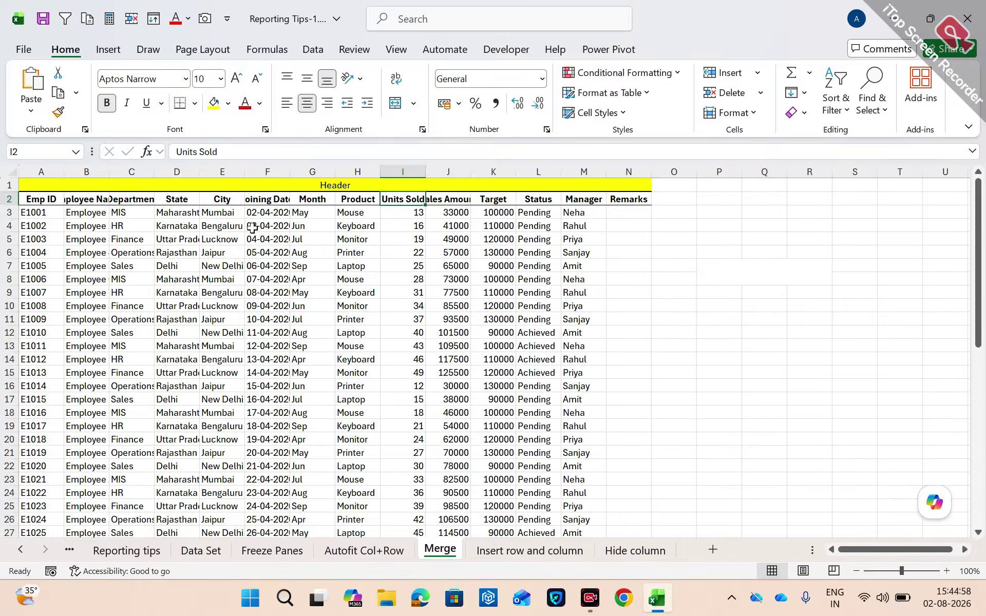
# Delete blank row 10 from the data on the Insert row and column sheet
pyautogui.click(507, 557)
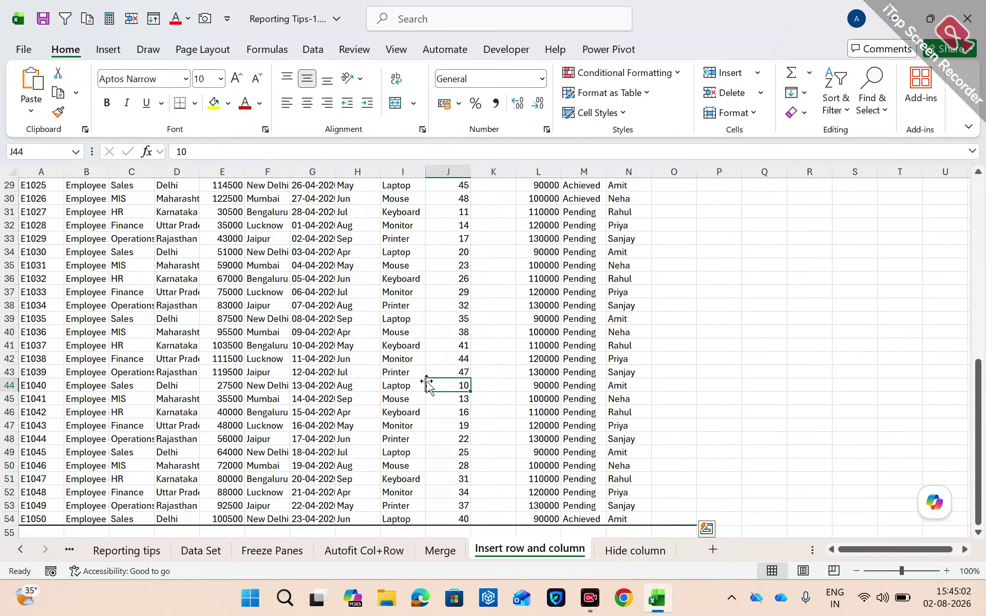
pyautogui.scroll(6, 427, 381)
pyautogui.scroll(1, 426, 381)
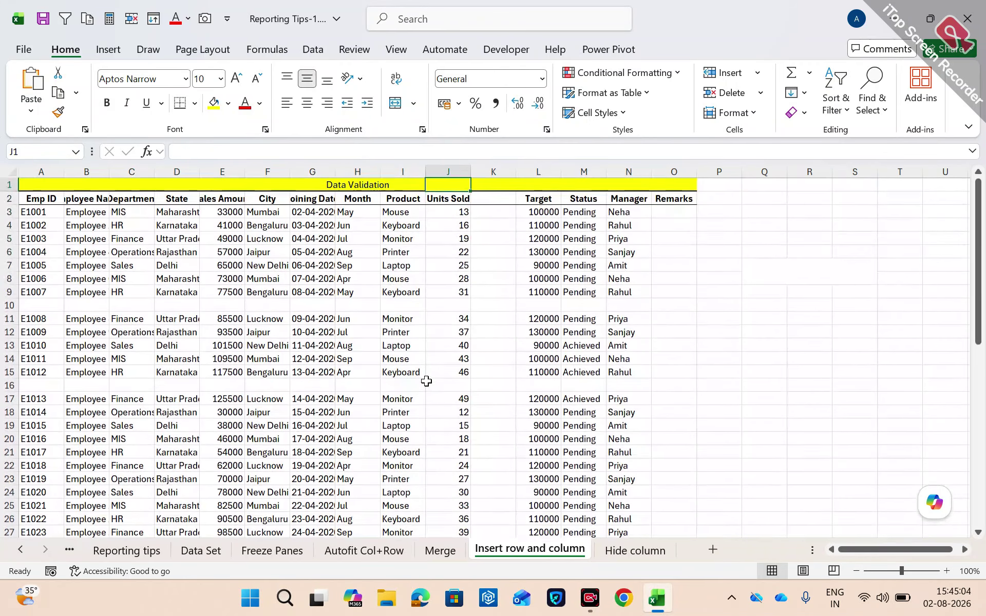
pyautogui.press('Left')
pyautogui.press('Left')
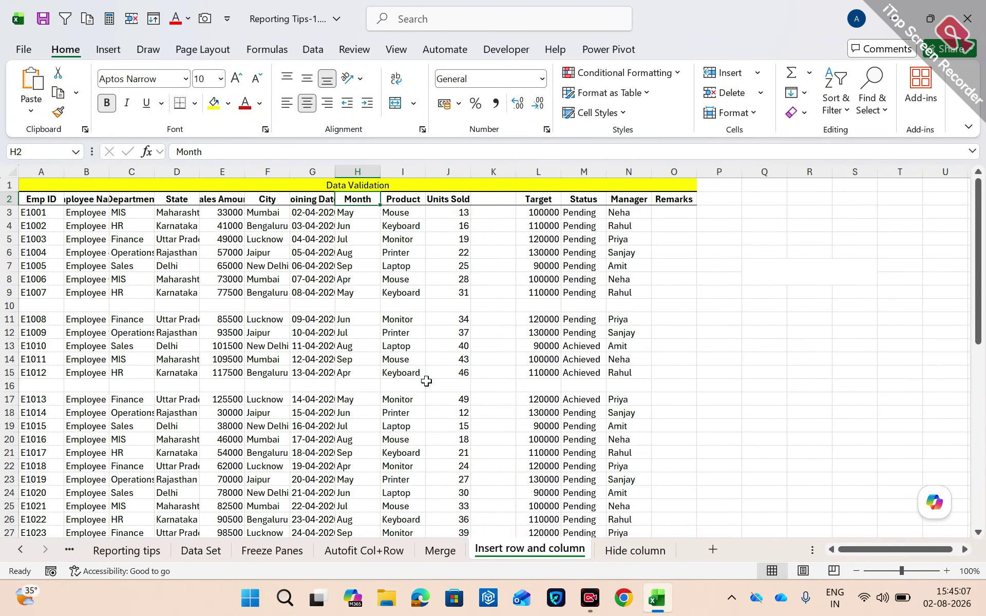
pyautogui.press('Down')
pyautogui.press('Down')
pyautogui.press('Down')
pyautogui.press('Down')
pyautogui.press('Down')
pyautogui.press('Down')
pyautogui.press('Down')
pyautogui.press('Down')
pyautogui.hotkey('shift', 'space')
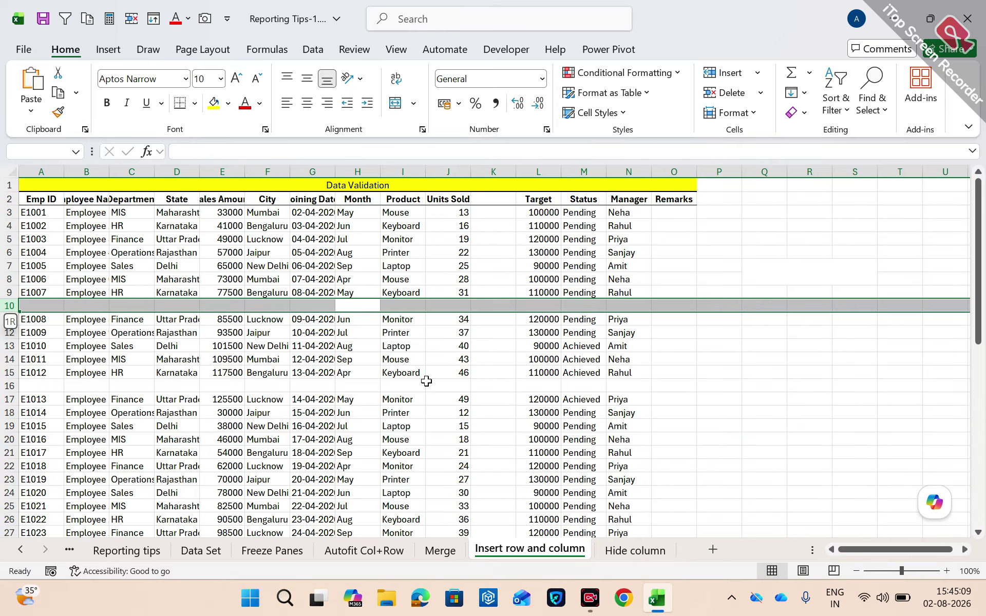
pyautogui.hotkey('ctrl', '-')
# Delete the remaining blank row within the data, at row 15
pyautogui.press('Down')
pyautogui.press('Down')
pyautogui.press('Down')
pyautogui.press('Down')
pyautogui.press('Down')
pyautogui.hotkey('shift', 'space')
pyautogui.hotkey('ctrl', '-')
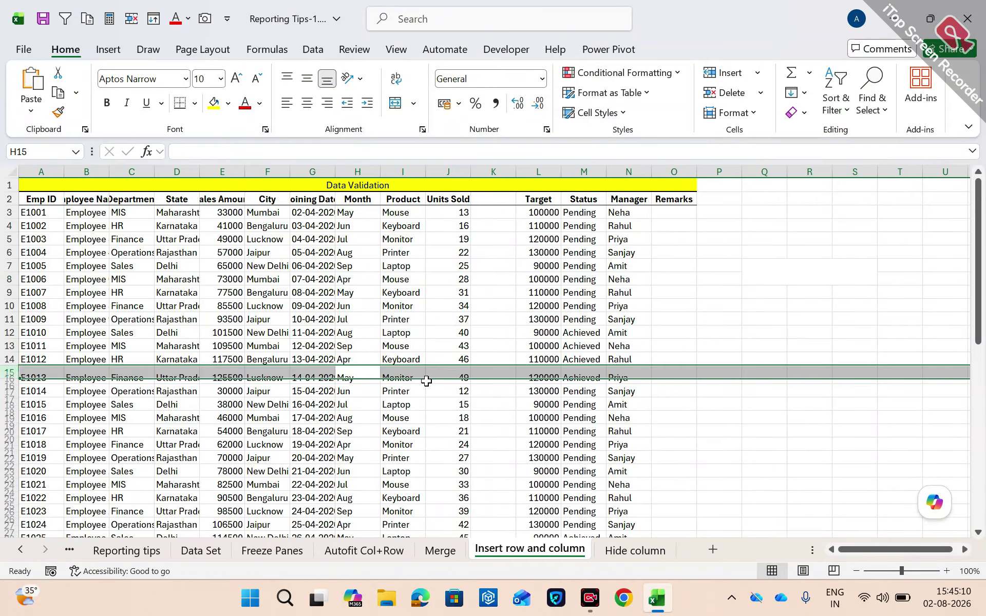
# Insert a blank column between the Product and Units Sold columns
pyautogui.hotkey('ctrl', 'Up')
pyautogui.hotkey('ctrl', 'Up')
pyautogui.hotkey('ctrl', 'Right')
pyautogui.press('Home')
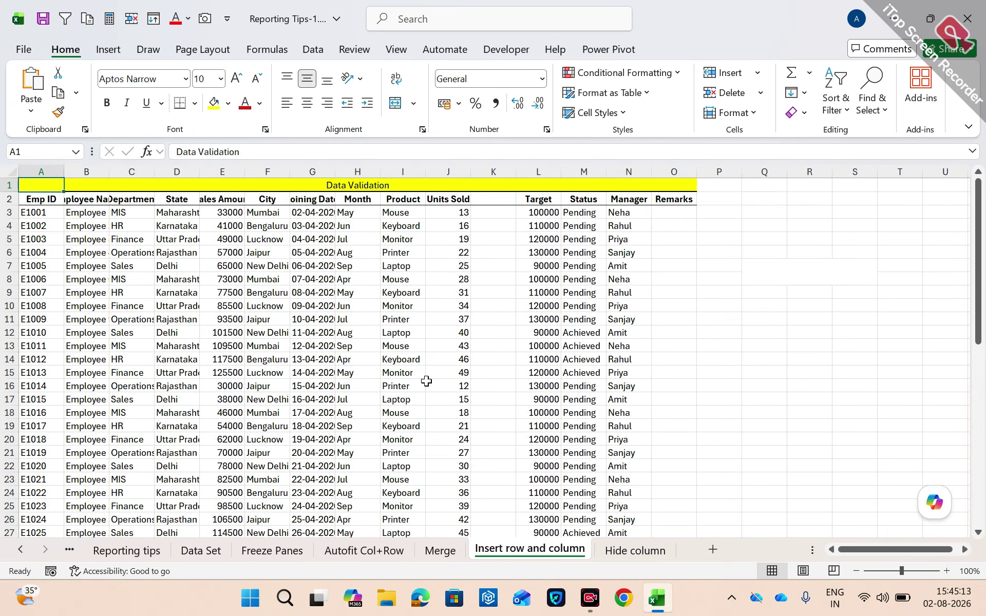
pyautogui.press('Right')
pyautogui.press('Right')
pyautogui.press('Right')
pyautogui.press('Right')
pyautogui.press('Right')
pyautogui.press('Right')
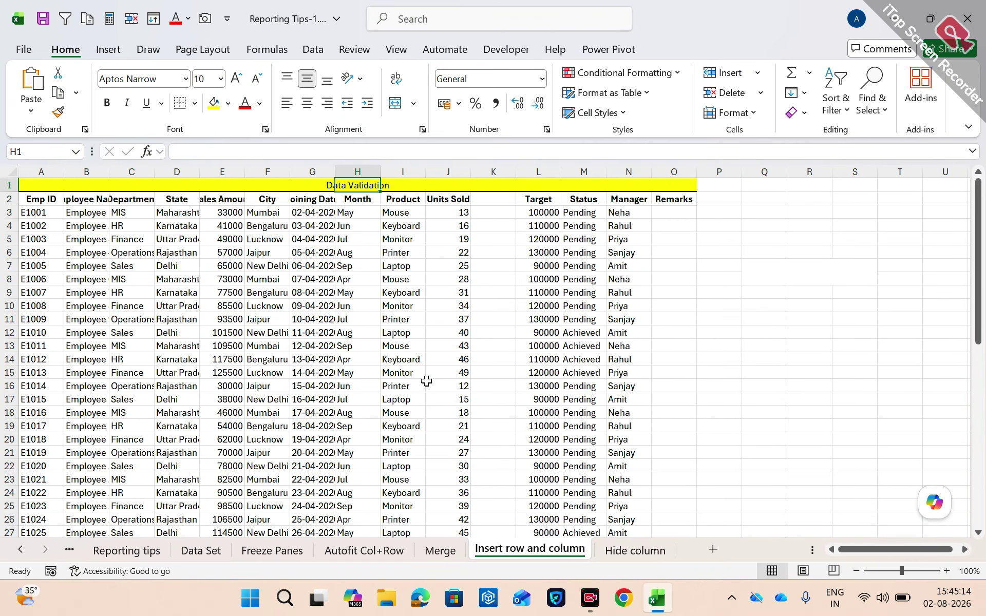
pyautogui.hotkey('ctrl', 'space')
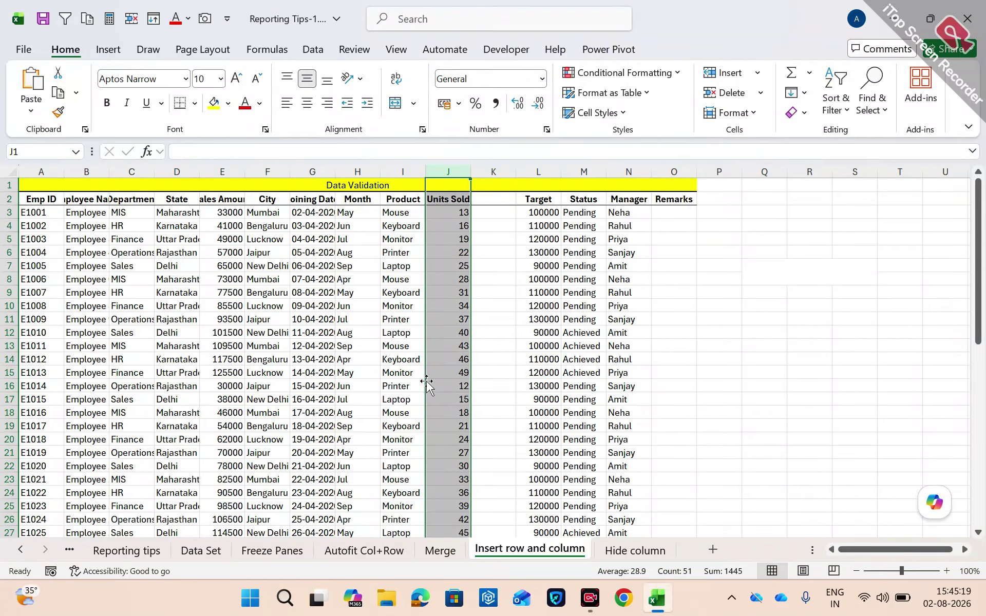
pyautogui.hotkey('ctrl', 'shift', '+')
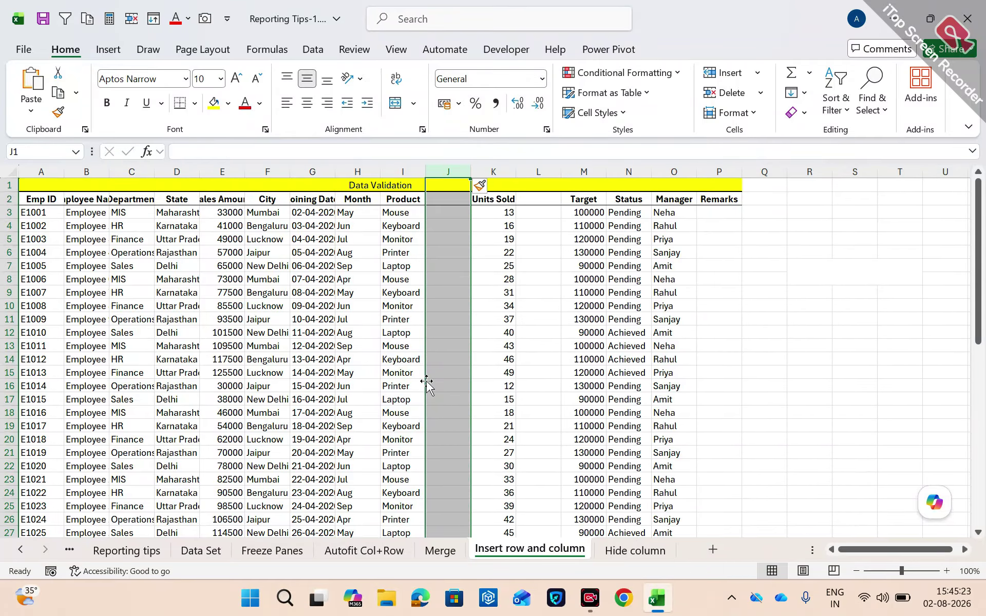
# Insert a blank row at row 15 of the data
pyautogui.click(368, 369)
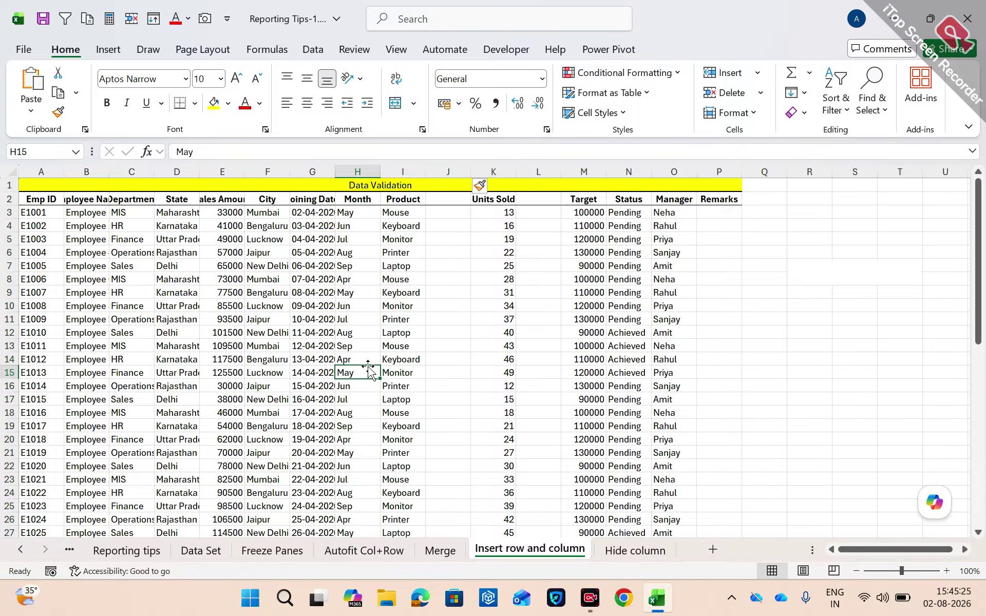
pyautogui.hotkey('shift', 'space')
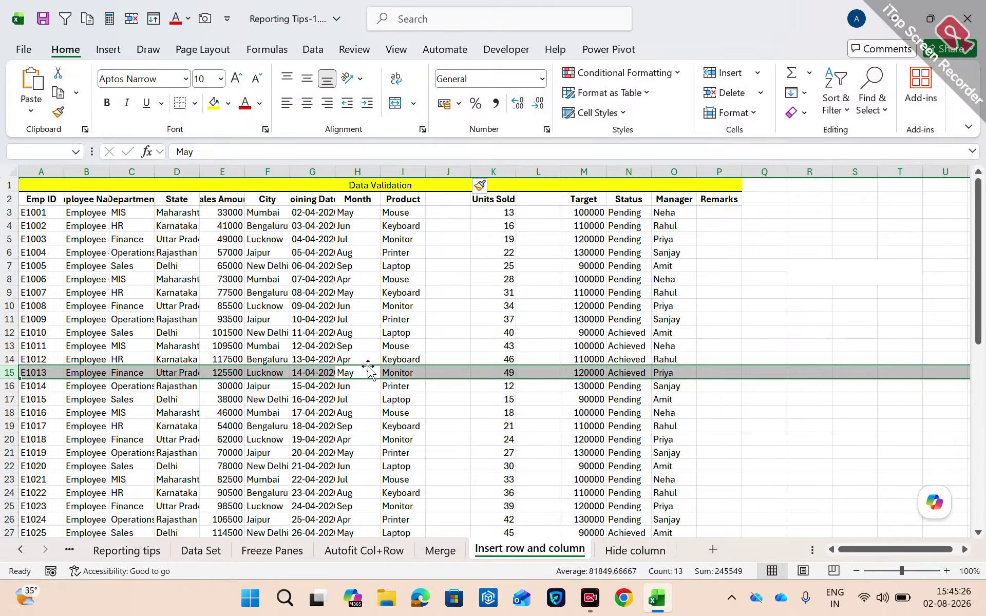
pyautogui.hotkey('ctrl', 'shift', '+')
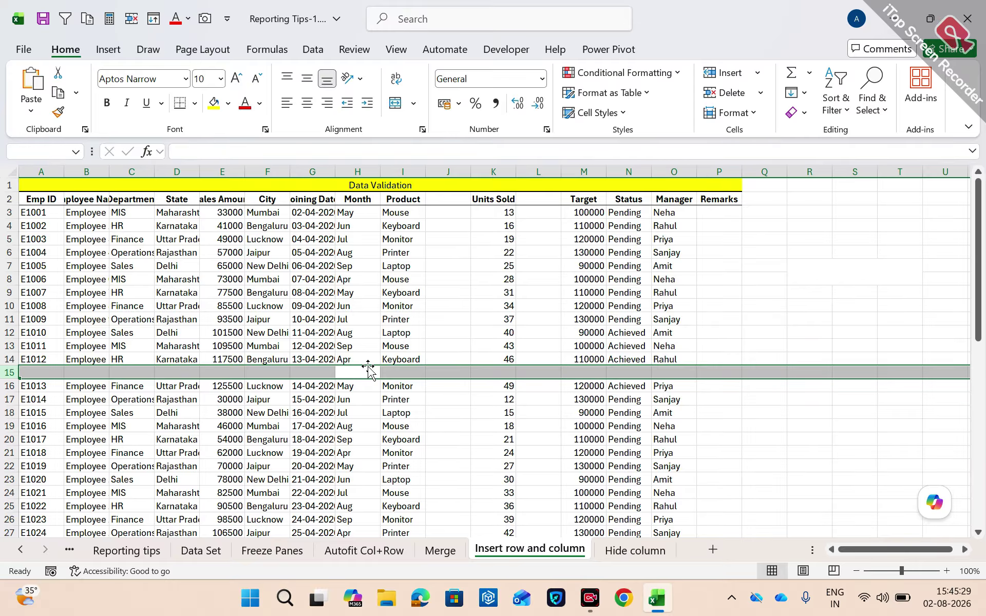
# Insert another blank row higher in the data, at row 10
pyautogui.click(361, 348)
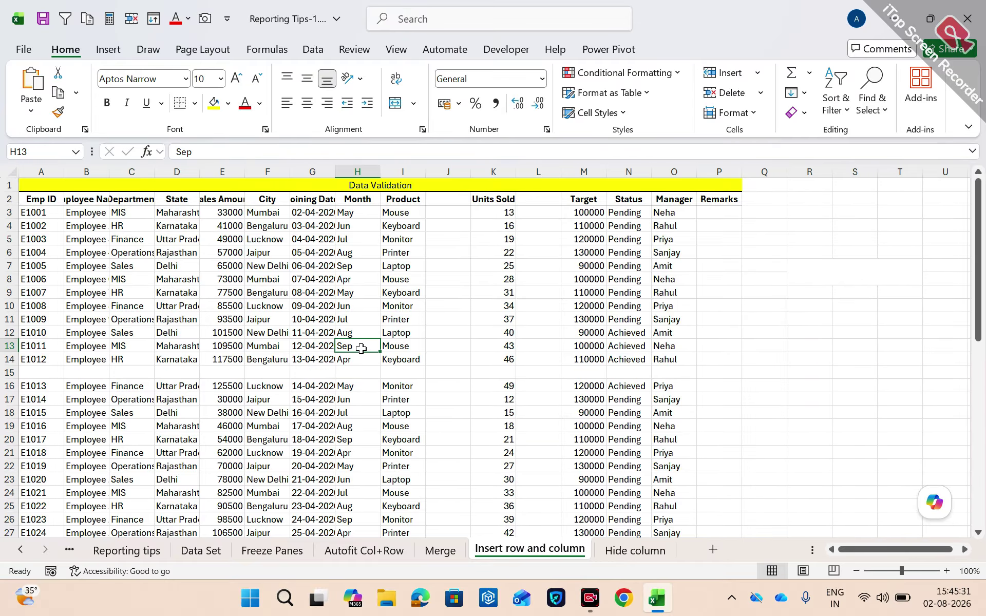
pyautogui.press('Up')
pyautogui.press('Up')
pyautogui.press('Up')
pyautogui.hotkey('shift', 'space')
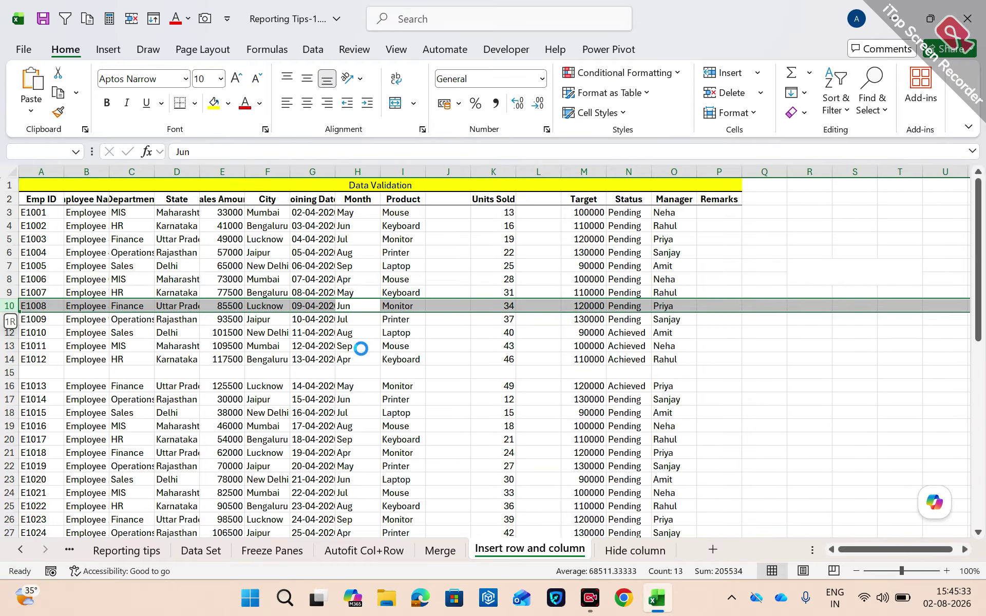
pyautogui.hotkey('ctrl', 'shift', '+')
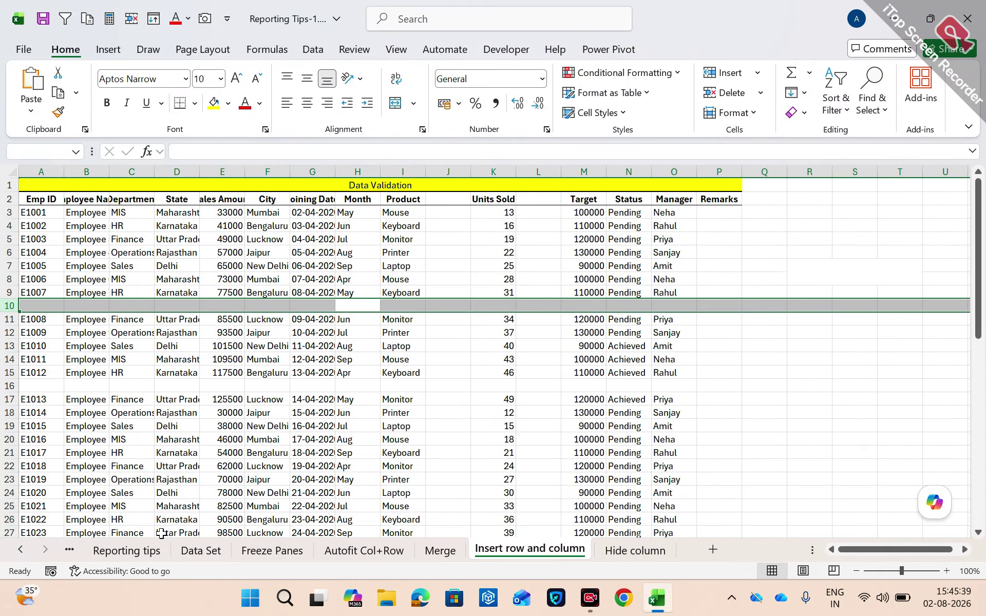
# Return to the Reporting tips sheet and select the Unhide Column tip in the list
pyautogui.click(114, 551)
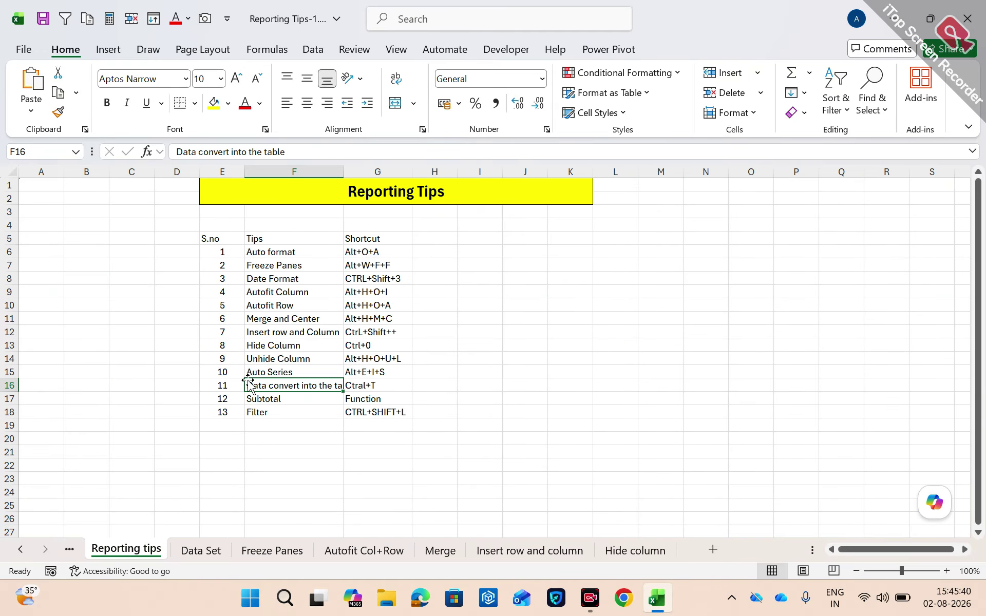
pyautogui.click(285, 359)
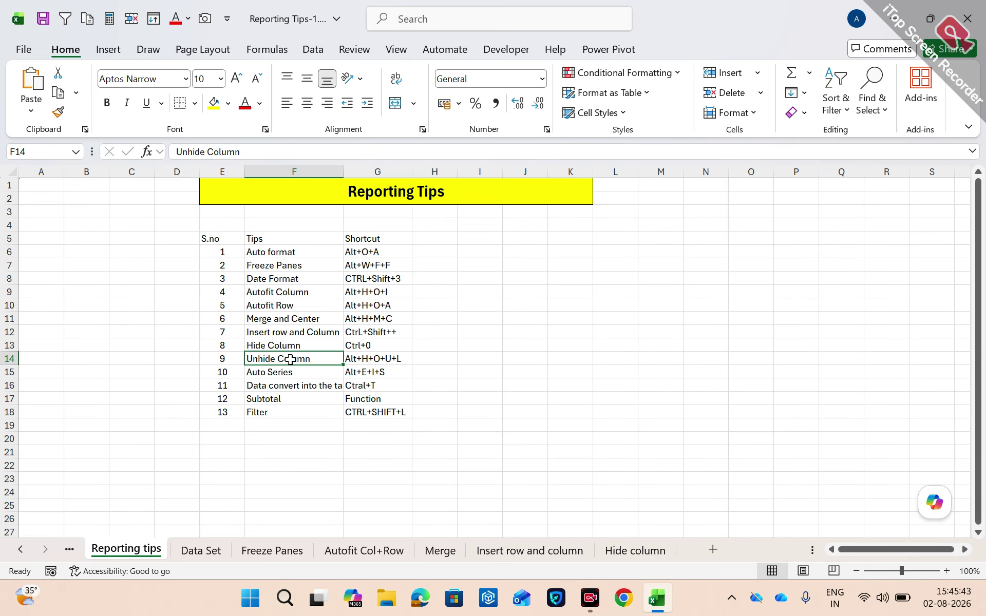
# Open the Hide column sheet and delete the blank row 10 from its data
pyautogui.click(287, 347)
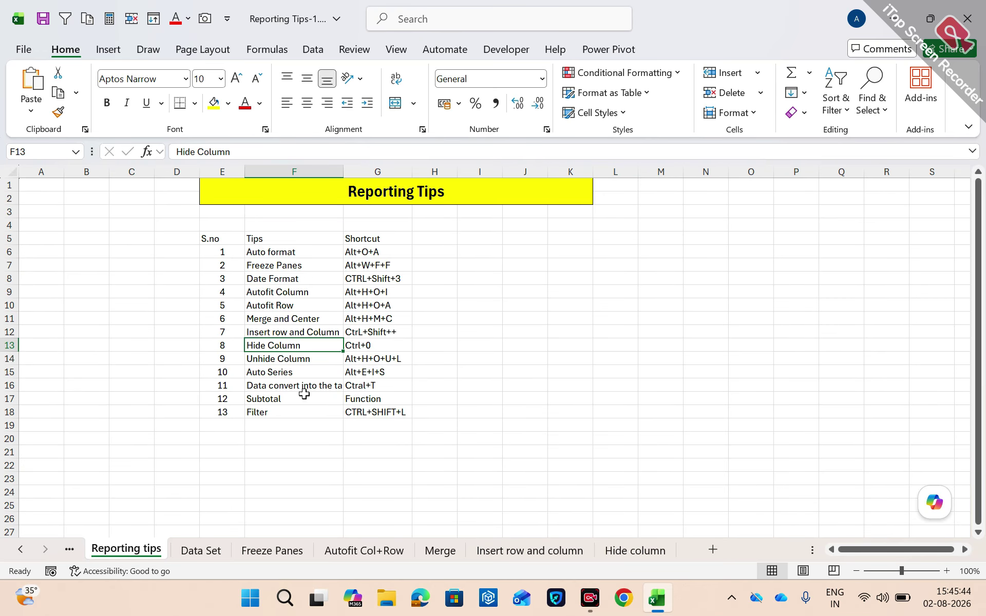
pyautogui.click(620, 554)
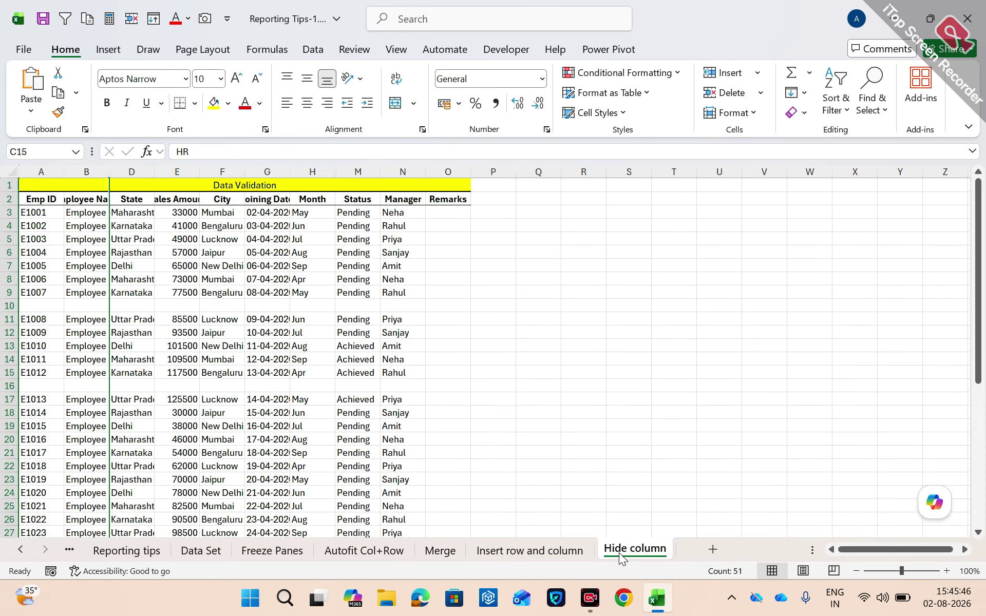
pyautogui.click(359, 307)
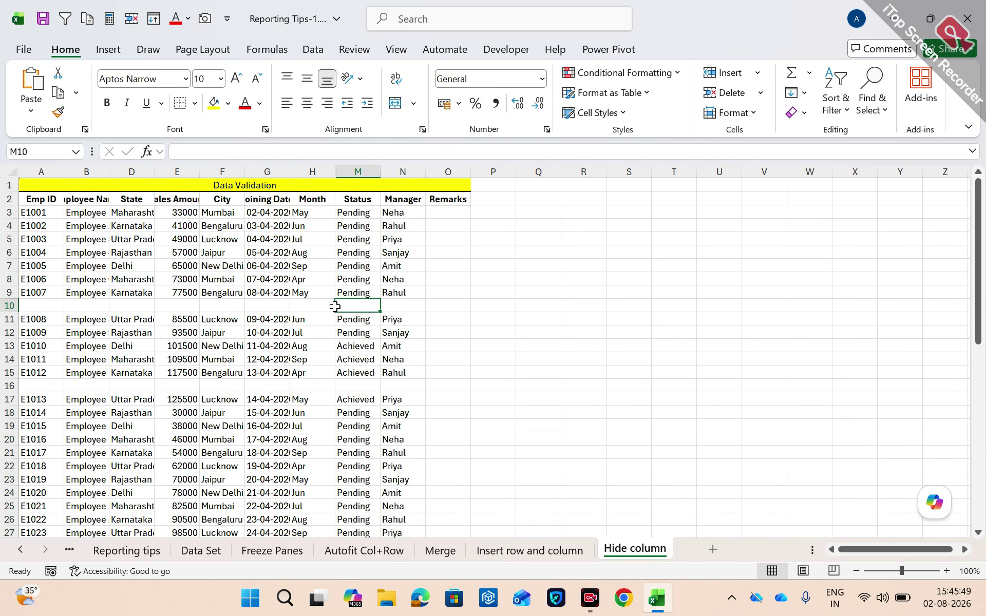
pyautogui.hotkey('shift', 'space')
pyautogui.hotkey('ctrl', '-')
# Delete the remaining blank row 15 from the data
pyautogui.press('Down')
pyautogui.press('Down')
pyautogui.press('Down')
pyautogui.press('Down')
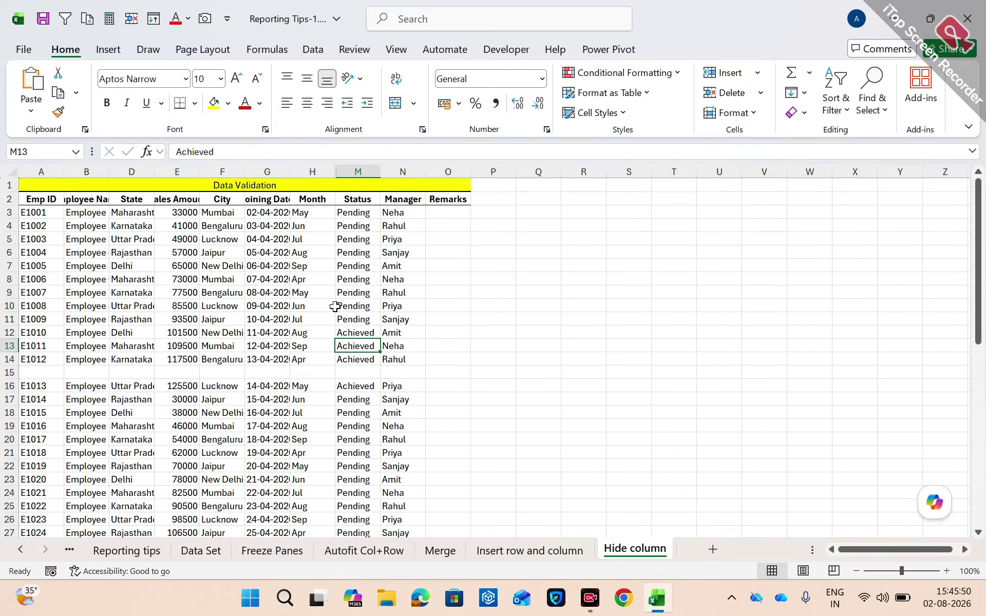
pyautogui.press('Down')
pyautogui.hotkey('shift', 'space')
pyautogui.hotkey('ctrl', '-')
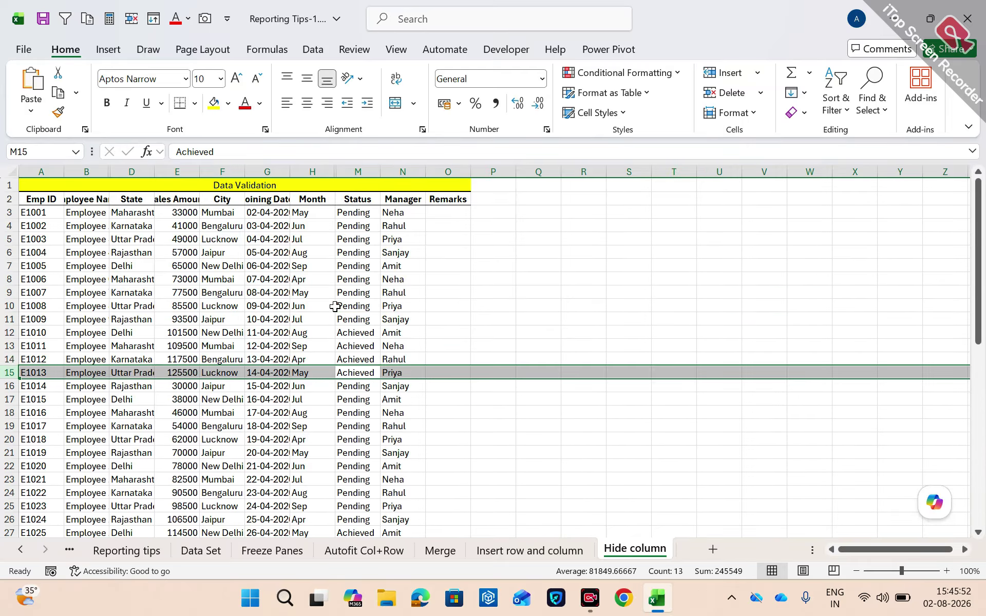
# Hide the employee name column, column B
pyautogui.press('Left')
pyautogui.press('Left')
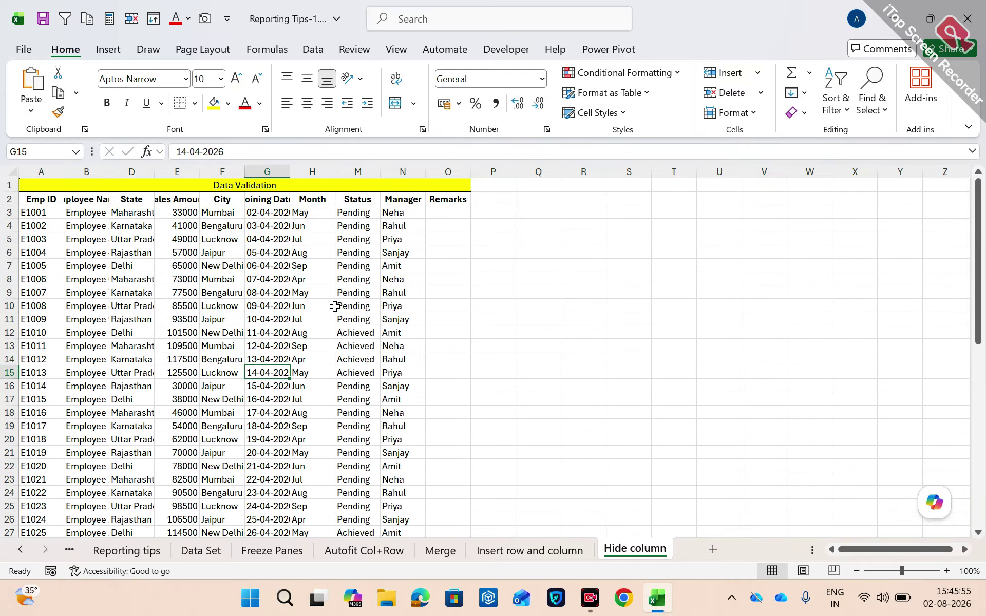
pyautogui.press('Left')
pyautogui.press('Left')
pyautogui.press('Left')
pyautogui.press('Left')
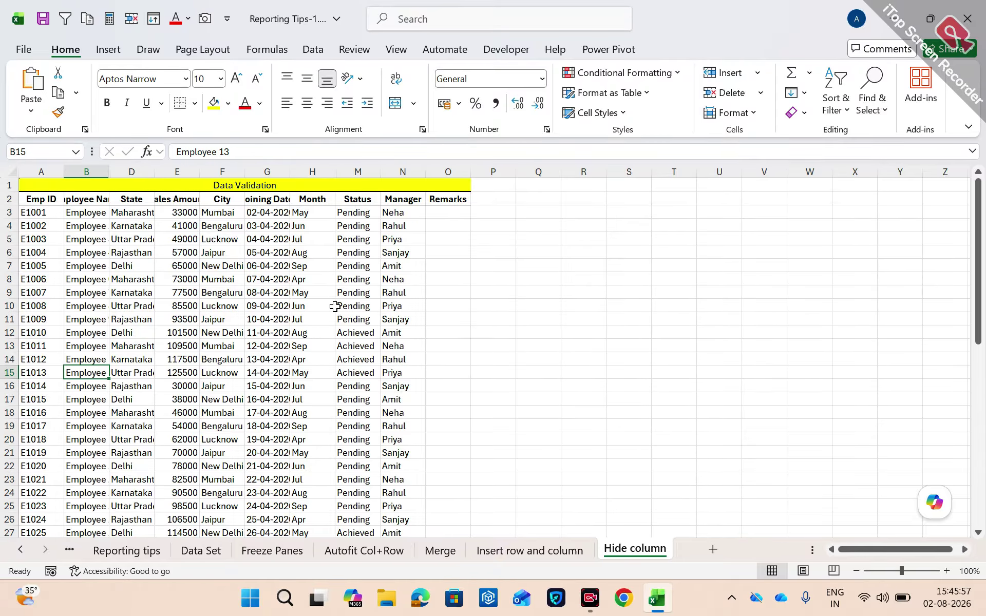
pyautogui.hotkey('ctrl', 'space')
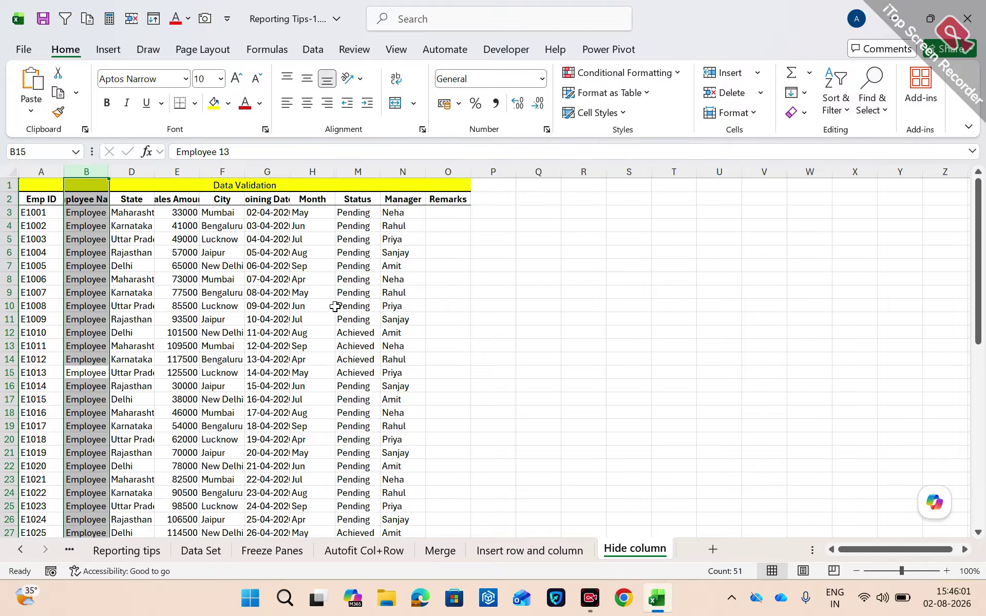
pyautogui.hotkey('ctrl', '0')
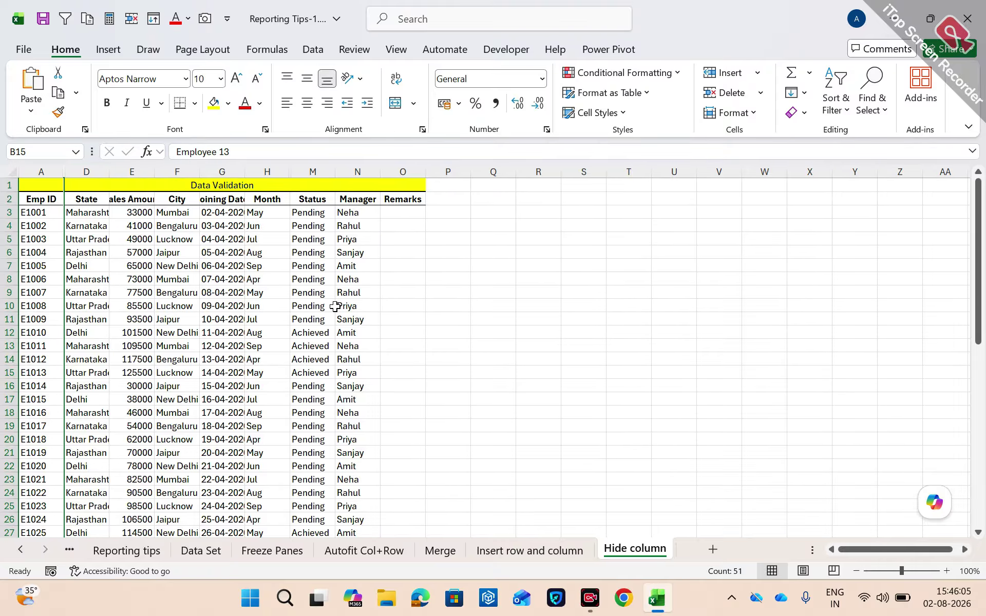
# Hide the Status column, column M
pyautogui.press('Right')
pyautogui.press('Right')
pyautogui.press('Right')
pyautogui.press('Right')
pyautogui.press('Right')
pyautogui.press('Right')
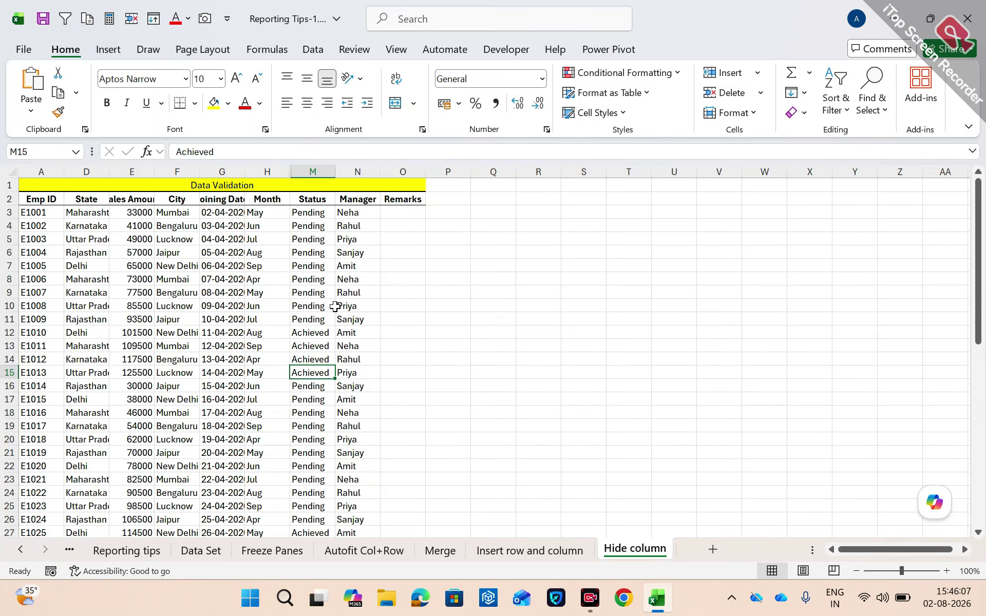
pyautogui.hotkey('ctrl', 'space')
pyautogui.hotkey('ctrl', '0')
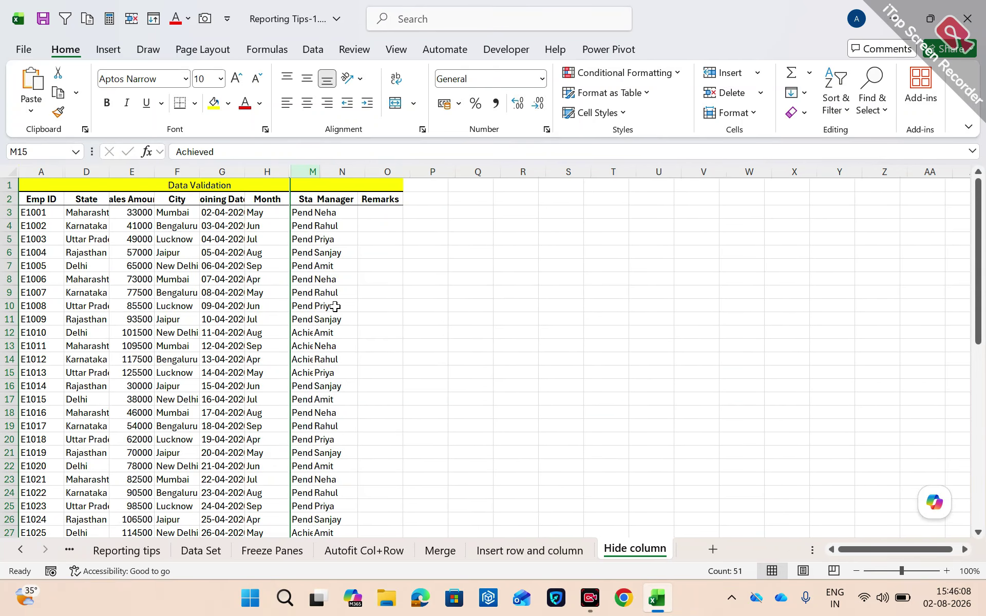
# Select the columns from Emp ID through Month and unhide the hidden columns within that selection
pyautogui.click(276, 306)
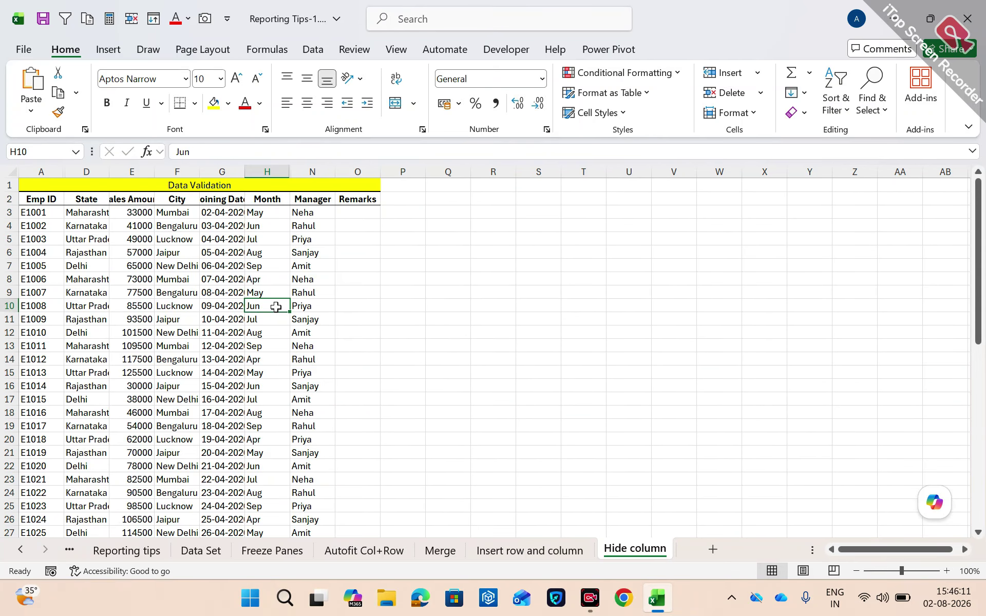
pyautogui.hotkey('ctrl', 'shift', 'Left')
pyautogui.hotkey('ctrl', 'space')
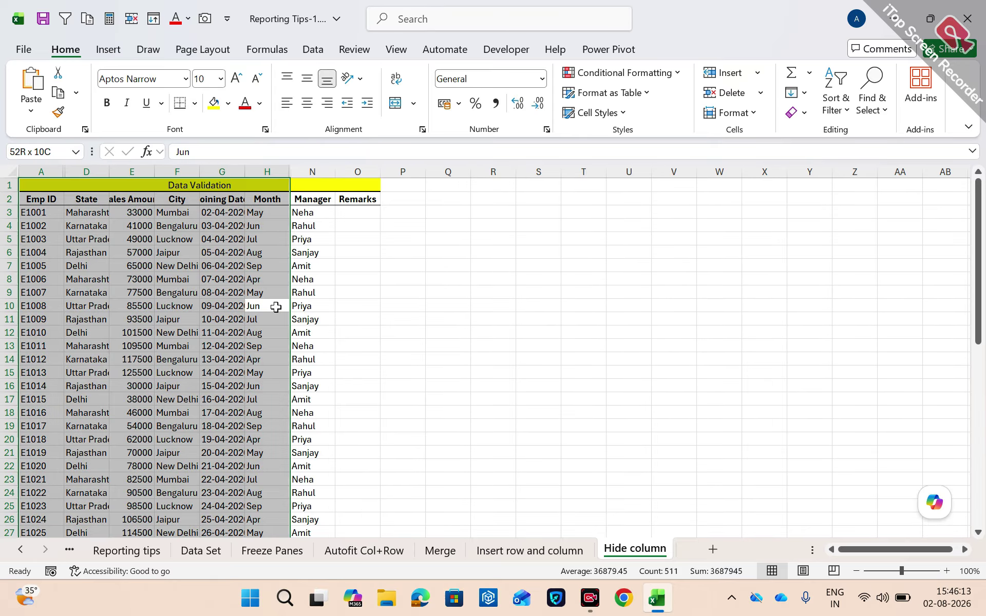
pyautogui.press('alt')
pyautogui.press('h')
pyautogui.press('o')
pyautogui.press('u')
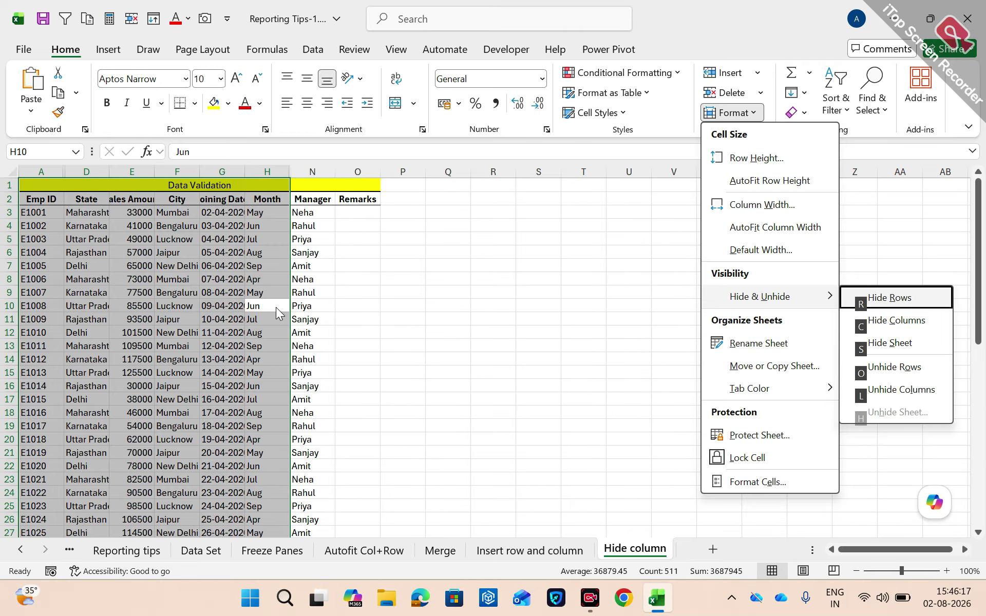
pyautogui.press('Down')
pyautogui.press('Down')
pyautogui.press('Down')
pyautogui.press('Down')
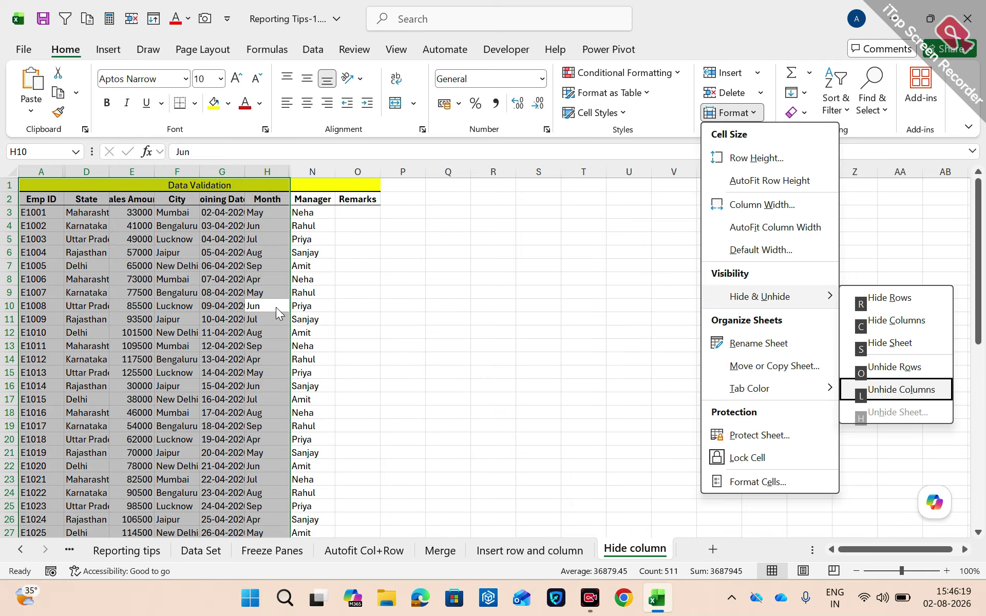
pyautogui.press('Return')
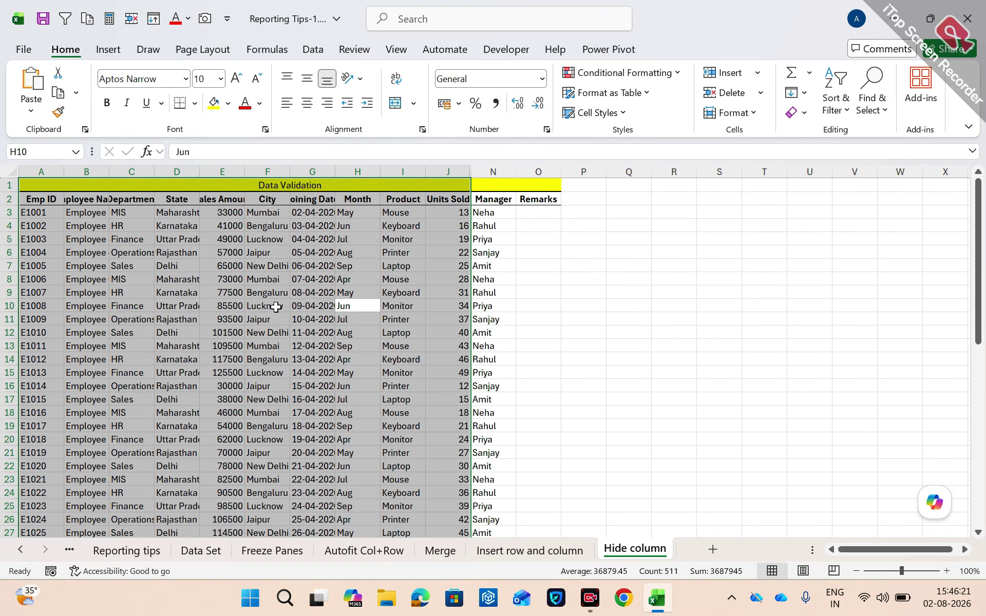
pyautogui.press('Up')
pyautogui.press('Right')
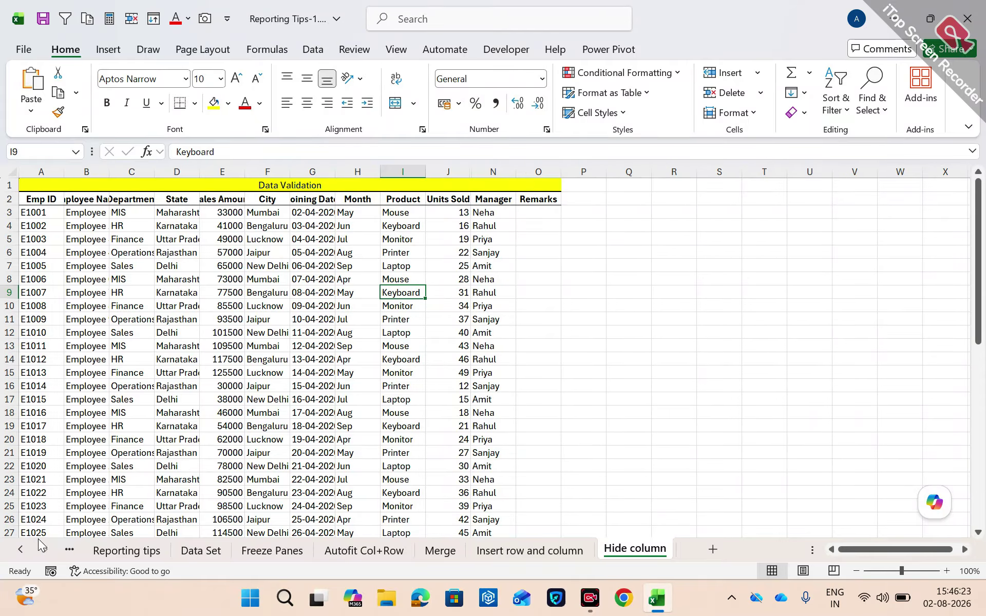
# Return to the Reporting tips sheet, review the hide and unhide tips, and select the Auto Series tip
pyautogui.click(22, 549)
pyautogui.click(104, 550)
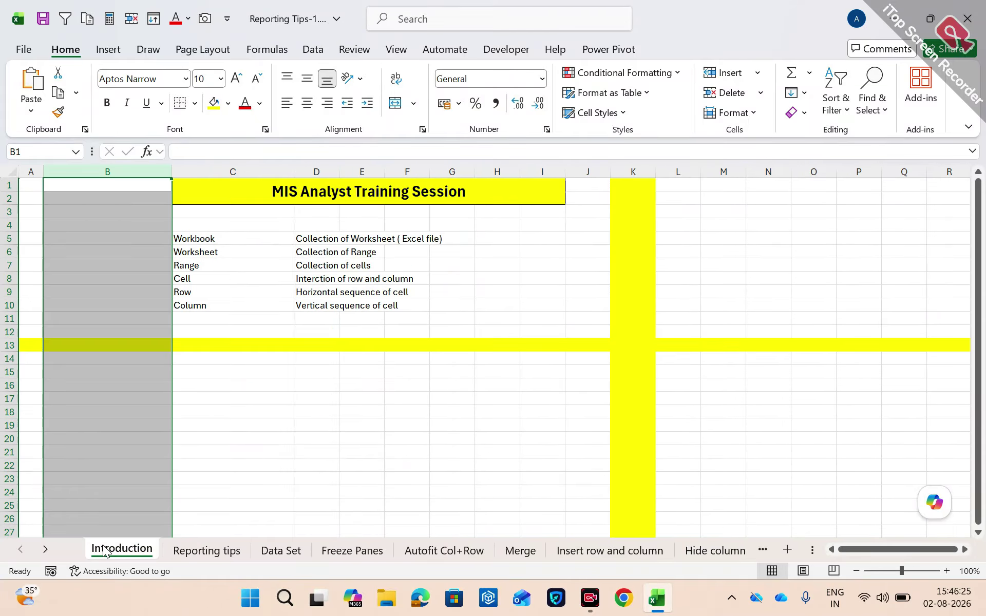
pyautogui.click(195, 551)
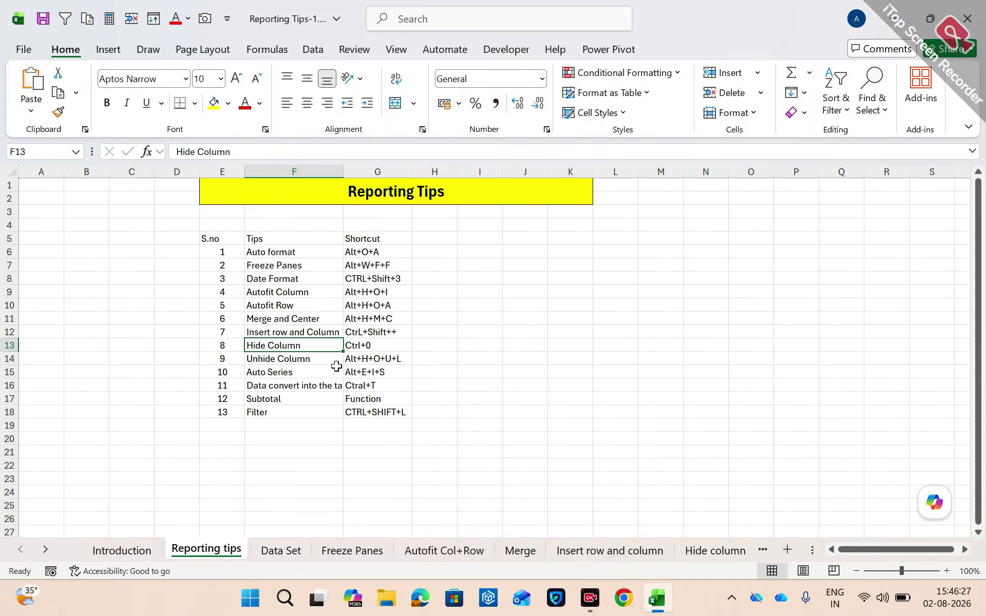
pyautogui.press('Right')
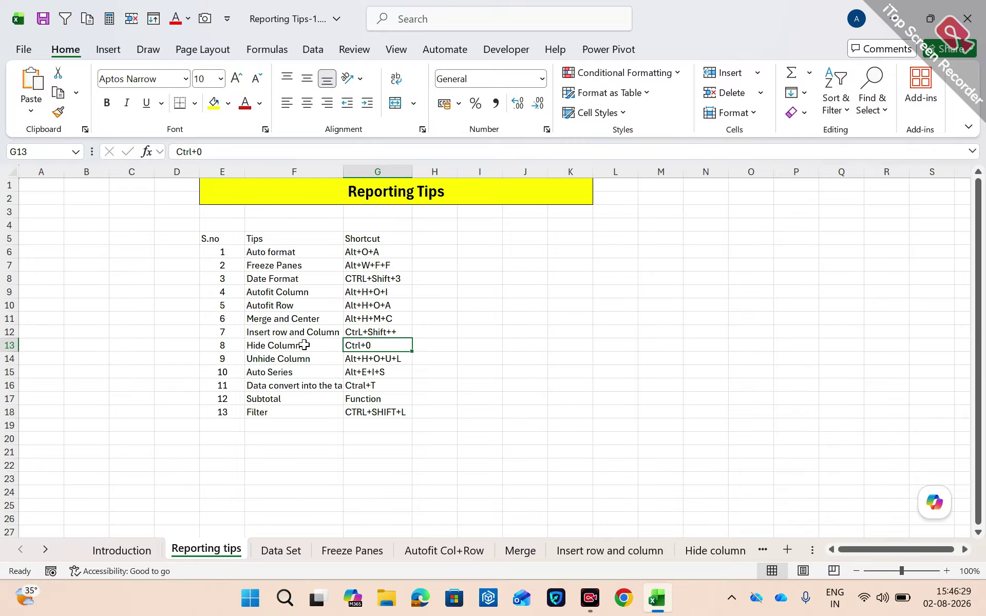
pyautogui.click(304, 345)
pyautogui.press('Down')
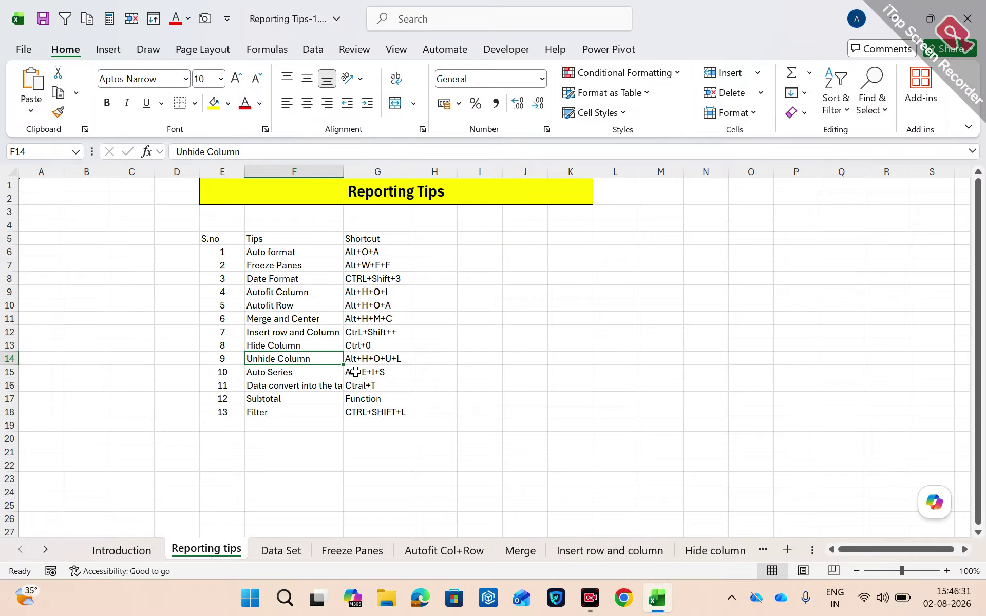
pyautogui.click(279, 378)
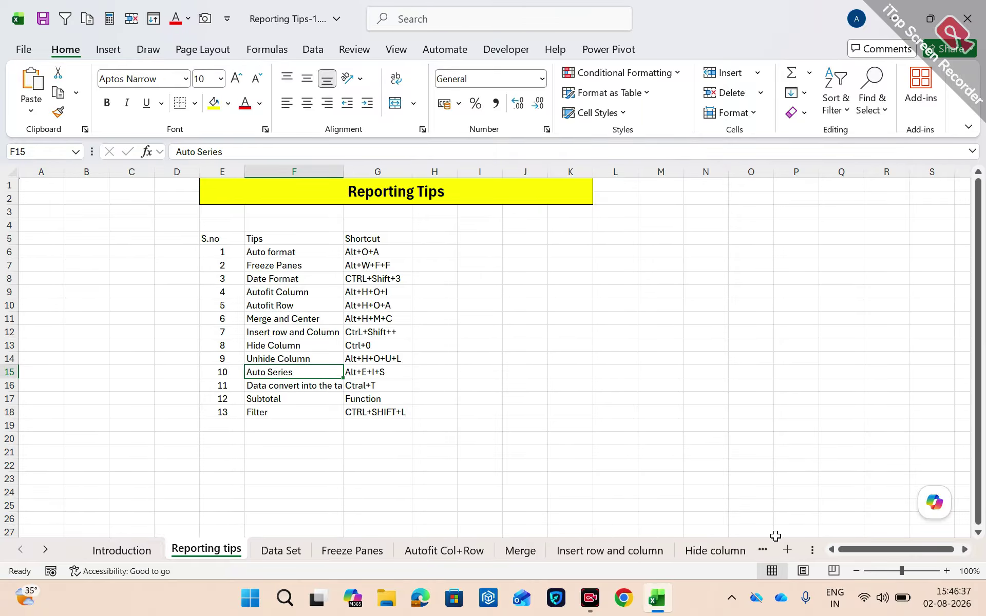
# Switch back to the Hide column sheet at the end of the workbook and go to its first row
pyautogui.scroll(-1, 719, 552)
pyautogui.click(708, 547)
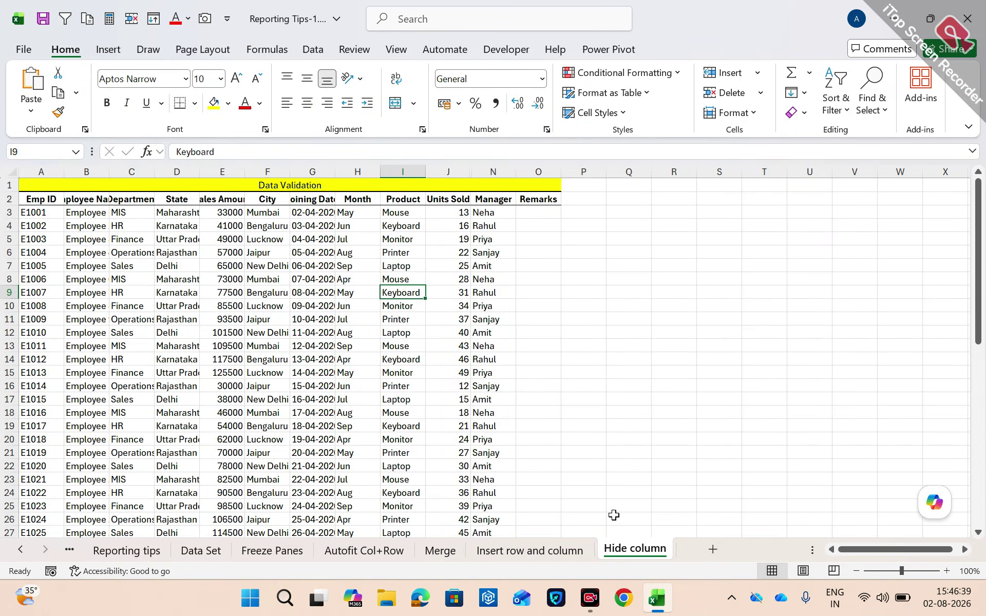
pyautogui.click(561, 552)
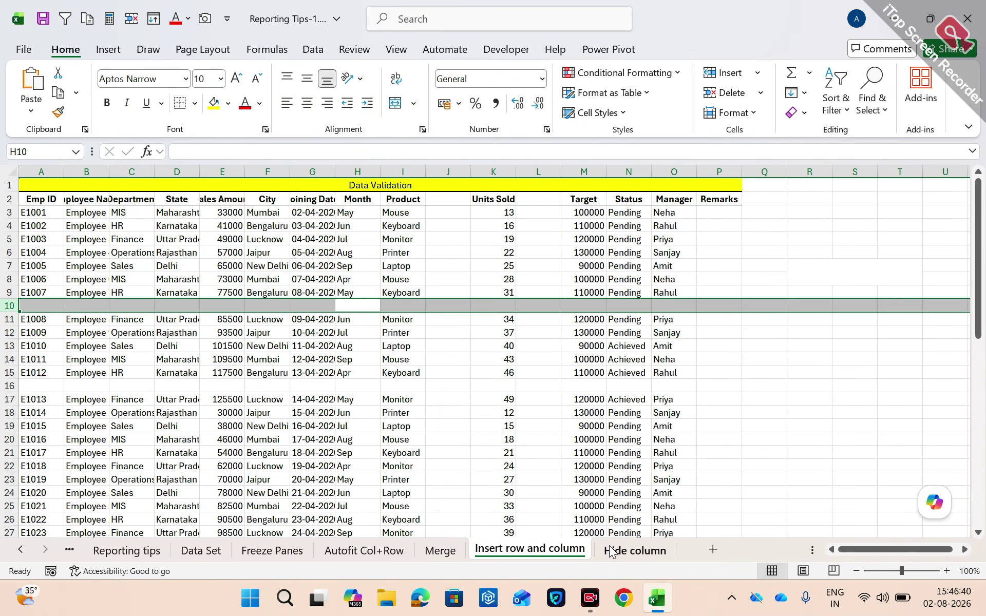
pyautogui.click(621, 549)
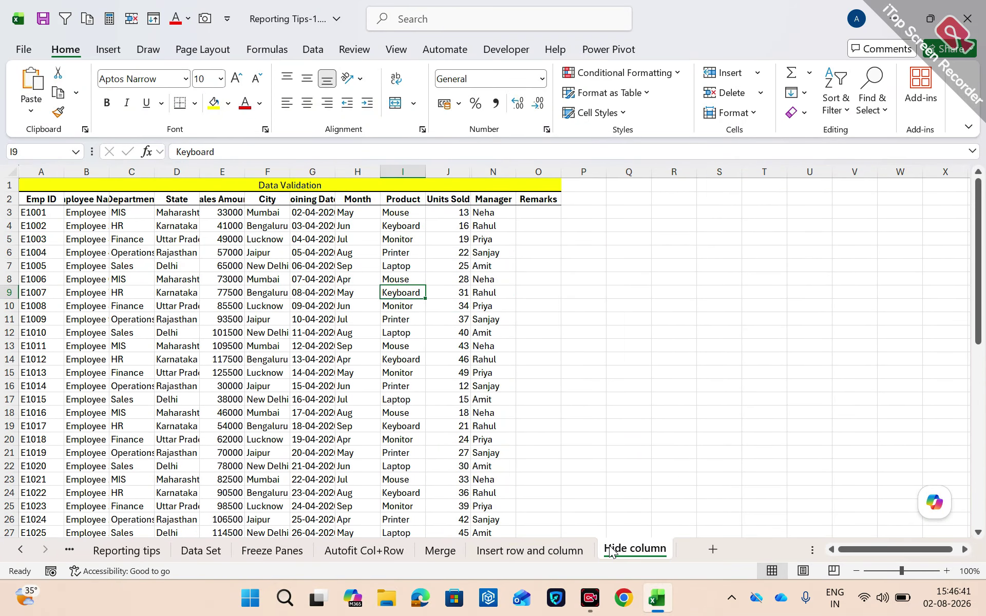
pyautogui.click(384, 425)
pyautogui.hotkey('ctrl', 'Up')
pyautogui.hotkey('ctrl', 'Up')
pyautogui.press('Right')
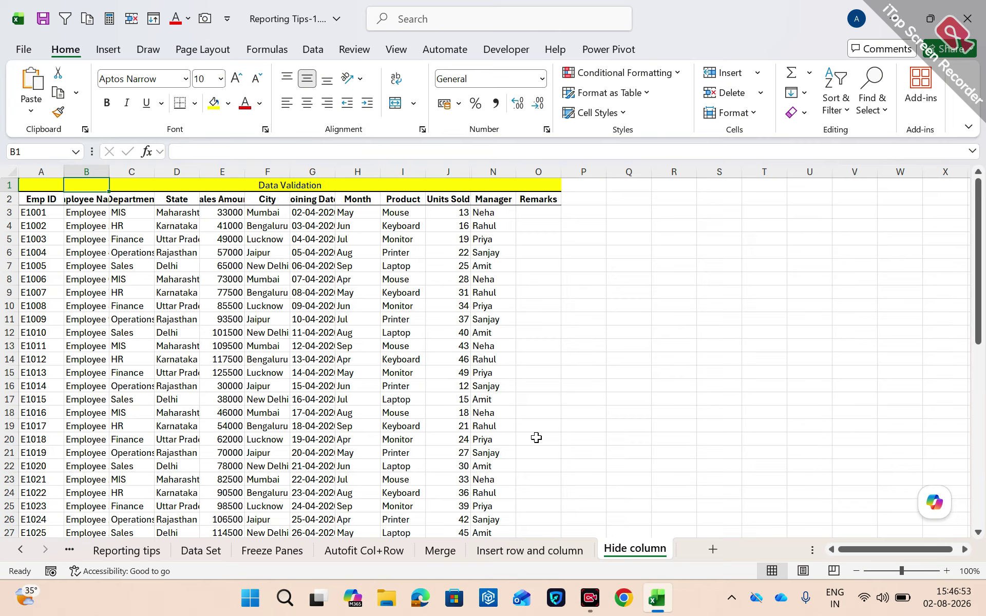
# Add a new worksheet after the Hide column sheet and name it Auto Series
pyautogui.click(712, 549)
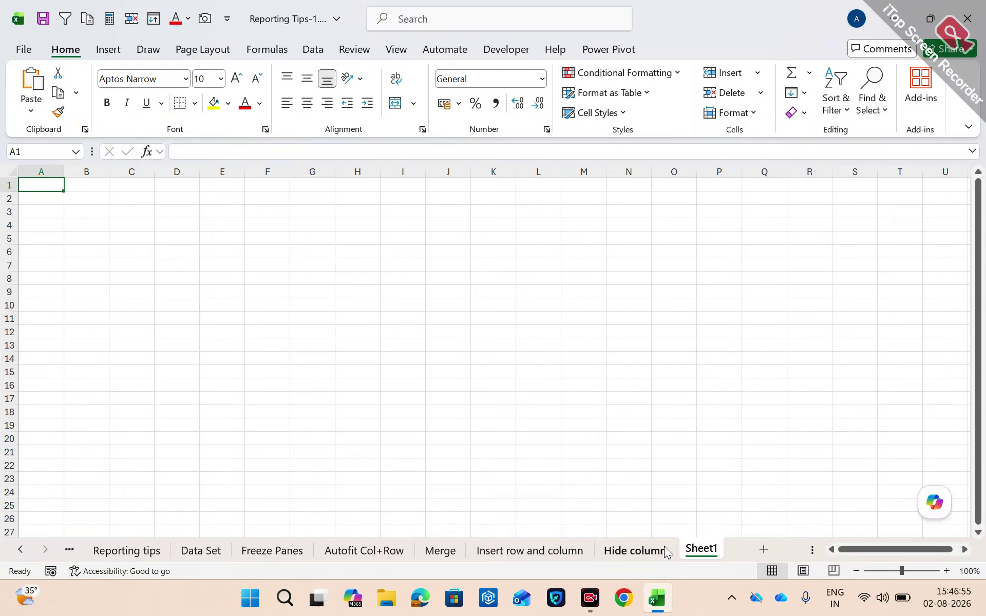
pyautogui.doubleClick(686, 547)
pyautogui.write('Auto Ser')
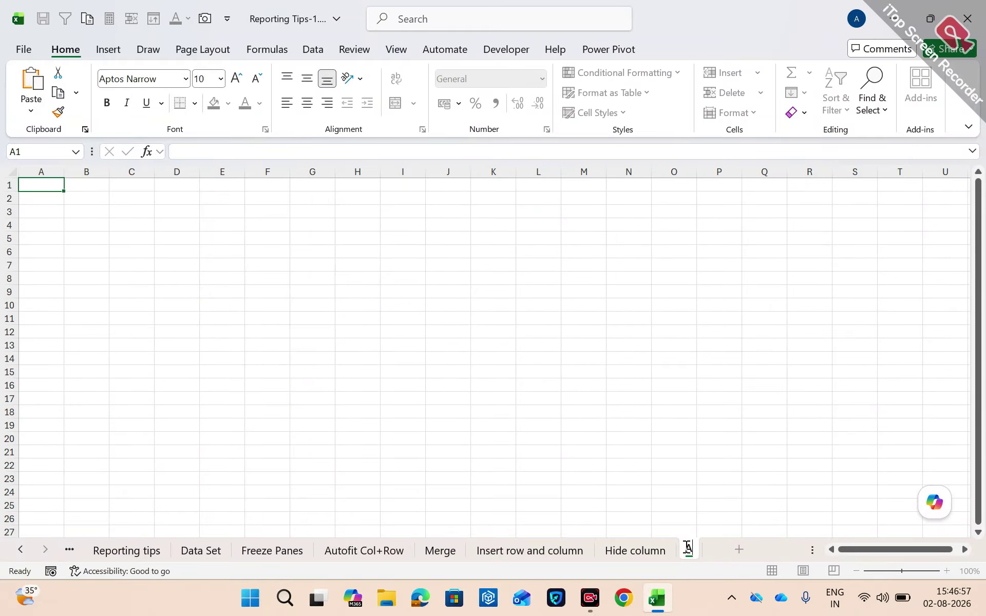
pyautogui.write('ives')
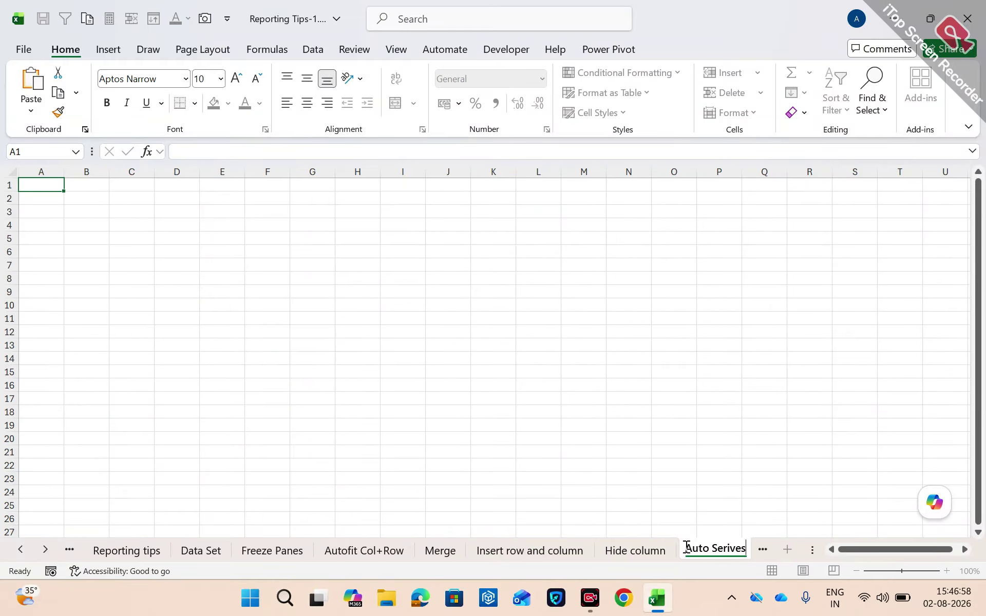
pyautogui.press('BackSpace')
pyautogui.press('BackSpace')
pyautogui.press('BackSpace')
pyautogui.write('es')
pyautogui.press('Return')
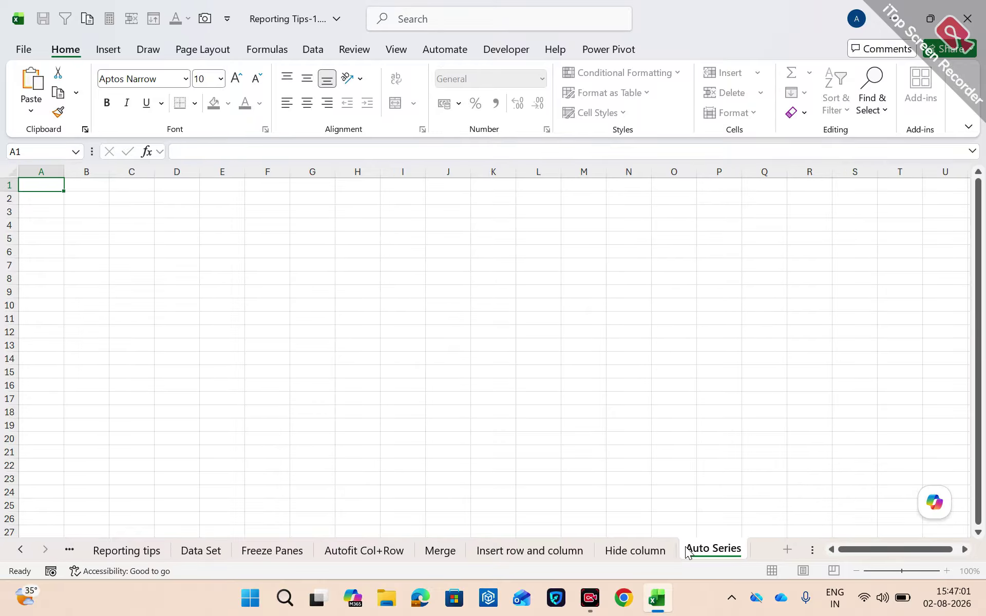
# Jump to the last column of the empty sheet's first row and back to cell A1
pyautogui.click(598, 435)
pyautogui.hotkey('ctrl', 'Up')
pyautogui.hotkey('ctrl', 'Left')
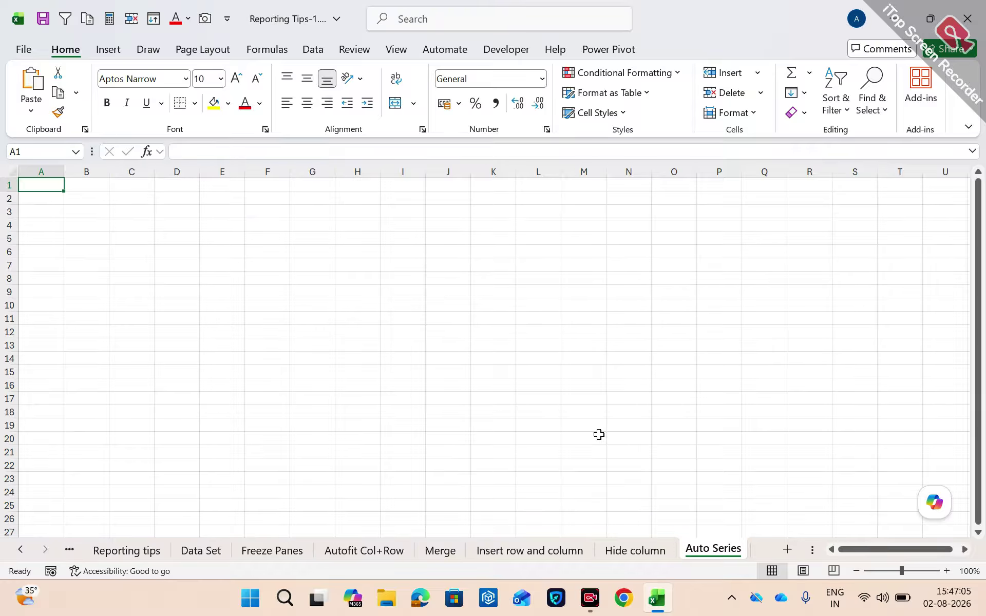
pyautogui.hotkey('ctrl', 'Right')
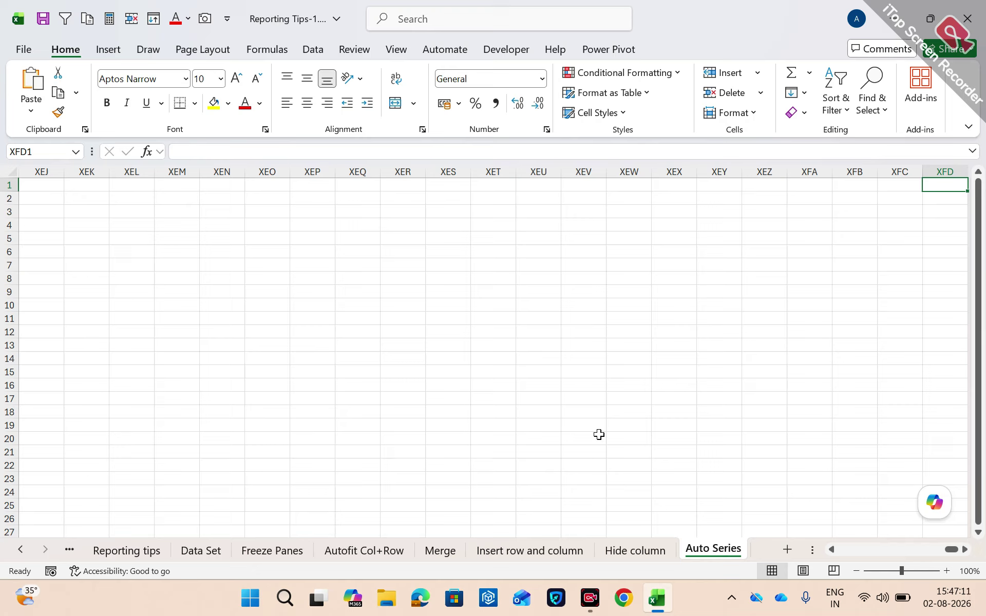
pyautogui.hotkey('ctrl', 'Home')
# Open the Series fill settings from empty cell C2, review the options, and cancel
pyautogui.press('Right')
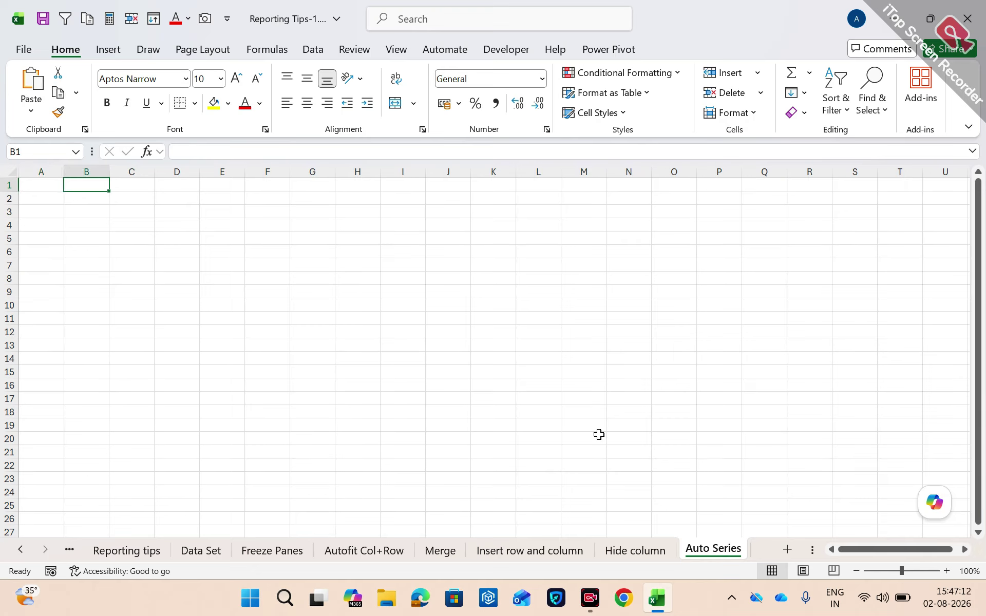
pyautogui.press('Right')
pyautogui.press('Down')
pyautogui.press('alt')
pyautogui.press('e')
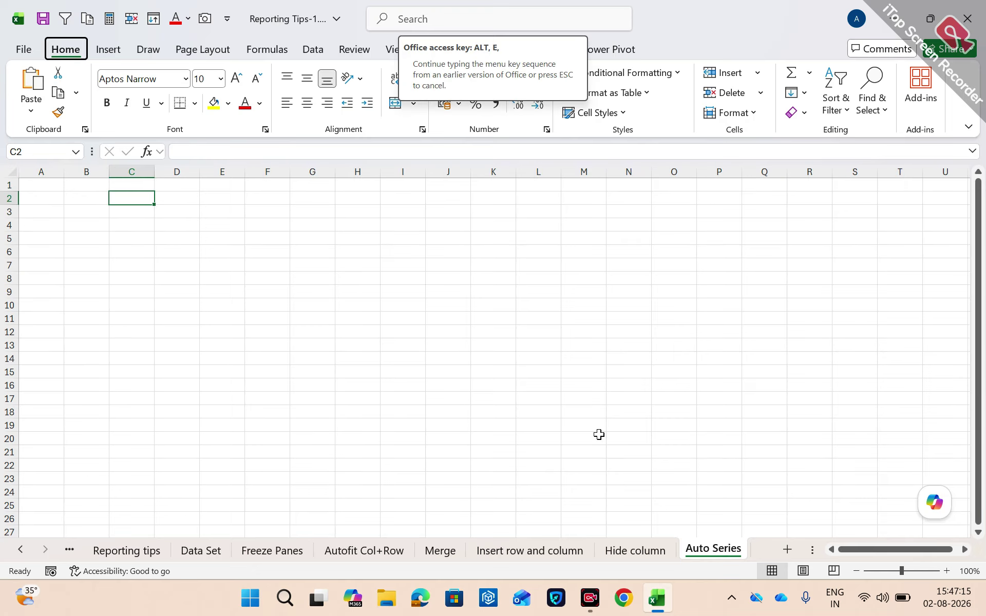
pyautogui.press('s')
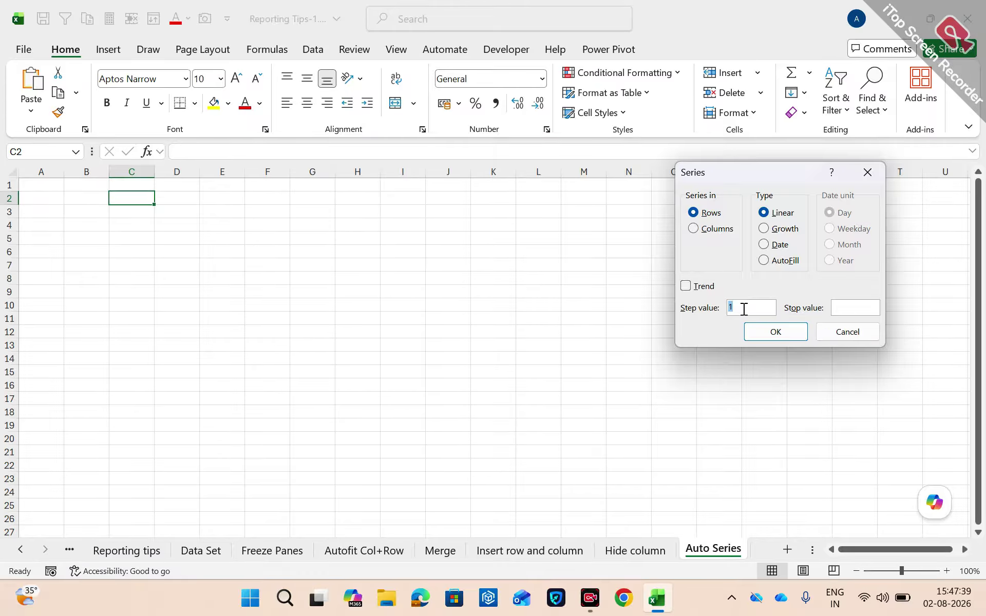
pyautogui.click(852, 334)
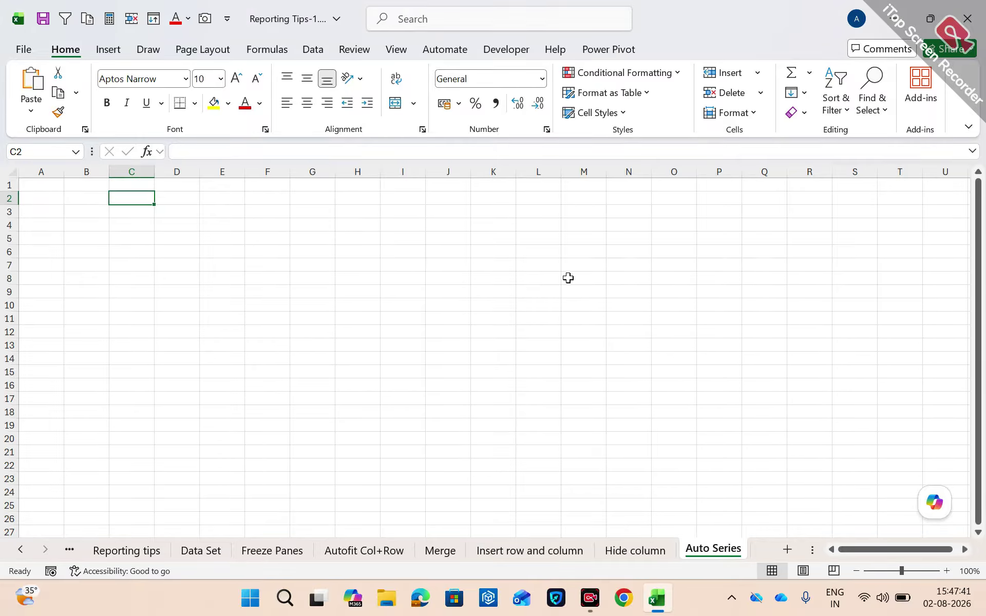
# Enter 1 in cell F5 and the formula =F5+1 in cell F6
pyautogui.click(272, 236)
pyautogui.write('1')
pyautogui.press('Return')
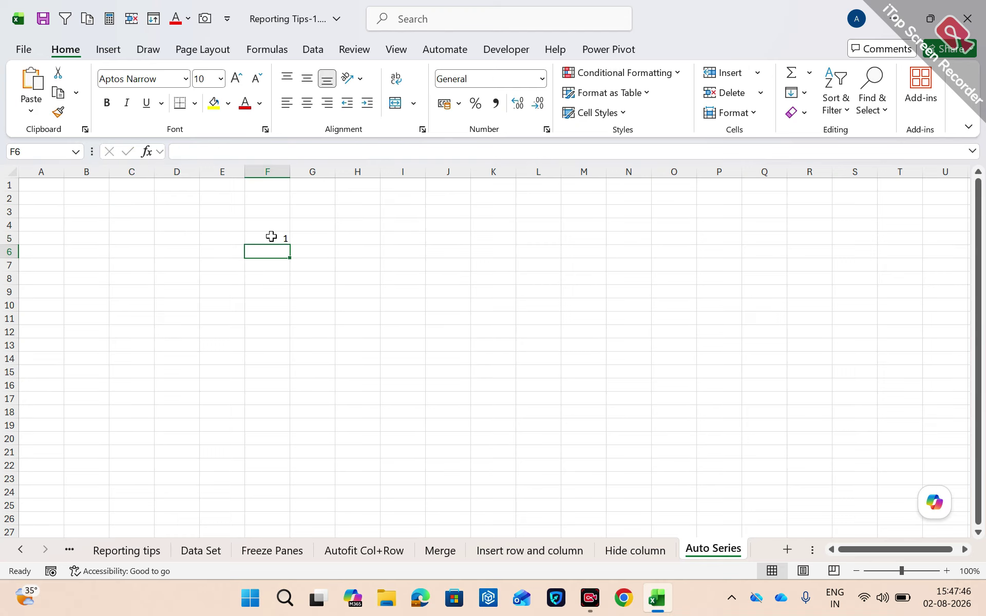
pyautogui.click(271, 236)
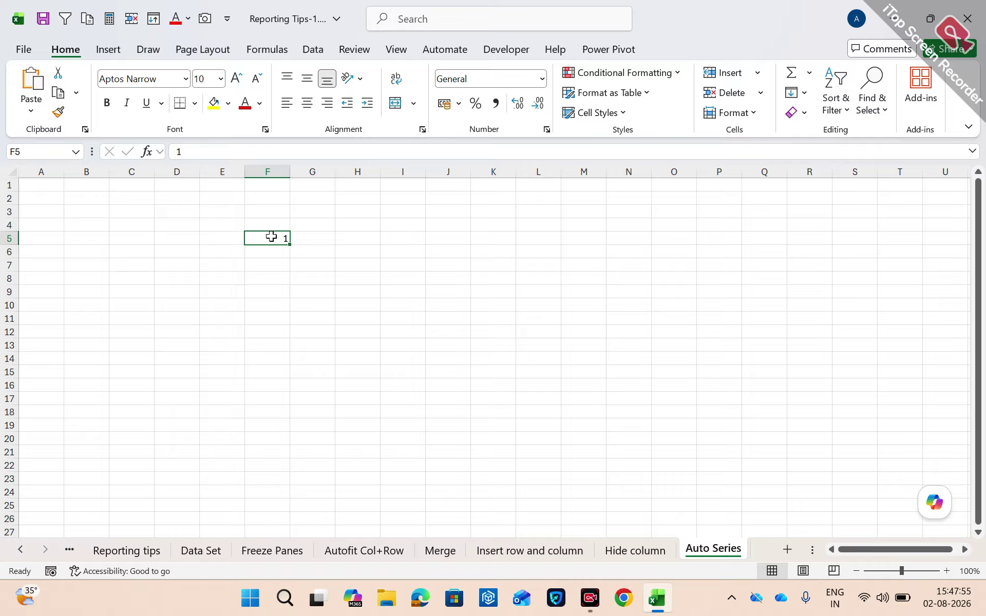
pyautogui.press('Return')
pyautogui.write('=')
pyautogui.click(271, 236)
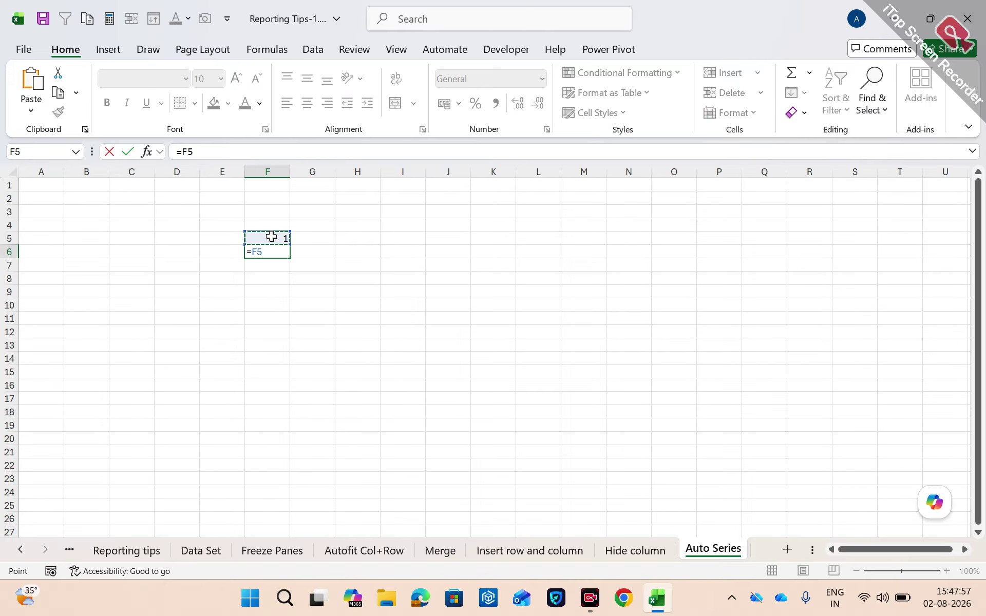
pyautogui.write('+1')
pyautogui.press('Return')
# Fill the formula in F6 down column F to row 51
pyautogui.press('Up')
pyautogui.hotkey('shift', 'Down')
pyautogui.hotkey('shift', 'Down')
pyautogui.hotkey('shift', 'Down')
pyautogui.hotkey('shift', 'Down')
pyautogui.hotkey('shift', 'Down')
pyautogui.hotkey('shift', 'Down')
pyautogui.hotkey('shift', 'Down')
pyautogui.hotkey('shift', 'Down')
pyautogui.hotkey('shift', 'Down')
pyautogui.hotkey('shift', 'Down')
pyautogui.hotkey('shift', 'Down')
pyautogui.hotkey('shift', 'Down')
pyautogui.hotkey('shift', 'Down')
pyautogui.hotkey('shift', 'Down')
pyautogui.hotkey('shift', 'Down')
pyautogui.hotkey('shift', 'Down')
pyautogui.hotkey('shift', 'Down')
pyautogui.hotkey('shift', 'Down')
pyautogui.hotkey('shift', 'Down')
pyautogui.hotkey('shift', 'Down')
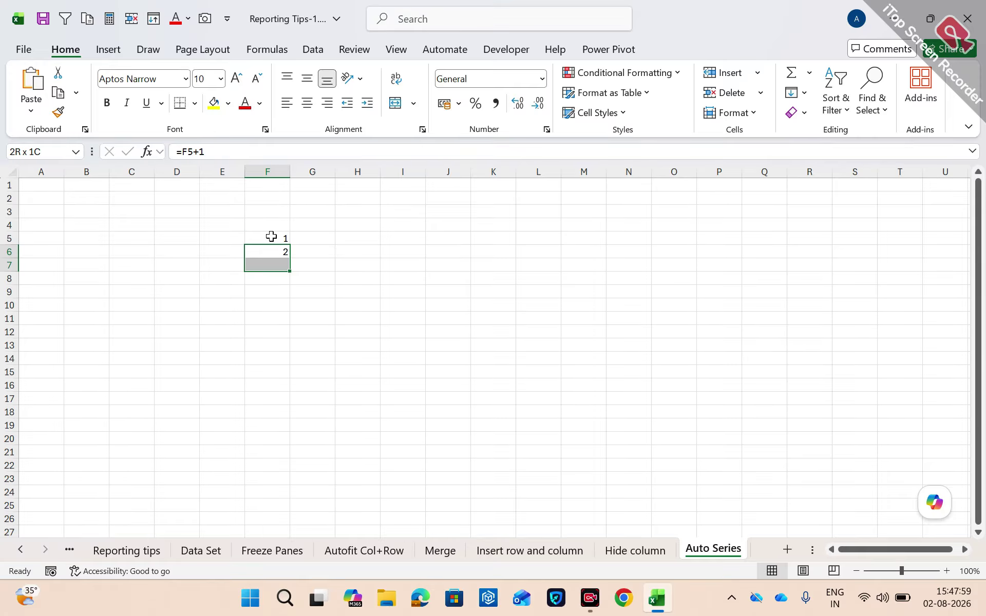
pyautogui.hotkey('shift', 'Down')
pyautogui.hotkey('ctrl', 'd')
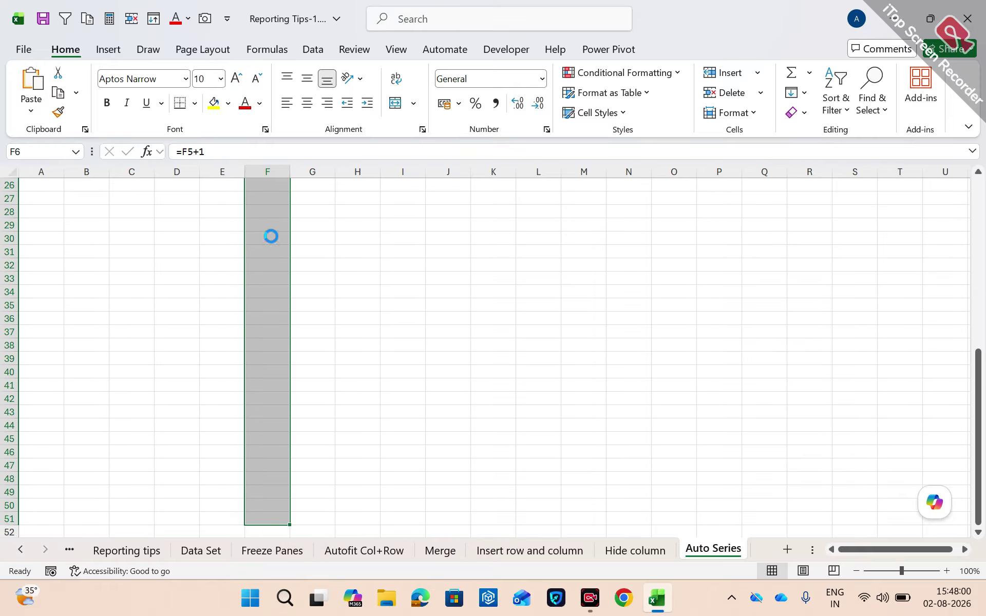
pyautogui.hotkey('shift', 'Down')
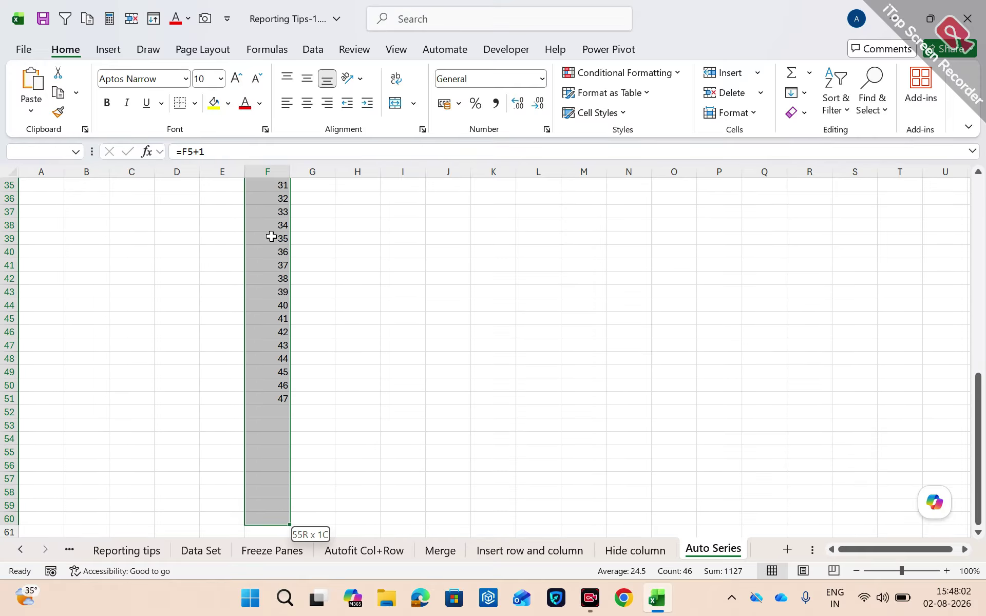
pyautogui.press('Up')
pyautogui.press('Down')
pyautogui.hotkey('ctrl', 'shift', 'Down')
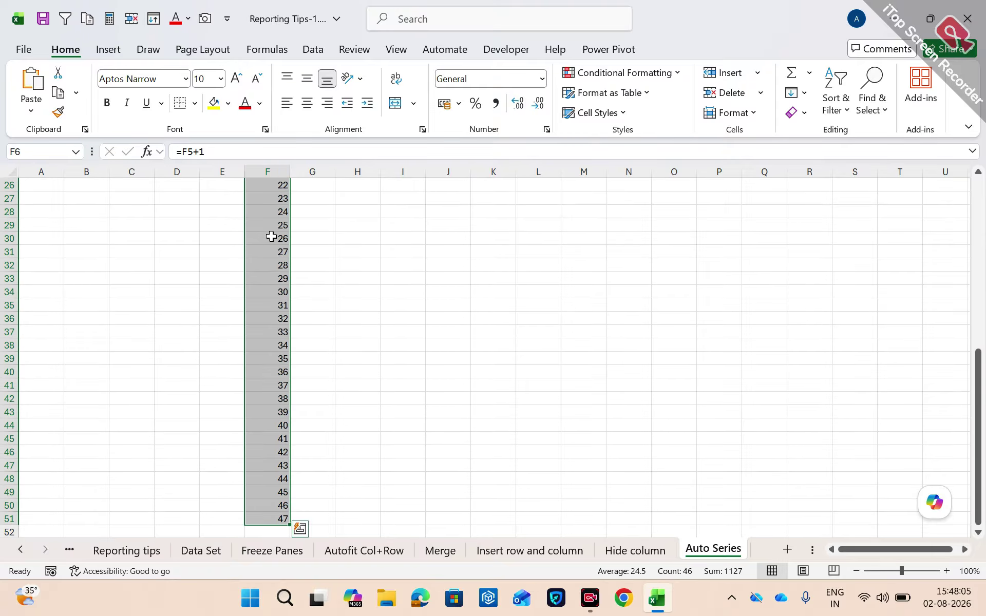
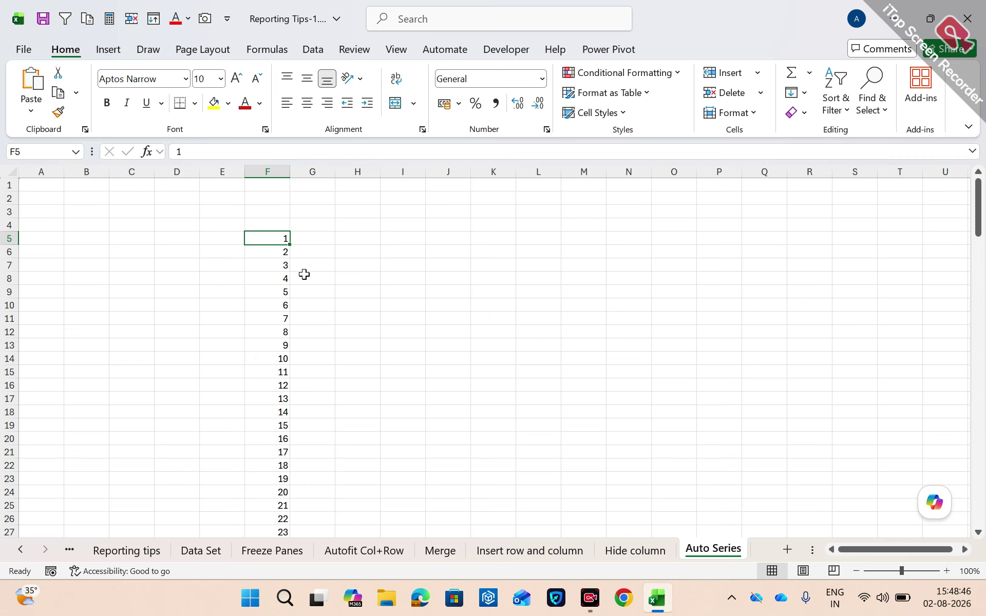
# Check the end of the number series in column F and return to its first cell, F5
pyautogui.hotkey('ctrl', 'Down')
pyautogui.click(304, 275)
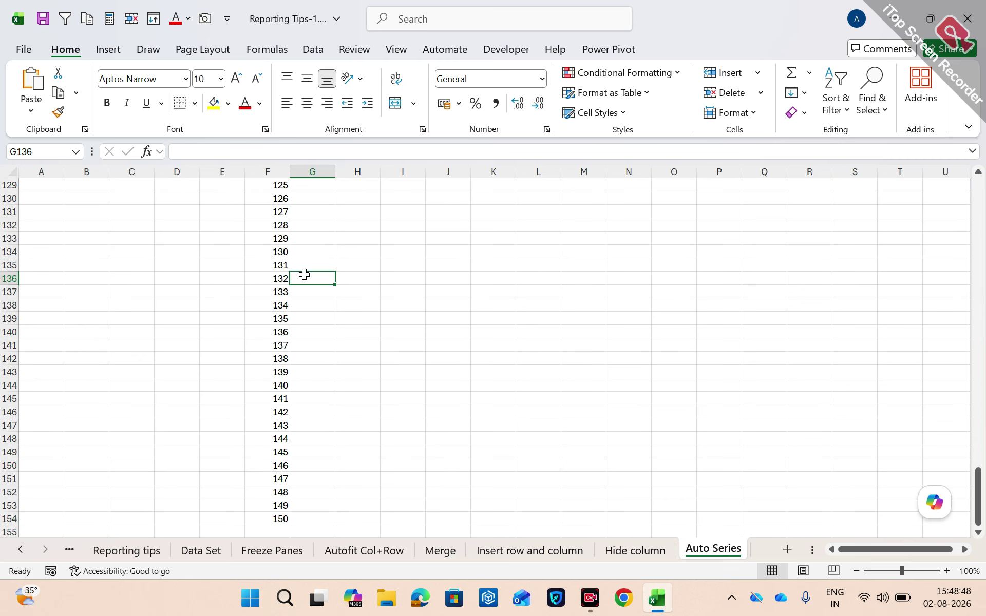
pyautogui.hotkey('ctrl', 'Up')
pyautogui.press('Left')
pyautogui.press('Down')
pyautogui.press('Down')
pyautogui.press('Down')
pyautogui.press('Down')
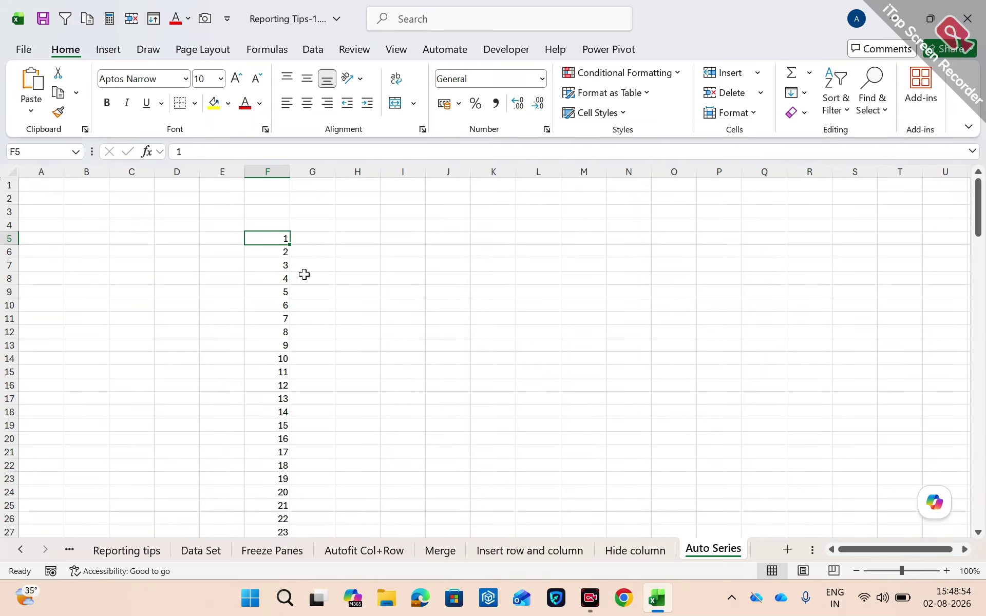
# Fill a linear series along row 5 from F5 with step value 1 and stop value 150, and check its last cell
pyautogui.hotkey('alt', 'e')
pyautogui.press('i')
pyautogui.press('s')
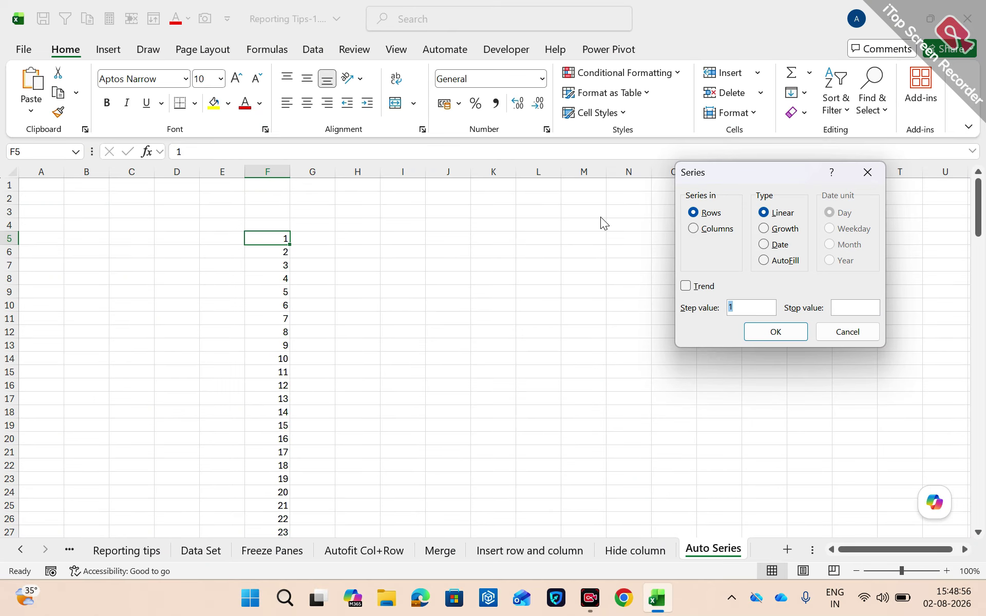
pyautogui.click(861, 310)
pyautogui.write('150')
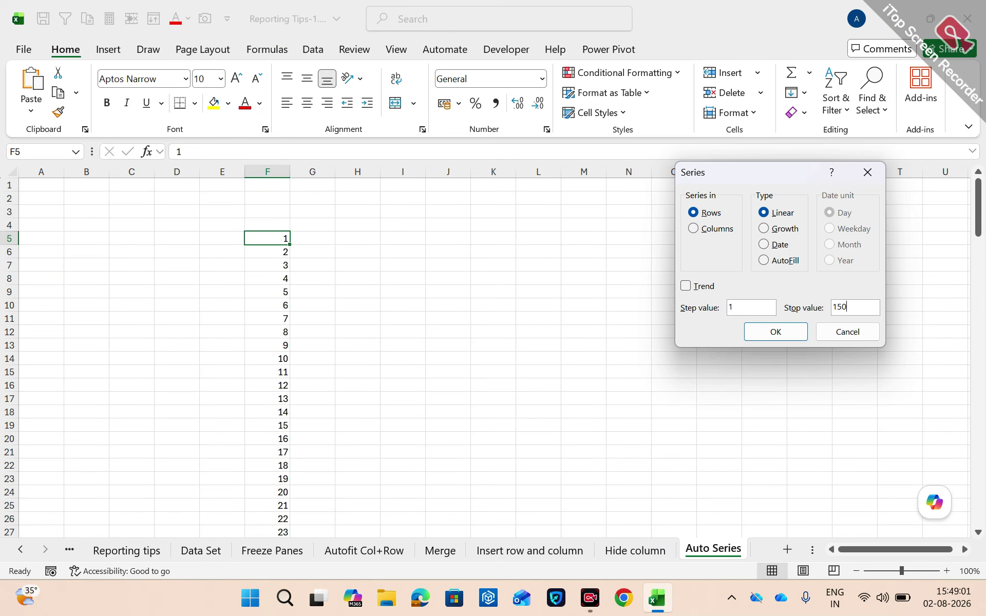
pyautogui.click(797, 331)
pyautogui.hotkey('ctrl', 'Right')
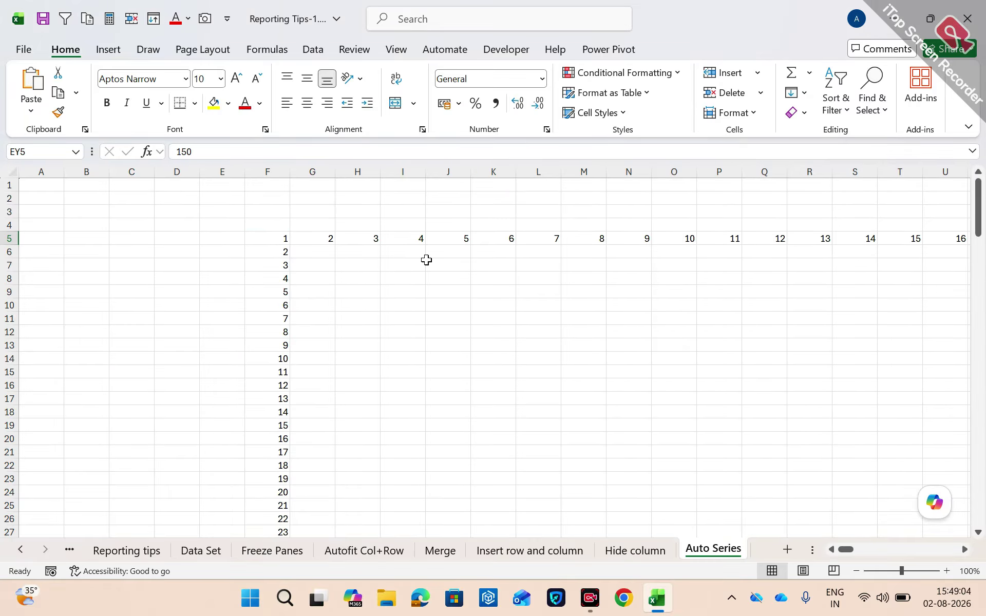
pyautogui.hotkey('ctrl', 'Left')
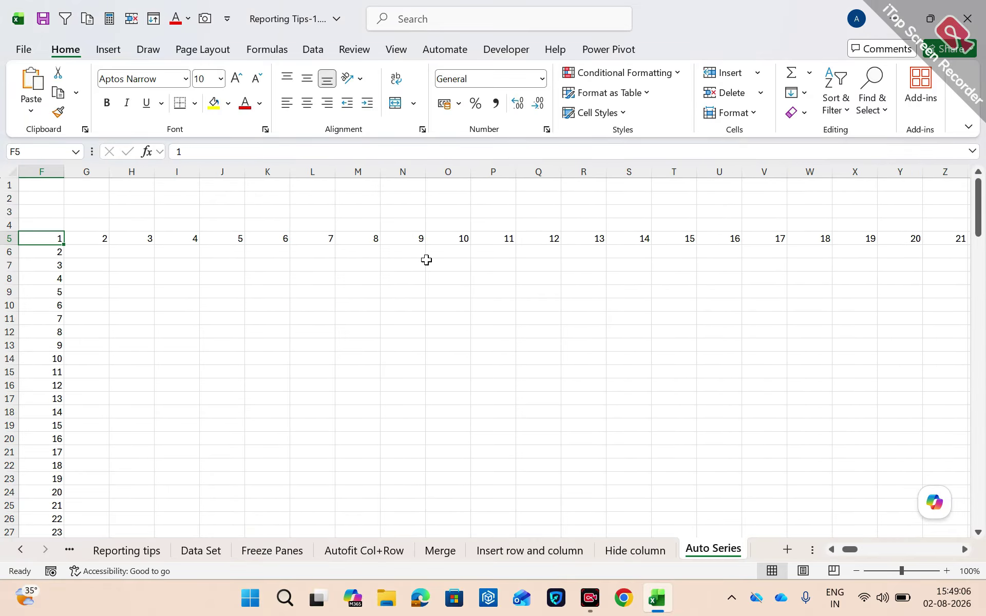
# Delete the empty columns A to E before the series
pyautogui.hotkey('ctrl', 'Left')
pyautogui.hotkey('ctrl', 'space')
pyautogui.hotkey('shift', 'Right')
pyautogui.hotkey('shift', 'Right')
pyautogui.hotkey('shift', 'Right')
pyautogui.hotkey('shift', 'Right')
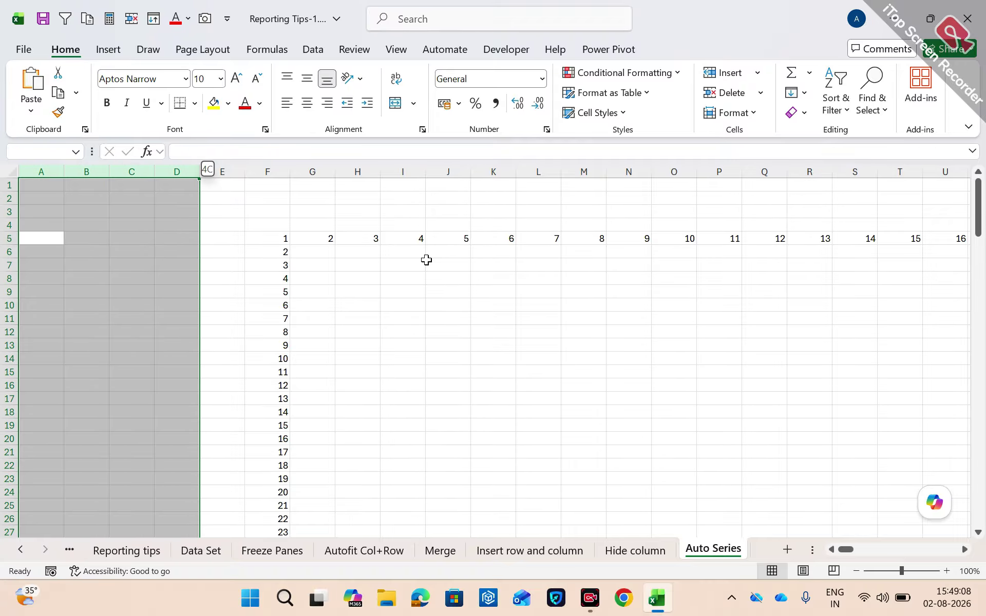
pyautogui.hotkey('ctrl', '-')
# Enter 2 in cell C8, below the row series, as the start of another series
pyautogui.press('Right')
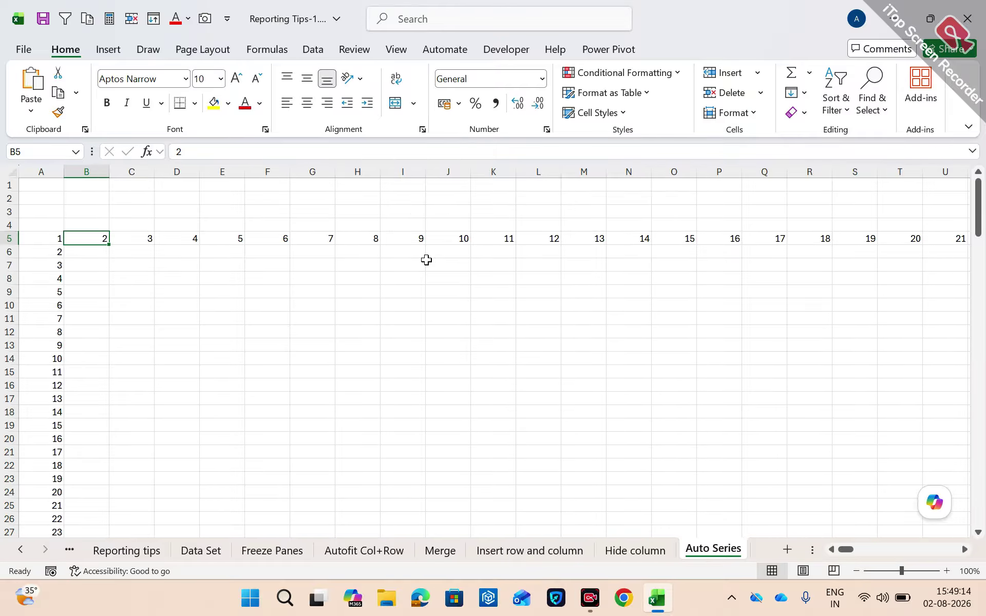
pyautogui.press('Down')
pyautogui.press('Right')
pyautogui.press('Right')
pyautogui.press('Down')
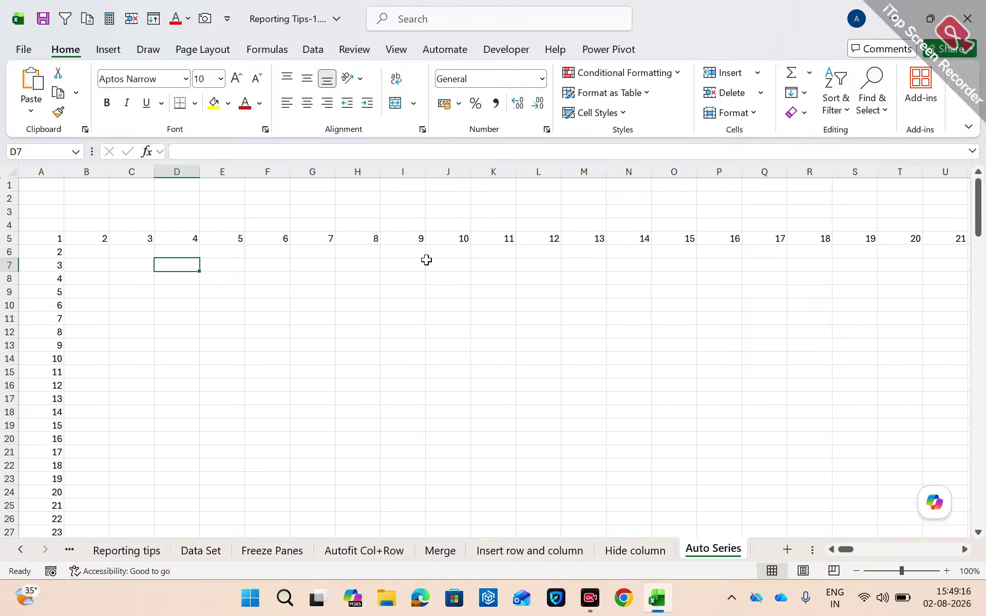
pyautogui.press('Left')
pyautogui.press('Left')
pyautogui.press('Left')
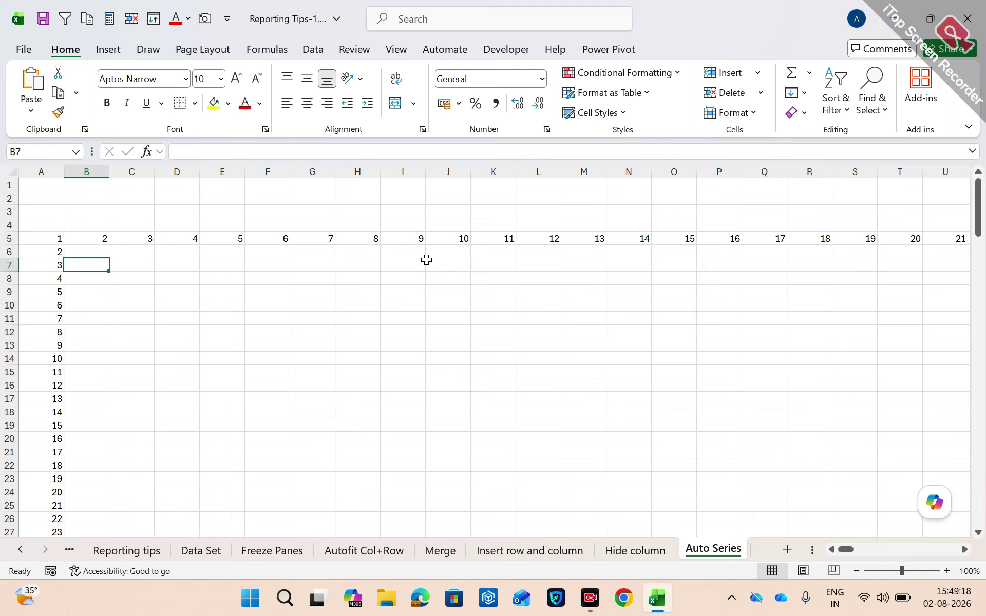
pyautogui.press('Up')
pyautogui.press('Up')
pyautogui.press('Right')
pyautogui.press('Right')
pyautogui.press('Down')
pyautogui.press('Down')
pyautogui.press('Down')
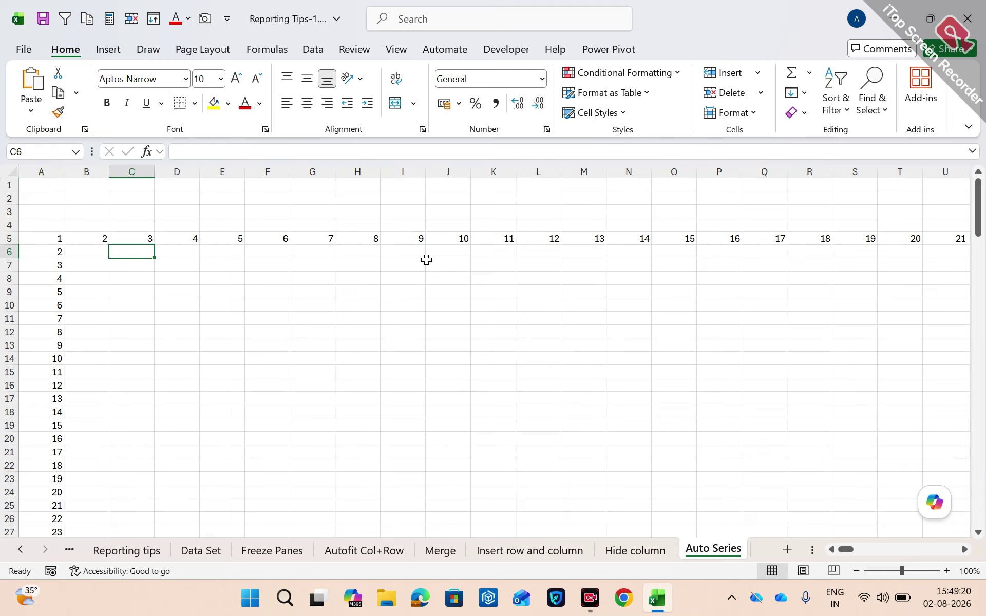
pyautogui.write('2')
pyautogui.press('Return')
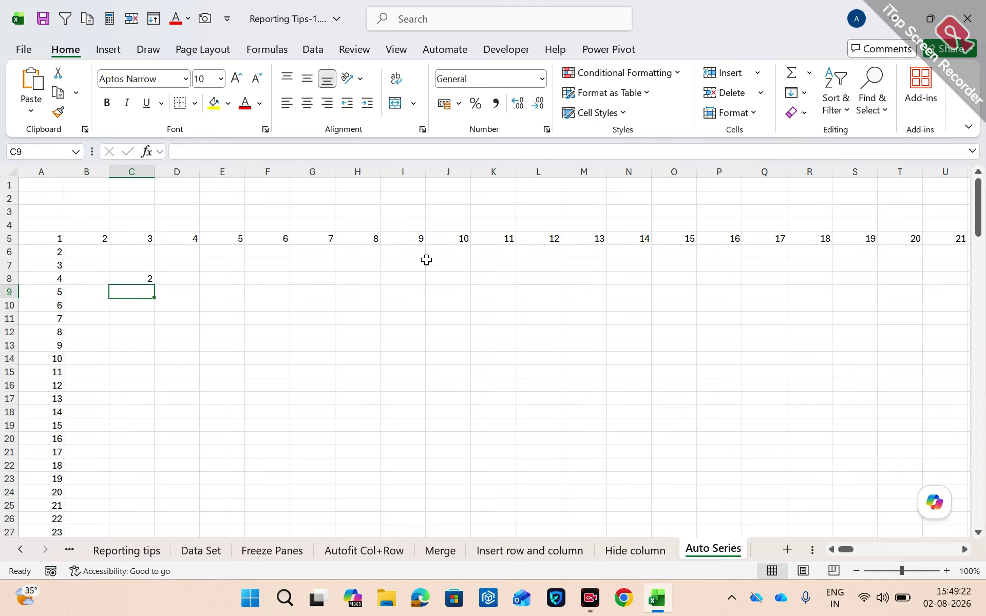
# Fill a linear series along row 8 from C8 with step value 2 and stop value 100
pyautogui.press('Up')
pyautogui.press('alt')
pyautogui.press('e')
pyautogui.press('s')
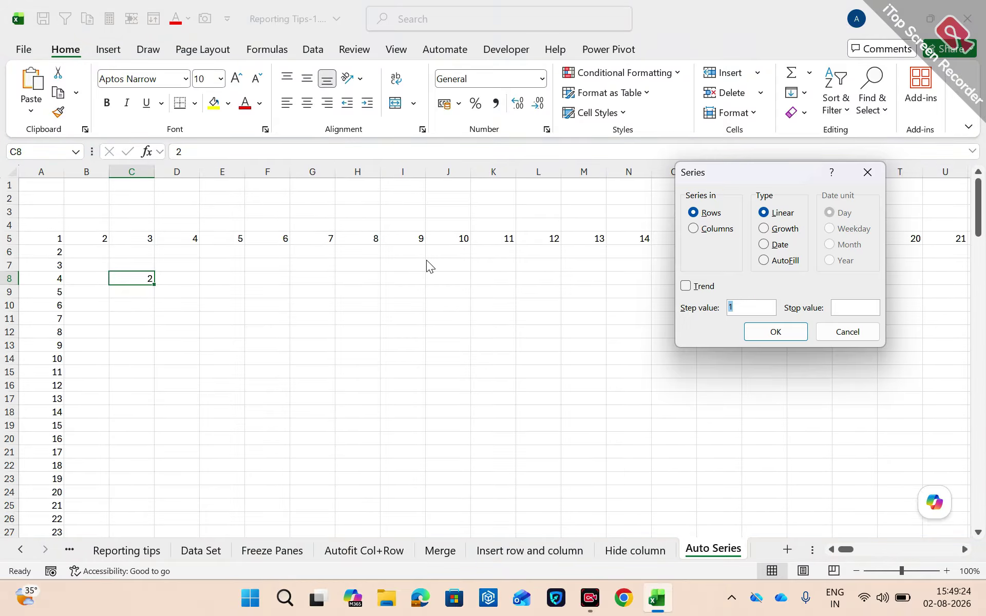
pyautogui.click(786, 232)
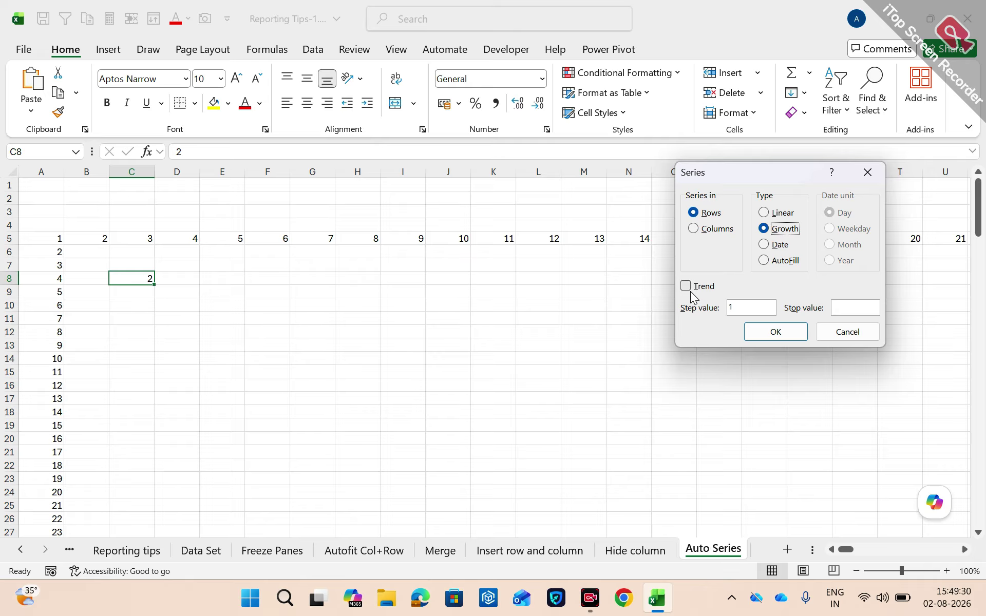
pyautogui.click(767, 214)
pyautogui.click(749, 303)
pyautogui.press('BackSpace')
pyautogui.click(842, 308)
pyautogui.write('100')
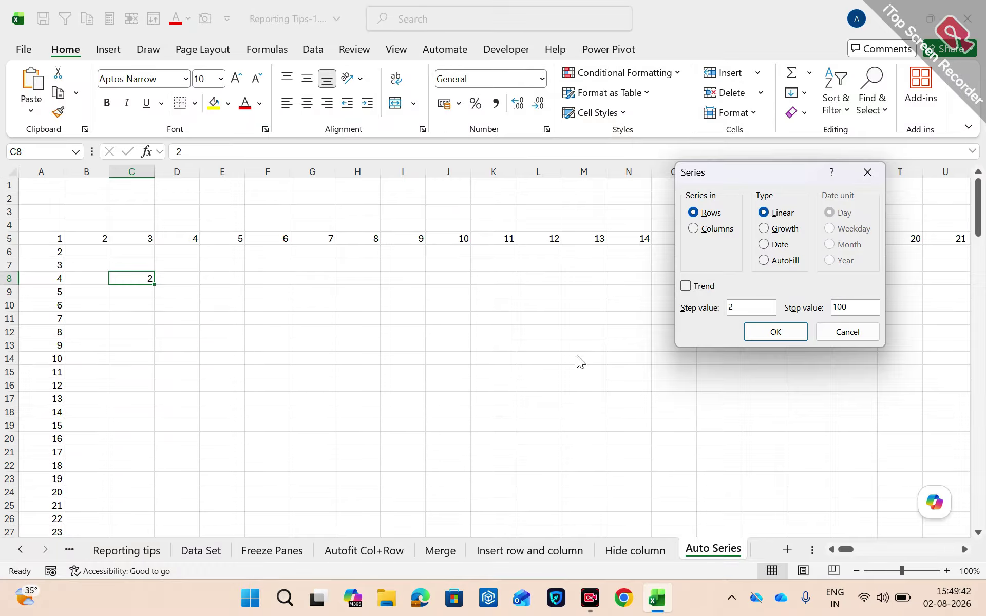
pyautogui.click(765, 333)
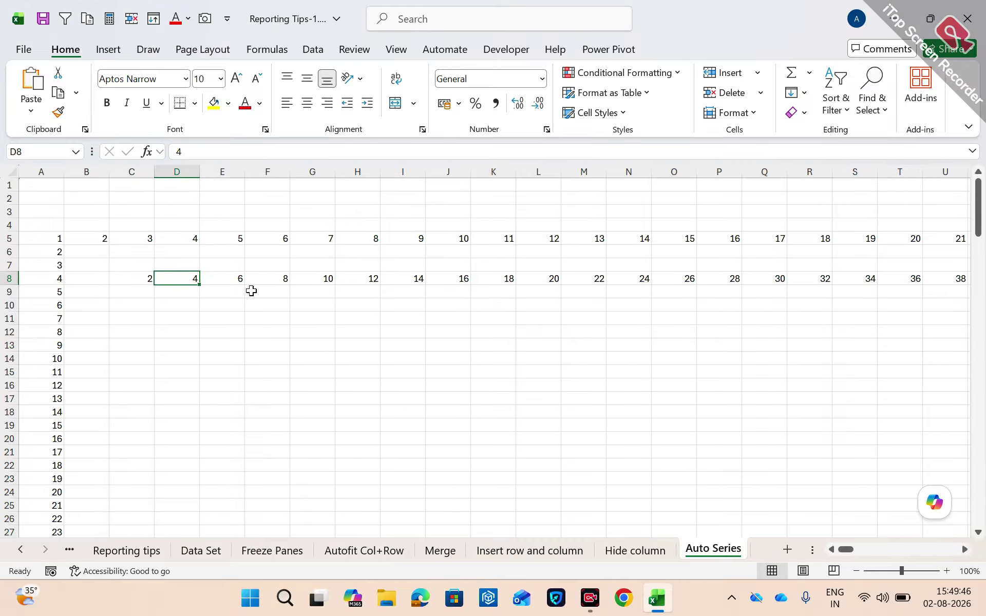
# Examine the even-number series in row 8 through to its last cell and return to its beginning
pyautogui.press('Right')
pyautogui.press('Right')
pyautogui.press('Right')
pyautogui.press('Right')
pyautogui.press('Right')
pyautogui.press('Right')
pyautogui.press('Right')
pyautogui.press('Right')
pyautogui.press('Right')
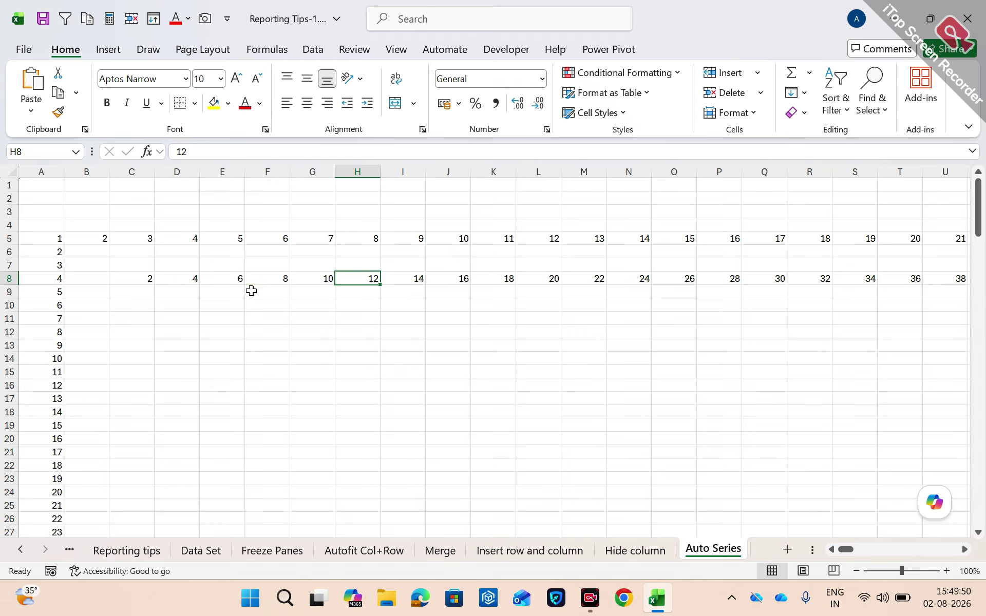
pyautogui.press('Right')
pyautogui.press('Right')
pyautogui.press('Right')
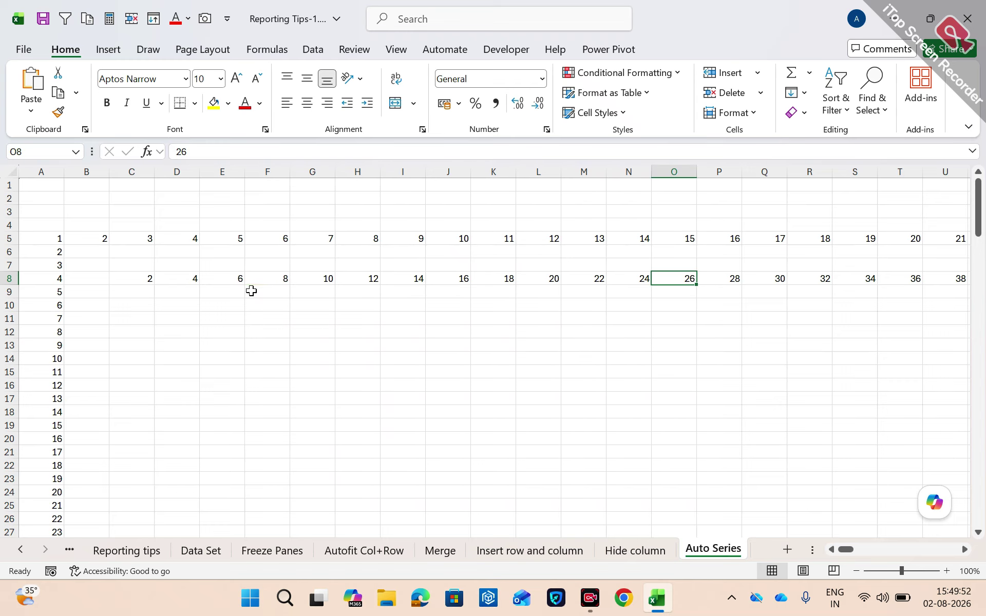
pyautogui.hotkey('ctrl', 'Right')
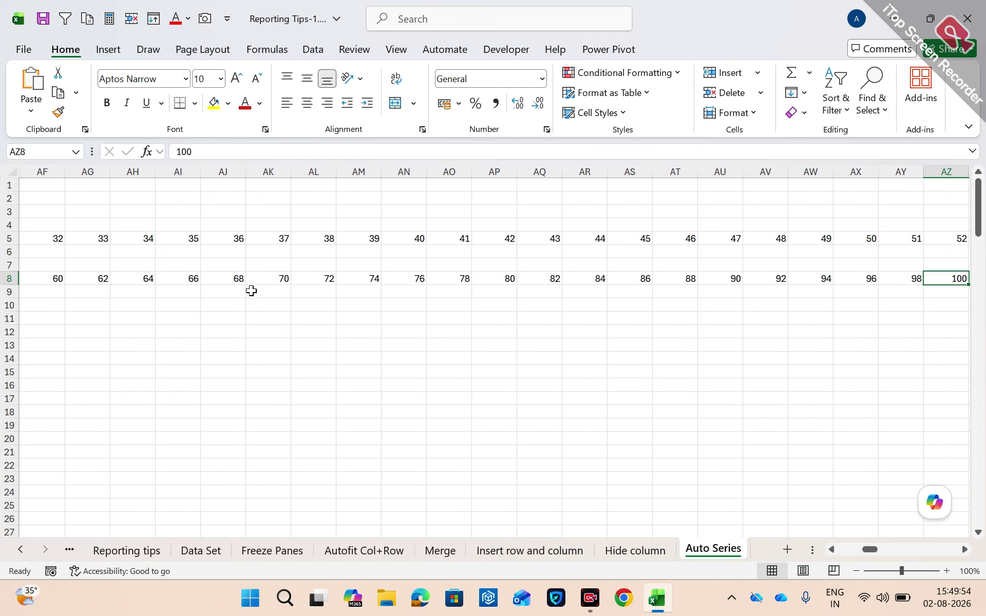
pyautogui.hotkey('ctrl', 'Left')
pyautogui.press('Left')
pyautogui.press('Right')
pyautogui.press('Right')
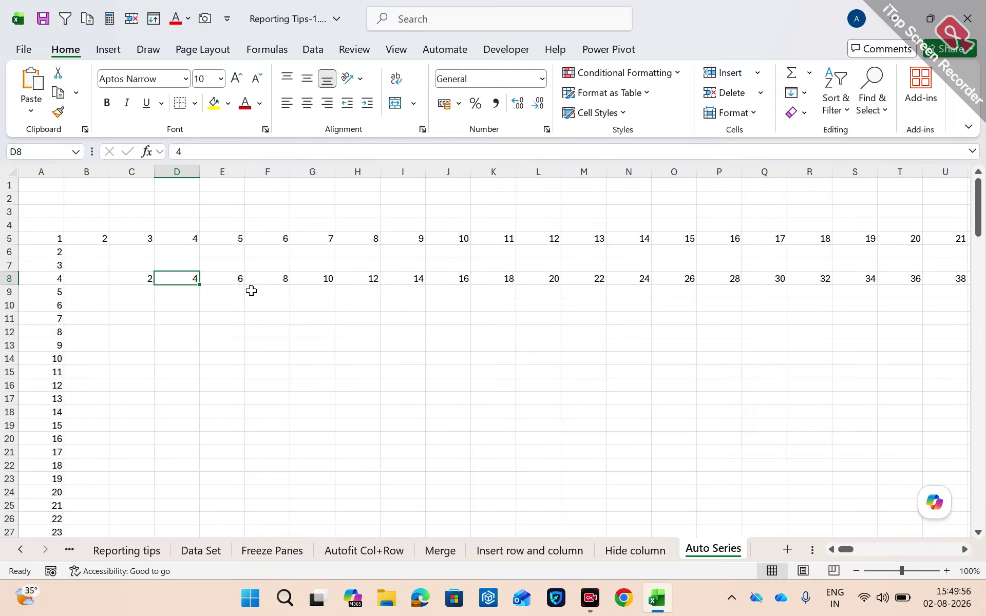
# Enter 2 in cell C10, below the even-number row series, as the start of another series
pyautogui.press('Left')
pyautogui.press('Down')
pyautogui.press('Down')
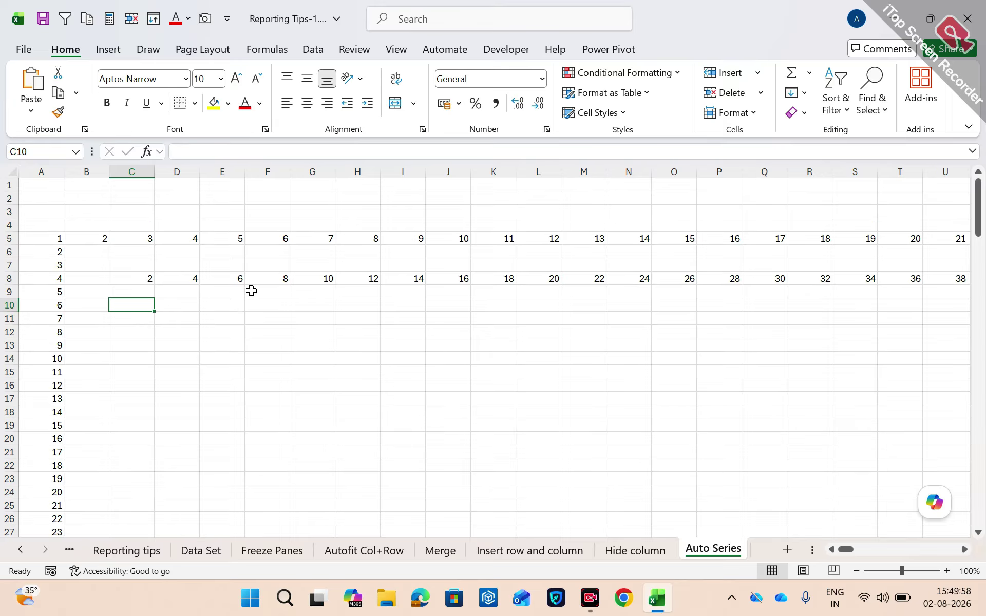
pyautogui.write('2')
pyautogui.press('Return')
pyautogui.press('Up')
# Fill a growth series down column C from C10 with step value 2 and stop value 100
pyautogui.press('alt')
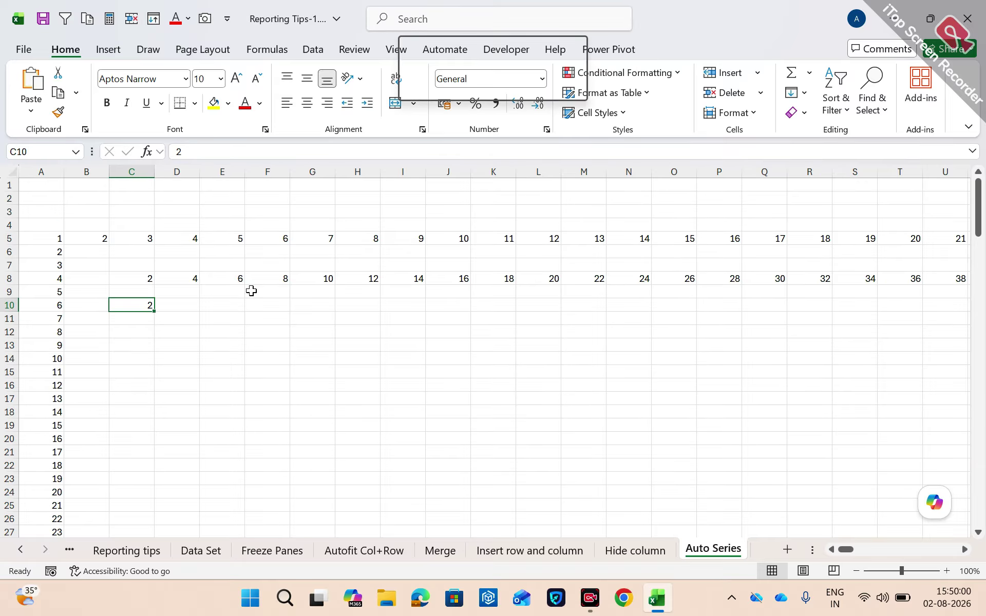
pyautogui.press('h')
pyautogui.press('f')
pyautogui.press('i')
pyautogui.press('s')
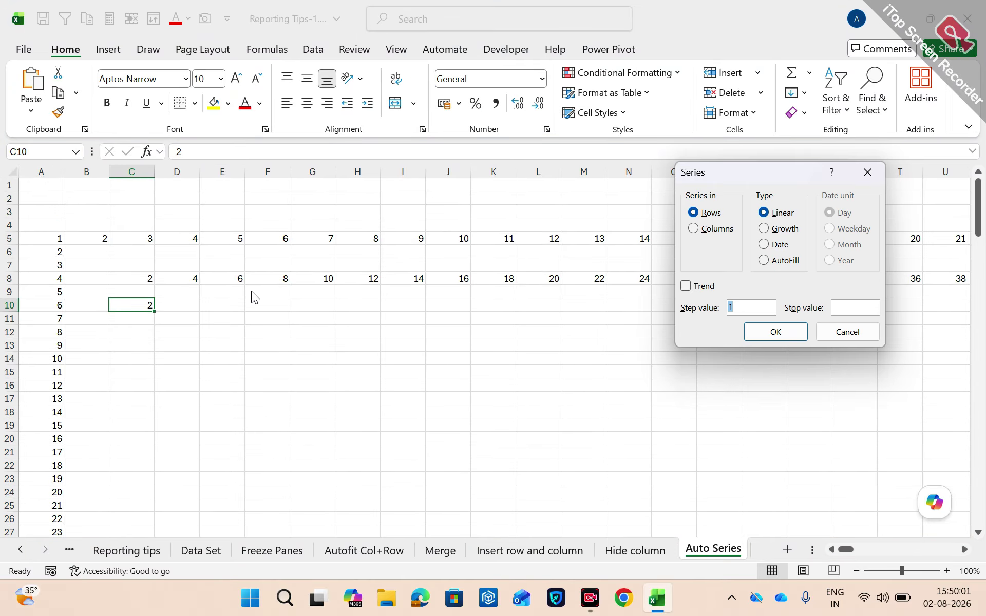
pyautogui.click(784, 228)
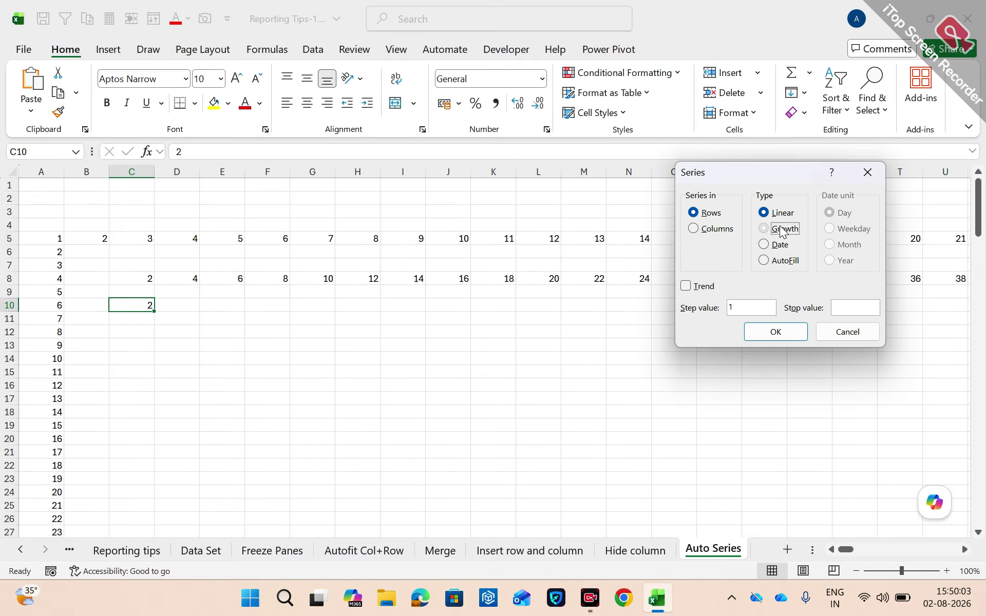
pyautogui.click(757, 307)
pyautogui.press('BackSpace')
pyautogui.write('2')
pyautogui.write('1')
pyautogui.write('00')
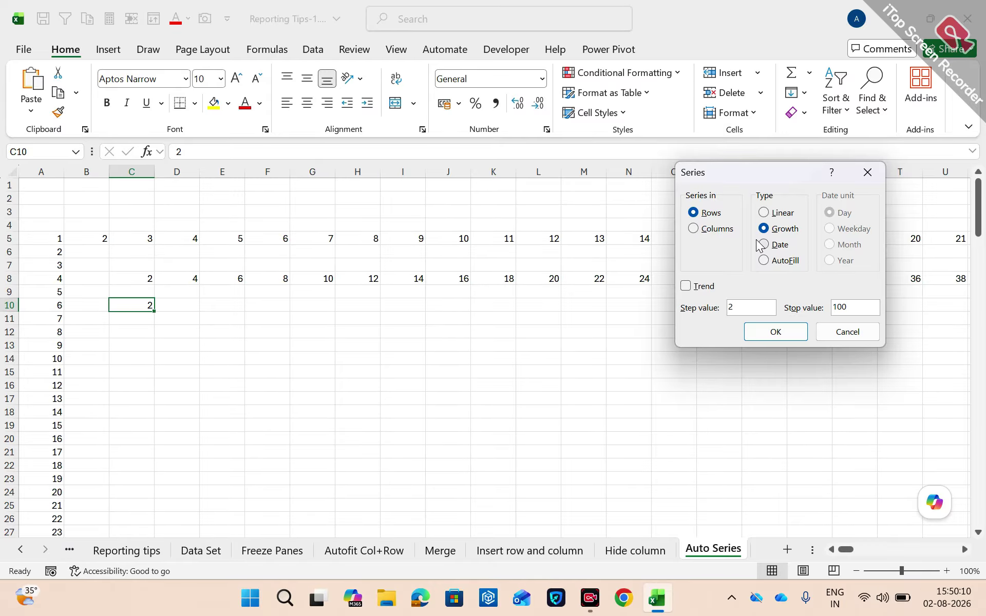
pyautogui.click(724, 232)
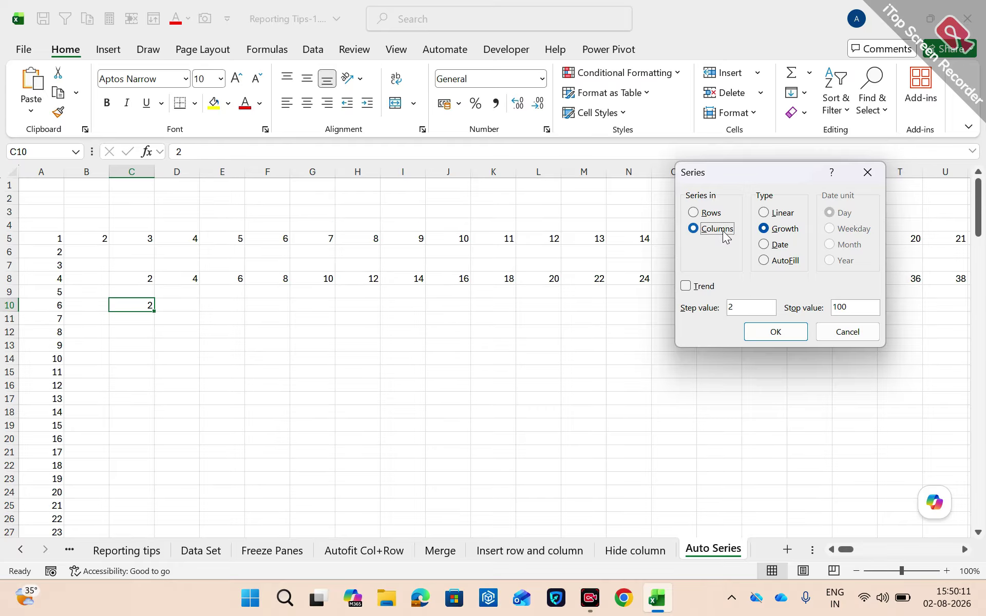
pyautogui.click(763, 335)
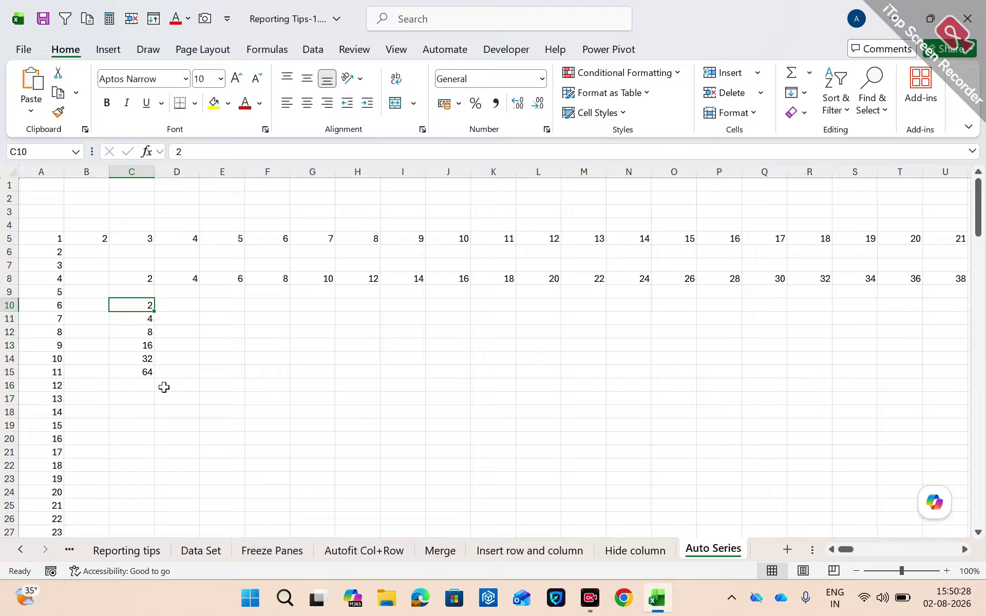
# Enter the current date, 02-08-2026, in cell F10 as the start of a date series
pyautogui.click(259, 308)
pyautogui.hotkey('ctrl', ';')
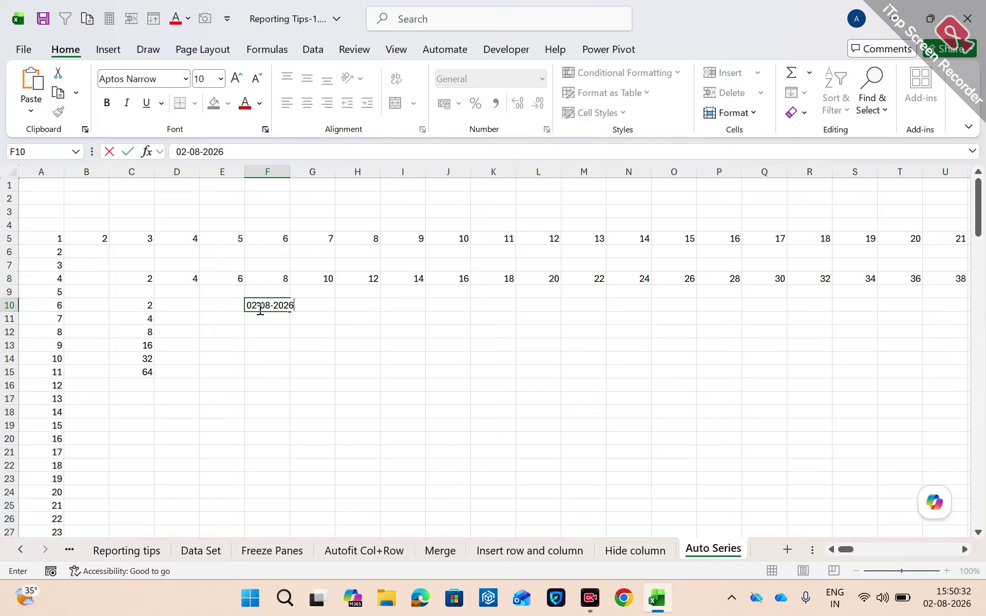
pyautogui.press('Return')
pyautogui.press('Up')
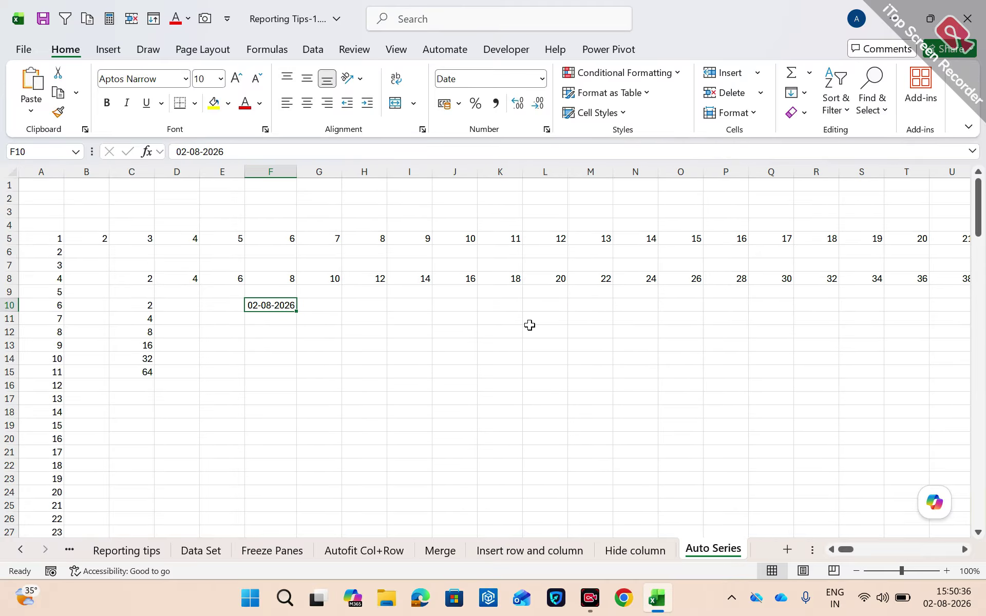
# Fill a daily date series down column F from F10 with stop value 02-09-2026 and check its last date
pyautogui.hotkey('alt', 'e')
pyautogui.press('i')
pyautogui.press('s')
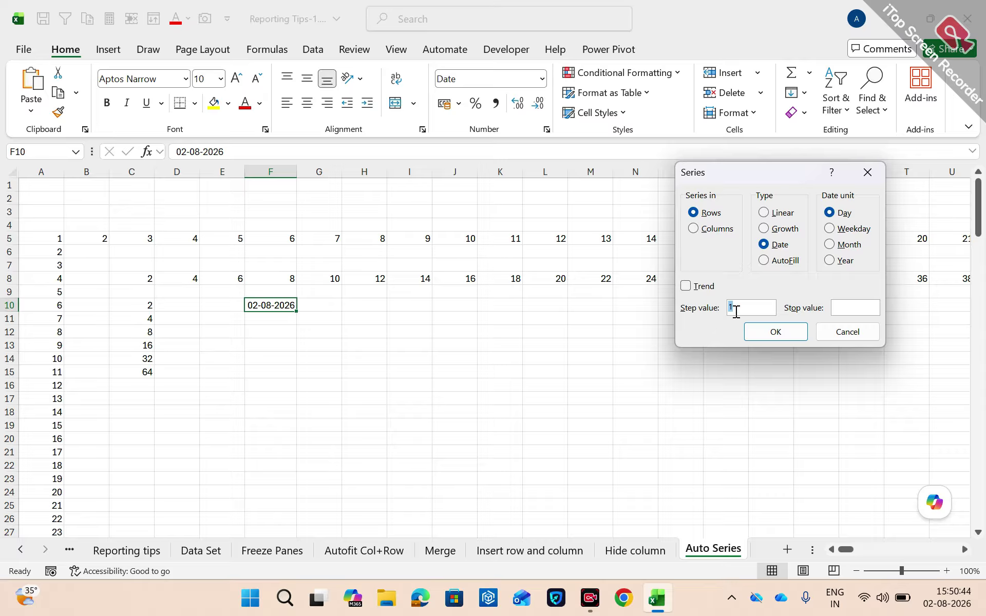
pyautogui.click(851, 308)
pyautogui.write('02-09-2026')
pyautogui.click(719, 232)
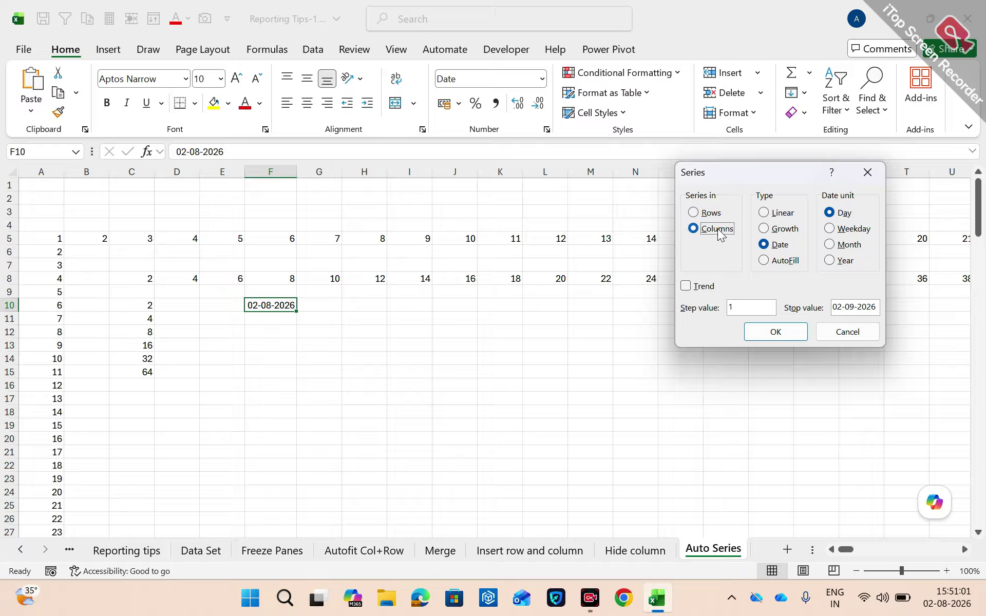
pyautogui.click(773, 332)
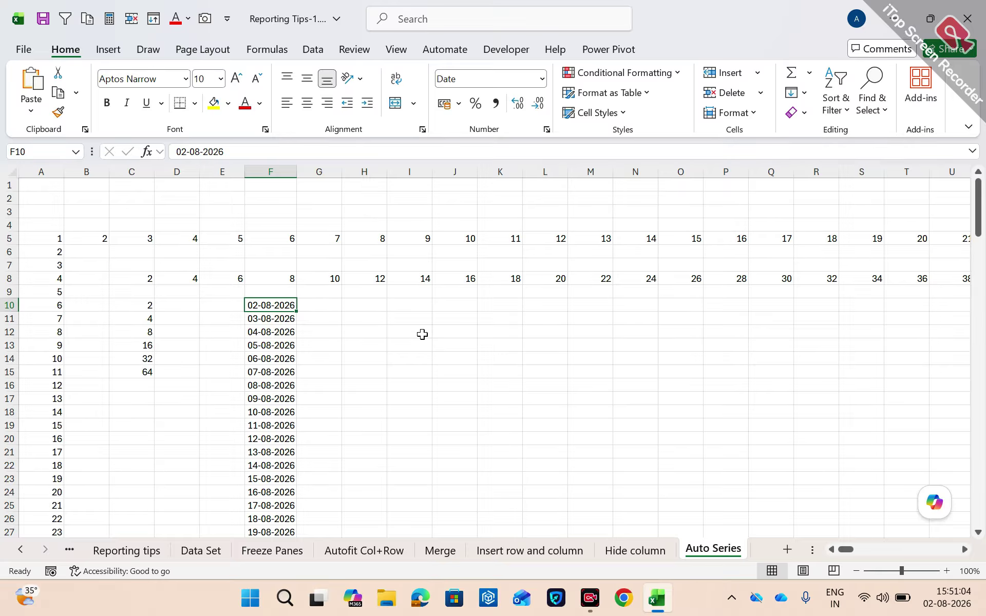
pyautogui.hotkey('ctrl', 'Down')
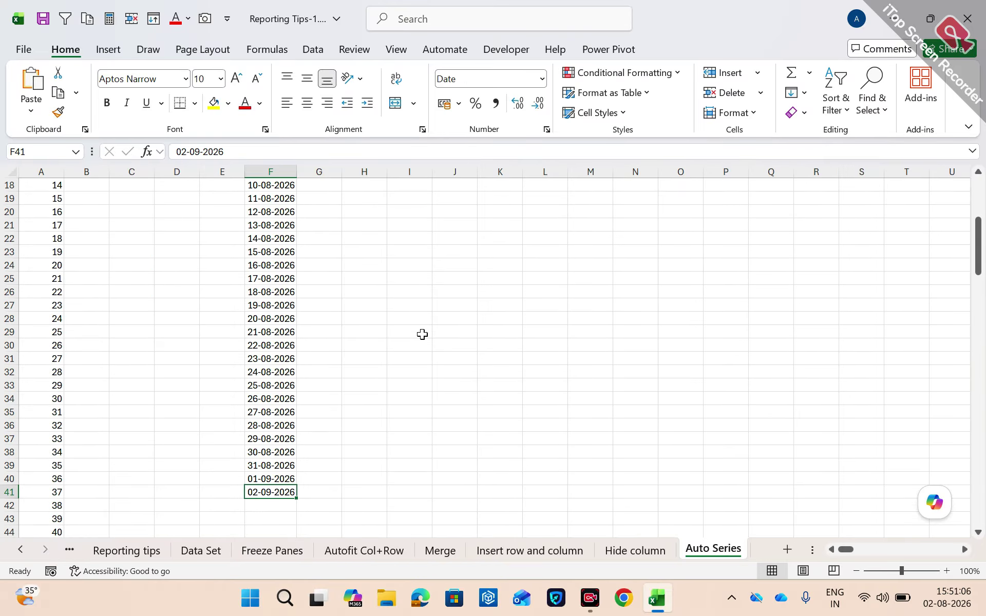
pyautogui.hotkey('ctrl', 'Up')
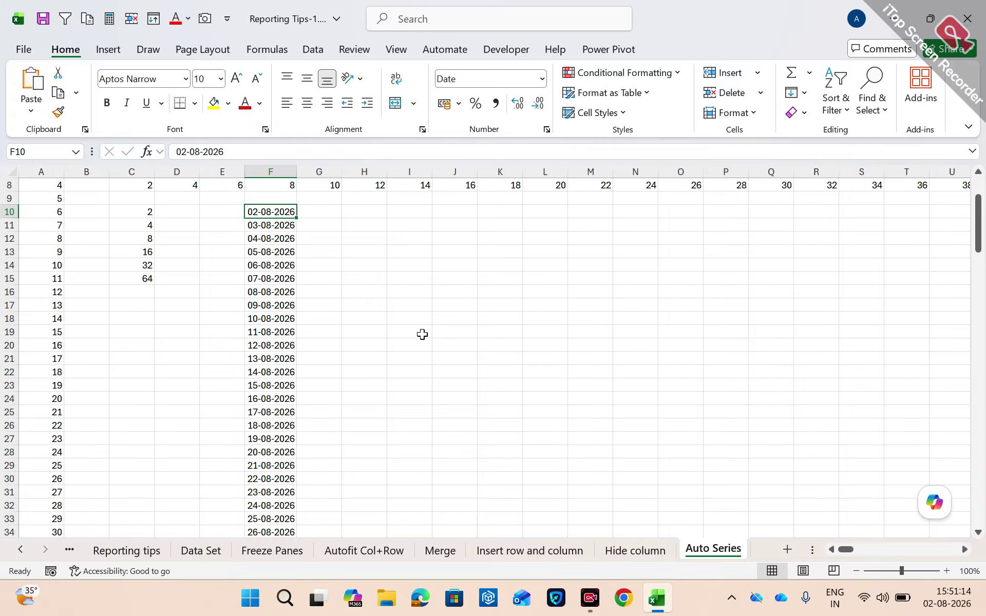
# Enter the formula =TEXT(F10,"DDDD") in G10 to show the full weekday name beside the first date
pyautogui.press('Right')
pyautogui.press('Right')
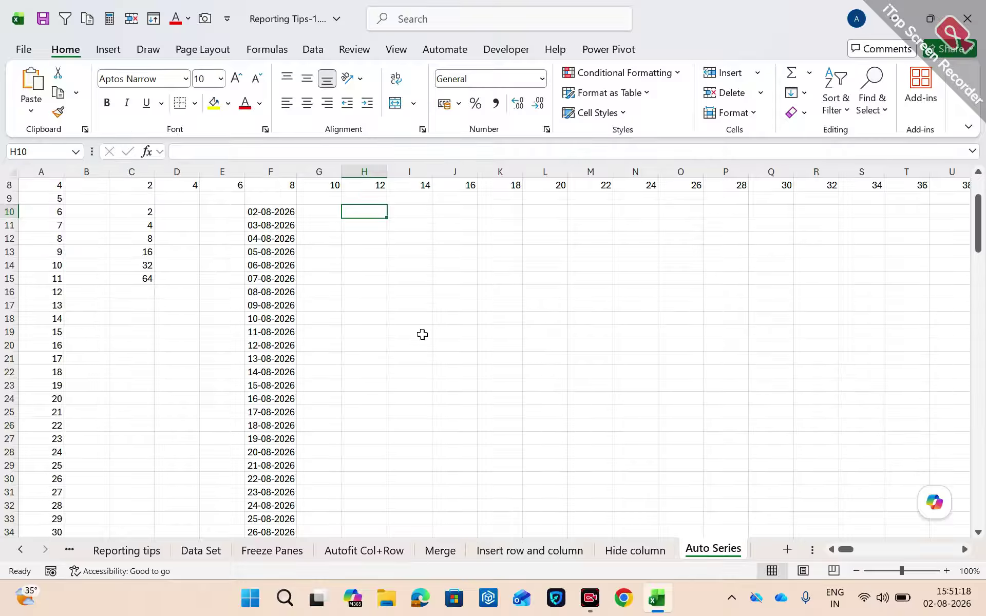
pyautogui.press('Left')
pyautogui.press('Left')
pyautogui.press('Right')
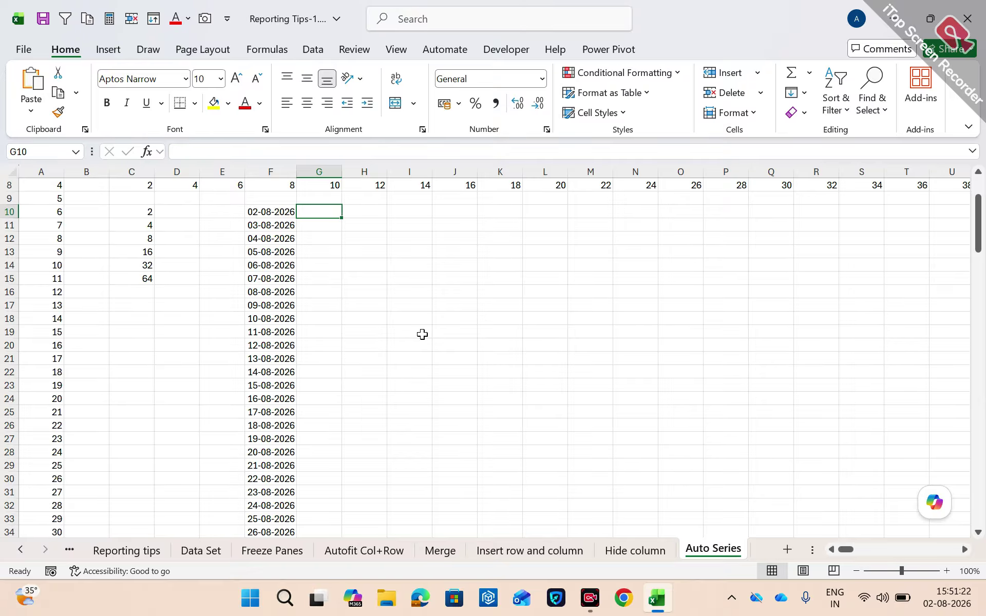
pyautogui.write('=tex')
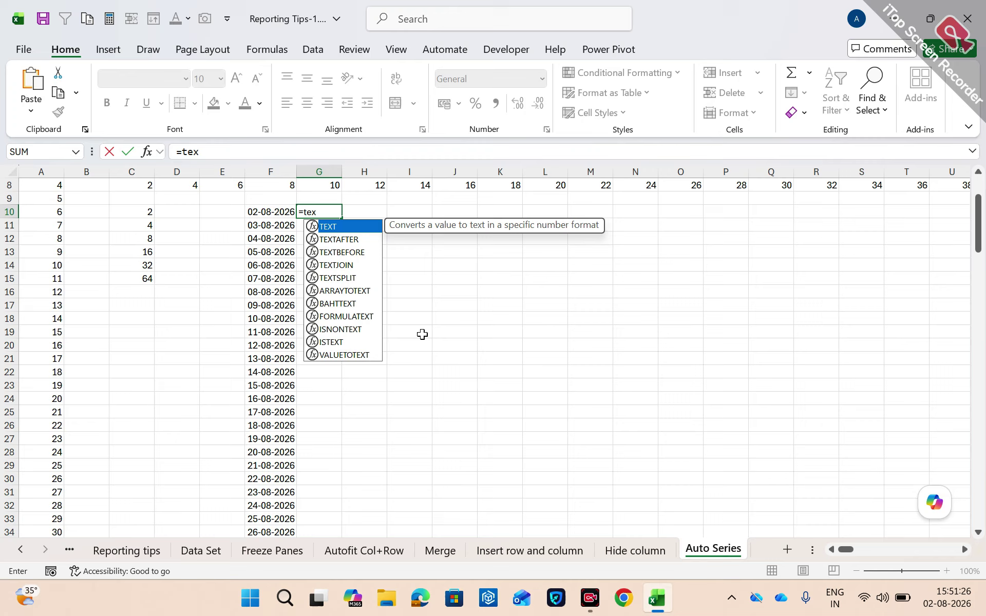
pyautogui.press('Tab')
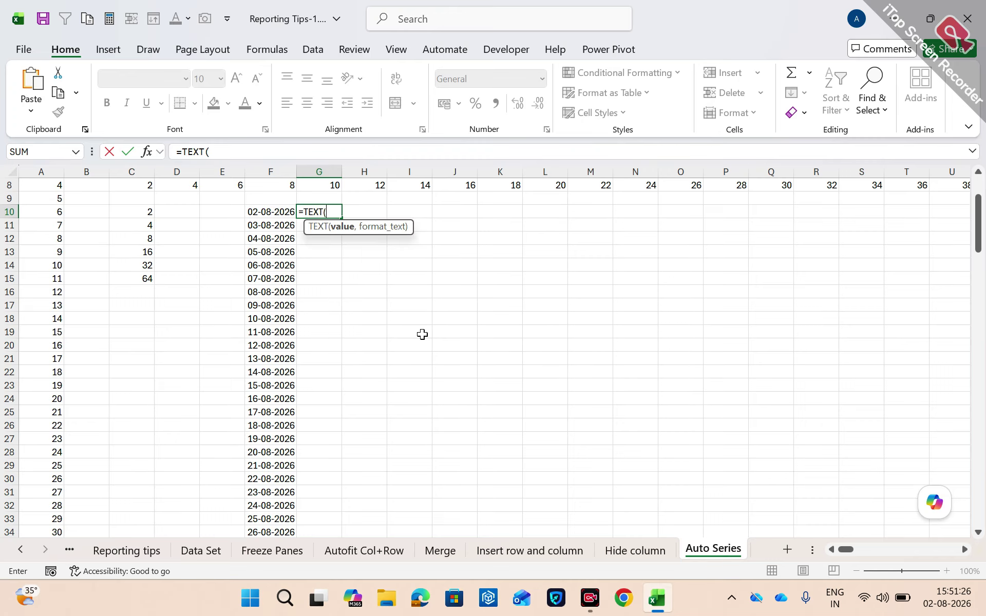
pyautogui.press('Left')
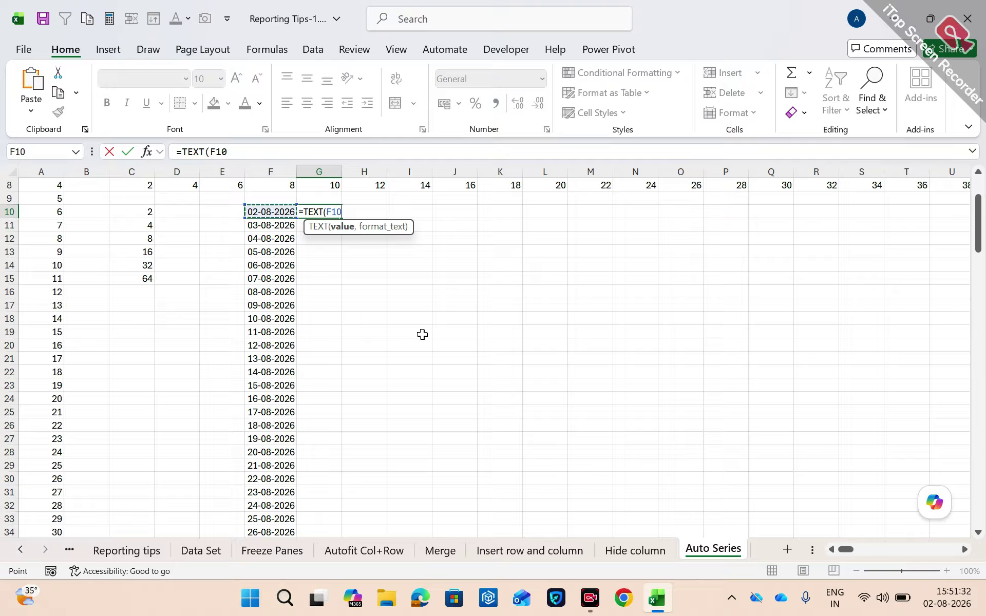
pyautogui.write(',')
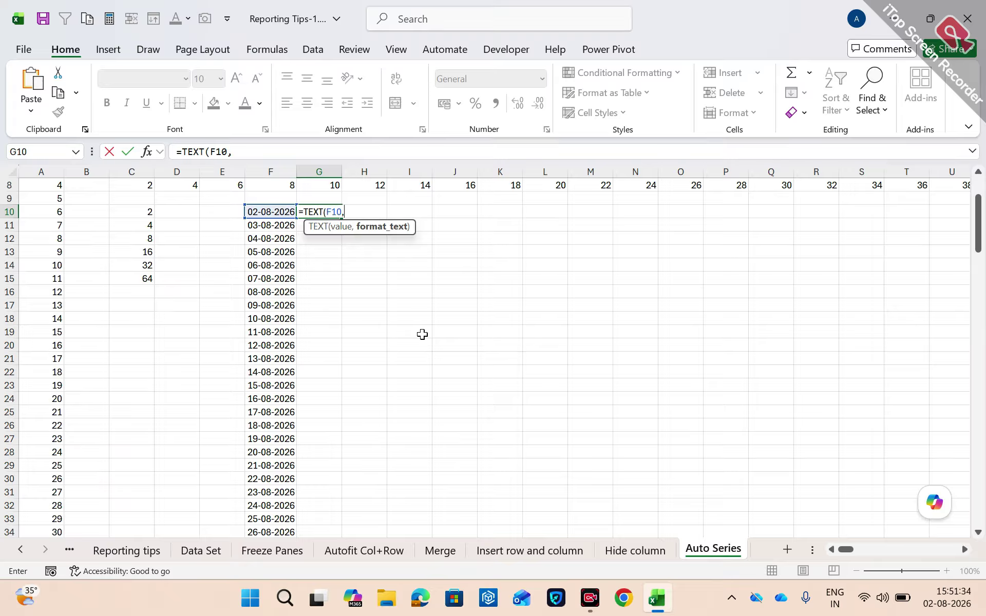
pyautogui.write('"DDDD"')
pyautogui.press('Return')
pyautogui.press('Up')
# Fill the weekday formula down column G from G10 to the last date in row 41
pyautogui.press('Left')
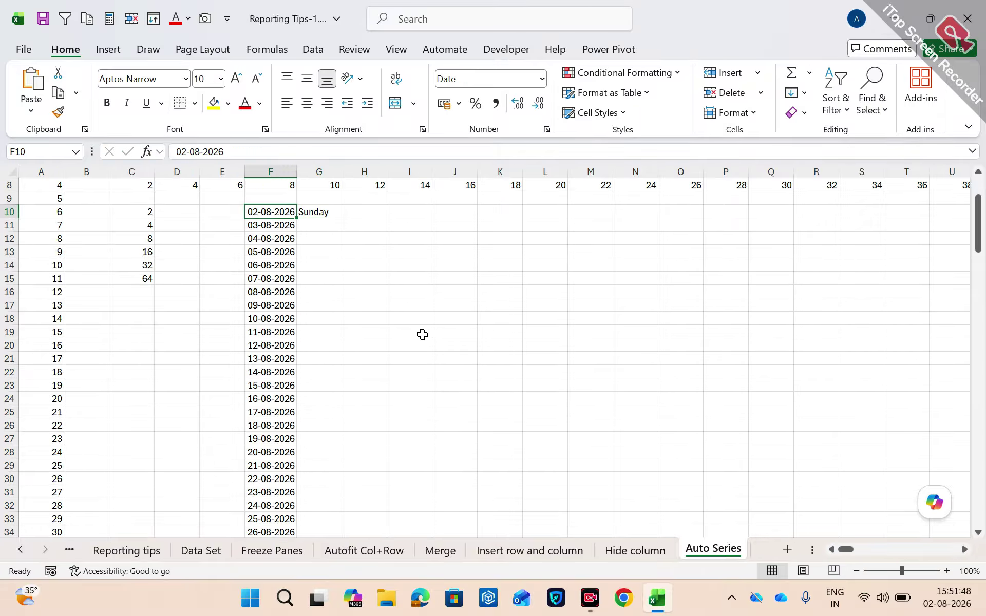
pyautogui.hotkey('ctrl', 'Down')
pyautogui.press('Right')
pyautogui.hotkey('ctrl', 'shift', 'Up')
pyautogui.hotkey('ctrl', 'd')
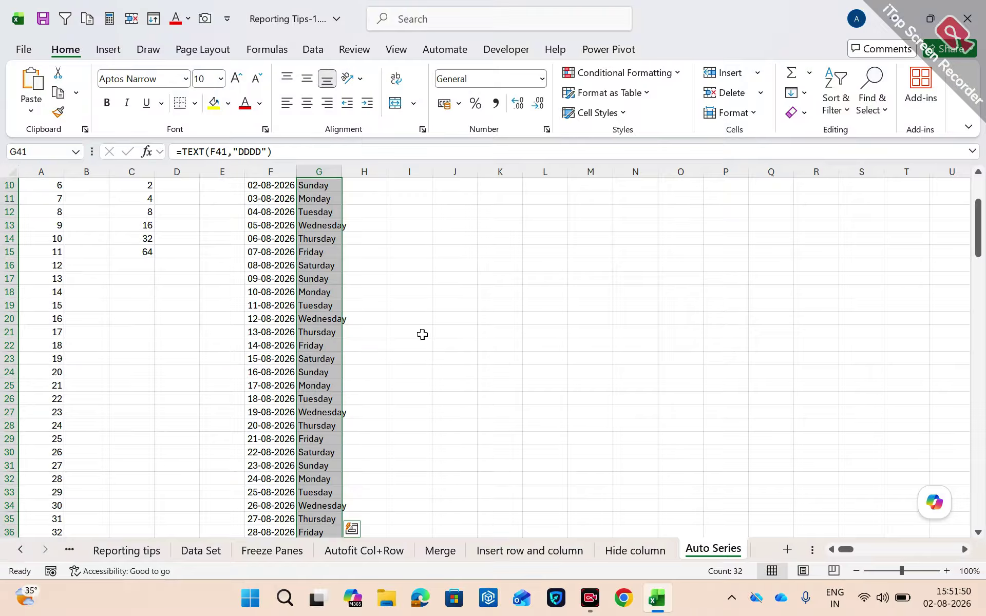
# Change the formula in G10 to =TEXT(F10,"DDD") for the abbreviated weekday name
pyautogui.press('Up')
pyautogui.press('Up')
pyautogui.press('Up')
pyautogui.hotkey('ctrl', 'Up')
pyautogui.press('Up')
pyautogui.press('Up')
pyautogui.press('Down')
pyautogui.press('Down')
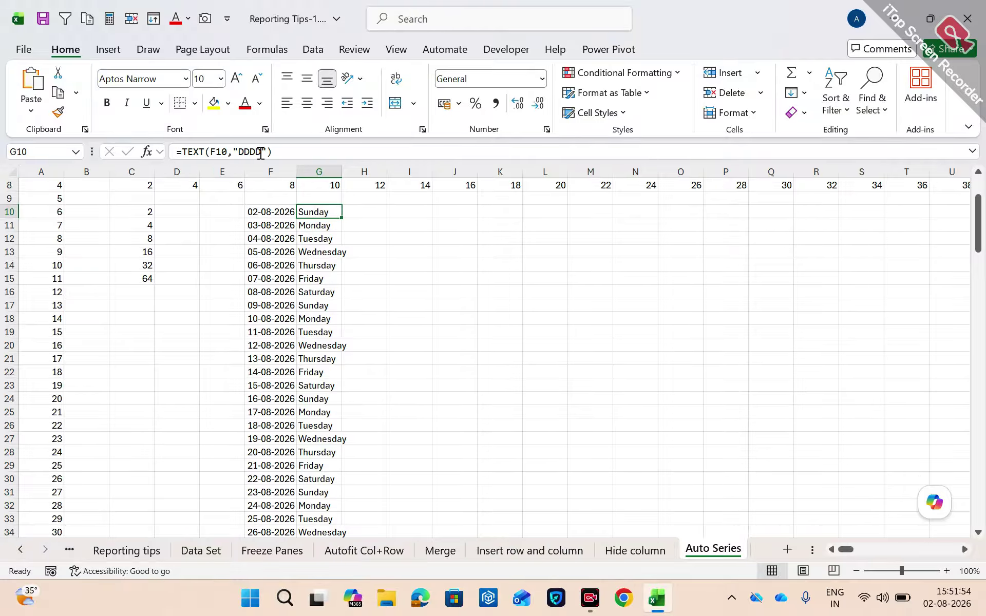
pyautogui.click(260, 152)
pyautogui.press('BackSpace')
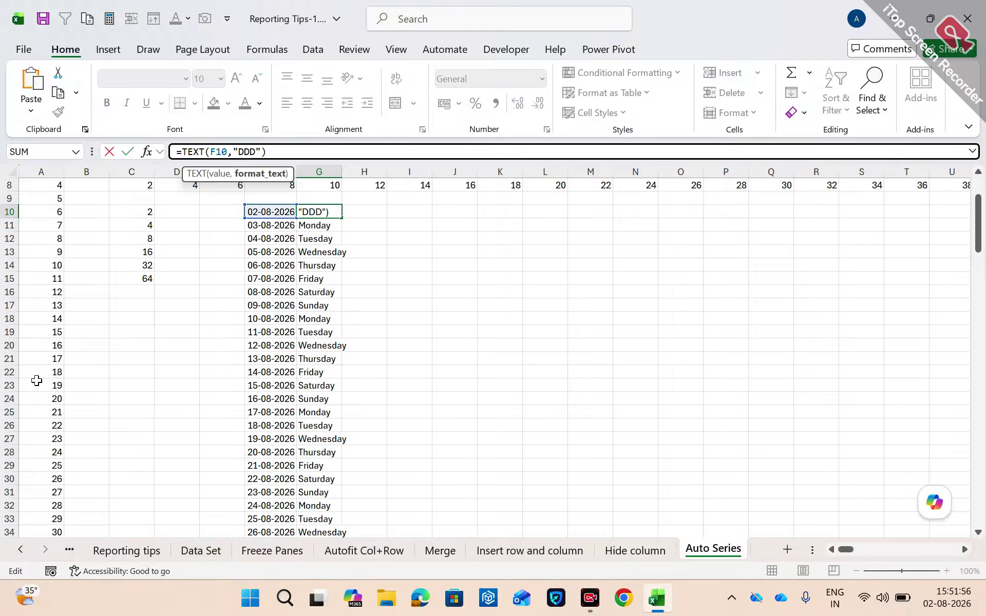
pyautogui.press('Return')
pyautogui.press('Up')
# Copy the abbreviated weekday formula from G10 down the weekday column to G41
pyautogui.hotkey('ctrl', 'shift', 'Down')
pyautogui.hotkey('ctrl', 'd')
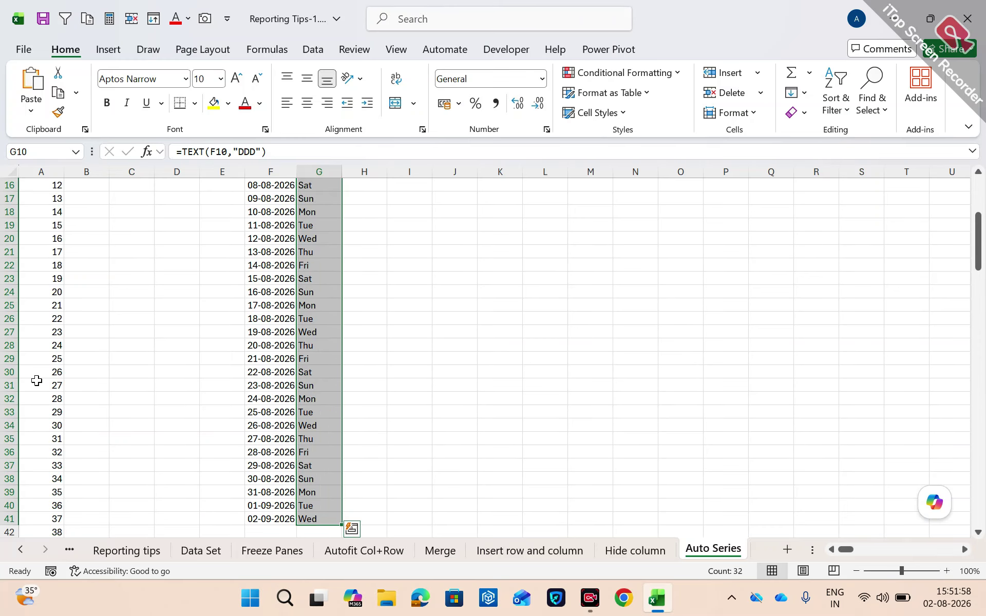
pyautogui.press('Up')
pyautogui.press('Down')
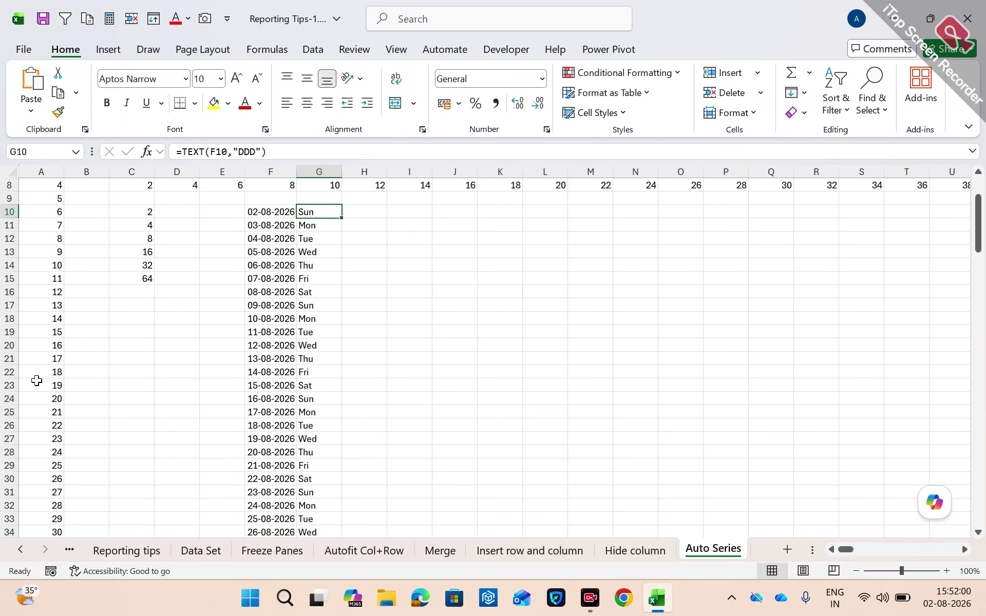
pyautogui.press('Down')
pyautogui.press('Up')
# Look at the date unit options in the Series settings from empty cell J10 without filling anything
pyautogui.click(453, 215)
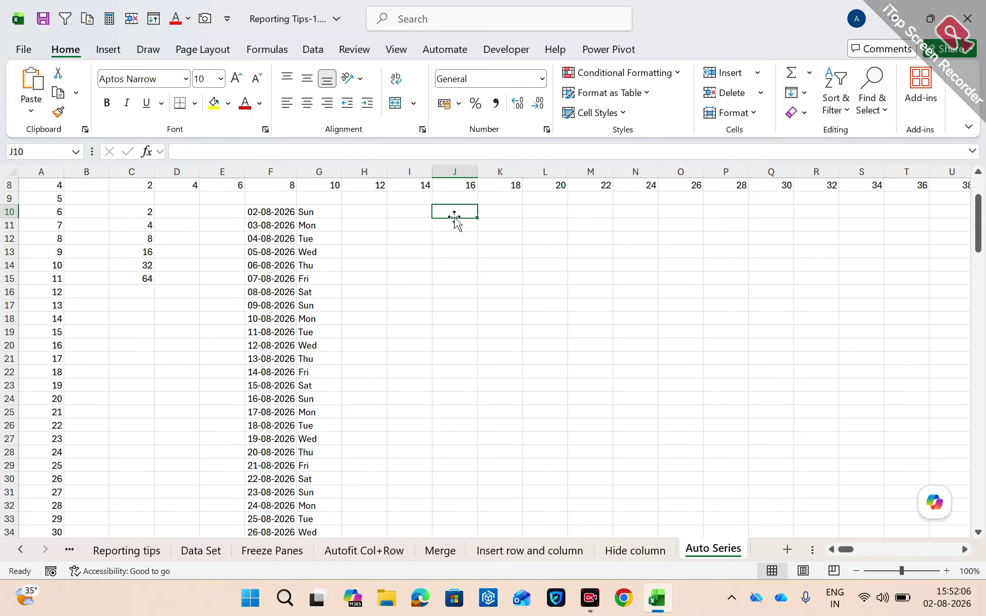
pyautogui.hotkey('alt', 'e')
pyautogui.press('i')
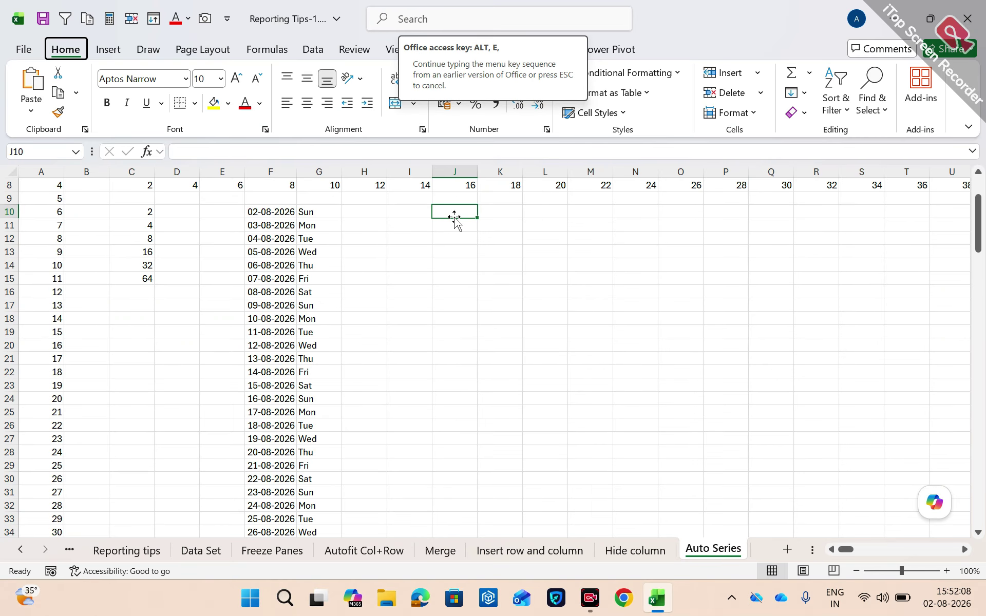
pyautogui.press('s')
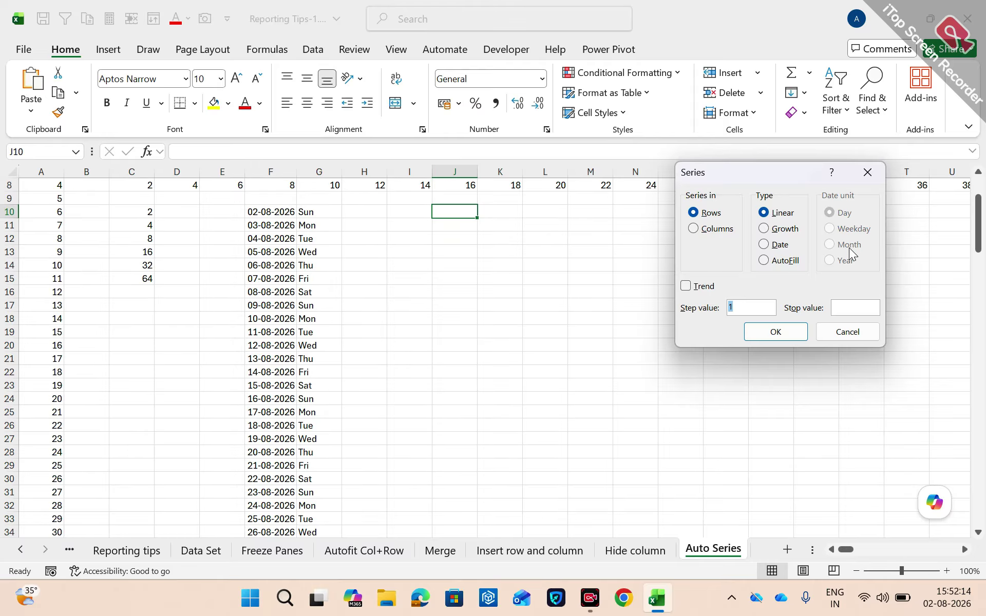
pyautogui.press('Escape')
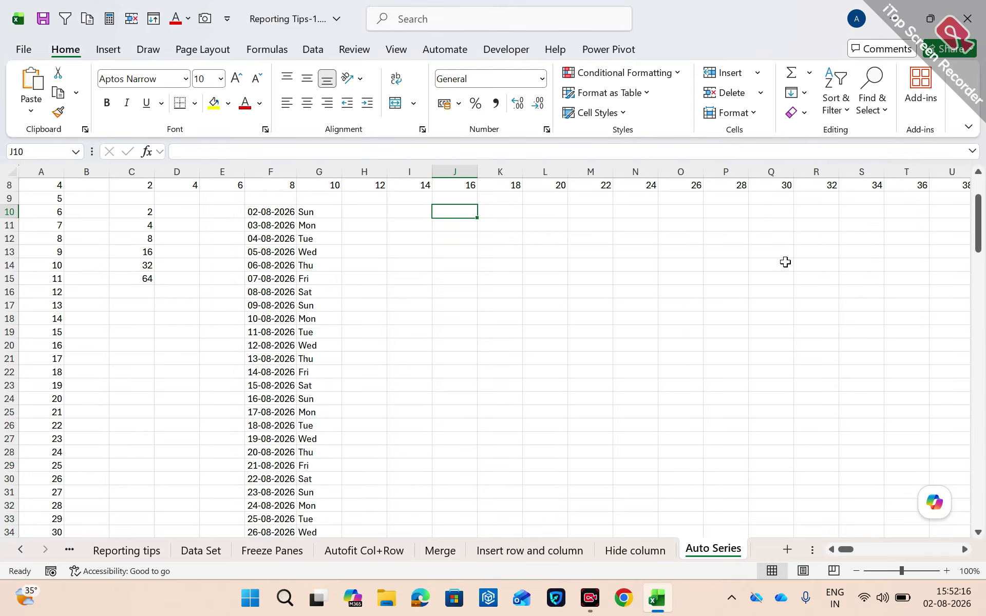
# Look over the weekday column, save the workbook and add a new blank worksheet
pyautogui.click(336, 215)
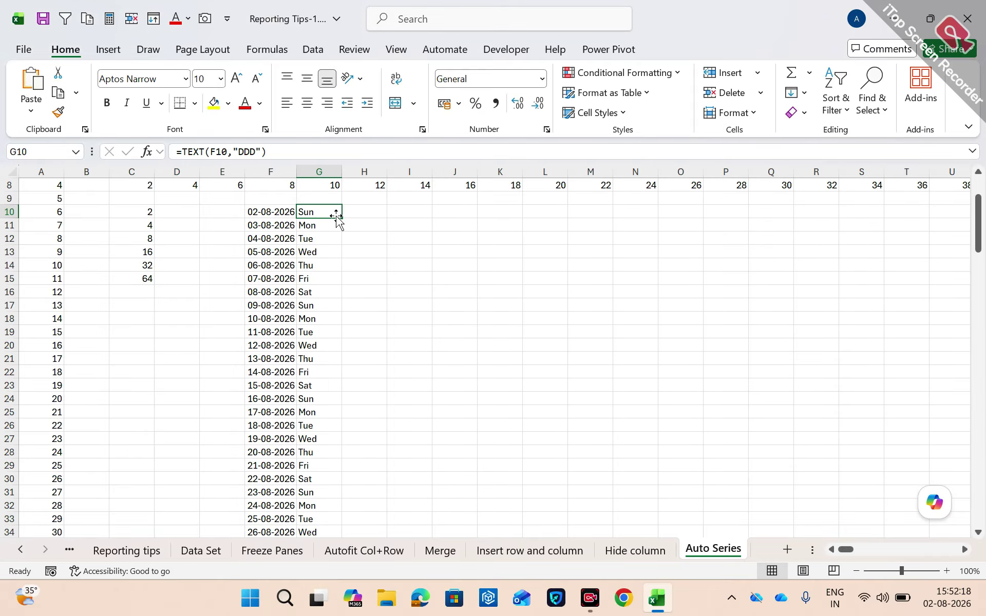
pyautogui.press('Down')
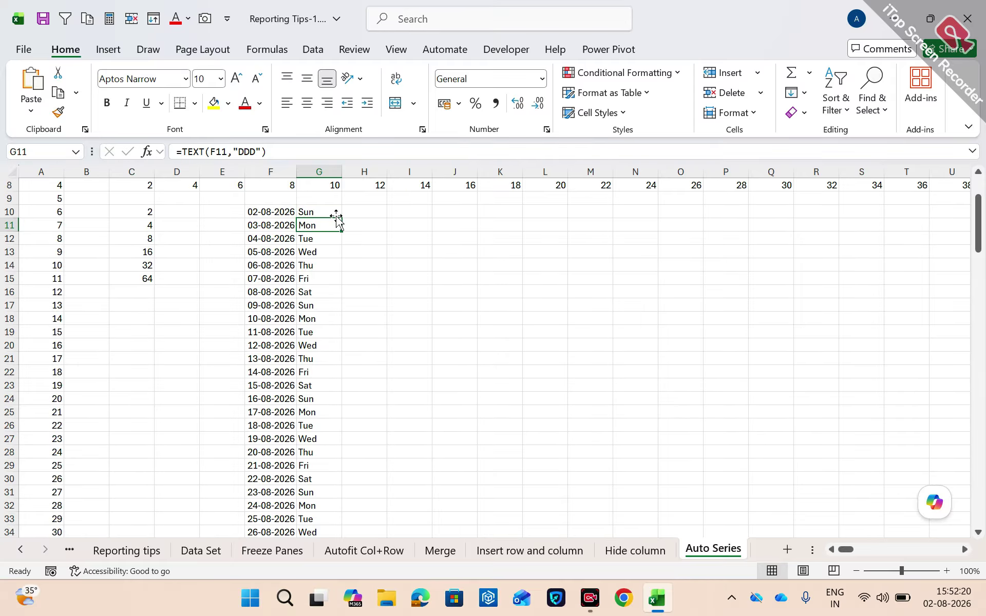
pyautogui.press('Up')
pyautogui.hotkey('ctrl', 'shift', 'Down')
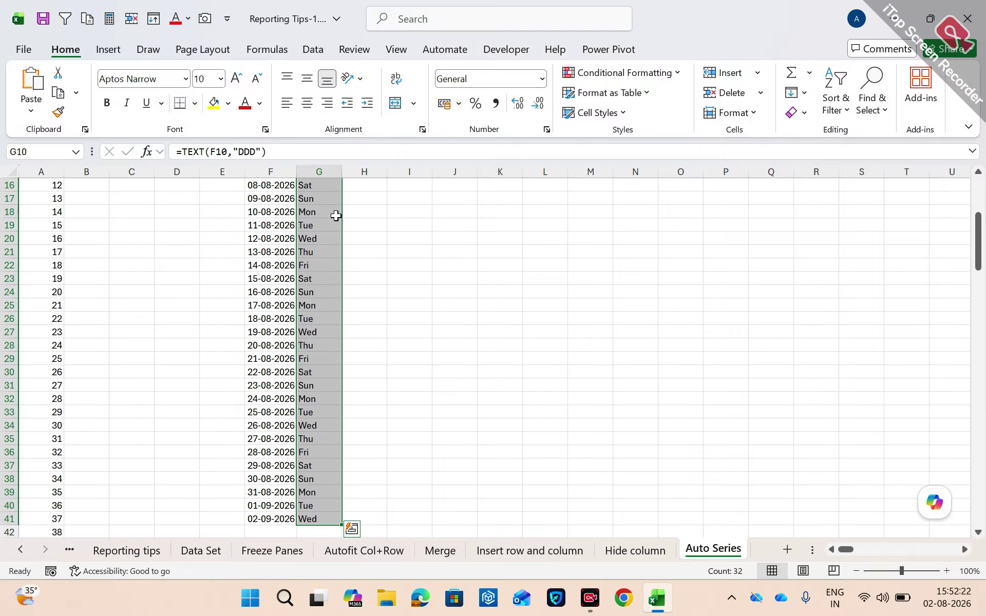
pyautogui.press('Up')
pyautogui.hotkey('ctrl', 's')
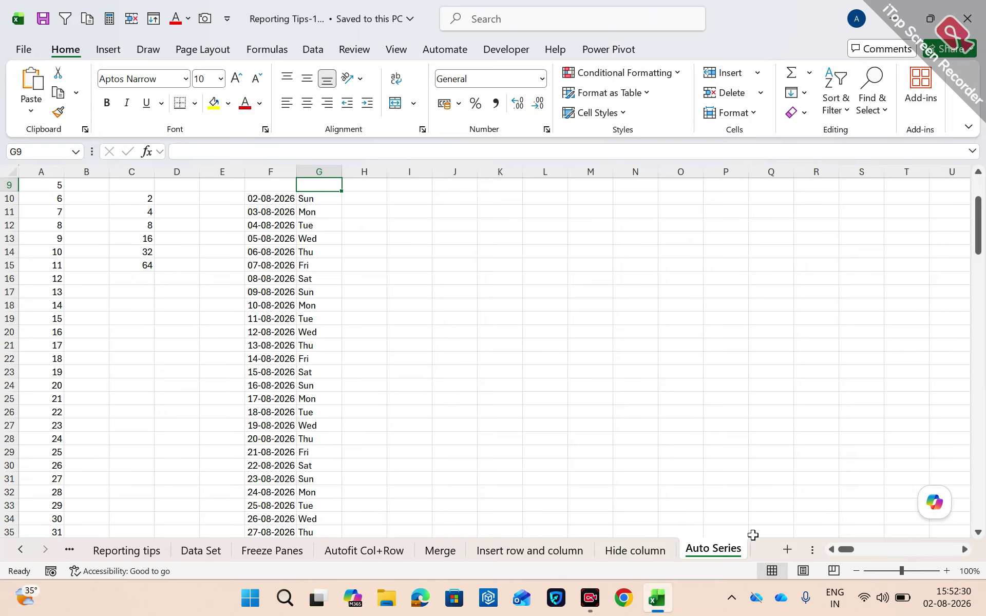
pyautogui.click(787, 550)
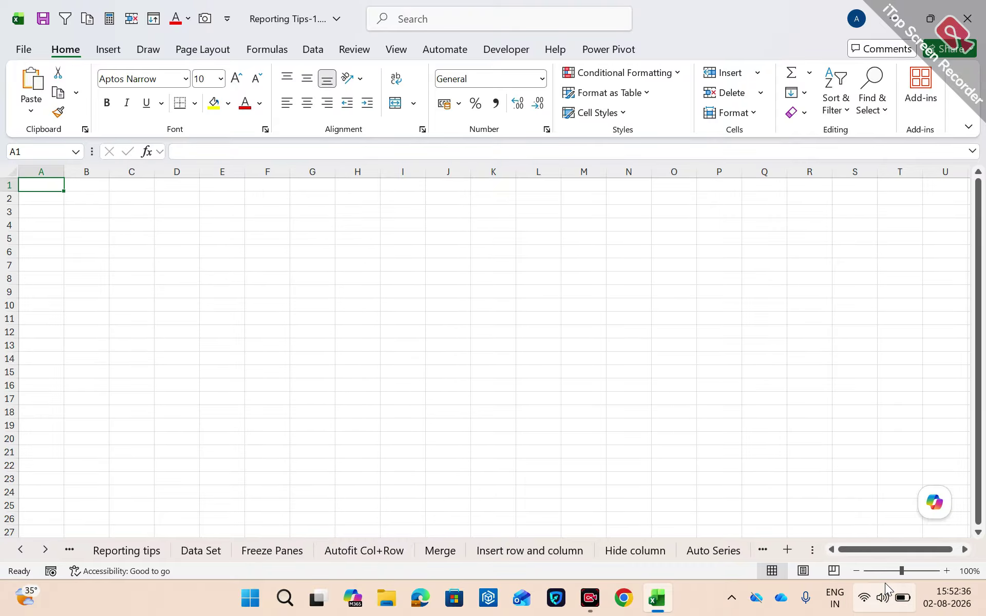
# Rename the newly added blank worksheet as Table format
pyautogui.click(743, 549)
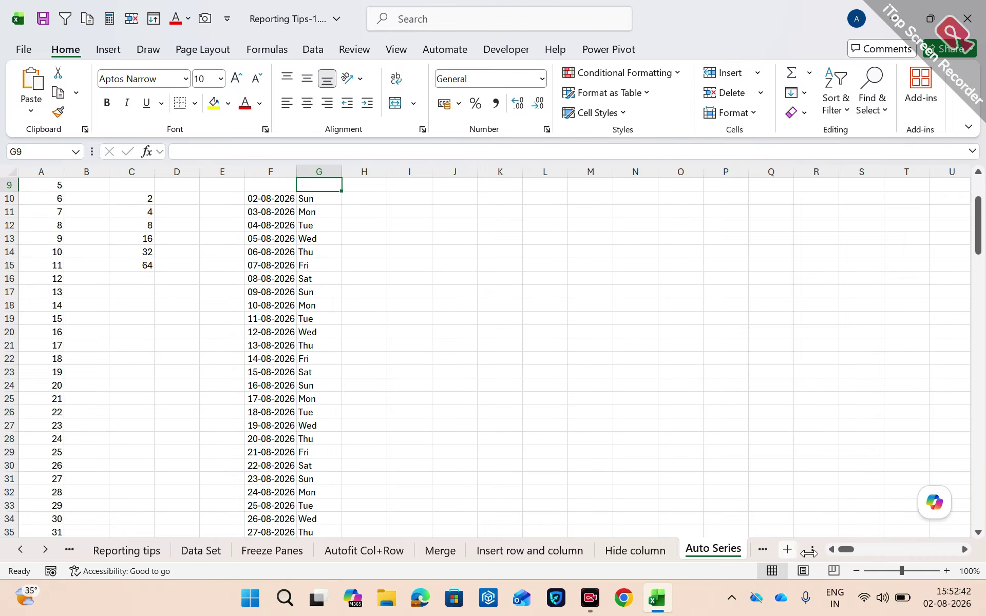
pyautogui.moveTo(810, 552); pyautogui.dragTo(867, 552)
pyautogui.doubleClick(775, 549)
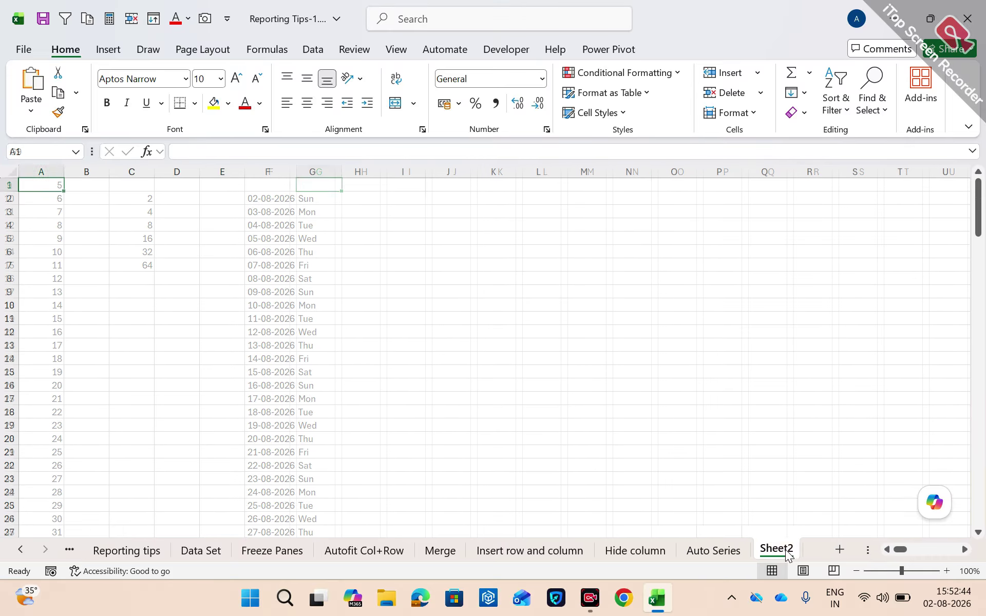
pyautogui.write('Table form')
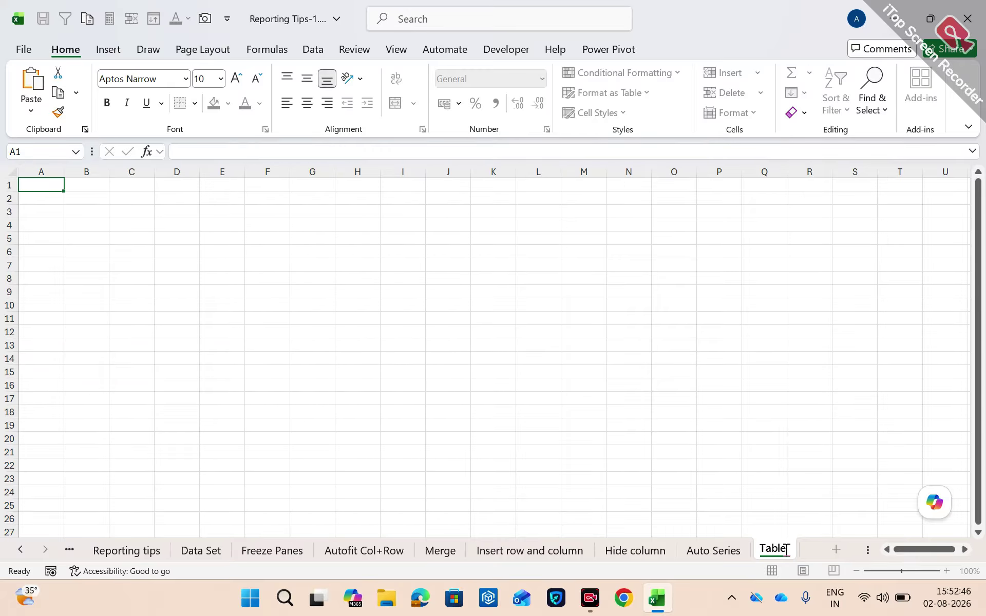
pyautogui.write('at')
pyautogui.press('Return')
pyautogui.hotkey('alt', 'Tab')
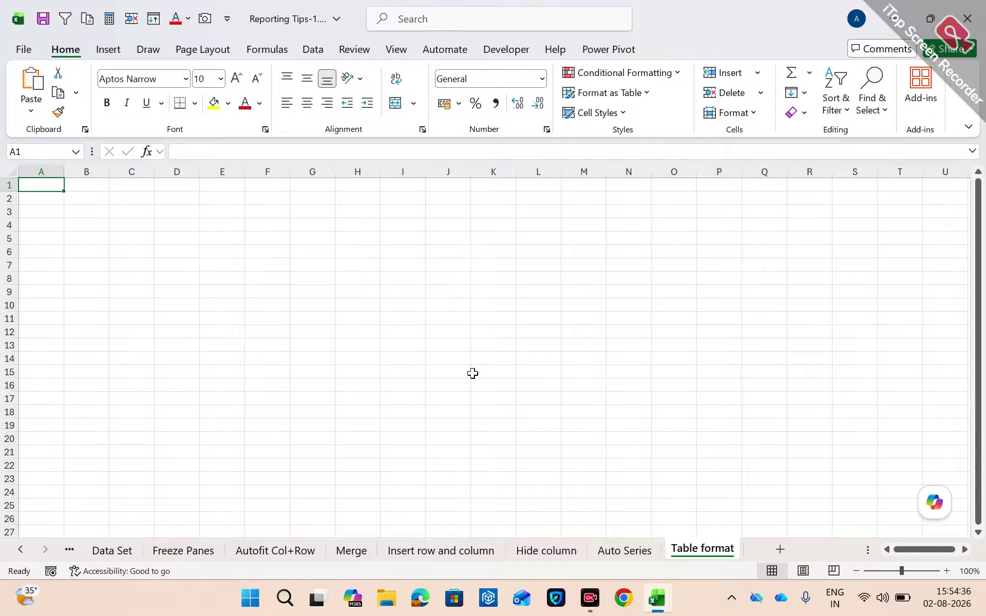
# Copy the range A1:E16, from Emp ID to City with the header row, on the Freeze Panes sheet
pyautogui.click(599, 555)
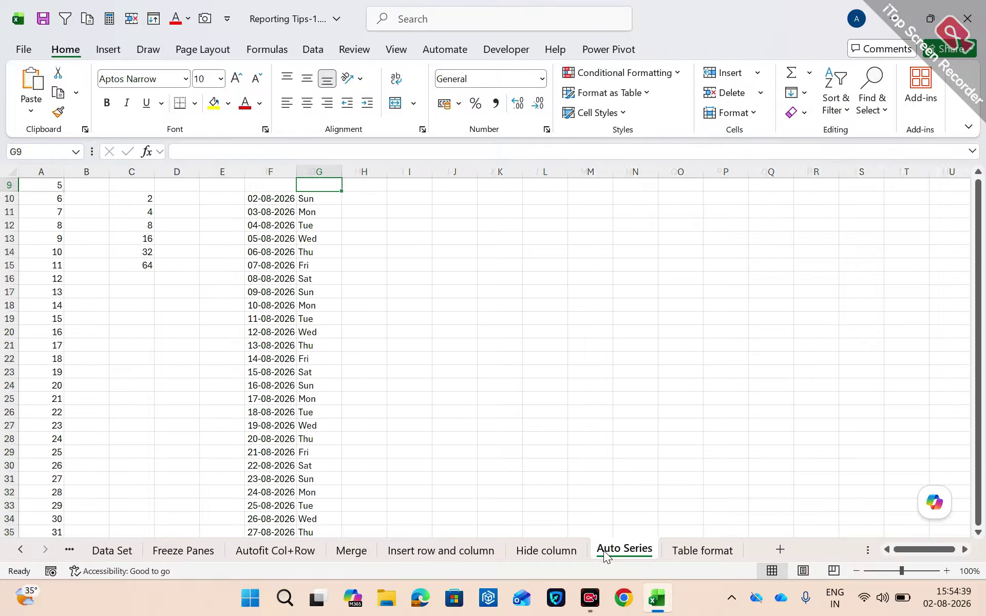
pyautogui.click(547, 555)
pyautogui.click(293, 350)
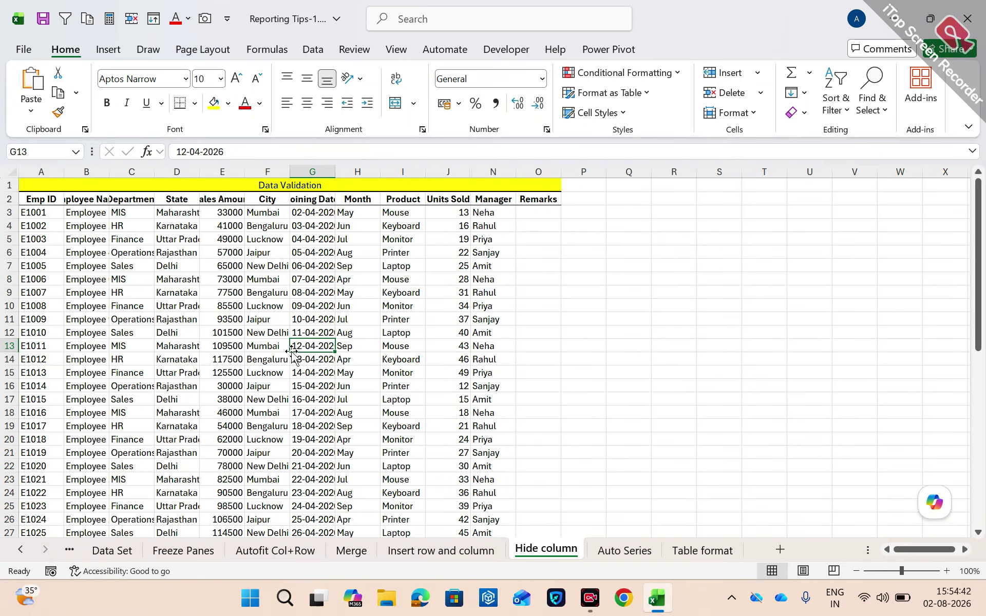
pyautogui.click(195, 553)
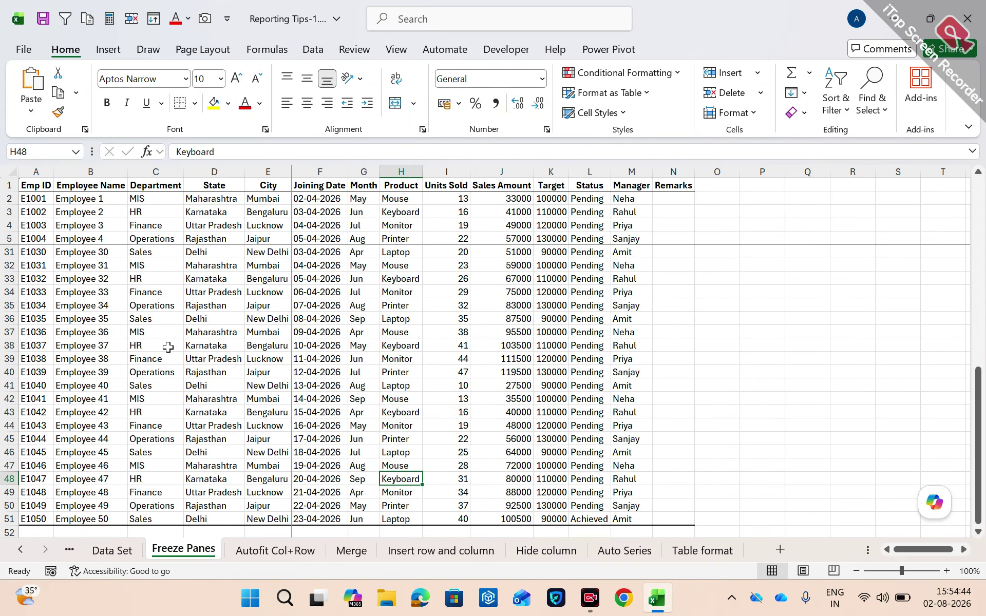
pyautogui.hotkey('ctrl', 'Up')
pyautogui.press('Left')
pyautogui.press('Left')
pyautogui.press('Left')
pyautogui.press('Left')
pyautogui.press('Left')
pyautogui.press('Left')
pyautogui.press('Left')
pyautogui.hotkey('shift', 'Right')
pyautogui.hotkey('shift', 'Right')
pyautogui.hotkey('shift', 'Right')
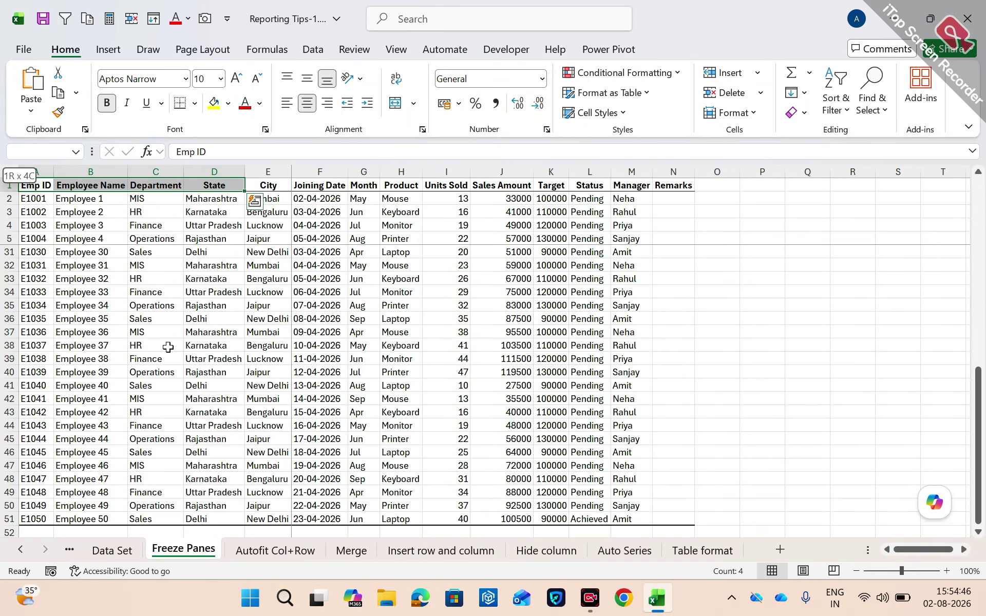
pyautogui.hotkey('shift', 'Right')
pyautogui.hotkey('shift', 'Down')
pyautogui.hotkey('shift', 'Down')
pyautogui.hotkey('shift', 'Down')
pyautogui.hotkey('shift', 'Down')
pyautogui.hotkey('shift', 'Down')
pyautogui.hotkey('shift', 'Down')
pyautogui.hotkey('shift', 'Down')
pyautogui.hotkey('shift', 'Down')
pyautogui.hotkey('shift', 'Down')
pyautogui.hotkey('shift', 'Down')
pyautogui.hotkey('shift', 'Down')
pyautogui.hotkey('shift', 'Down')
pyautogui.hotkey('shift', 'Down')
pyautogui.hotkey('shift', 'Down')
pyautogui.hotkey('shift', 'Down')
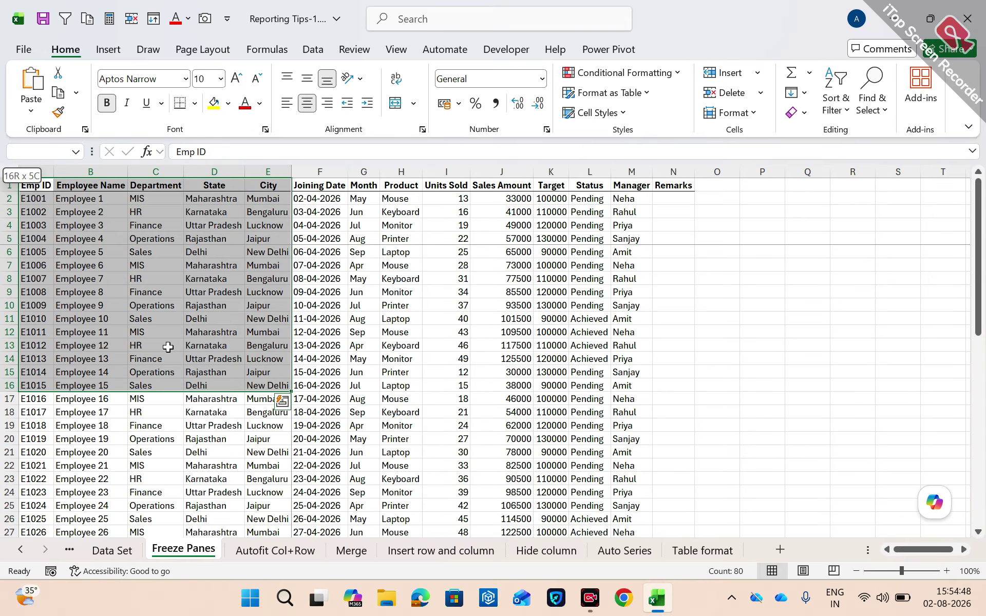
pyautogui.hotkey('ctrl', 'c')
# Paste the copied employee data at A1 on the Table format sheet and again at L1
pyautogui.click(688, 553)
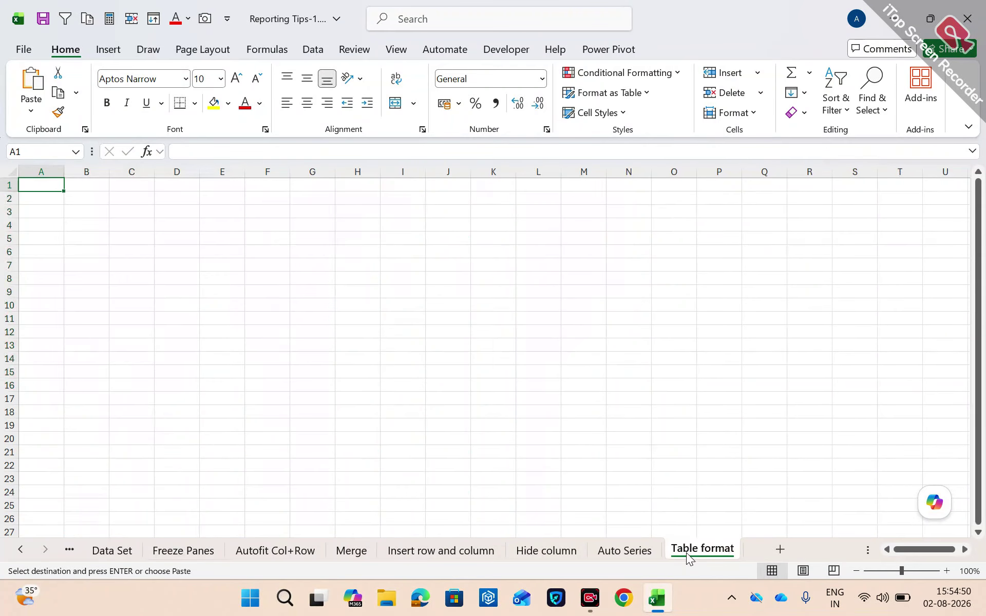
pyautogui.hotkey('ctrl', 'v')
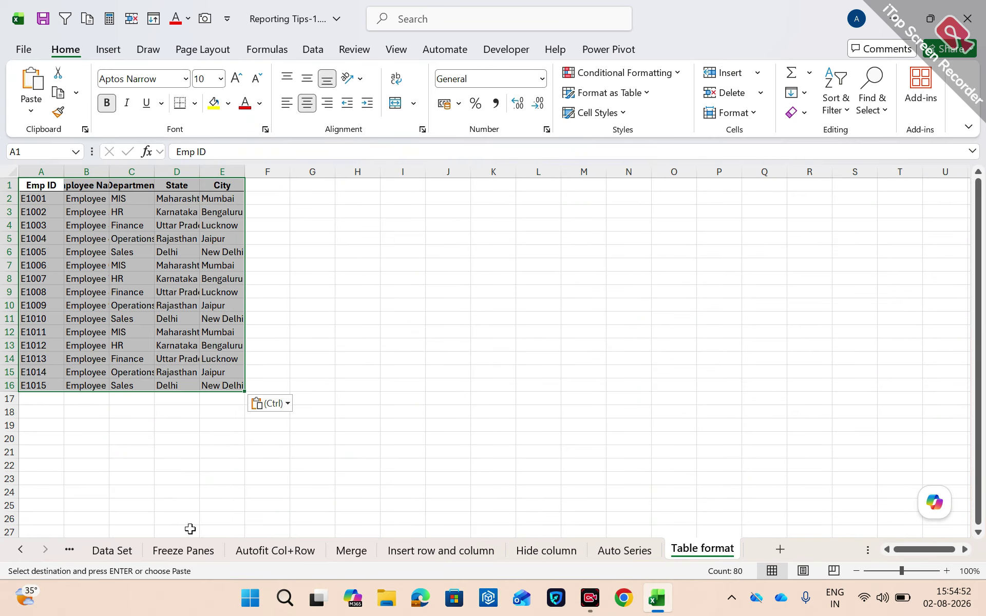
pyautogui.click(525, 190)
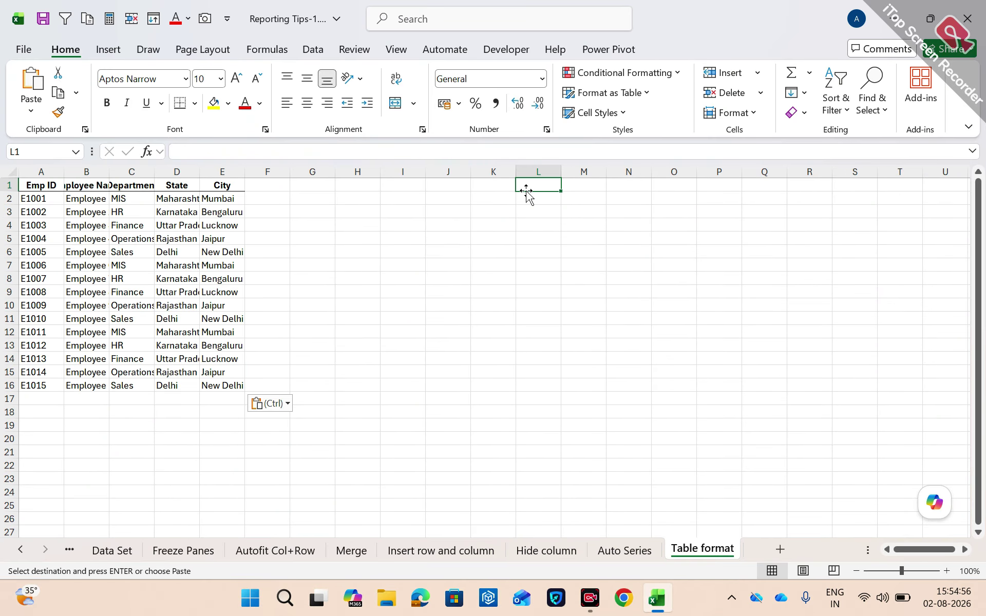
pyautogui.hotkey('ctrl', 'v')
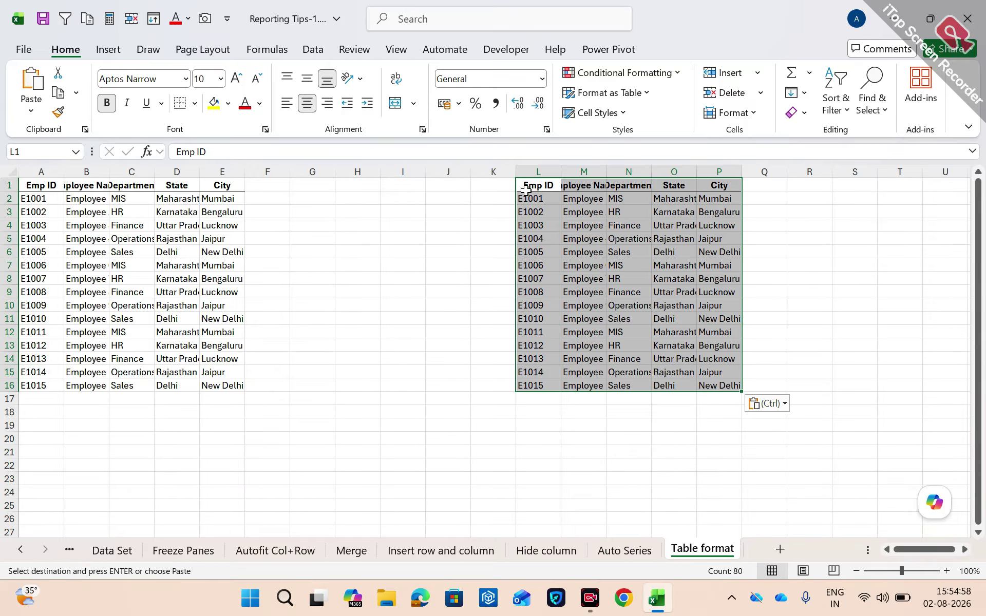
# Add a Sales header beside City in both data blocks, in F1 and Q1
pyautogui.click(271, 189)
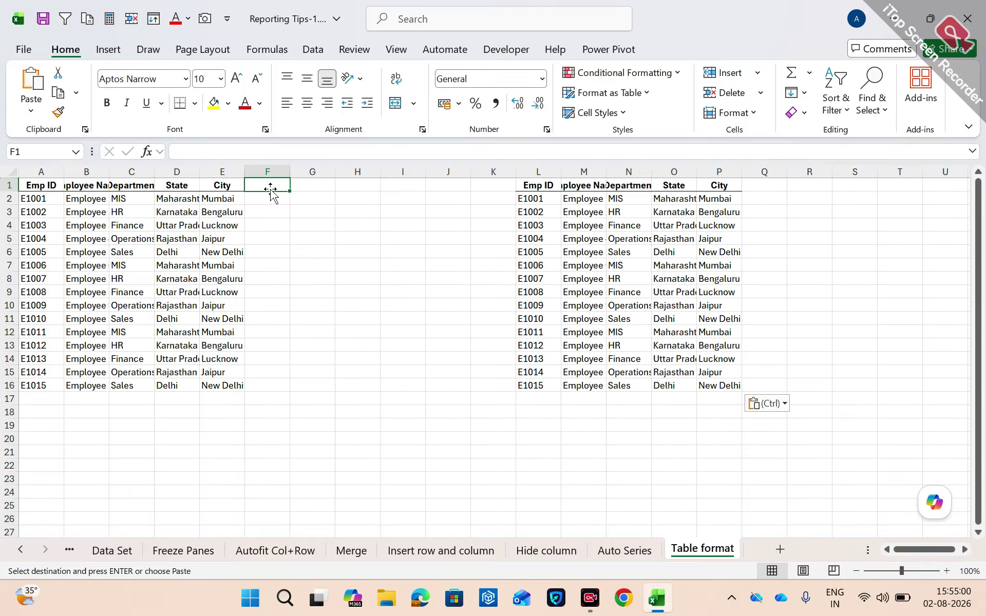
pyautogui.press('Escape')
pyautogui.write('Sales')
pyautogui.press('Return')
pyautogui.press('Up')
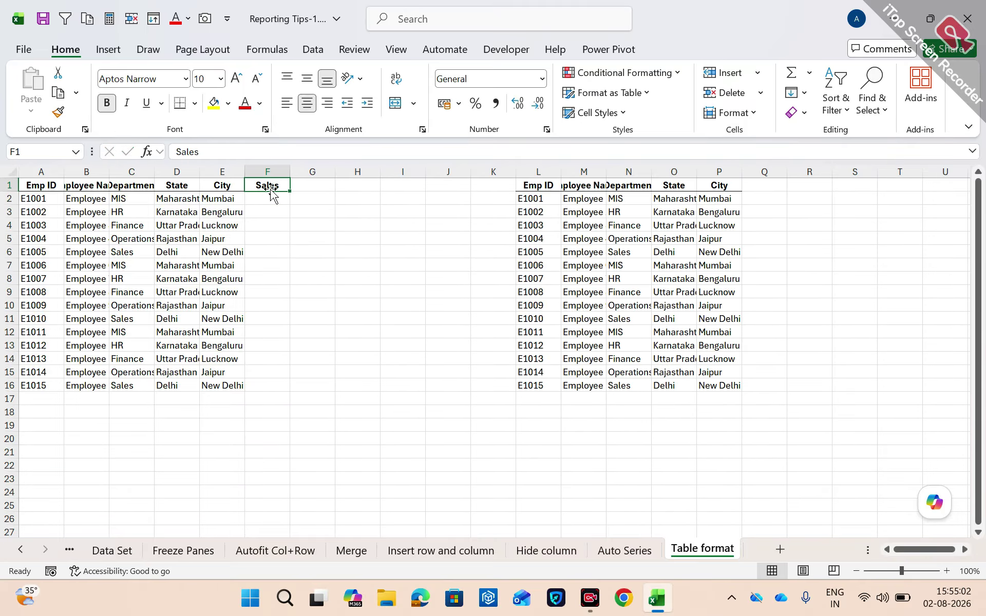
pyautogui.press('Right')
pyautogui.press('Right')
pyautogui.press('Right')
pyautogui.press('Right')
pyautogui.press('Right')
pyautogui.press('Right')
pyautogui.press('Right')
pyautogui.press('Right')
pyautogui.press('Right')
pyautogui.press('Right')
pyautogui.press('Right')
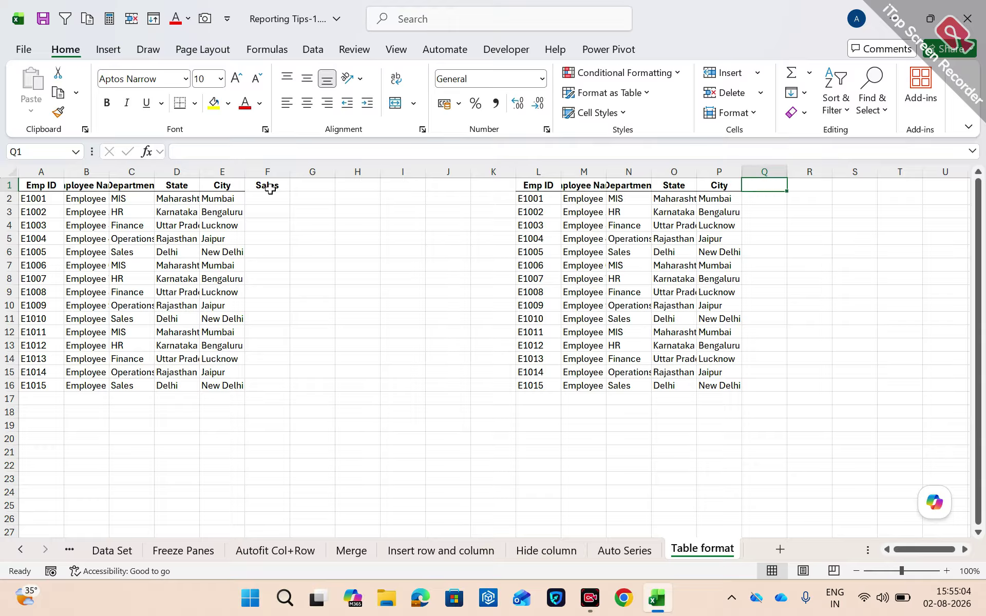
pyautogui.write('Sales')
pyautogui.press('Return')
# Enter =RANDBETWEEN(10,1000) in F2 for the first Sales value
pyautogui.press('Up')
pyautogui.press('Left')
pyautogui.press('Left')
pyautogui.press('Left')
pyautogui.press('Left')
pyautogui.press('Left')
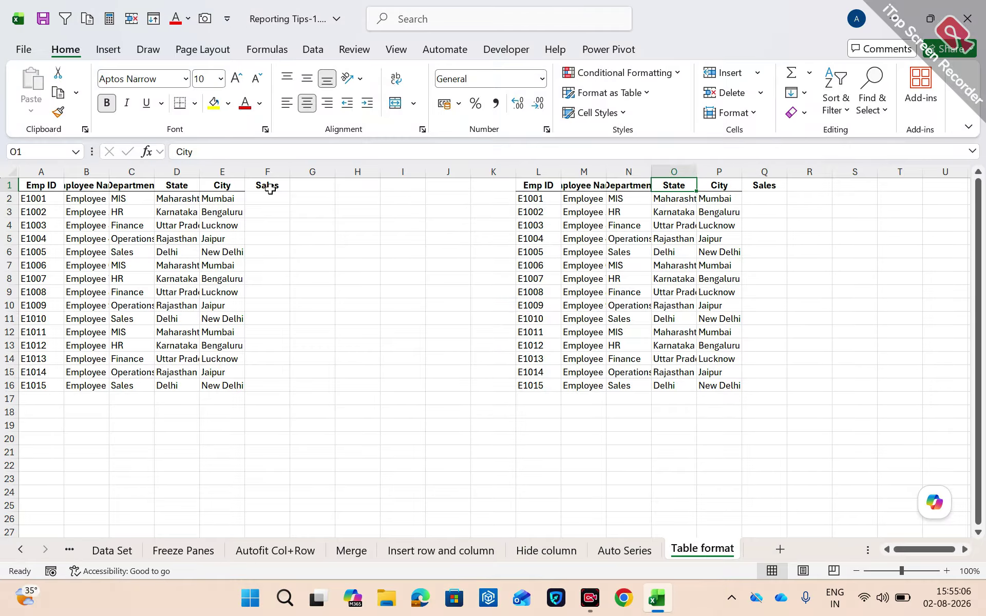
pyautogui.press('Left')
pyautogui.press('Left')
pyautogui.press('Left')
pyautogui.press('Left')
pyautogui.press('Left')
pyautogui.press('Left')
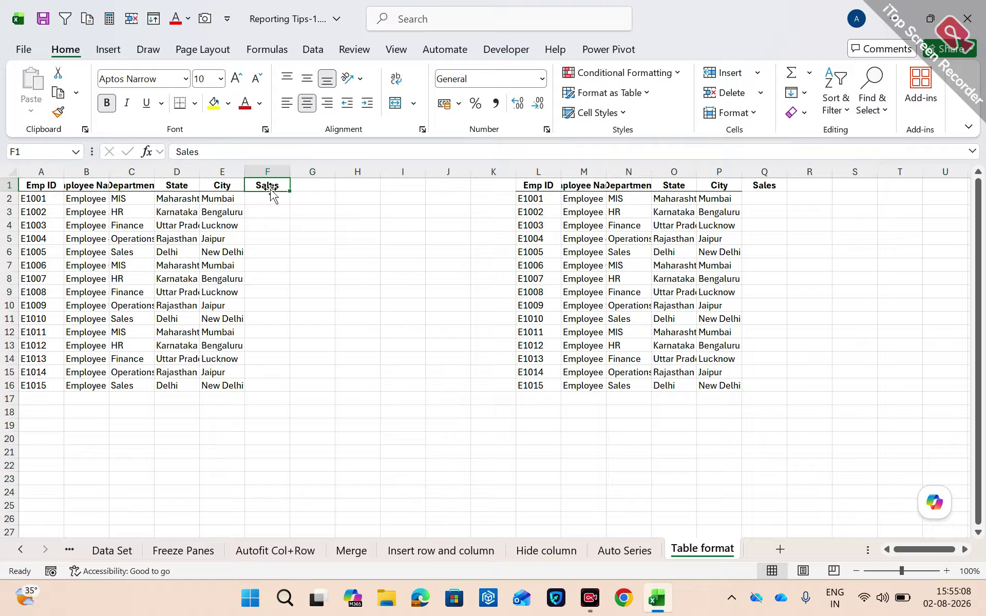
pyautogui.press('Down')
pyautogui.write('=rand')
pyautogui.press('Down')
pyautogui.press('Down')
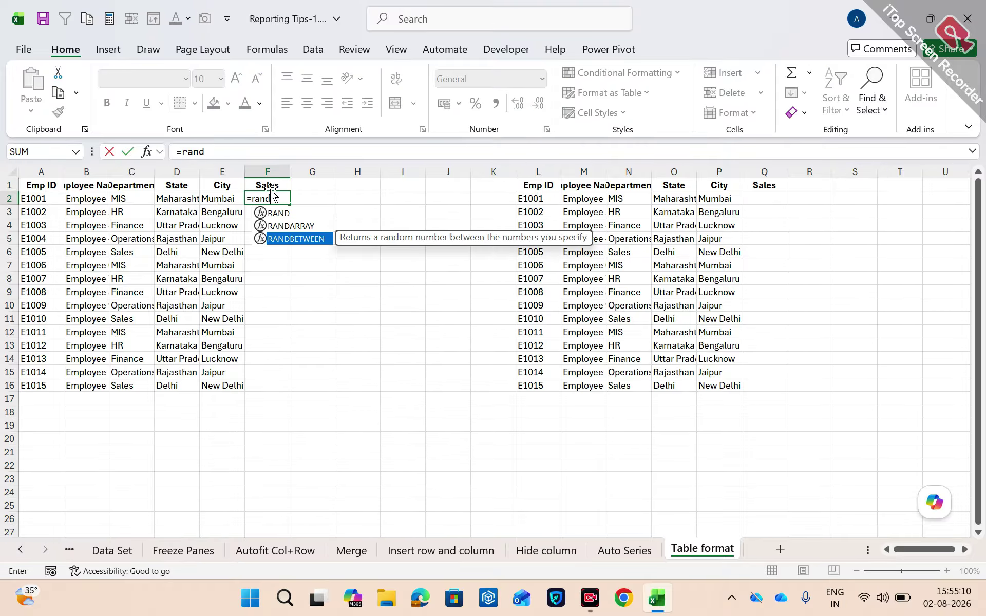
pyautogui.press('Tab')
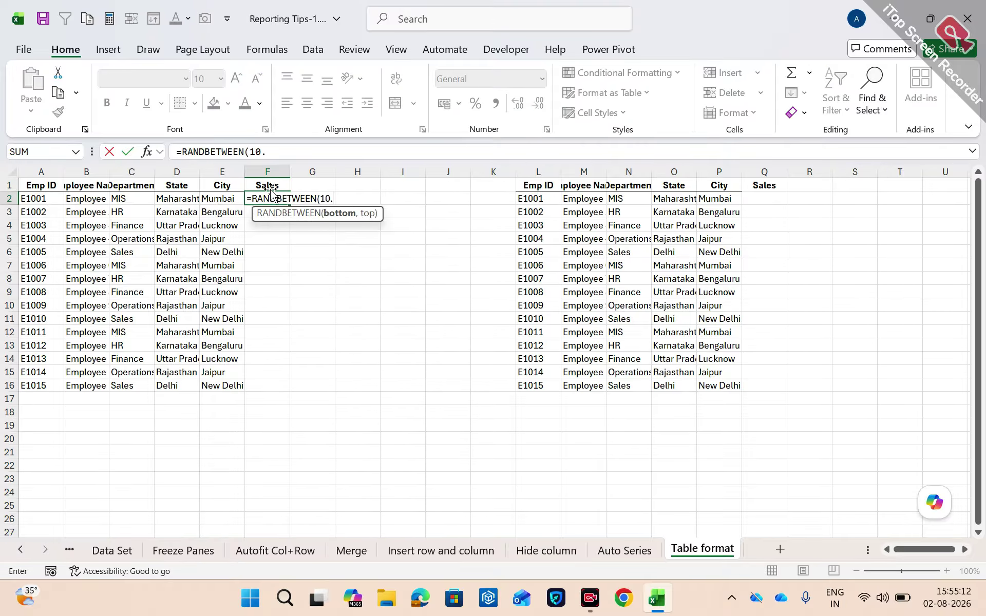
pyautogui.write('10.')
pyautogui.press('BackSpace')
pyautogui.write(',1000')
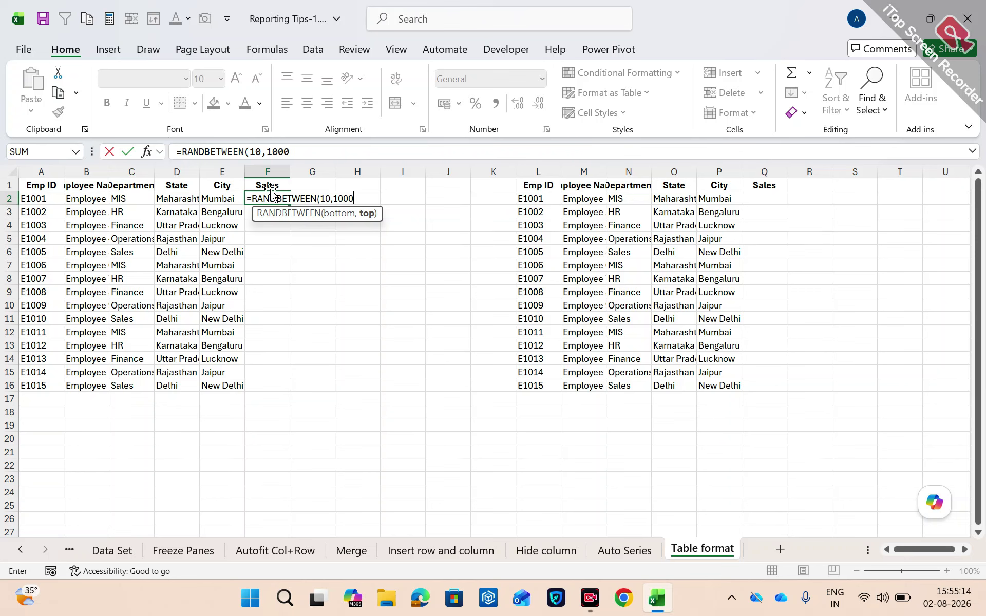
pyautogui.press('Return')
# Fill the random number formula from F2 down the Sales column to F16
pyautogui.press('Left')
pyautogui.hotkey('ctrl', 'Down')
pyautogui.press('Right')
pyautogui.hotkey('ctrl', 'shift', 'Up')
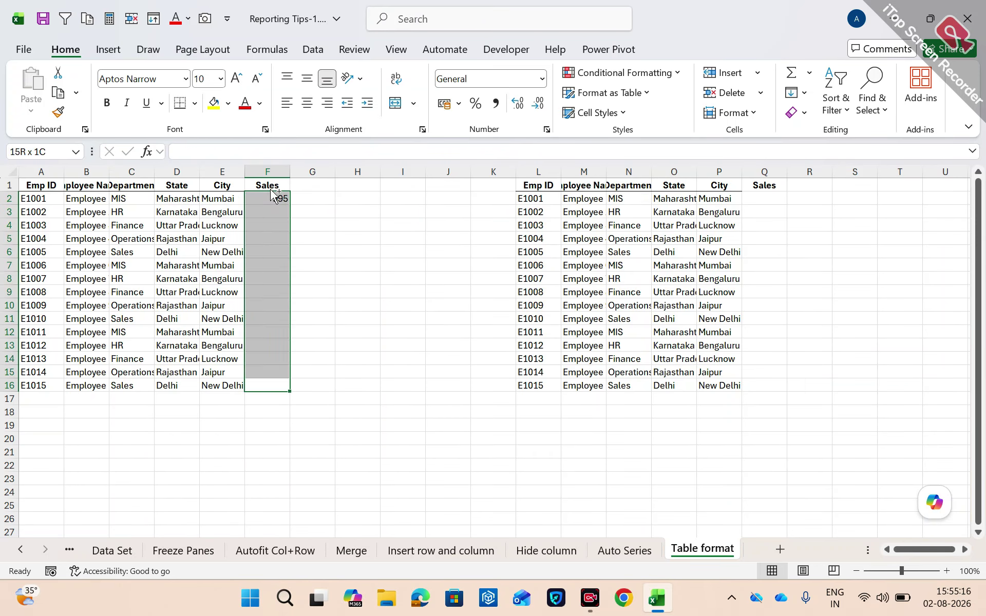
pyautogui.hotkey('ctrl', 'd')
# Copy the Sales formulas in F2:F16 into the second data block, starting at Q2
pyautogui.hotkey('ctrl', 'Up')
pyautogui.press('Down')
pyautogui.hotkey('ctrl', 'shift', 'Down')
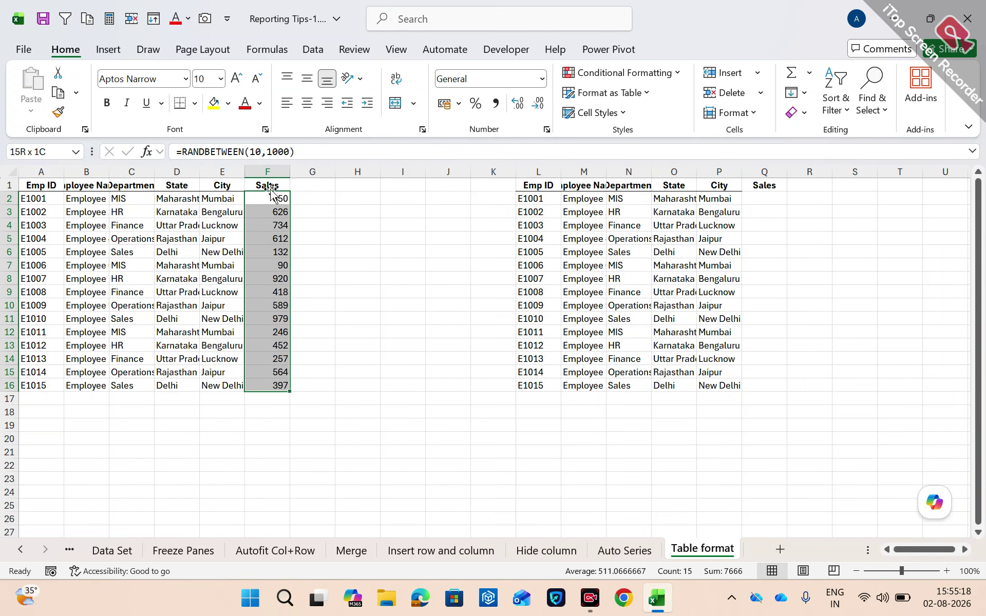
pyautogui.hotkey('ctrl', 'c')
pyautogui.hotkey('ctrl', 'Up')
pyautogui.hotkey('ctrl', 'Right')
pyautogui.press('Right')
pyautogui.press('Right')
pyautogui.press('Right')
pyautogui.press('Right')
pyautogui.press('Right')
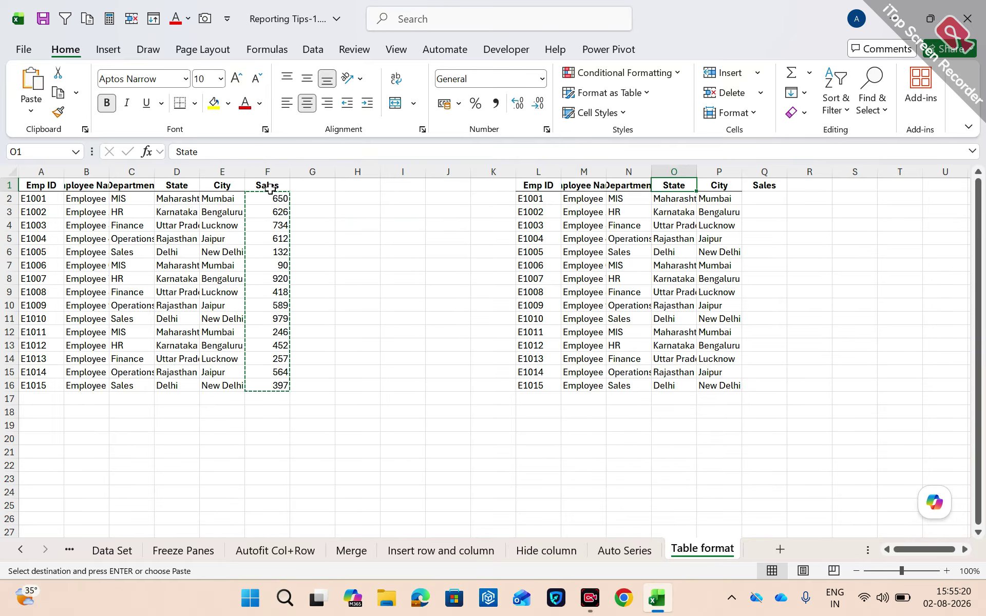
pyautogui.press('Down')
pyautogui.hotkey('ctrl', 'v')
pyautogui.hotkey('ctrl', 'Up')
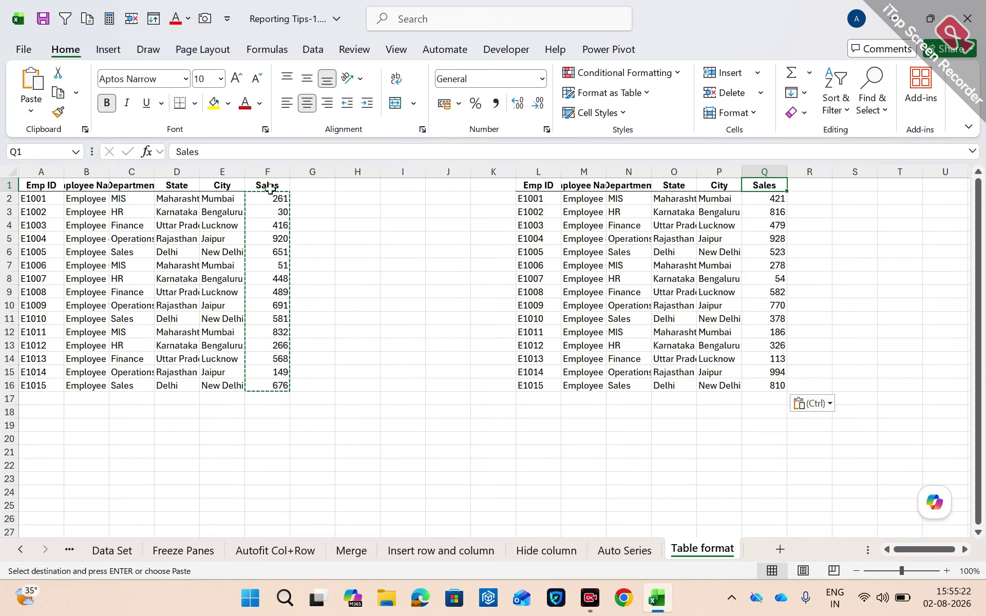
# Highlight the whole first data block A1:F16 to examine the range that makes up the data set
pyautogui.hotkey('ctrl', 'Left')
pyautogui.hotkey('ctrl', 'Left')
pyautogui.press('Left')
pyautogui.press('Escape')
pyautogui.press('Left')
pyautogui.press('Left')
pyautogui.press('Left')
pyautogui.press('Left')
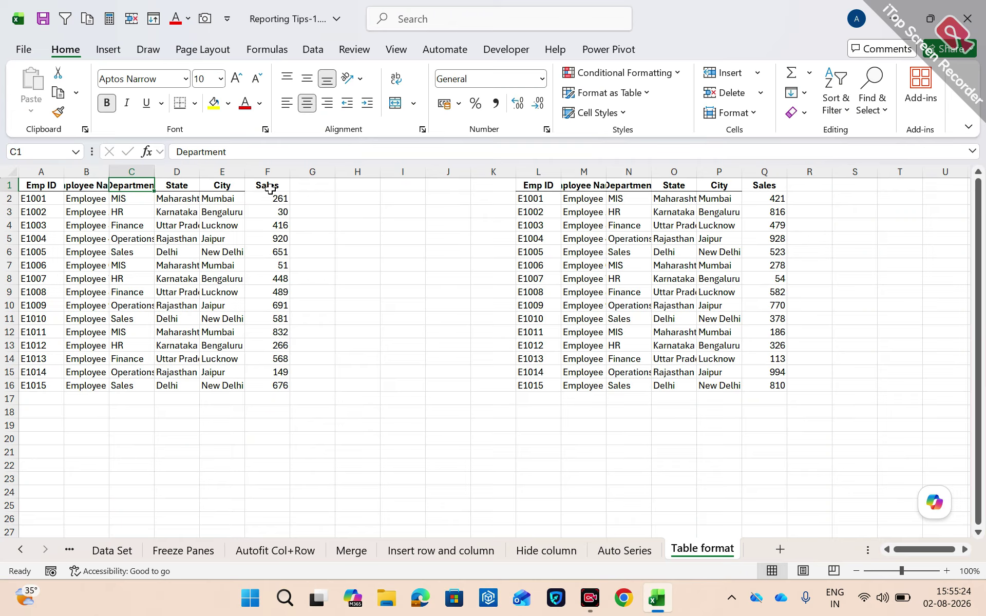
pyautogui.hotkey('ctrl', 'a')
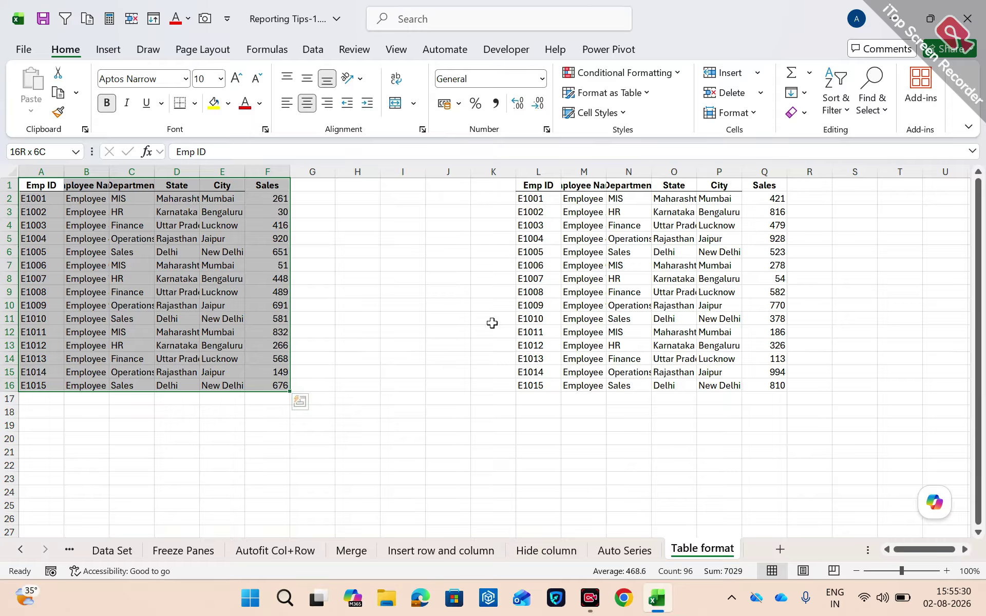
pyautogui.click(457, 303)
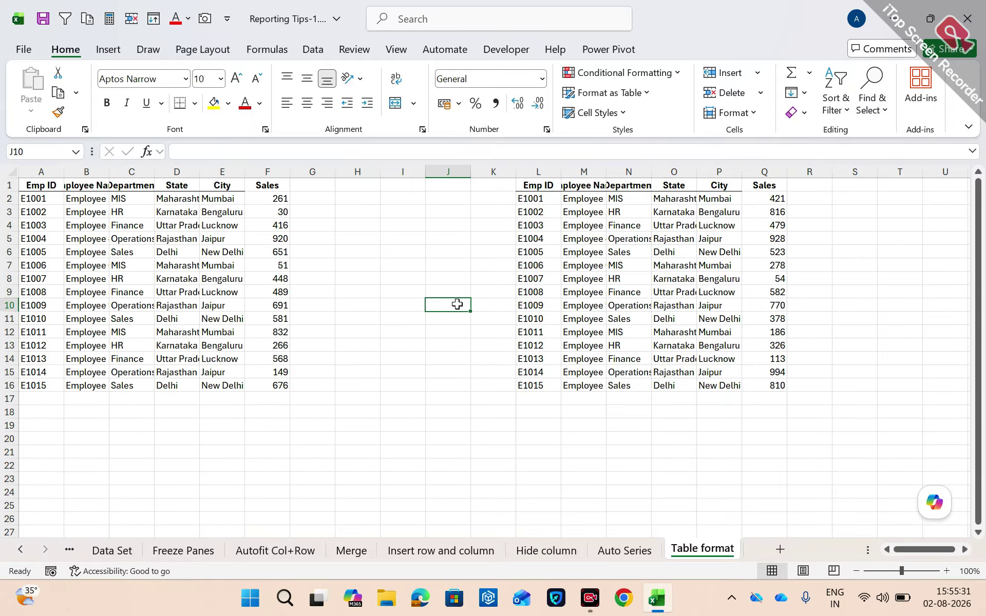
pyautogui.click(242, 305)
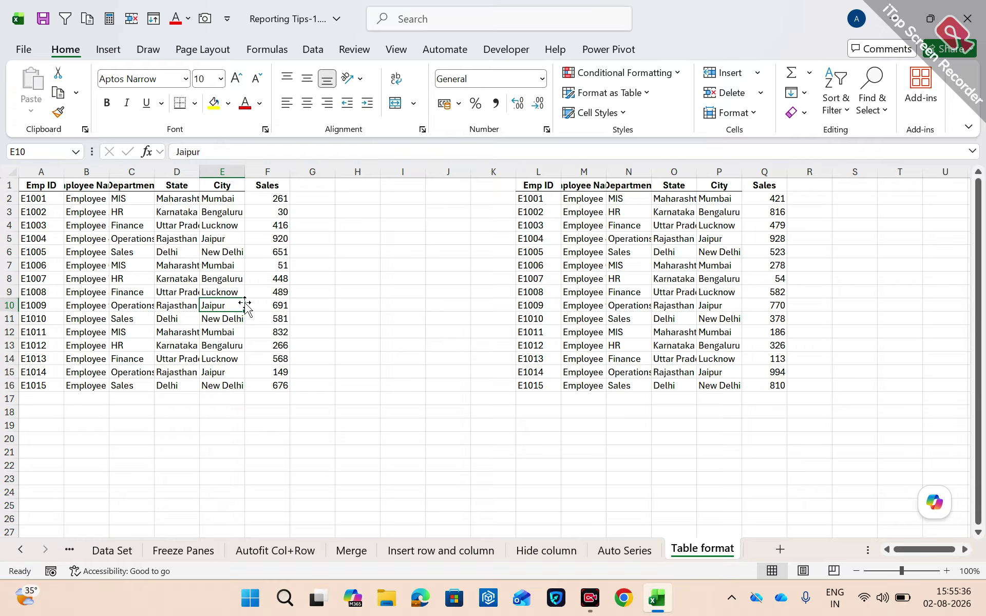
pyautogui.click(156, 266)
pyautogui.click(108, 249)
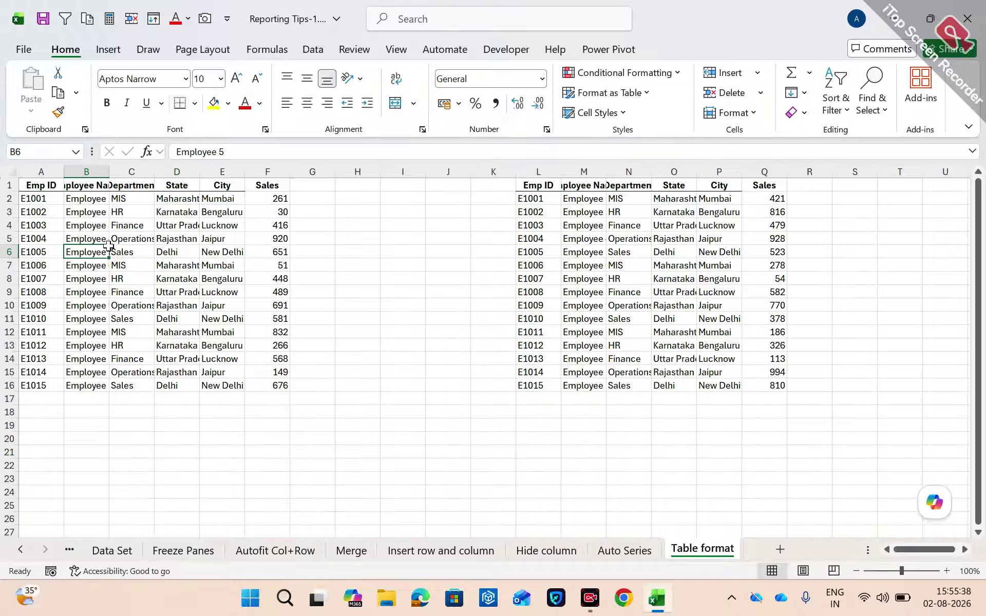
pyautogui.hotkey('ctrl', 'Up')
pyautogui.hotkey('ctrl', 'Left')
pyautogui.hotkey('ctrl', 'shift', 'Right')
pyautogui.hotkey('ctrl', 'shift', 'Down')
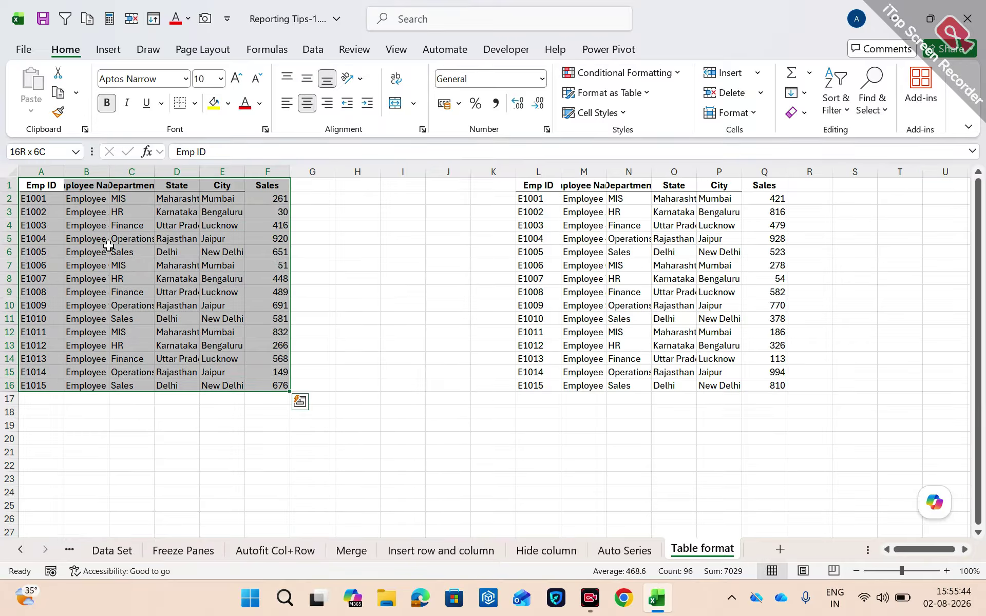
# Convert the data block A1:F16 into a table with headers
pyautogui.click(116, 305)
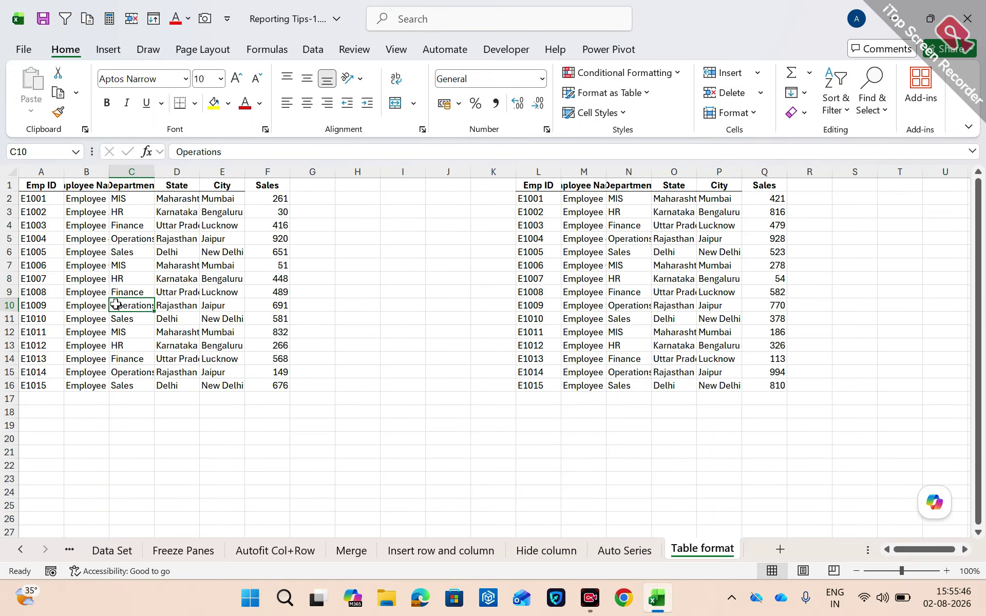
pyautogui.hotkey('ctrl', 't')
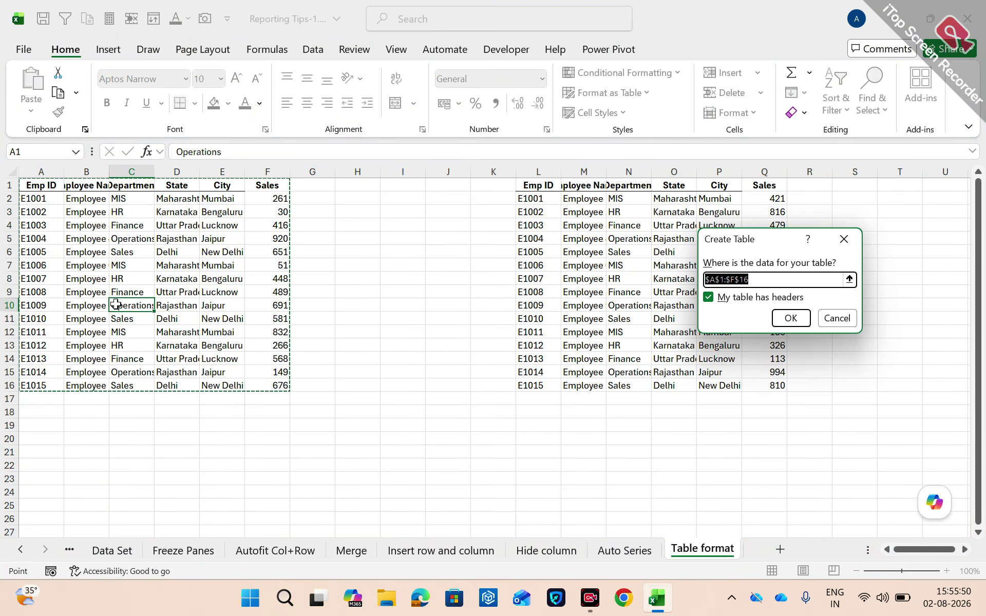
pyautogui.press('Return')
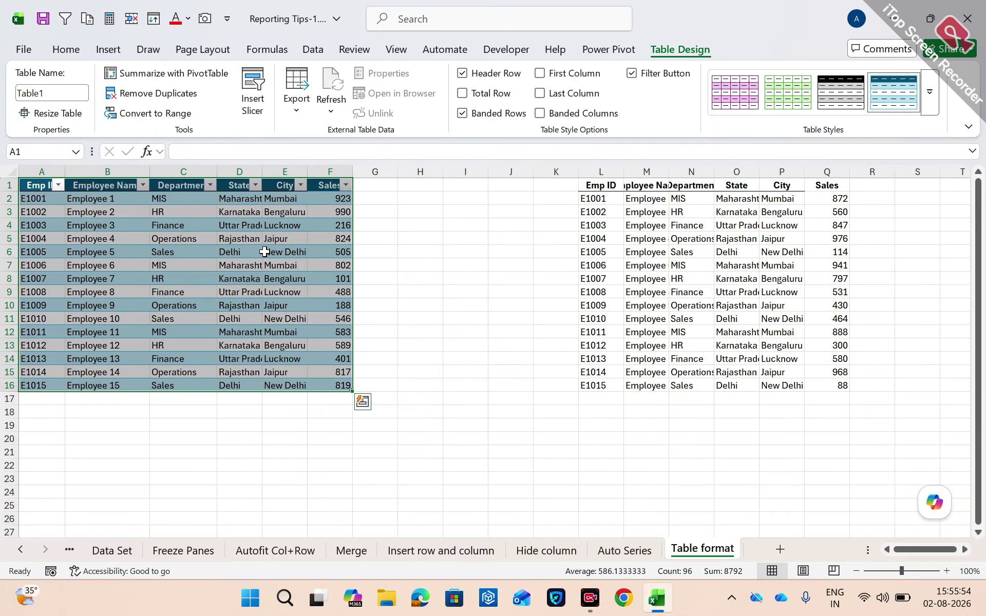
# Apply the first, plain Light table style without colours or borders to the employee table
pyautogui.click(936, 98)
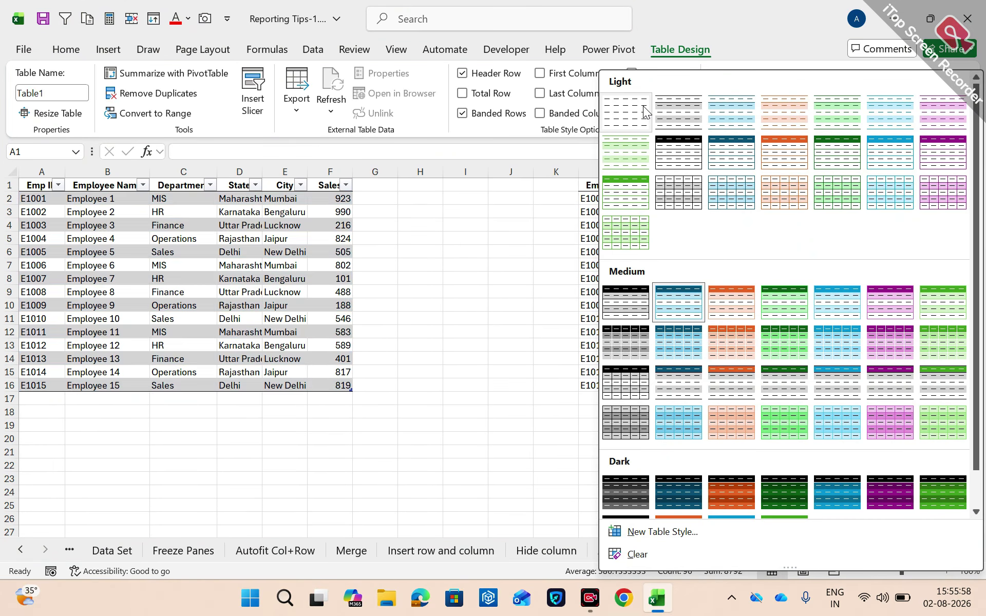
pyautogui.click(642, 107)
pyautogui.click(442, 263)
# Remove the filter buttons from the header row of the employee table in A1:F16
pyautogui.hotkey('ctrl', 'Up')
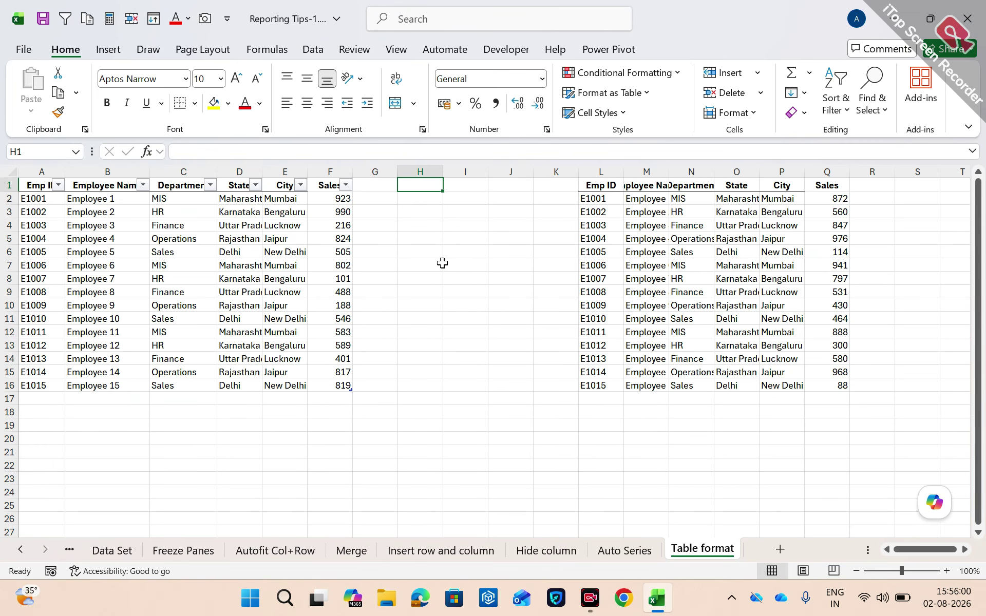
pyautogui.hotkey('ctrl', 'shift', 'l')
pyautogui.press('Return')
pyautogui.hotkey('ctrl', 'Left')
pyautogui.press('Left')
pyautogui.hotkey('ctrl', 'shift', 'l')
pyautogui.press('Down')
pyautogui.press('Down')
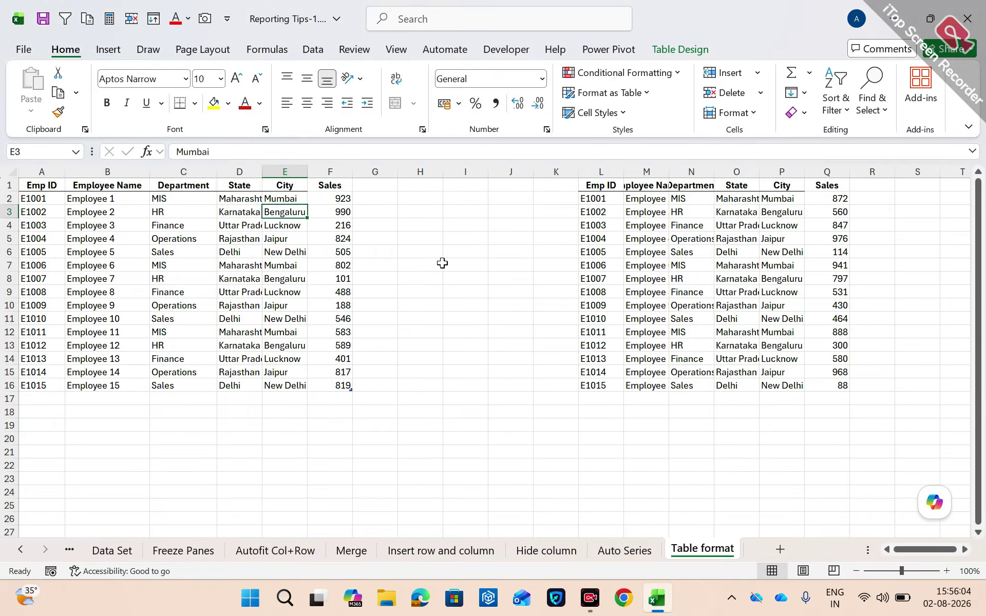
pyautogui.press('Right')
pyautogui.press('Right')
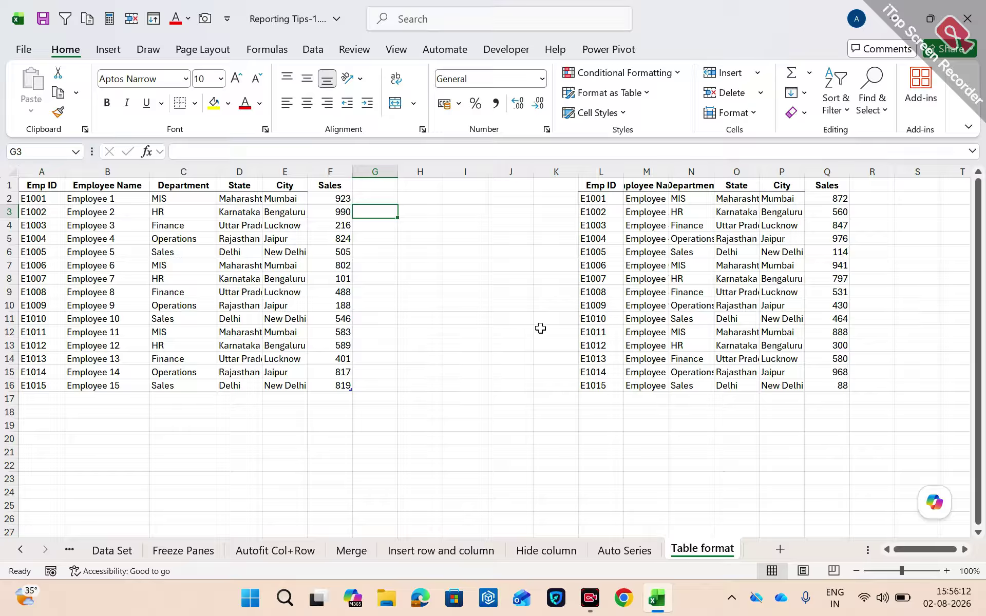
# Select cells inside the employee table and the second data block in turn to compare how a table differs from a plain range
pyautogui.click(625, 291)
pyautogui.click(280, 309)
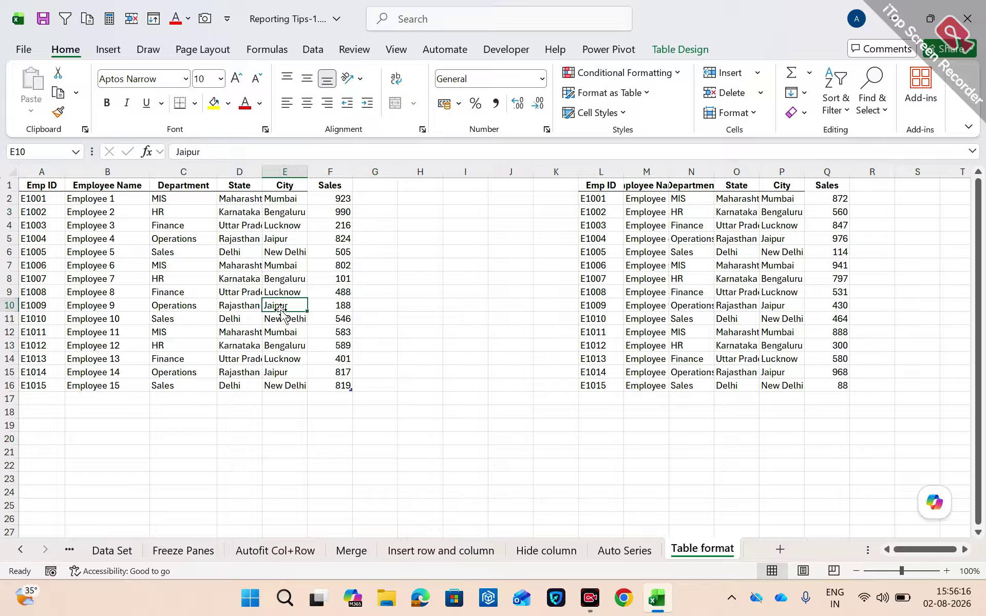
pyautogui.click(198, 262)
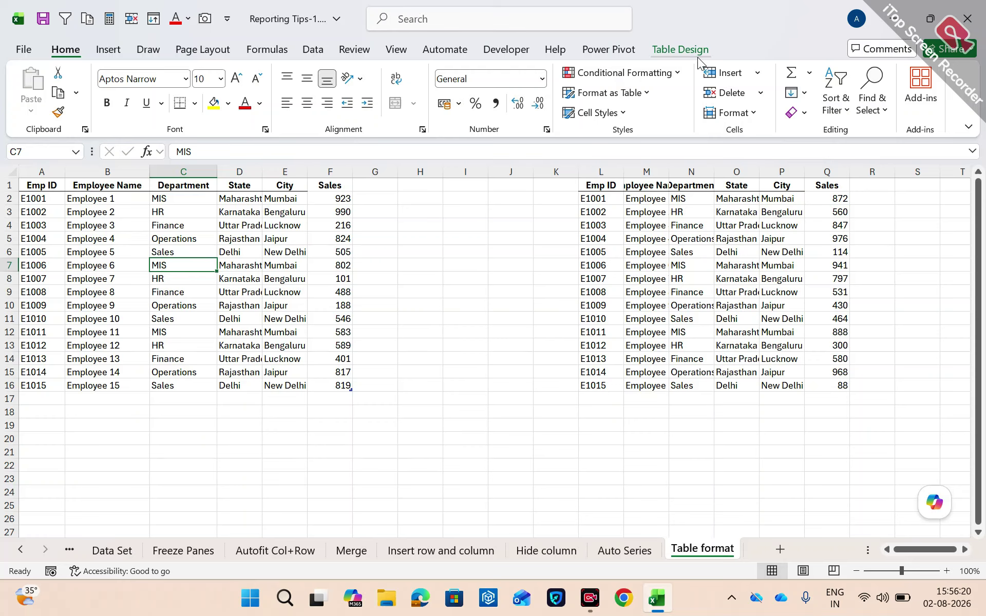
pyautogui.click(657, 236)
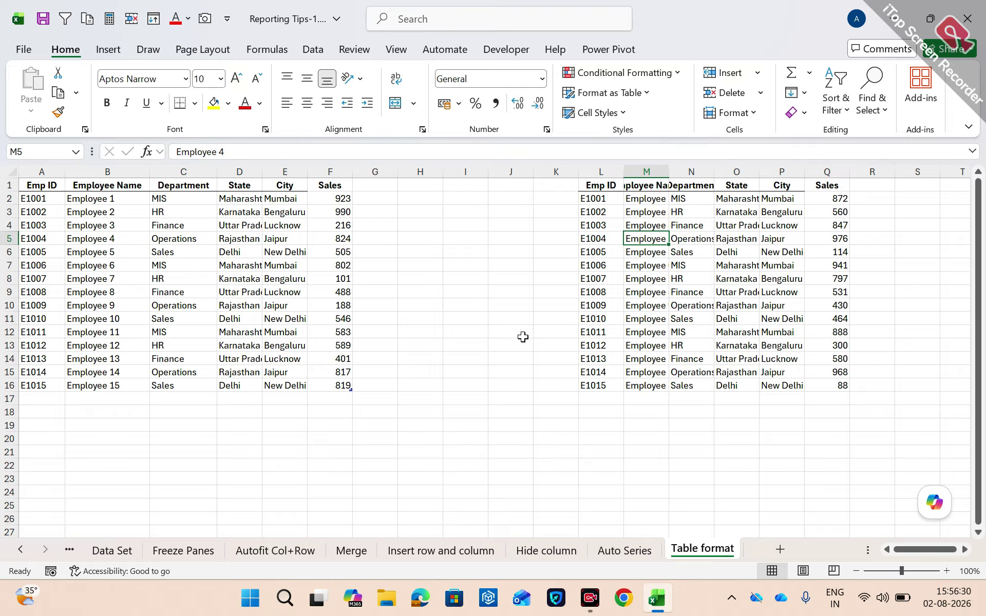
pyautogui.click(290, 329)
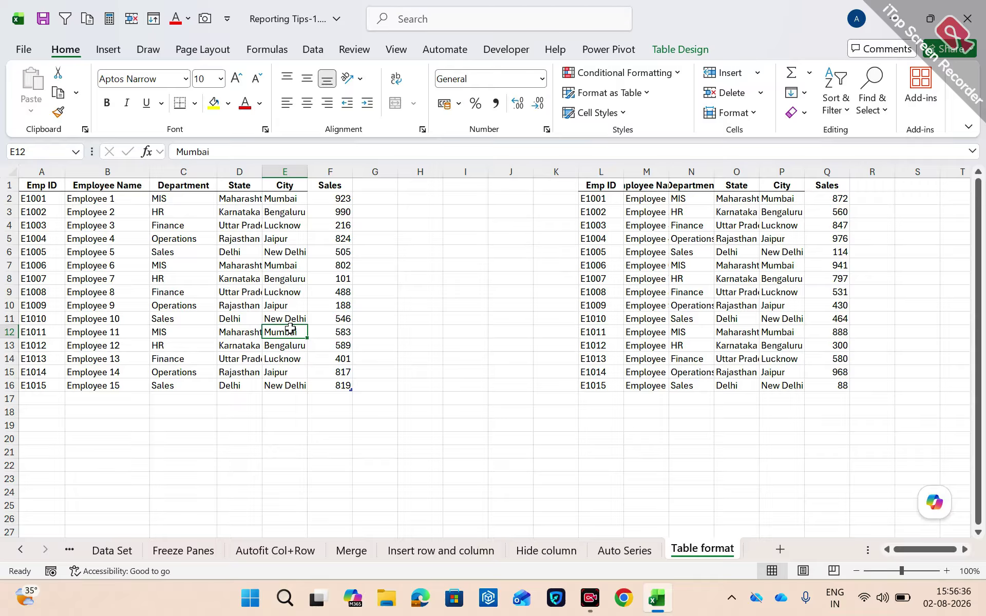
# Enter a Sales value of 1000 in F17, directly below the table's last row
pyautogui.doubleClick(341, 403)
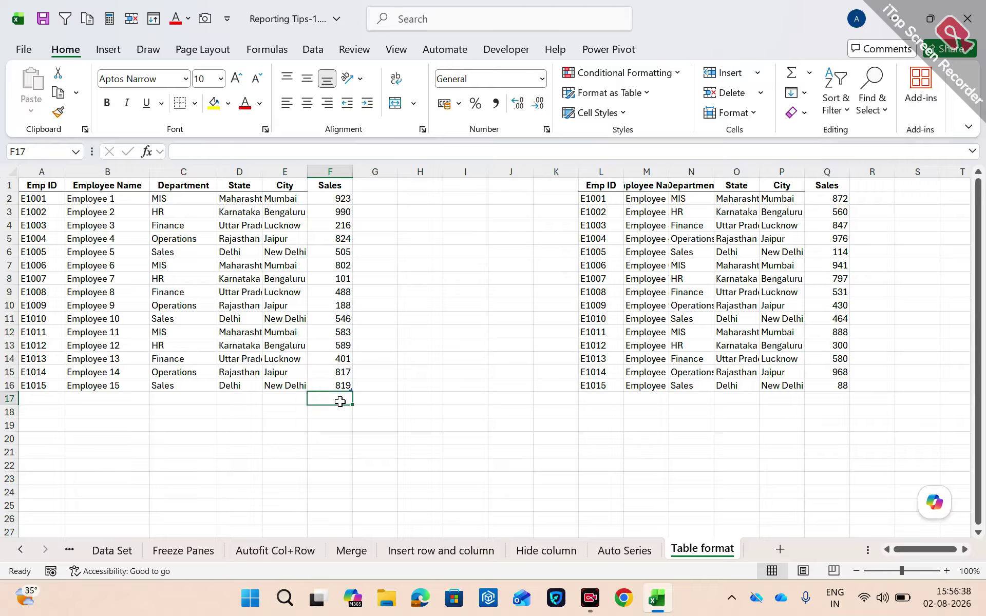
pyautogui.write('1000')
pyautogui.press('Return')
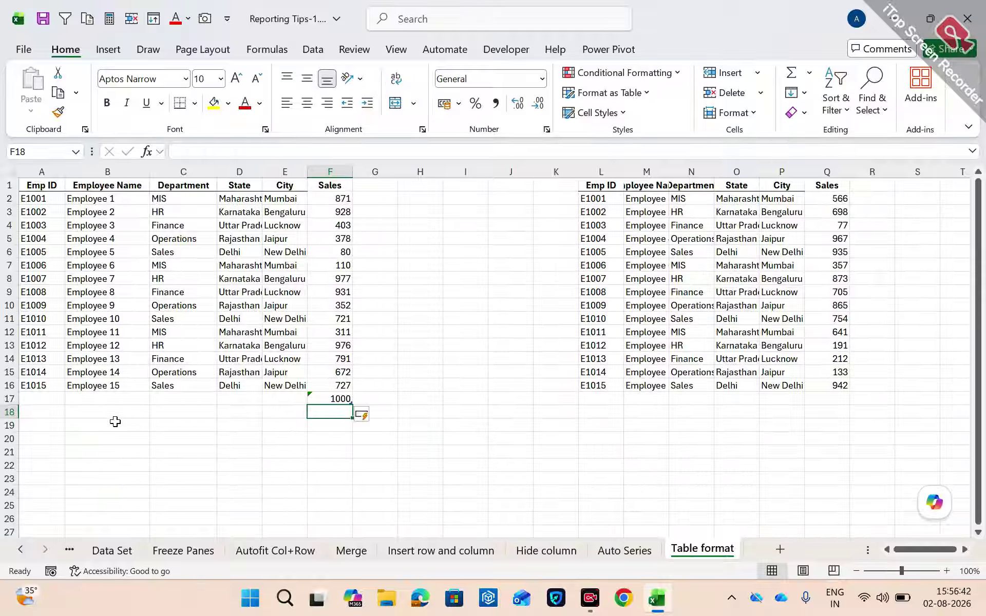
# Fill the Emp ID and Employee Name from A16:B16 down into row 17
pyautogui.click(62, 400)
pyautogui.press('Up')
pyautogui.hotkey('shift', 'Right')
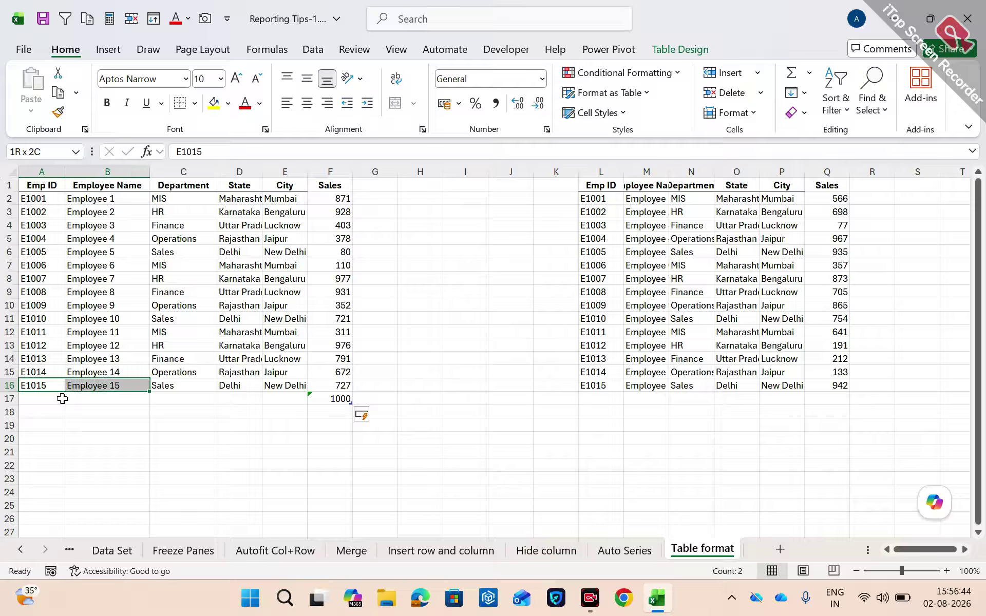
pyautogui.hotkey('shift', 'Down')
pyautogui.hotkey('ctrl', 'd')
pyautogui.press('Right')
pyautogui.press('Right')
pyautogui.press('Right')
pyautogui.press('Right')
pyautogui.press('Right')
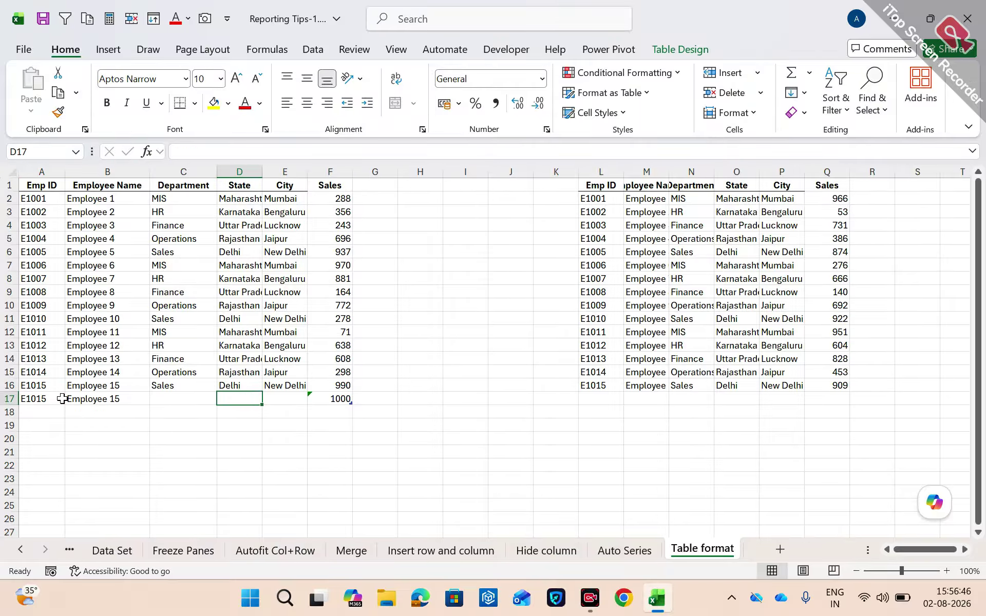
# Total the table's Sales column F2:F17 in H5 with a SUM formula referring to Table1[Sales]
pyautogui.press('Up')
pyautogui.press('Up')
pyautogui.press('Up')
pyautogui.hotkey('ctrl', 'Up')
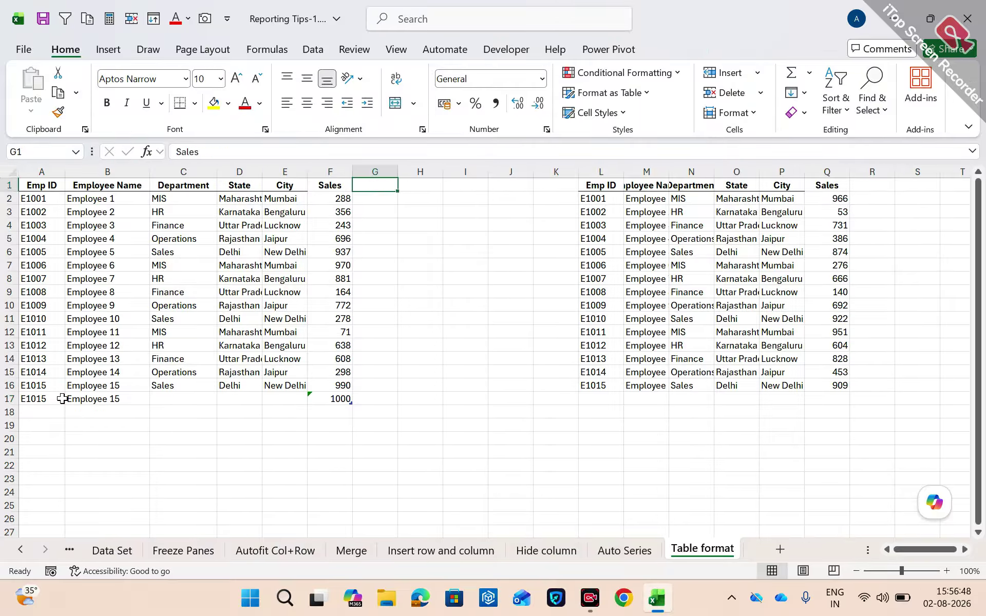
pyautogui.press('Right')
pyautogui.press('Right')
pyautogui.press('Right')
pyautogui.press('Down')
pyautogui.press('Down')
pyautogui.press('Down')
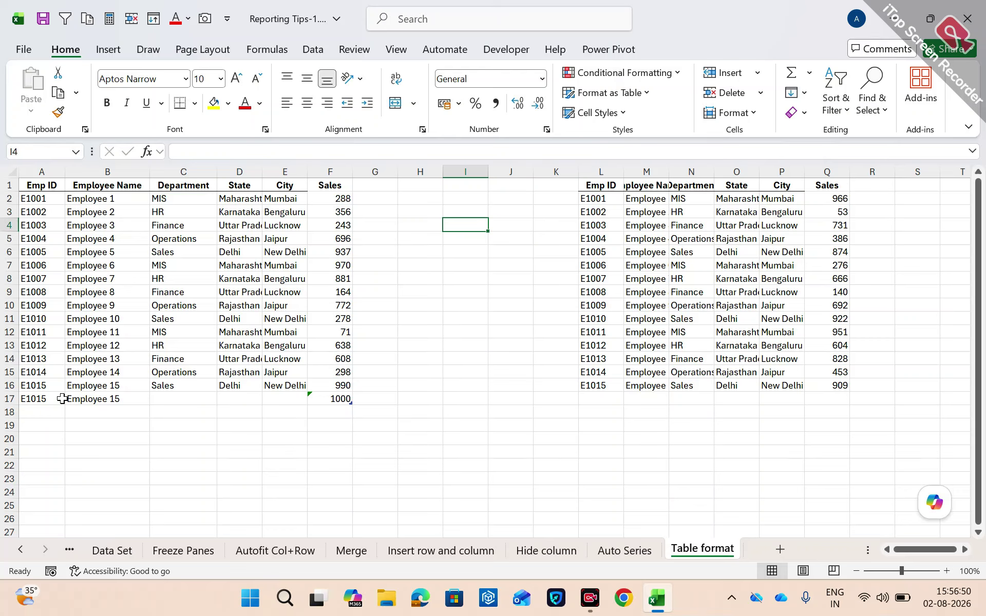
pyautogui.press('Left')
pyautogui.press('Down')
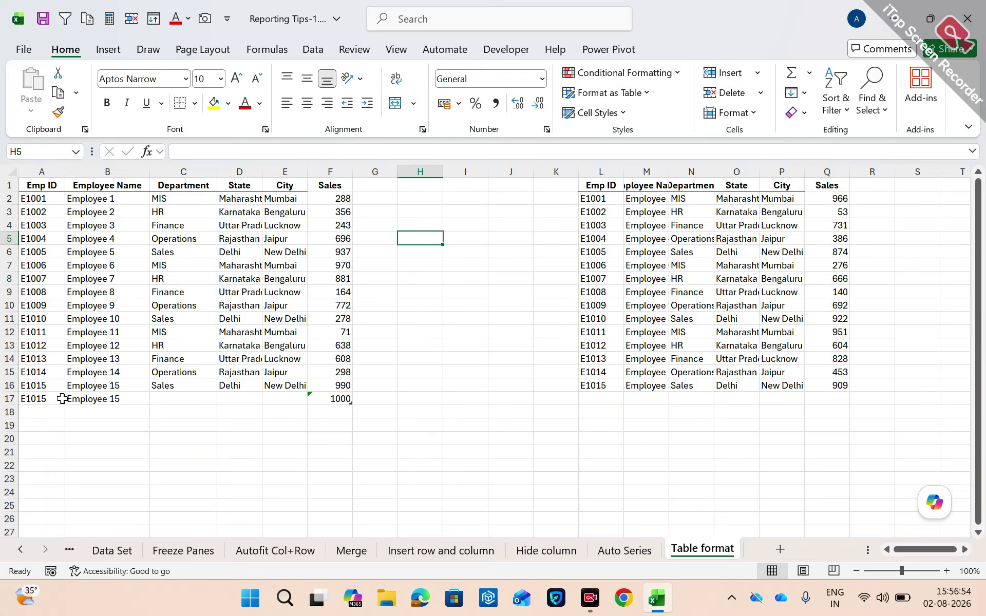
pyautogui.write('=sum(')
pyautogui.press('Left')
pyautogui.press('Left')
pyautogui.press('Up')
pyautogui.press('Up')
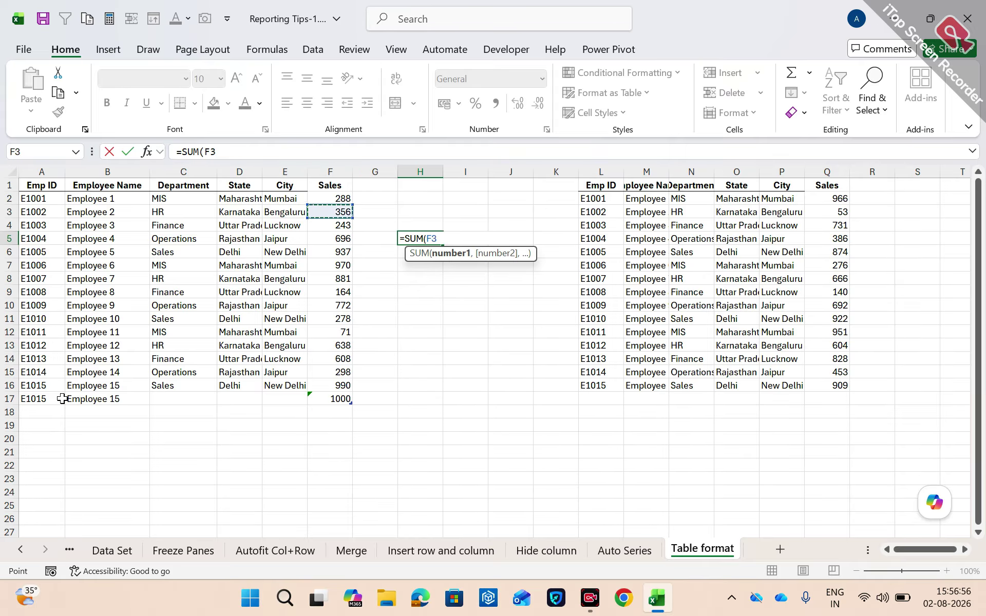
pyautogui.press('Up')
pyautogui.hotkey('shift', 'Down')
pyautogui.hotkey('shift', 'Down')
pyautogui.hotkey('shift', 'Down')
pyautogui.hotkey('shift', 'Down')
pyautogui.hotkey('shift', 'Down')
pyautogui.hotkey('shift', 'Down')
pyautogui.hotkey('shift', 'Down')
pyautogui.hotkey('shift', 'Down')
pyautogui.hotkey('shift', 'Down')
pyautogui.hotkey('shift', 'Down')
pyautogui.hotkey('shift', 'Down')
pyautogui.hotkey('shift', 'Down')
pyautogui.hotkey('shift', 'Down')
pyautogui.hotkey('shift', 'Down')
pyautogui.hotkey('shift', 'Down')
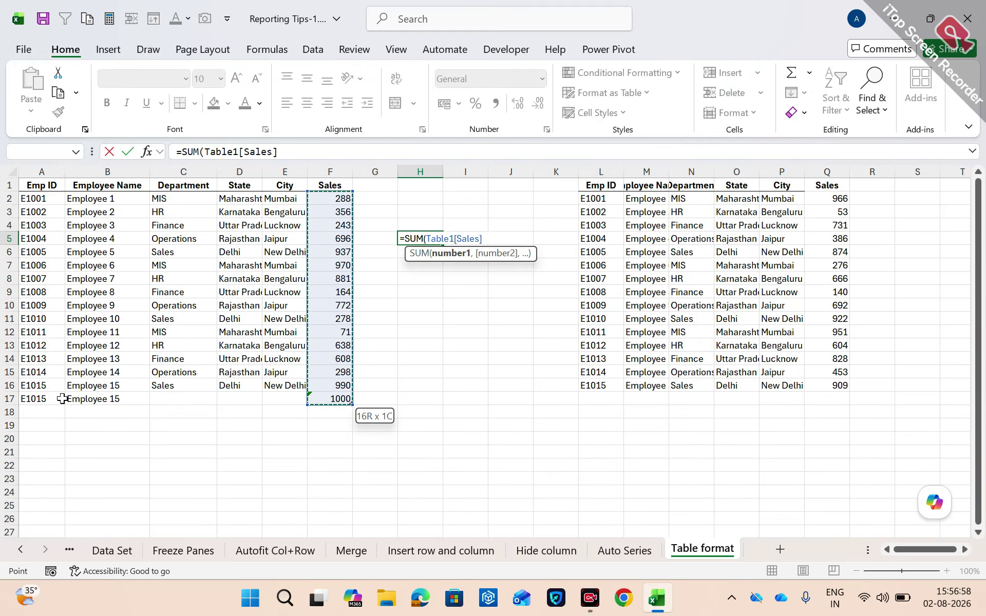
pyautogui.press('Return')
# Total the second data block's Sales cells Q2:Q16 in J5 with a SUM formula
pyautogui.press('Up')
pyautogui.press('Right')
pyautogui.press('Right')
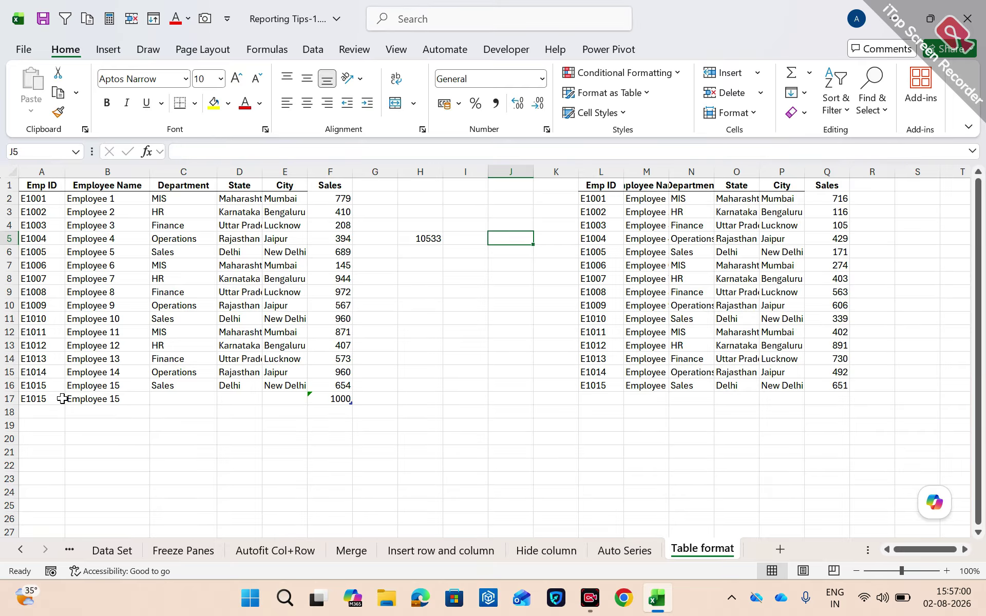
pyautogui.write('=sum(')
pyautogui.press('Right')
pyautogui.press('Right')
pyautogui.press('Right')
pyautogui.press('Right')
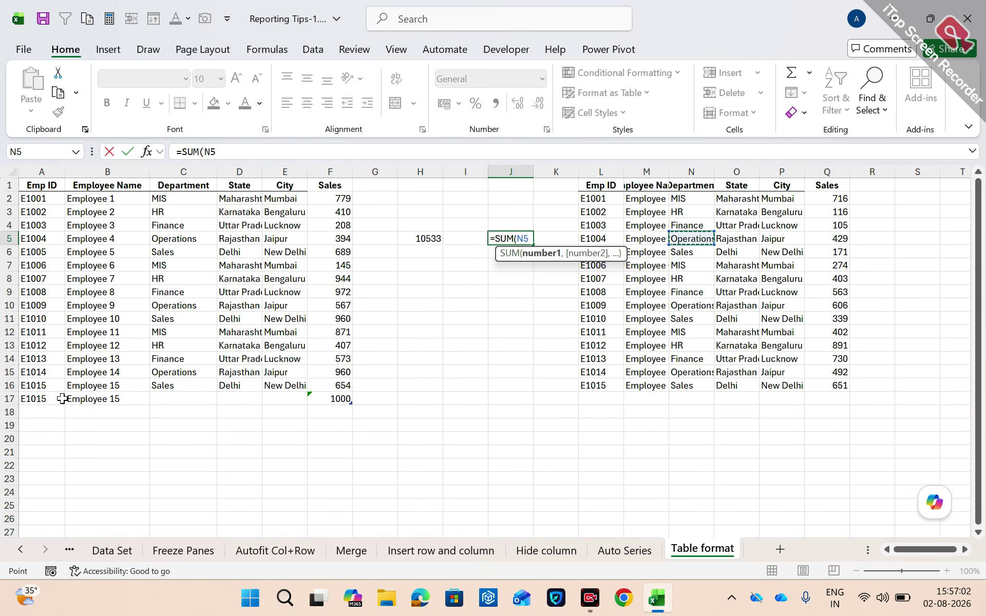
pyautogui.press('Right')
pyautogui.press('Right')
pyautogui.press('Up')
pyautogui.press('Up')
pyautogui.press('Up')
pyautogui.press('Up')
pyautogui.press('Right')
pyautogui.press('Down')
pyautogui.hotkey('shift', 'Down')
pyautogui.hotkey('shift', 'Down')
pyautogui.hotkey('shift', 'Down')
pyautogui.hotkey('shift', 'Down')
pyautogui.hotkey('shift', 'Down')
pyautogui.hotkey('shift', 'Down')
pyautogui.hotkey('shift', 'Down')
pyautogui.hotkey('shift', 'Down')
pyautogui.hotkey('shift', 'Down')
pyautogui.hotkey('shift', 'Down')
pyautogui.hotkey('shift', 'Down')
pyautogui.hotkey('shift', 'Down')
pyautogui.hotkey('shift', 'Down')
pyautogui.hotkey('shift', 'Down')
pyautogui.press('Return')
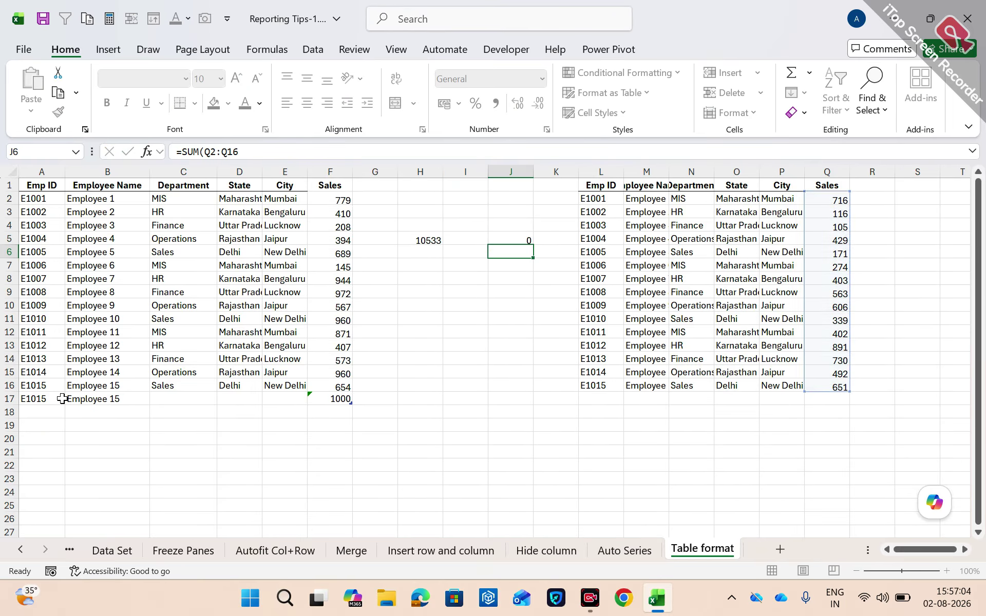
# Replace the random number formulas in the table's Sales column F2:F17 with their static values
pyautogui.press('Left')
pyautogui.press('Up')
pyautogui.press('Left')
pyautogui.press('Left')
pyautogui.press('Up')
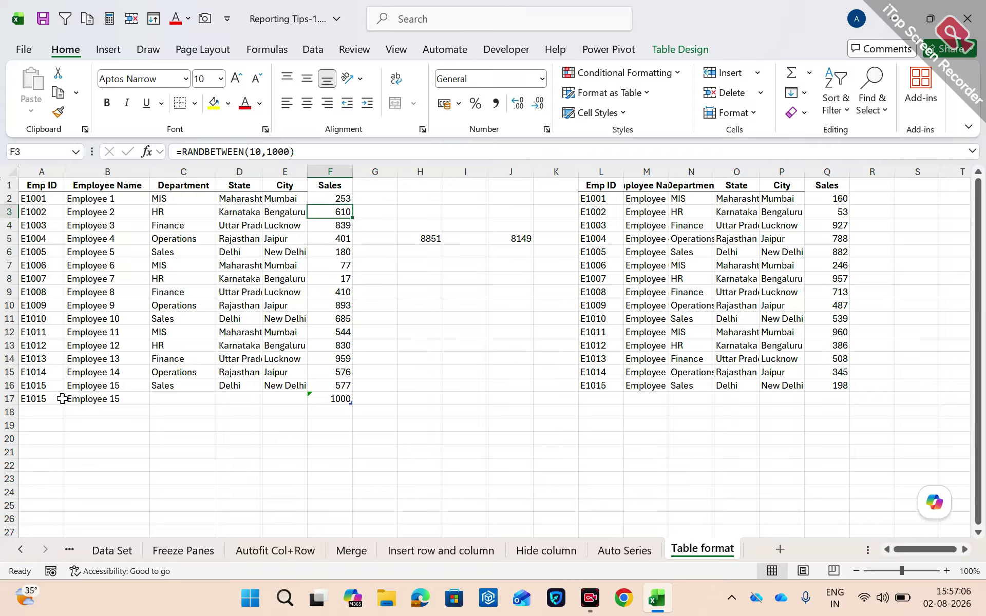
pyautogui.press('Up')
pyautogui.hotkey('ctrl', 'shift', 'Down')
pyautogui.hotkey('ctrl', 'c')
pyautogui.hotkey('ctrl', 'alt', 'v')
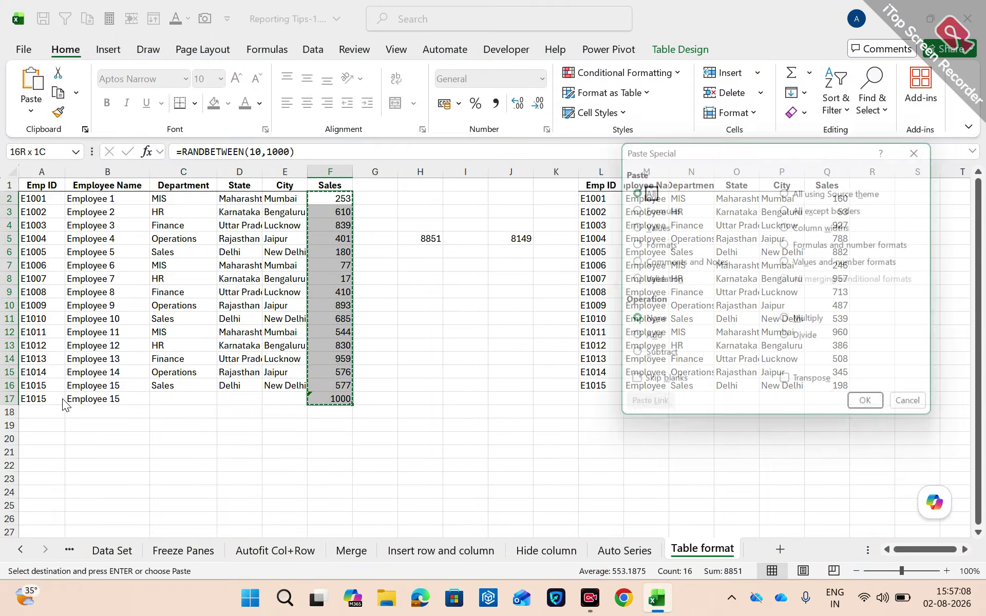
pyautogui.press('v')
pyautogui.press('Return')
pyautogui.press('Escape')
# Convert the second block's Sales formulas in Q2:Q16 to static values
pyautogui.press('Right')
pyautogui.press('Right')
pyautogui.press('Right')
pyautogui.press('Right')
pyautogui.press('Right')
pyautogui.press('Right')
pyautogui.press('Right')
pyautogui.press('Right')
pyautogui.press('Right')
pyautogui.press('Right')
pyautogui.press('Right')
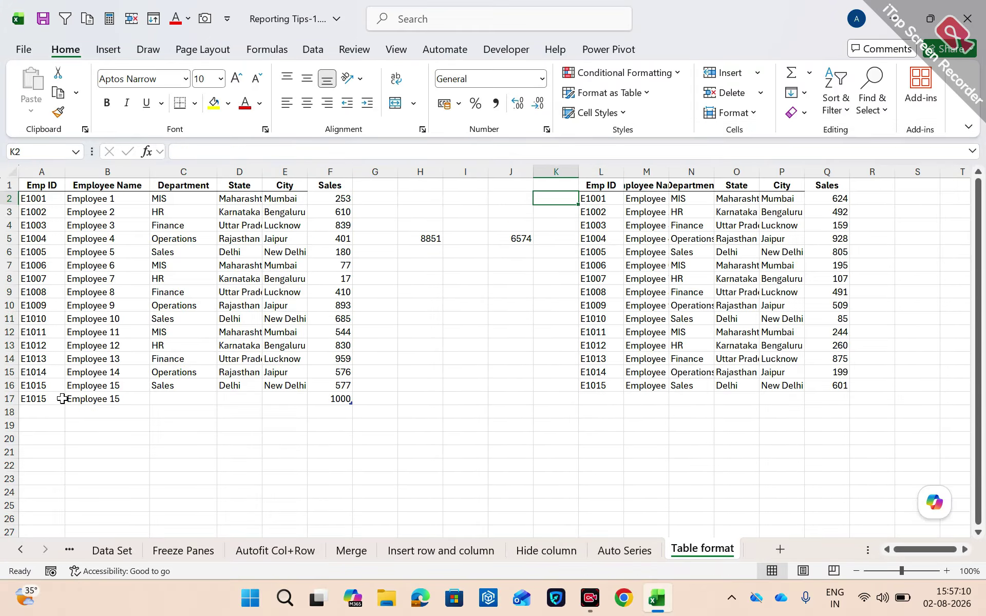
pyautogui.hotkey('ctrl', 'shift', 'Down')
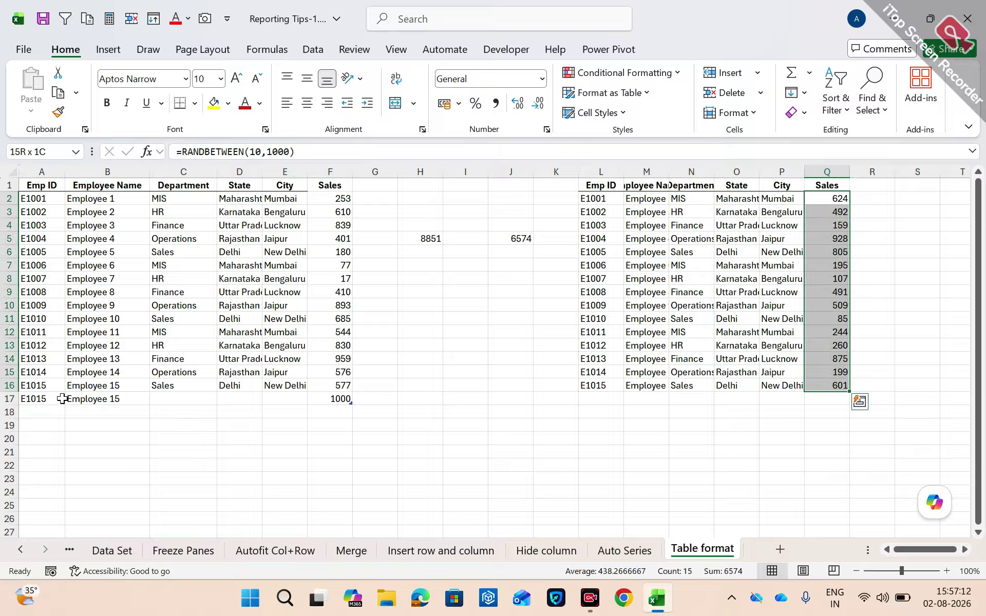
pyautogui.hotkey('ctrl', 'c')
pyautogui.hotkey('ctrl', 'alt', 'v')
pyautogui.press('v')
pyautogui.press('Return')
pyautogui.press('Escape')
# Fill the Department, State and City from C16:E16 down into row 17 of the table
pyautogui.press('Left')
pyautogui.press('Left')
pyautogui.press('Left')
pyautogui.press('Left')
pyautogui.press('Left')
pyautogui.press('Left')
pyautogui.press('Left')
pyautogui.press('Left')
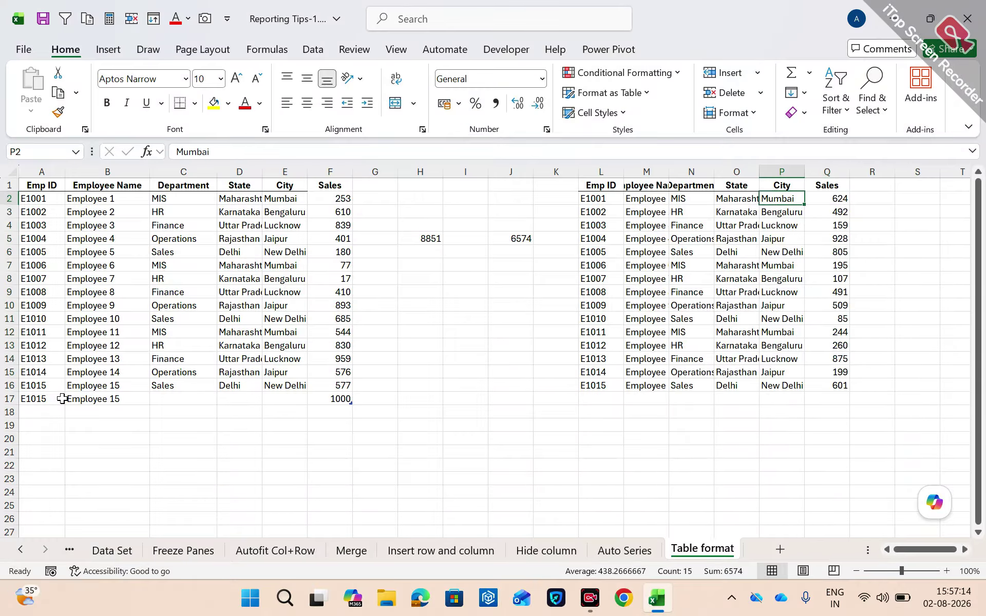
pyautogui.press('Left')
pyautogui.press('Left')
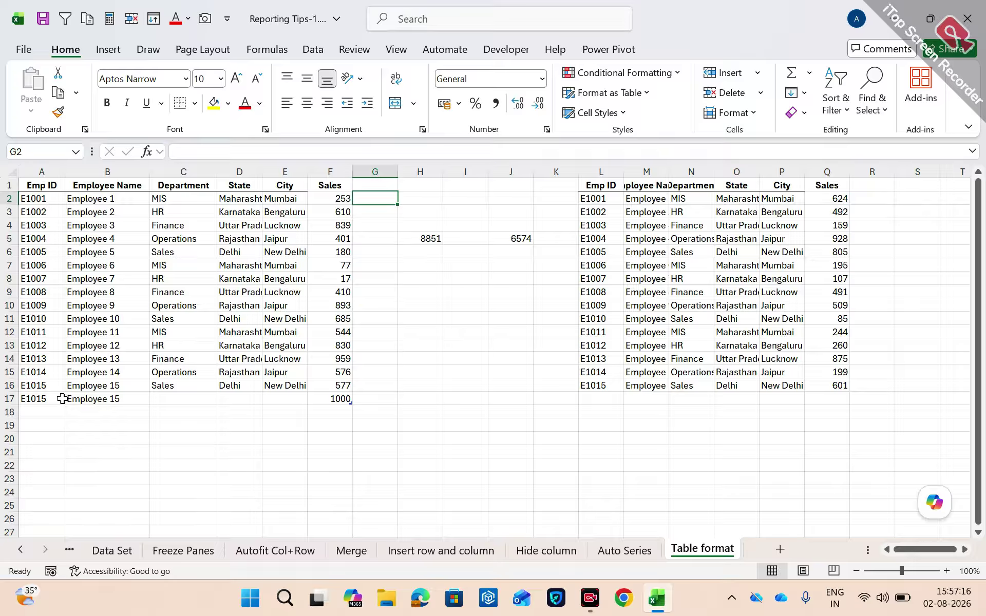
pyautogui.press('Down')
pyautogui.press('Left')
pyautogui.hotkey('ctrl', 'Down')
pyautogui.press('Down')
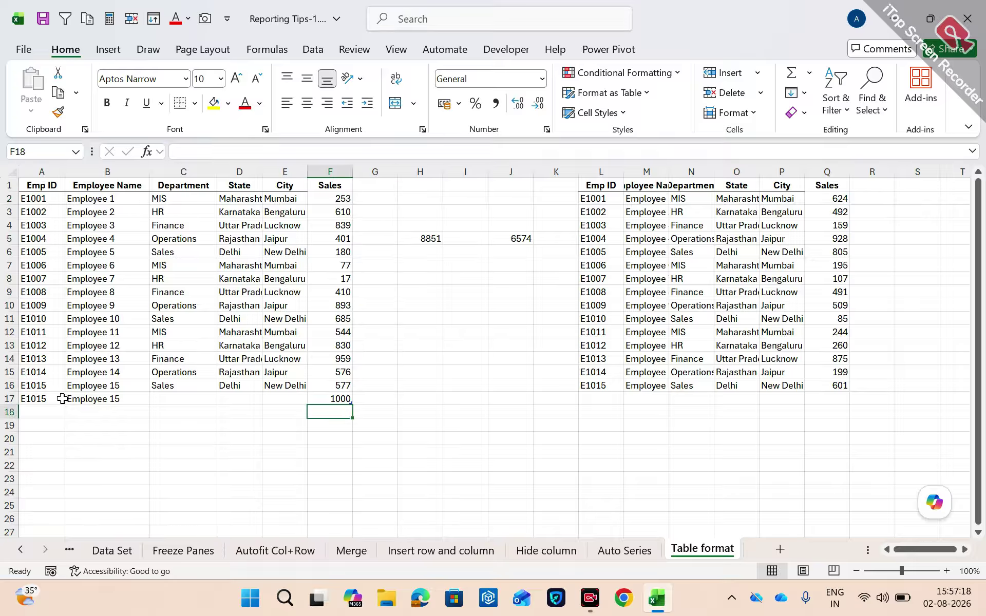
pyautogui.press('Up')
pyautogui.press('Left')
pyautogui.press('Left')
pyautogui.press('Left')
pyautogui.hotkey('shift', 'Up')
pyautogui.hotkey('shift', 'Right')
pyautogui.hotkey('shift', 'Right')
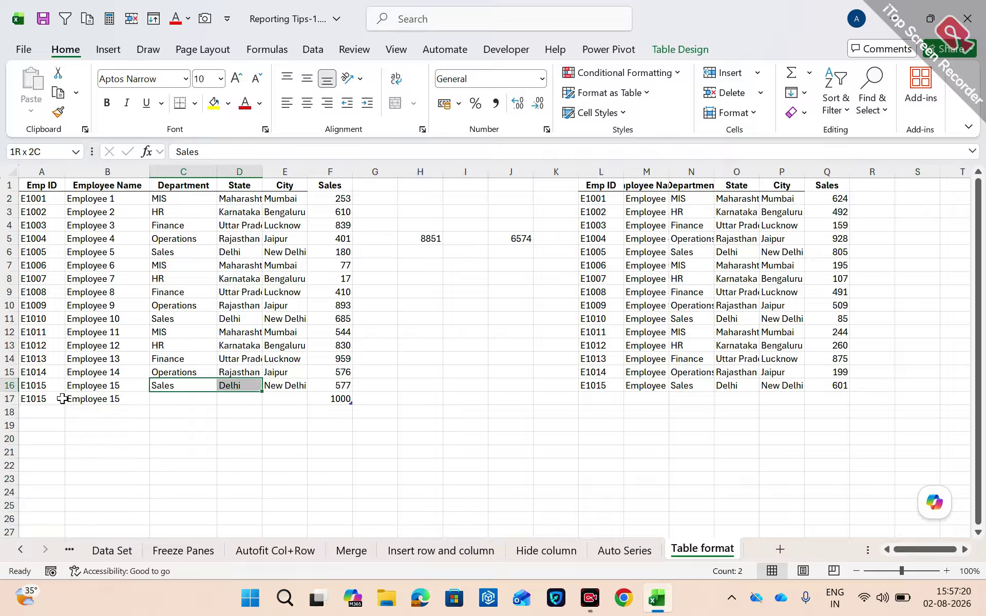
pyautogui.hotkey('ctrl', 'd')
pyautogui.hotkey('shift', 'BackSpace')
# Fill the Emp ID and Employee Name from A17:B17 down into row 18 of the table
pyautogui.press('Down')
pyautogui.press('Left')
pyautogui.press('Left')
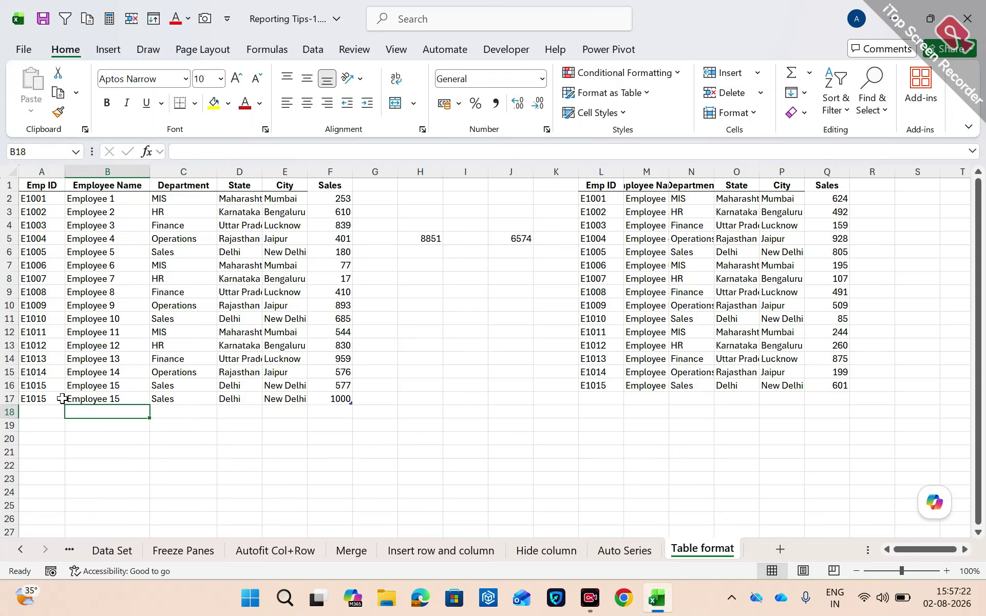
pyautogui.press('Up')
pyautogui.hotkey('shift', 'Right')
pyautogui.hotkey('shift', 'Down')
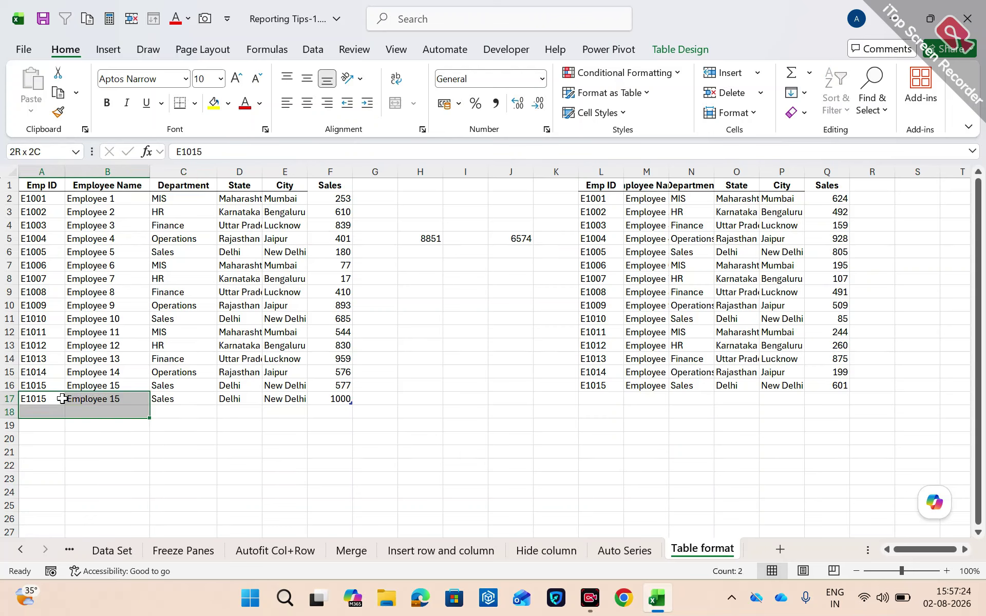
pyautogui.hotkey('ctrl', 'd')
# Enter 10000 as the Sales value in F18 and select the table total in H5
pyautogui.press('Right')
pyautogui.press('Right')
pyautogui.press('Right')
pyautogui.press('Right')
pyautogui.press('Right')
pyautogui.press('Down')
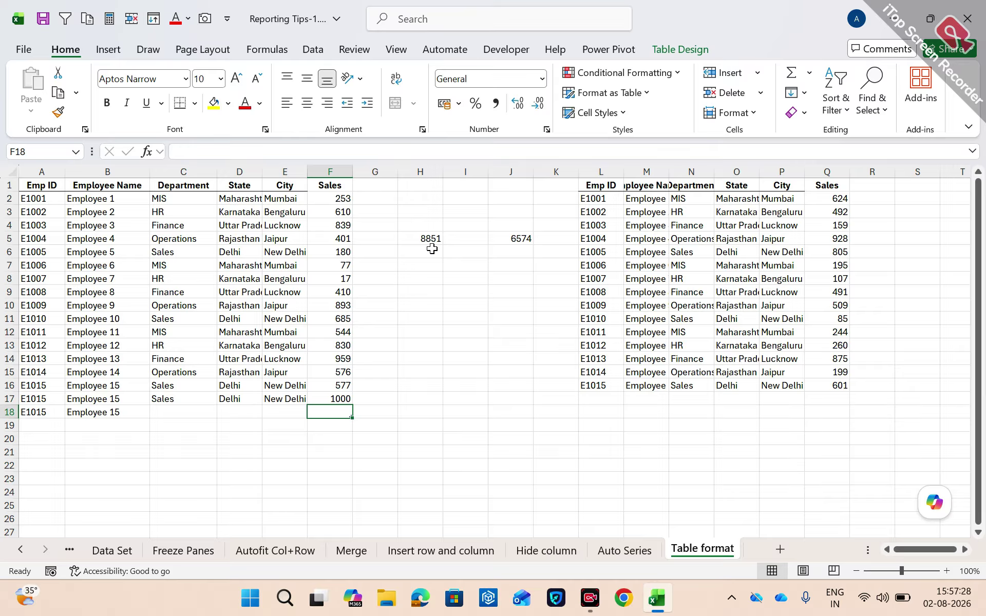
pyautogui.write('10000')
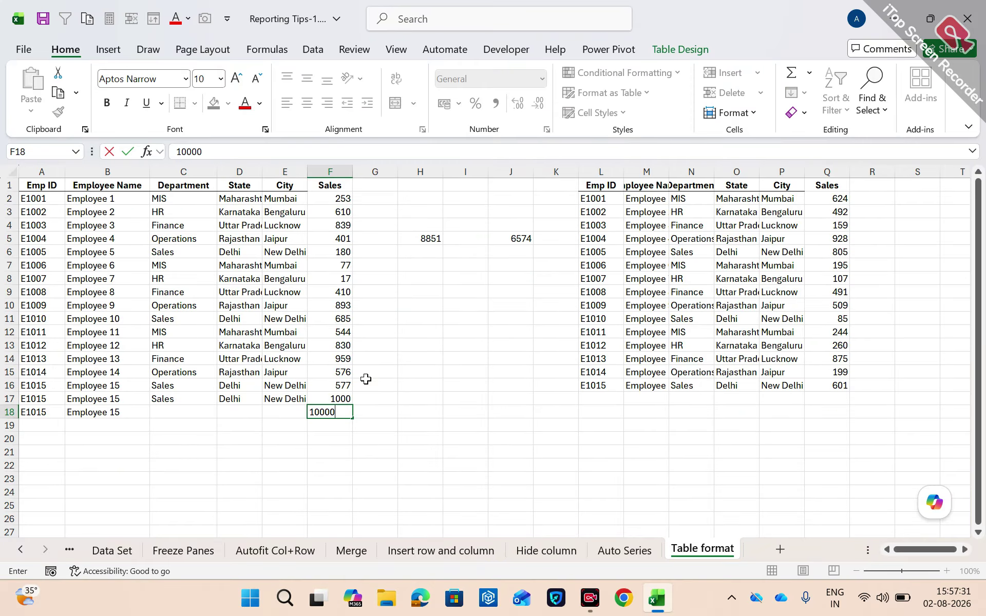
pyautogui.press('Return')
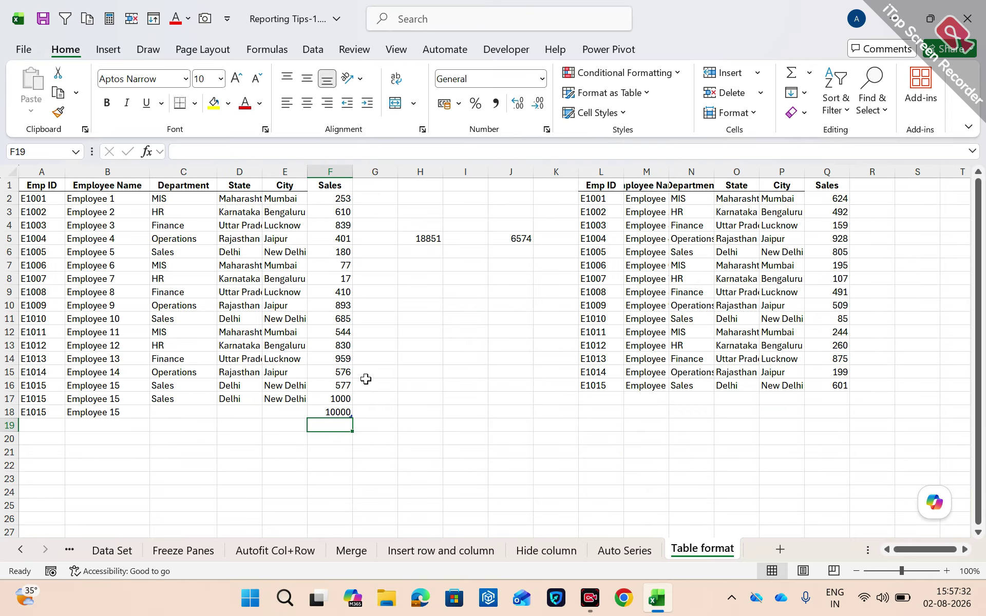
pyautogui.click(417, 241)
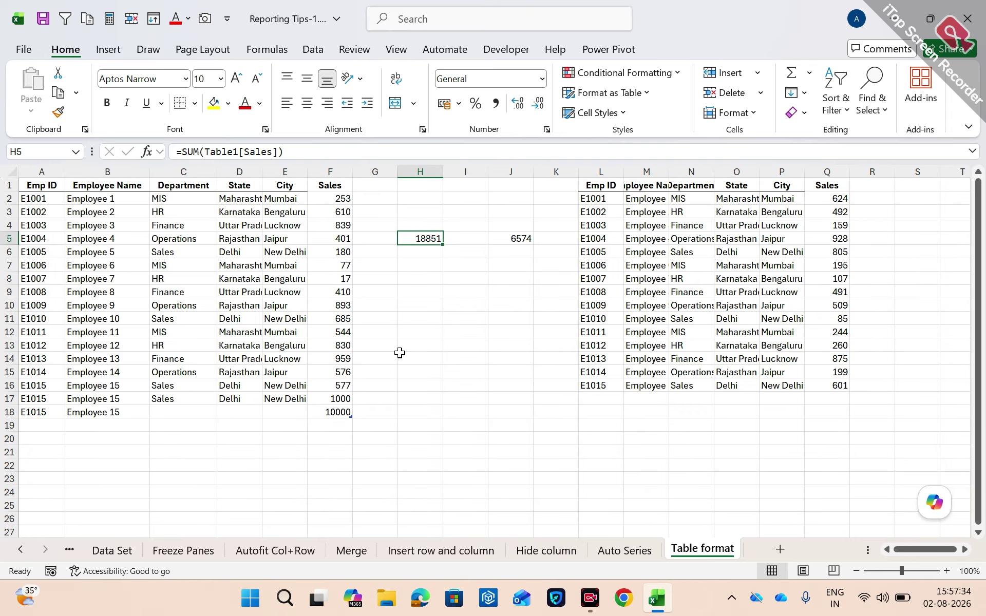
# Fill the second block's last record from L16:P16 down into row 17
pyautogui.click(615, 386)
pyautogui.hotkey('shift', 'Right')
pyautogui.hotkey('shift', 'Right')
pyautogui.hotkey('shift', 'Right')
pyautogui.hotkey('shift', 'Down')
pyautogui.hotkey('shift', 'Right')
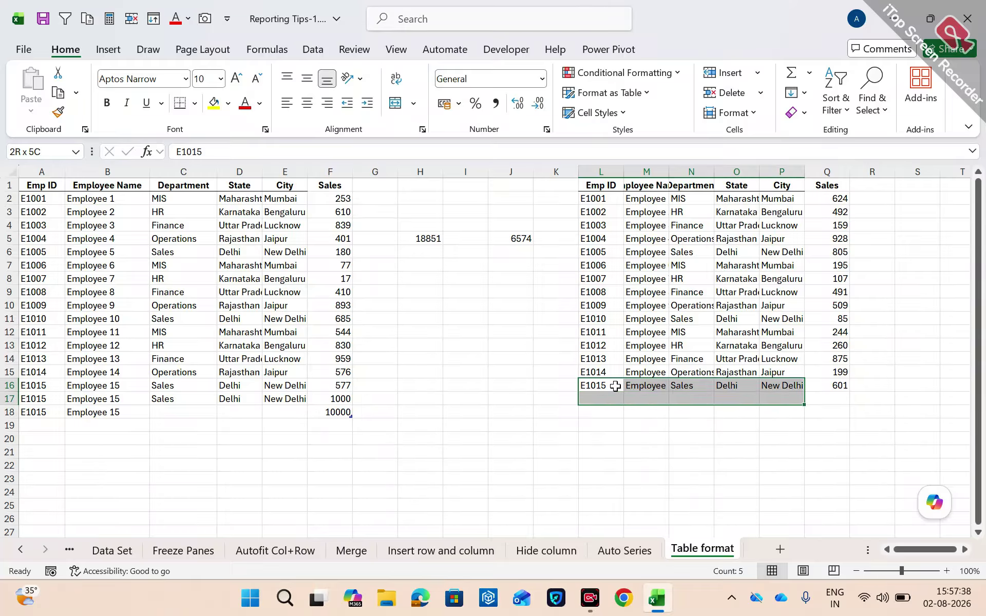
pyautogui.hotkey('ctrl', 'd')
# Enter 1000 as the Sales value in Q17 of the second data block
pyautogui.press('Right')
pyautogui.press('Right')
pyautogui.press('Right')
pyautogui.press('Right')
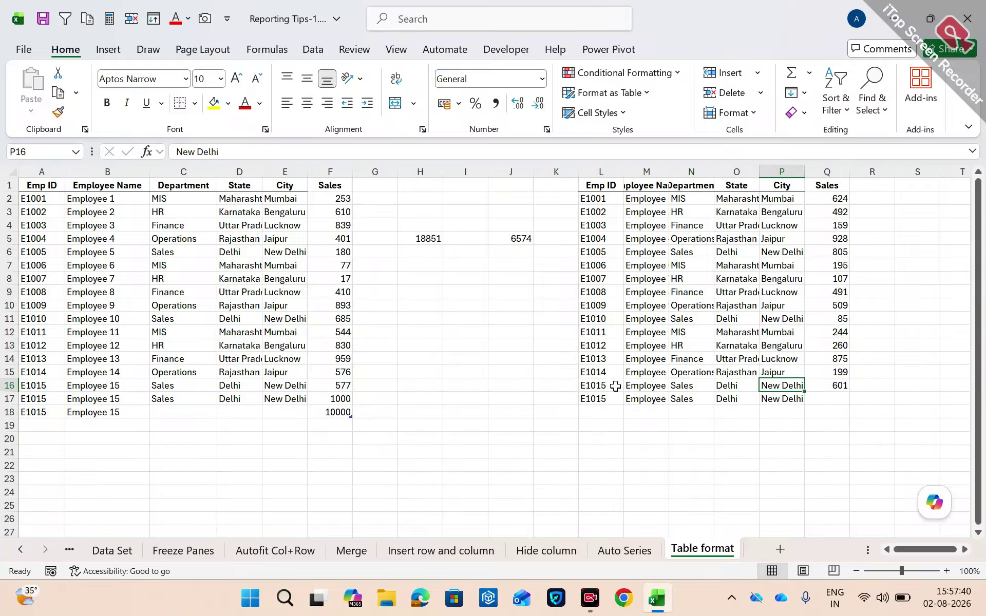
pyautogui.press('Right')
pyautogui.press('Down')
pyautogui.write('10')
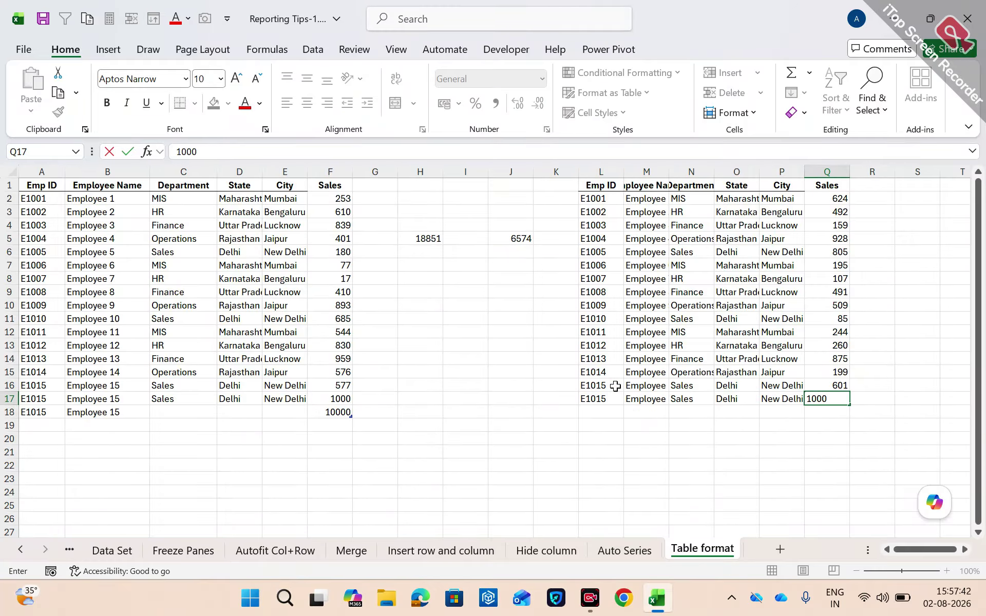
pyautogui.write('00')
pyautogui.press('Return')
pyautogui.press('Up')
pyautogui.press('Left')
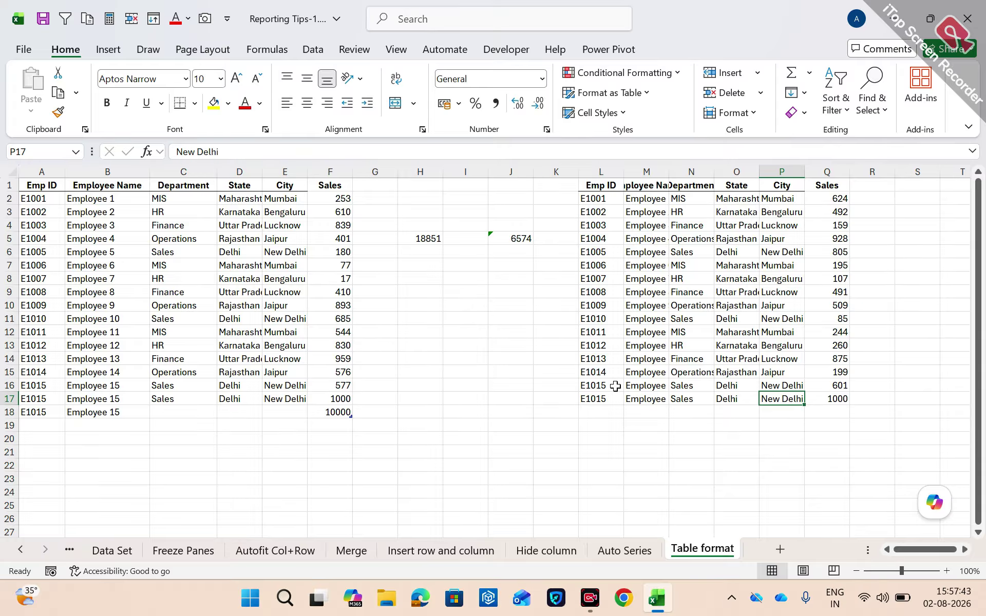
pyautogui.click(556, 242)
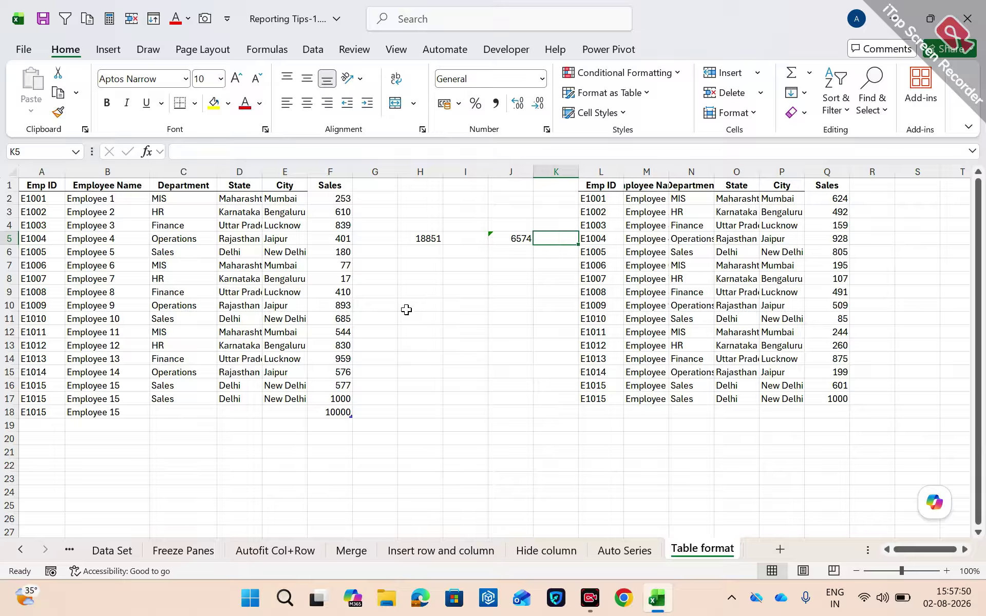
# Copy the Department header and entries in C1:C17 to a new list starting at H9
pyautogui.click(158, 203)
pyautogui.press('Up')
pyautogui.hotkey('ctrl', 'shift', 'Down')
pyautogui.hotkey('ctrl', 'c')
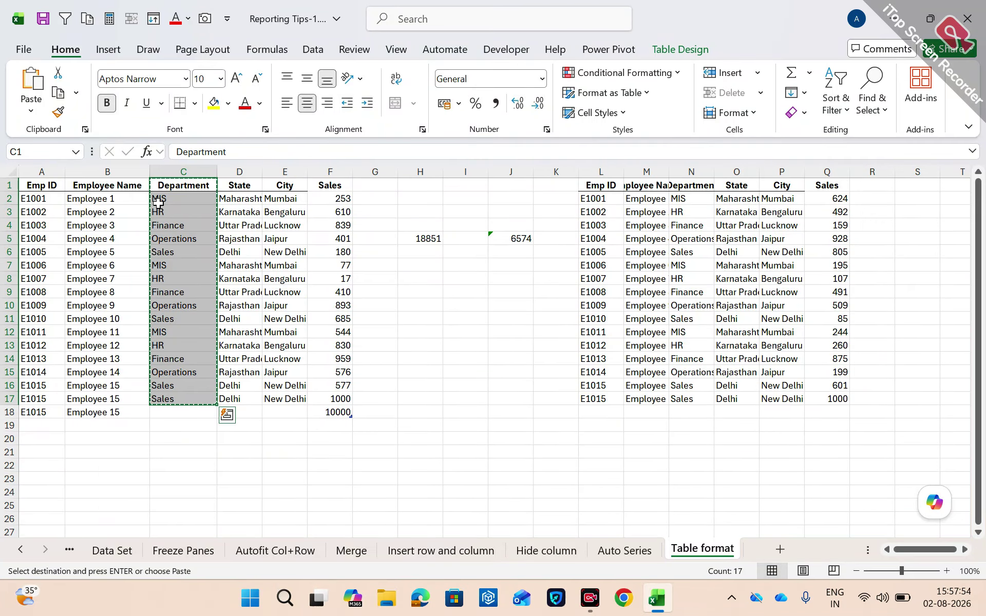
pyautogui.press('Right')
pyautogui.press('Right')
pyautogui.press('Right')
pyautogui.press('Right')
pyautogui.press('Right')
pyautogui.press('Down')
pyautogui.press('Down')
pyautogui.press('Down')
pyautogui.press('Down')
pyautogui.press('Down')
pyautogui.press('Down')
pyautogui.press('Down')
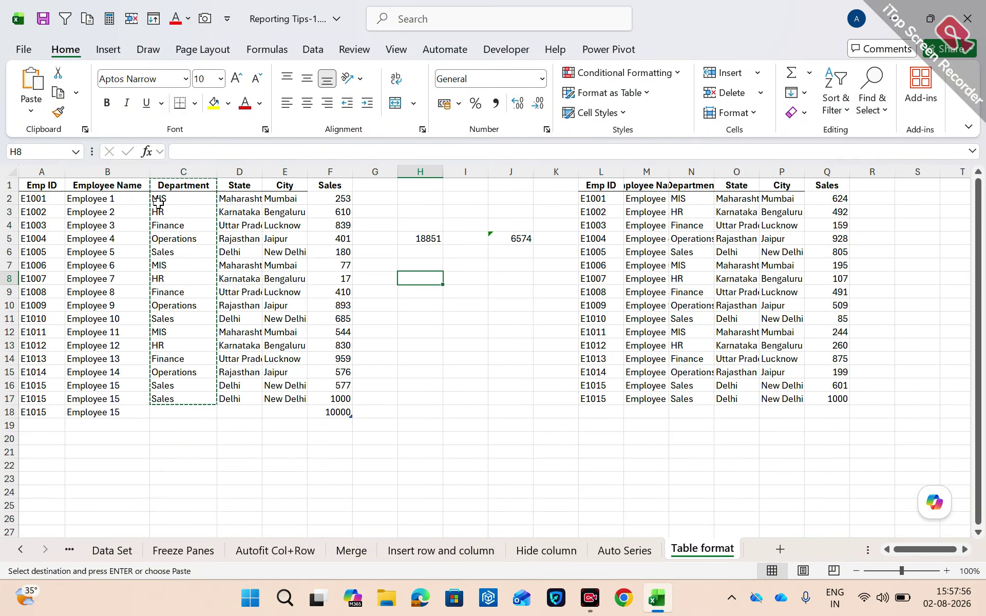
pyautogui.press('Down')
pyautogui.hotkey('ctrl', 'v')
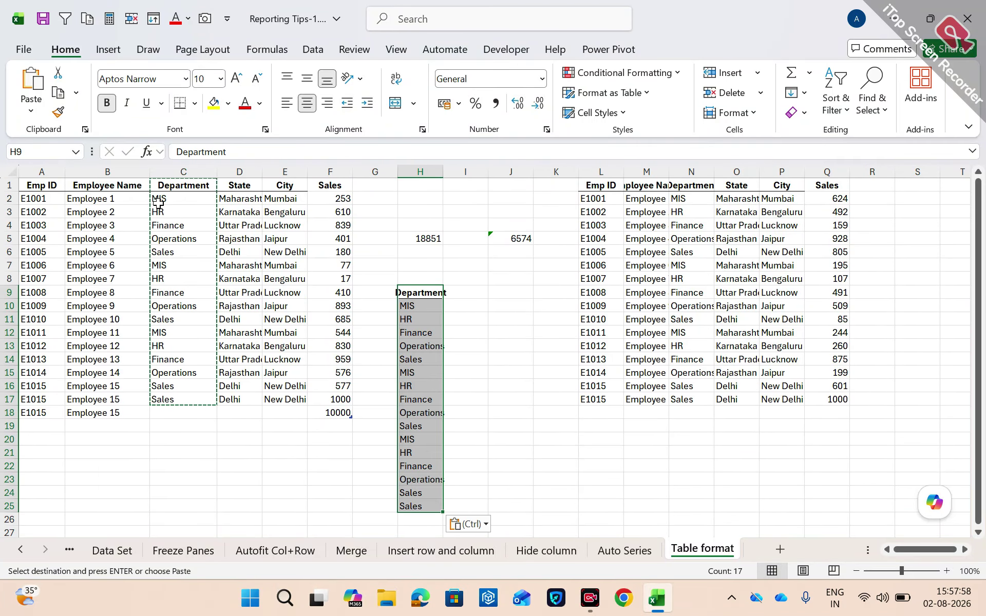
# Remove the duplicate entries from the Department list in column H, treating the first row as a header
pyautogui.hotkey('alt', 'a')
pyautogui.press('m')
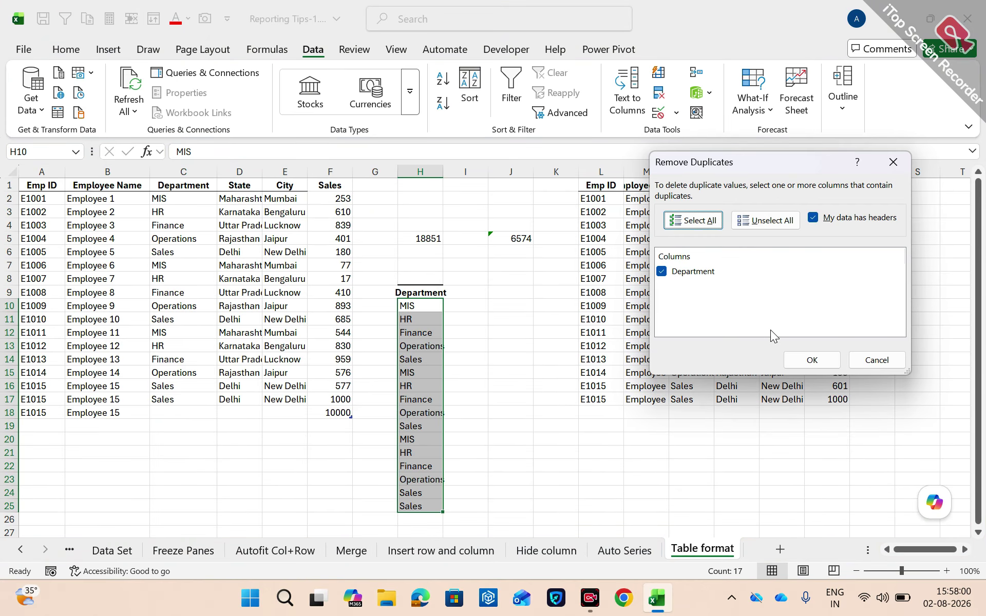
pyautogui.click(800, 357)
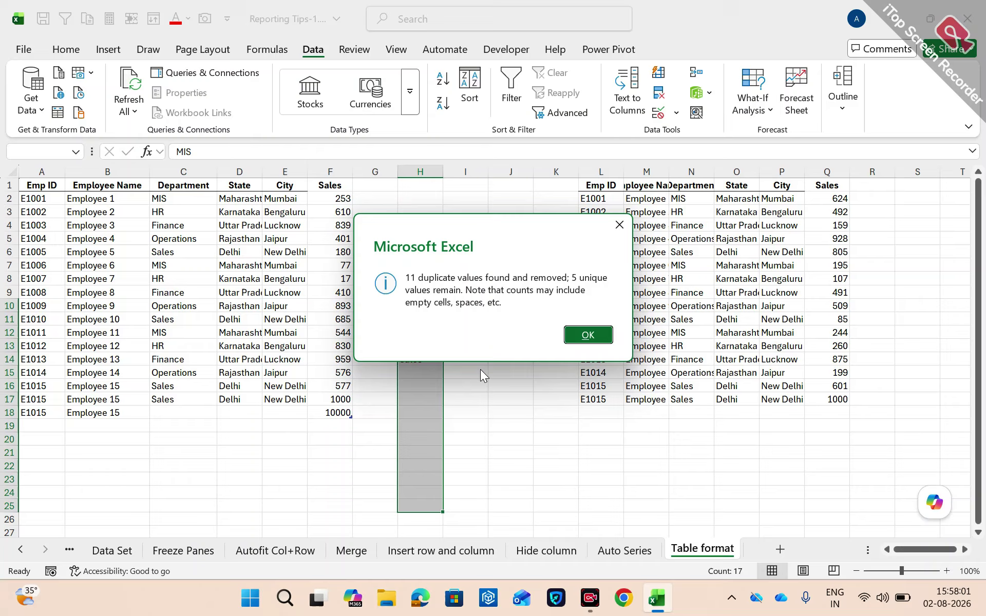
pyautogui.click(588, 334)
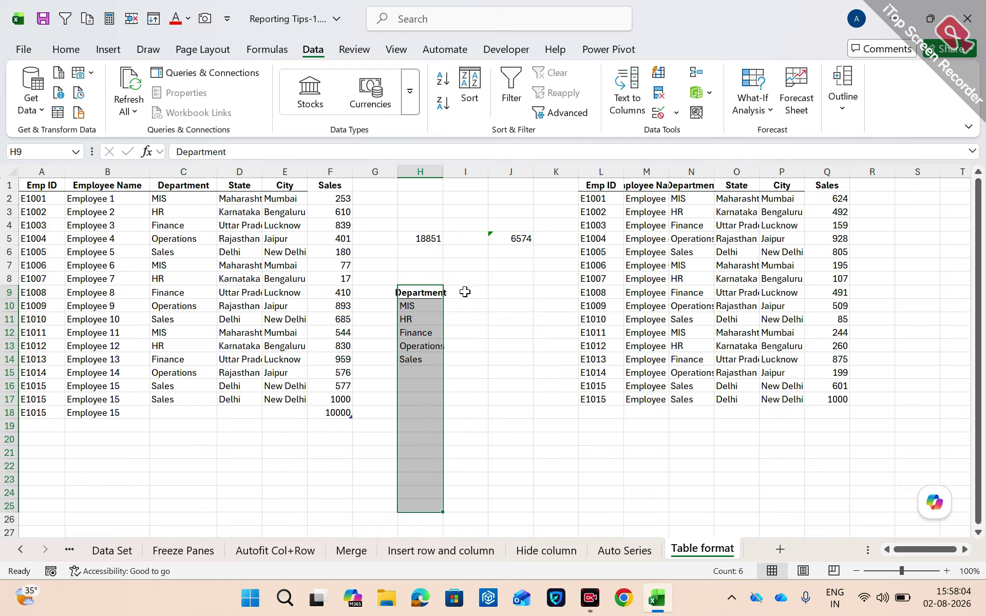
pyautogui.click(673, 117)
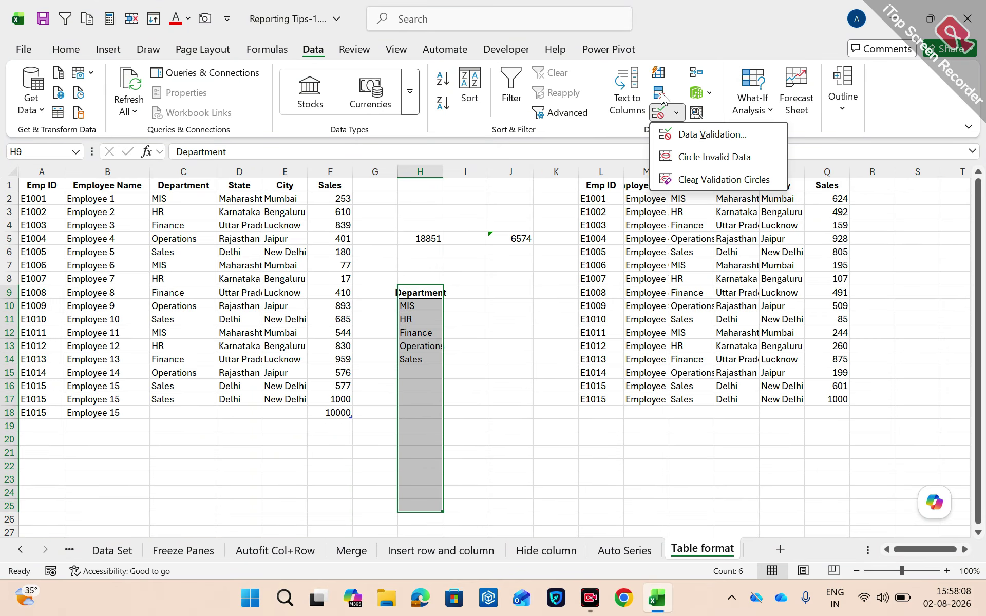
pyautogui.click(662, 96)
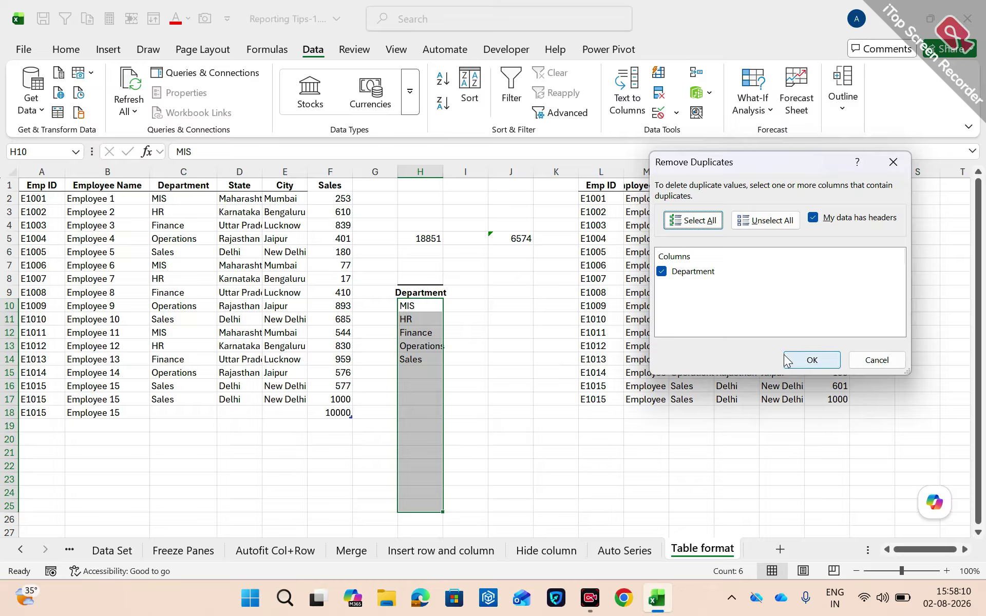
pyautogui.press('Return')
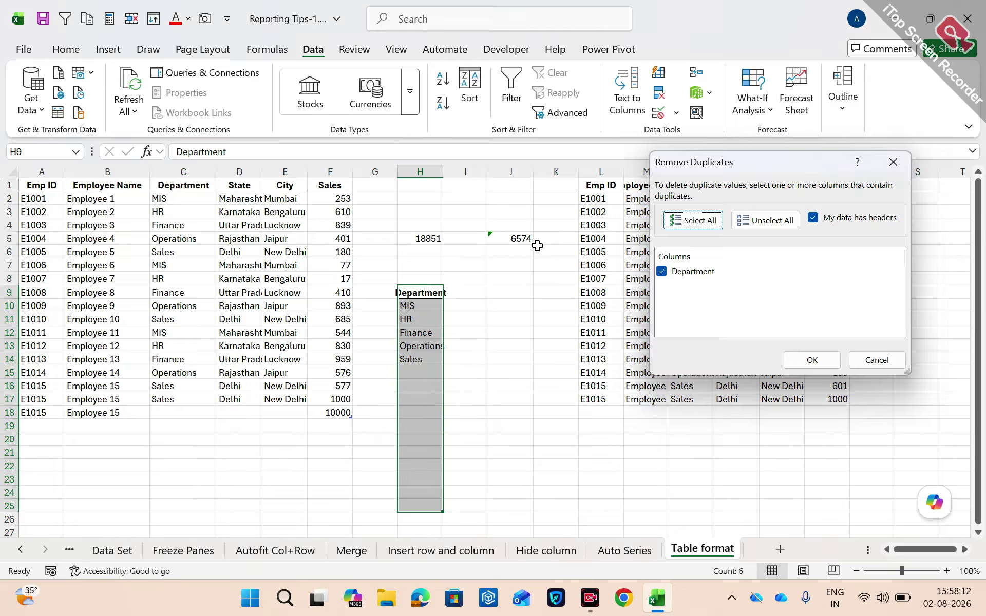
# Copy the unique Department list in H9:H14 to a second list starting at J9
pyautogui.click(431, 296)
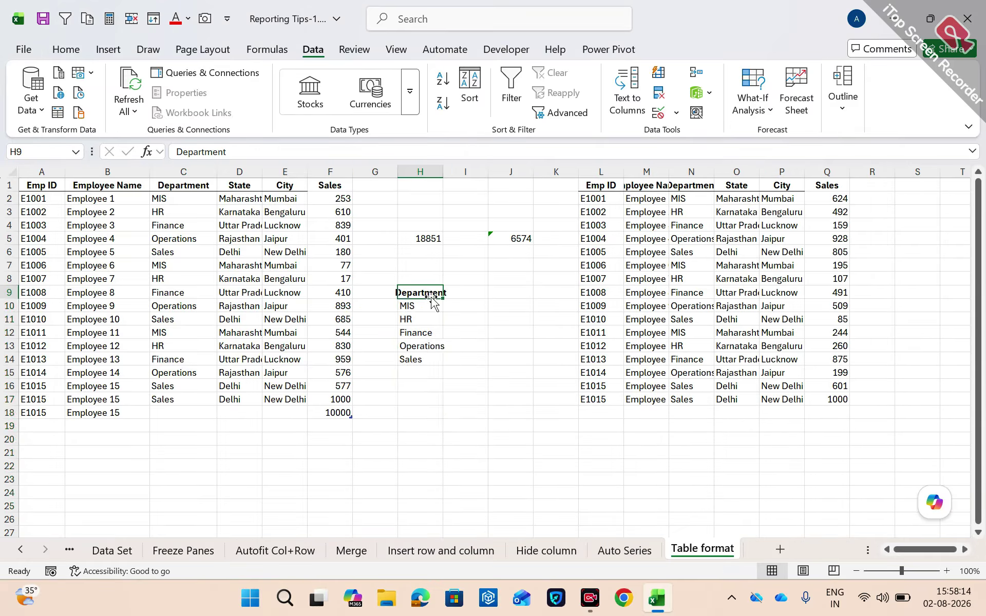
pyautogui.hotkey('shift', 'Down')
pyautogui.hotkey('shift', 'Down')
pyautogui.hotkey('shift', 'Down')
pyautogui.hotkey('shift', 'Down')
pyautogui.hotkey('shift', 'Down')
pyautogui.hotkey('ctrl', 'c')
pyautogui.press('Right')
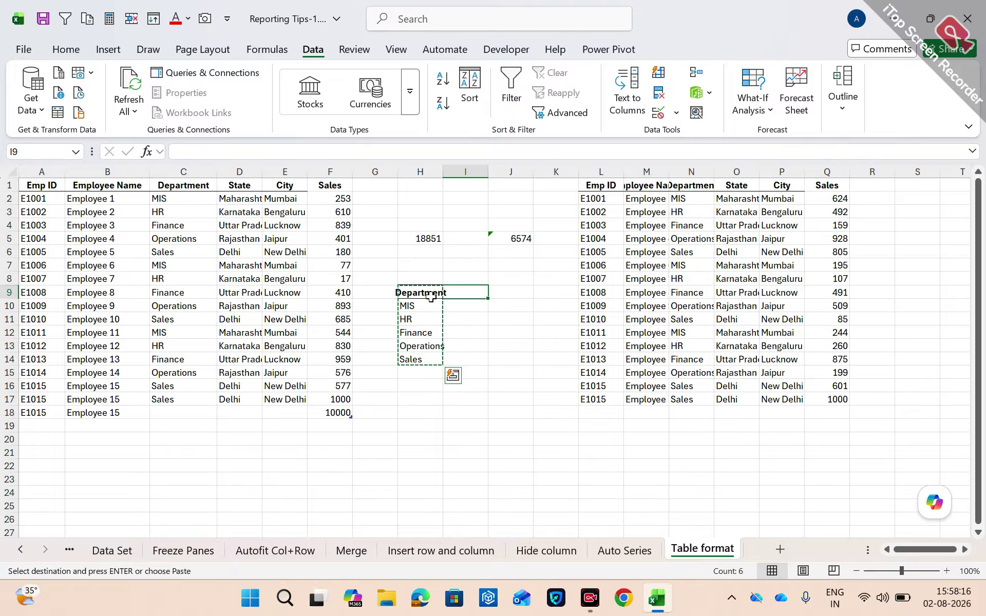
pyautogui.press('Right')
pyautogui.hotkey('ctrl', 'v')
pyautogui.press('Escape')
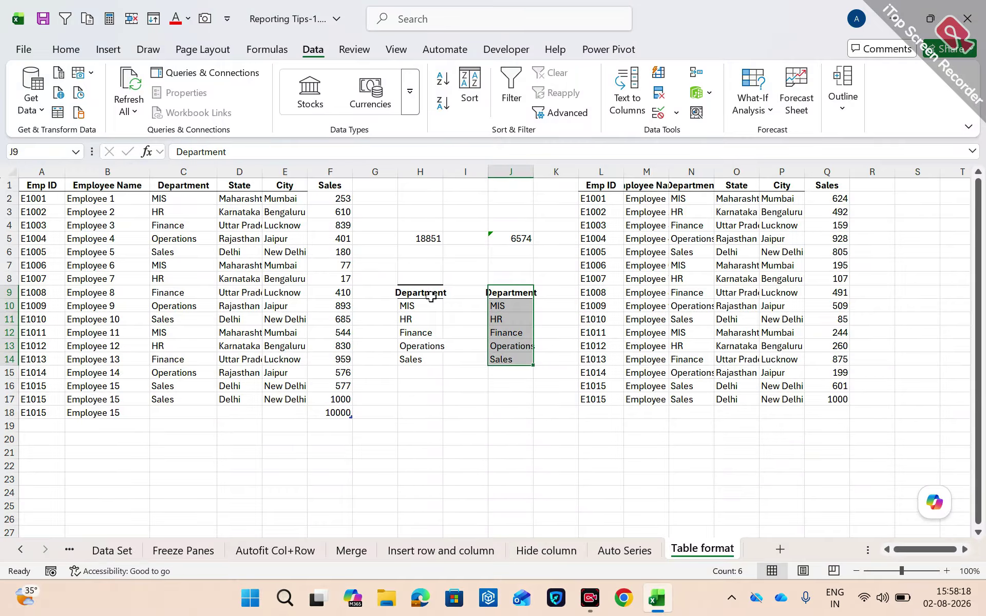
# AutoFit the column widths to the contents of both Department lists in H9:J14
pyautogui.click(431, 297)
pyautogui.hotkey('shift', 'Right')
pyautogui.hotkey('shift', 'Right')
pyautogui.hotkey('shift', 'Down')
pyautogui.hotkey('shift', 'Down')
pyautogui.hotkey('shift', 'Down')
pyautogui.hotkey('shift', 'Down')
pyautogui.hotkey('shift', 'Down')
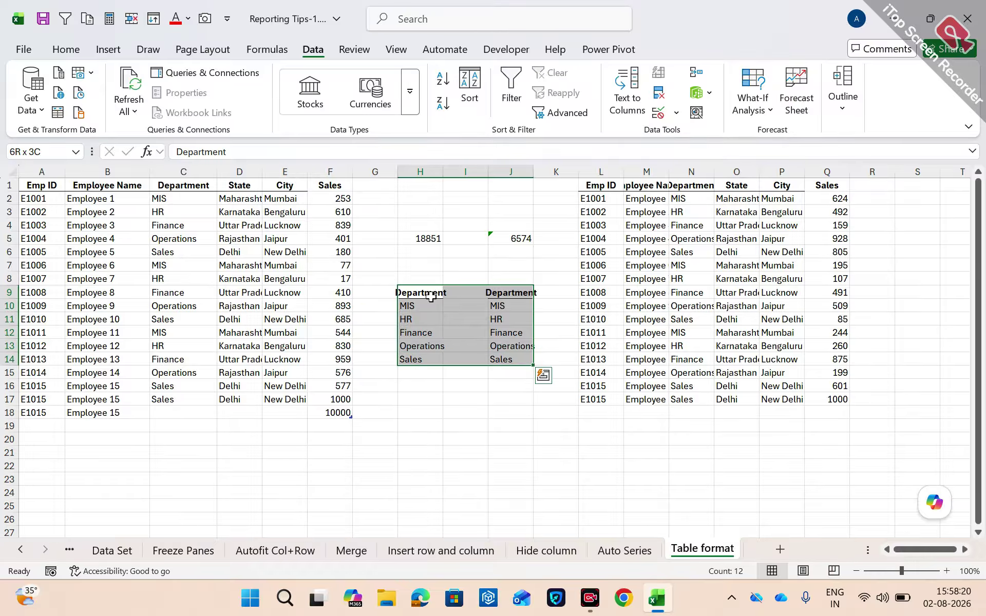
pyautogui.hotkey('alt', 'h')
pyautogui.press('o')
pyautogui.press('i')
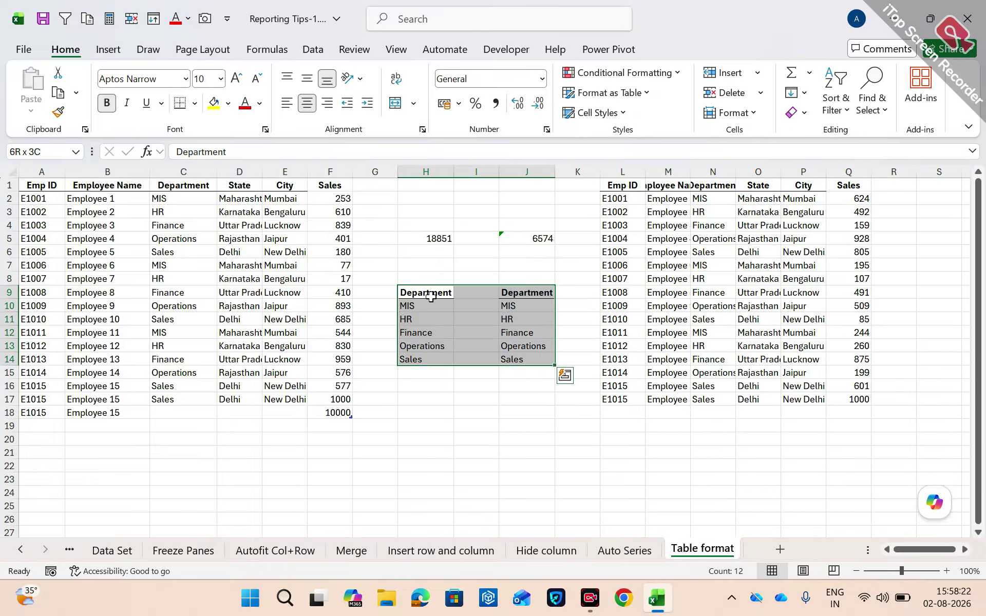
pyautogui.press('Right')
pyautogui.press('Left')
pyautogui.press('Down')
pyautogui.press('Up')
pyautogui.hotkey('ctrl', 'shift', 'Down')
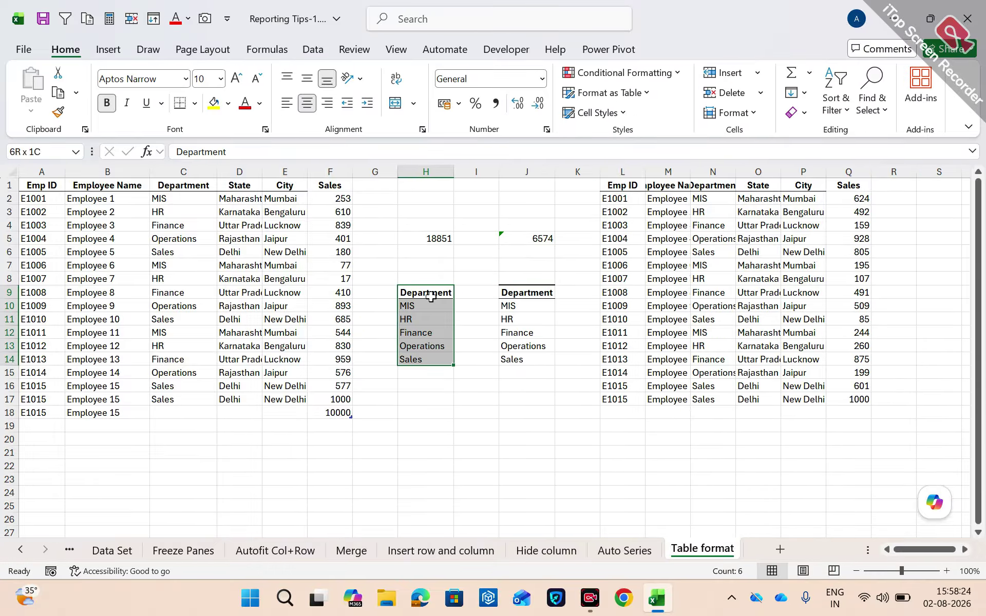
pyautogui.press('Down')
pyautogui.hotkey('ctrl', 'shift', 'Down')
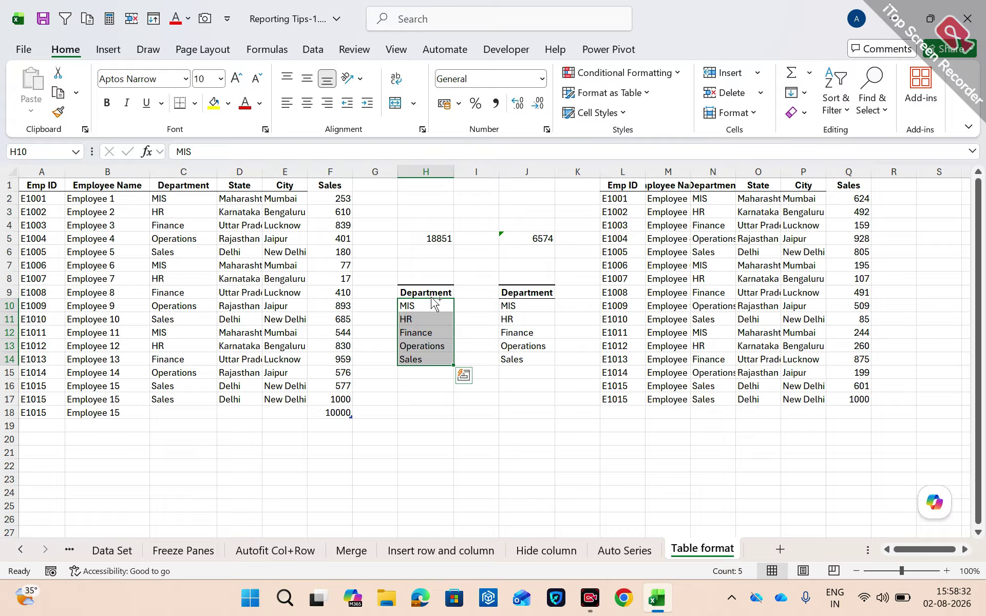
pyautogui.hotkey('ctrl', 't')
pyautogui.press('Escape')
# Convert the Department list in H9:H14 into an Excel table with headers
pyautogui.click(432, 297)
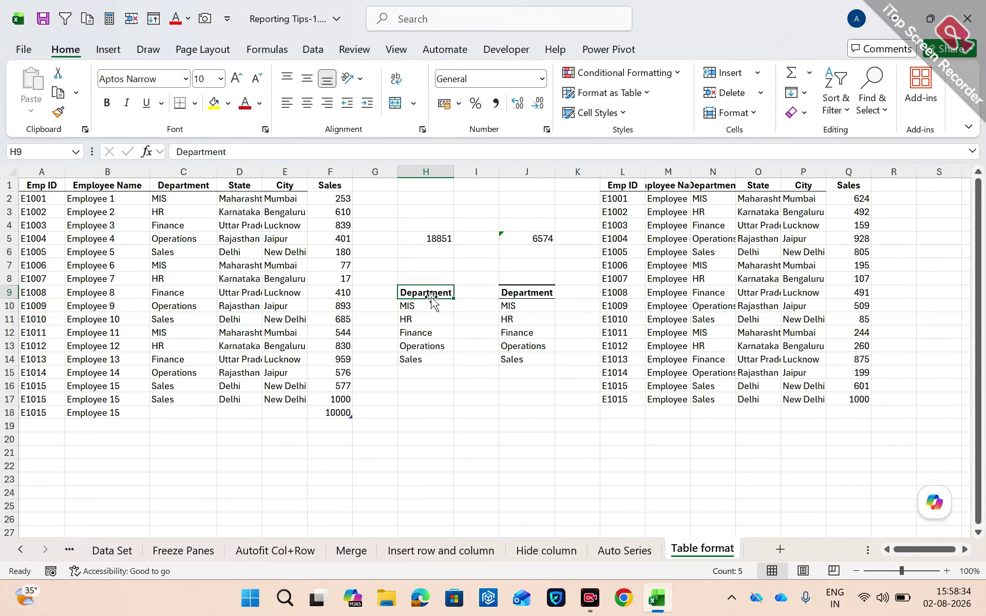
pyautogui.press('Down')
pyautogui.hotkey('ctrl', 't')
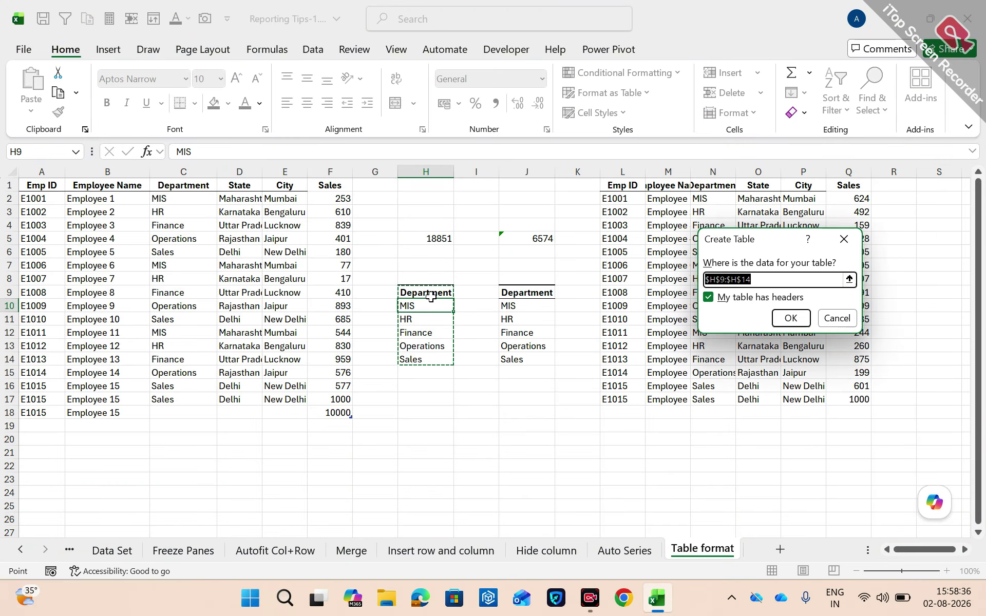
pyautogui.press('Return')
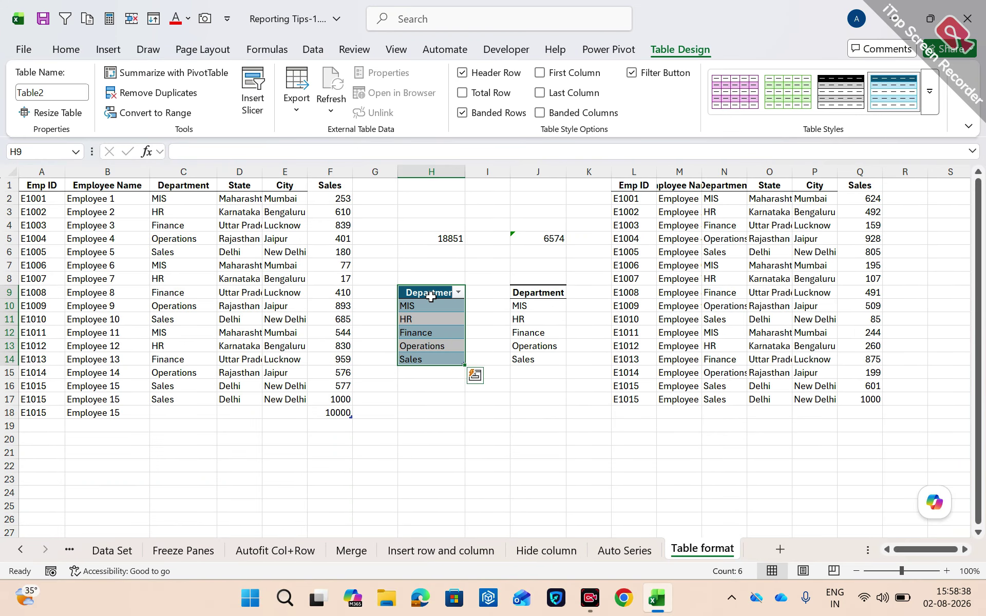
# Apply list data validation to the department entries in H10:H14, using H10:H14 as the source
pyautogui.press('Right')
pyautogui.press('Right')
pyautogui.press('Left')
pyautogui.press('Left')
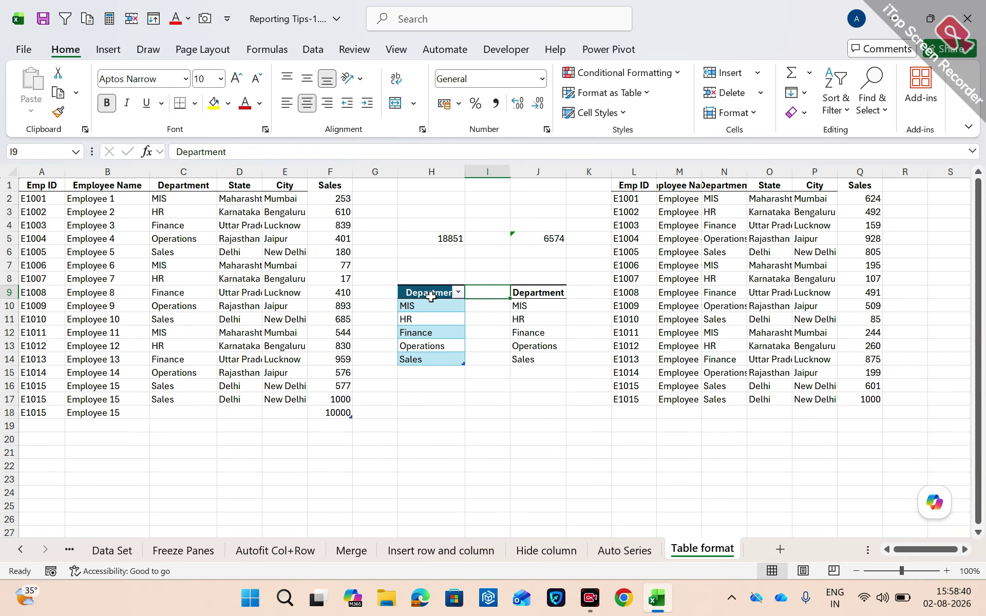
pyautogui.hotkey('ctrl', 'shift', 'Down')
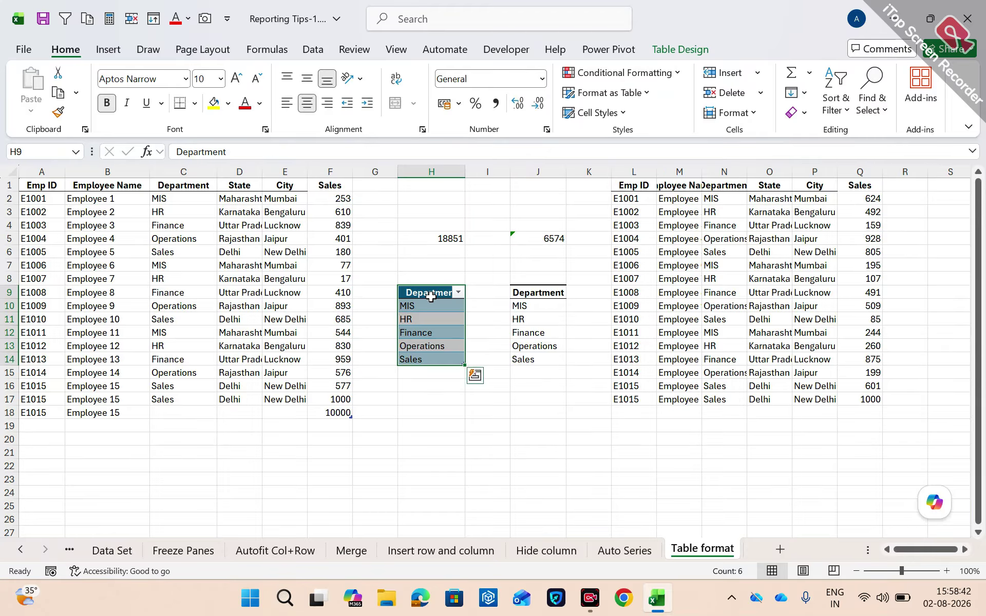
pyautogui.press('Down')
pyautogui.hotkey('ctrl', 'shift', 'Down')
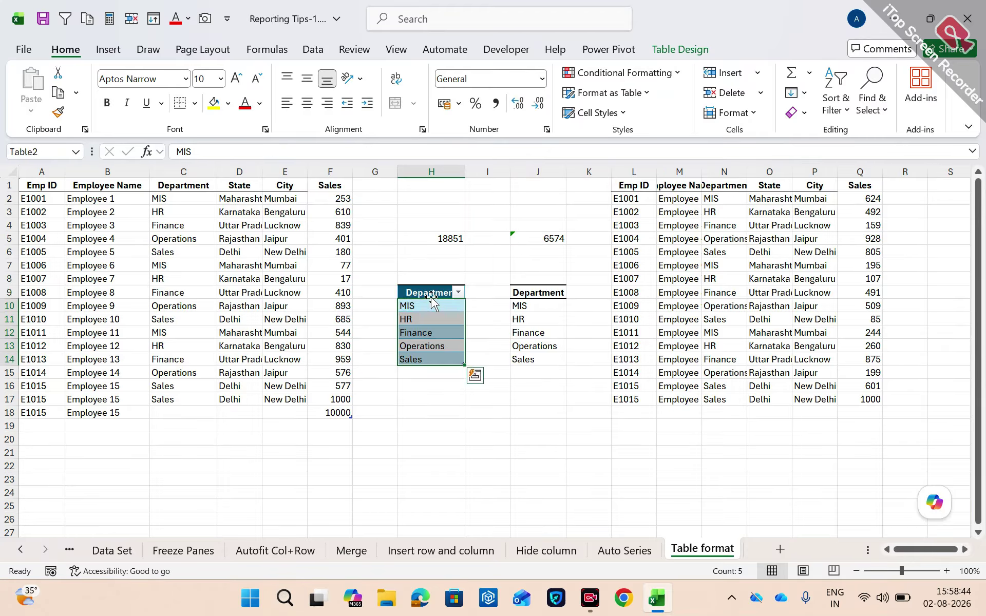
pyautogui.click(314, 51)
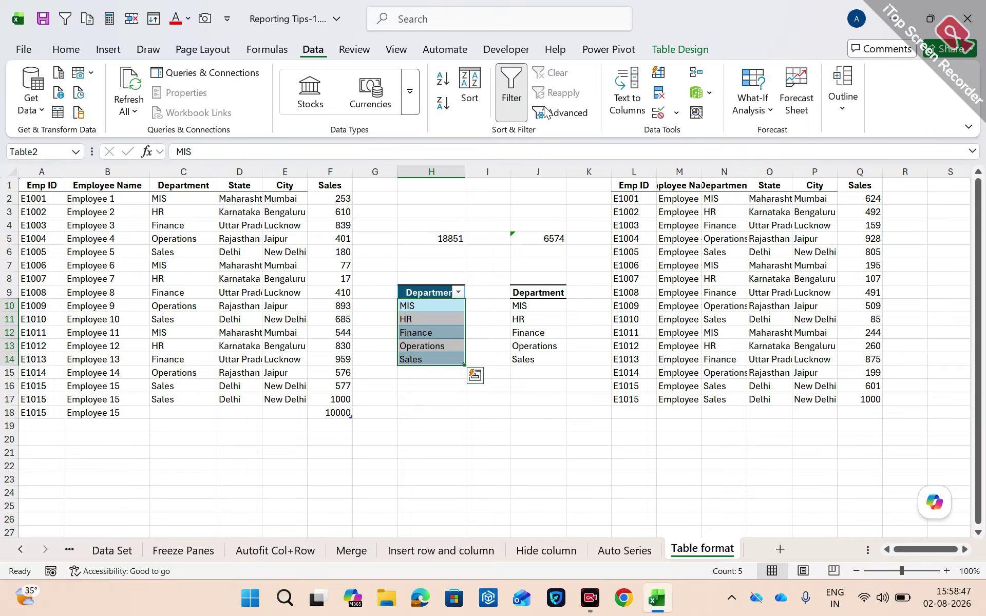
pyautogui.click(677, 114)
pyautogui.click(697, 135)
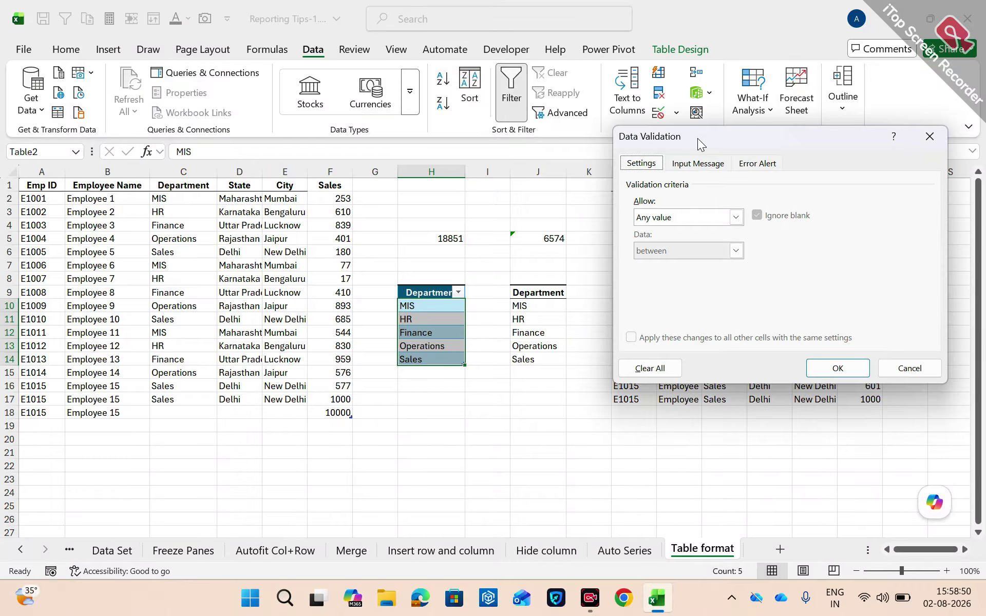
pyautogui.click(680, 213)
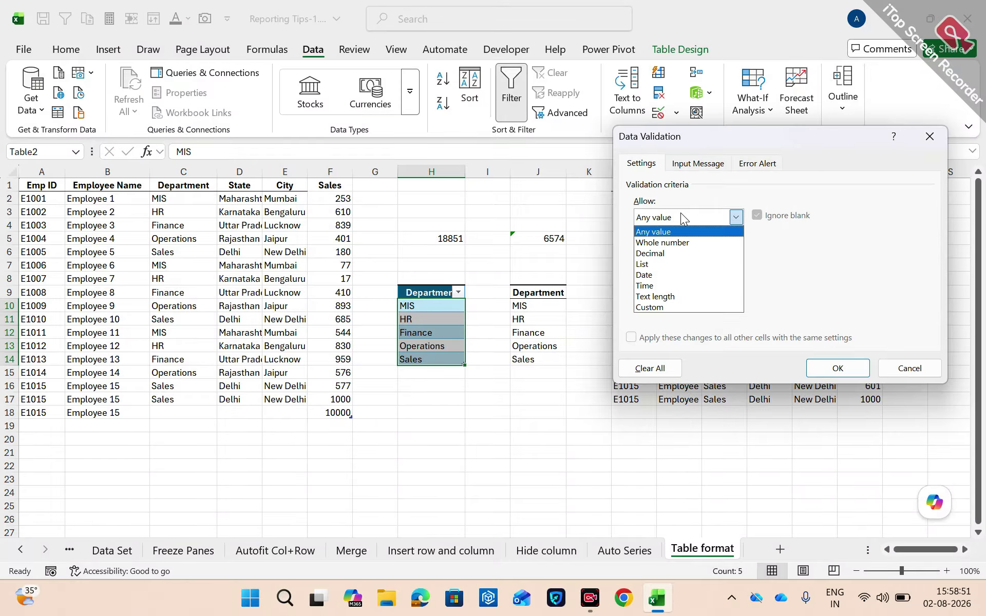
pyautogui.click(659, 263)
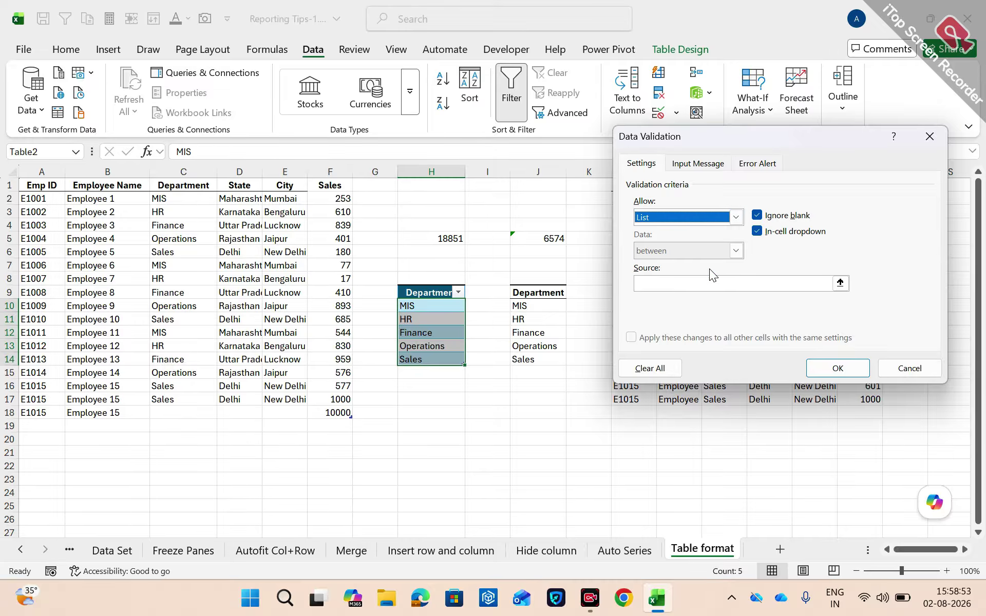
pyautogui.click(846, 289)
pyautogui.moveTo(434, 311); pyautogui.dragTo(434, 359)
pyautogui.press('Return')
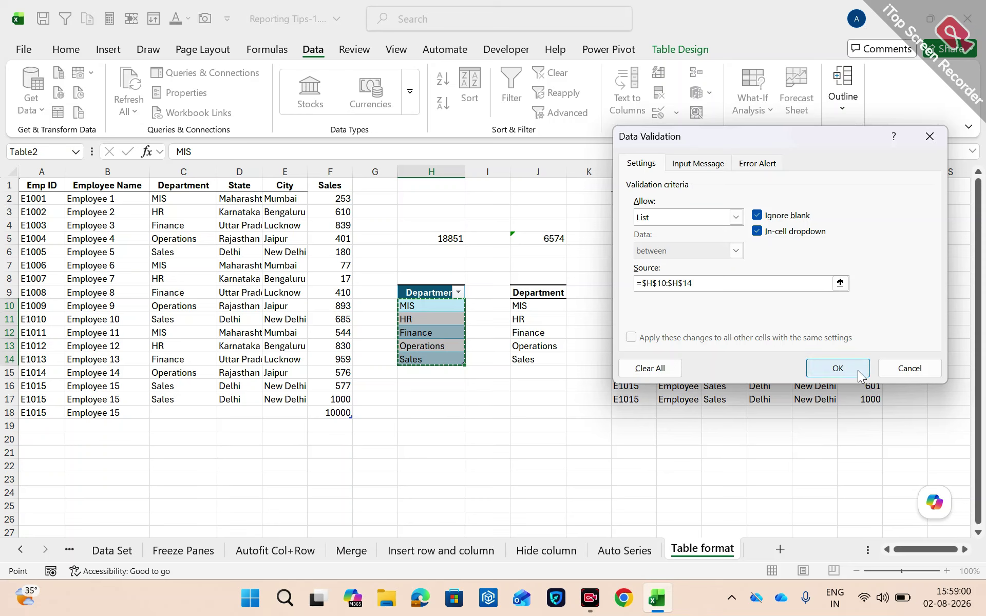
pyautogui.press('Return')
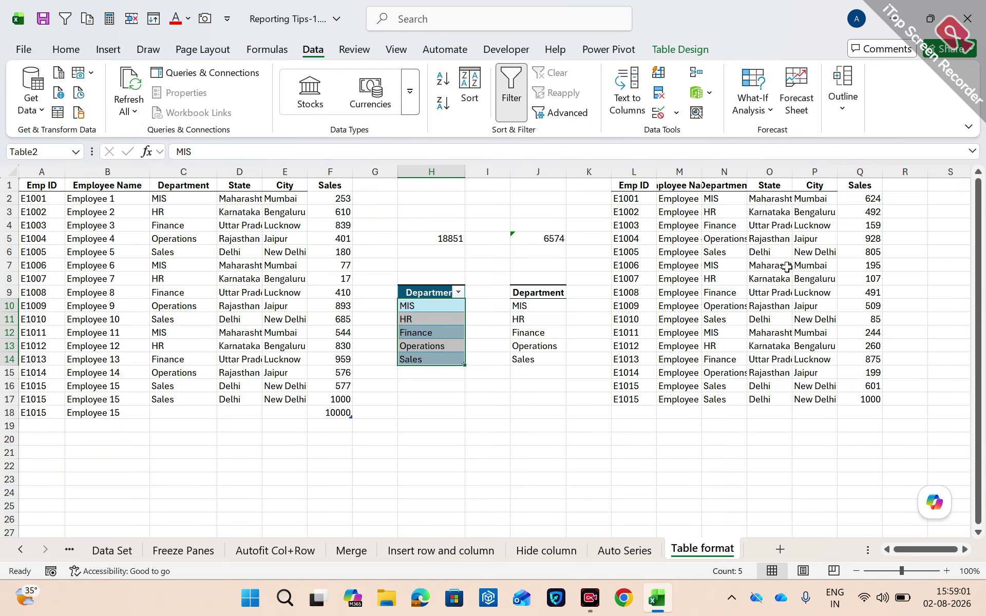
# Add list data validation to cell H21, using the table's department entries in H10:H14 as the source
pyautogui.click(427, 452)
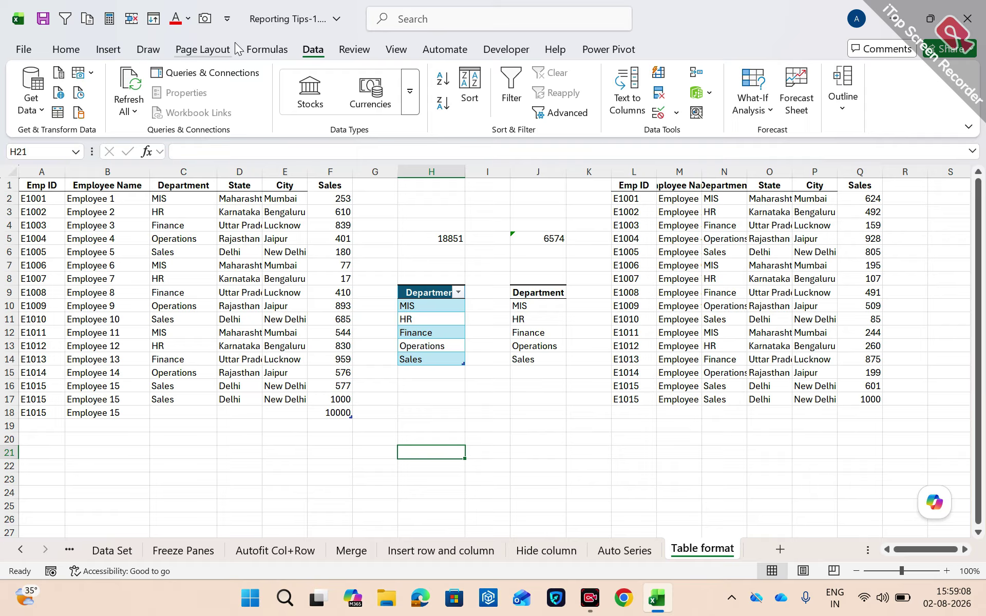
pyautogui.click(676, 112)
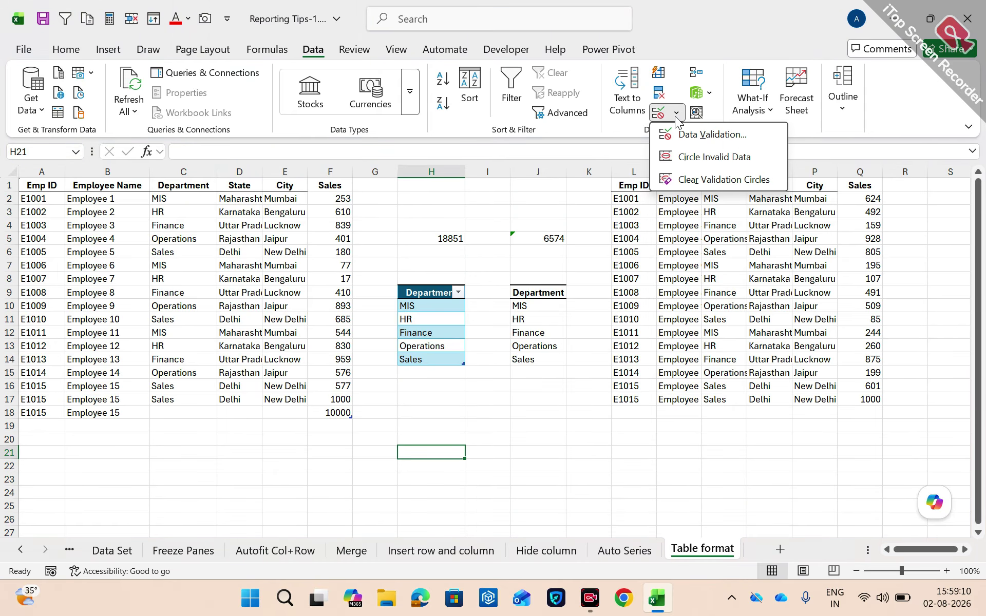
pyautogui.click(693, 133)
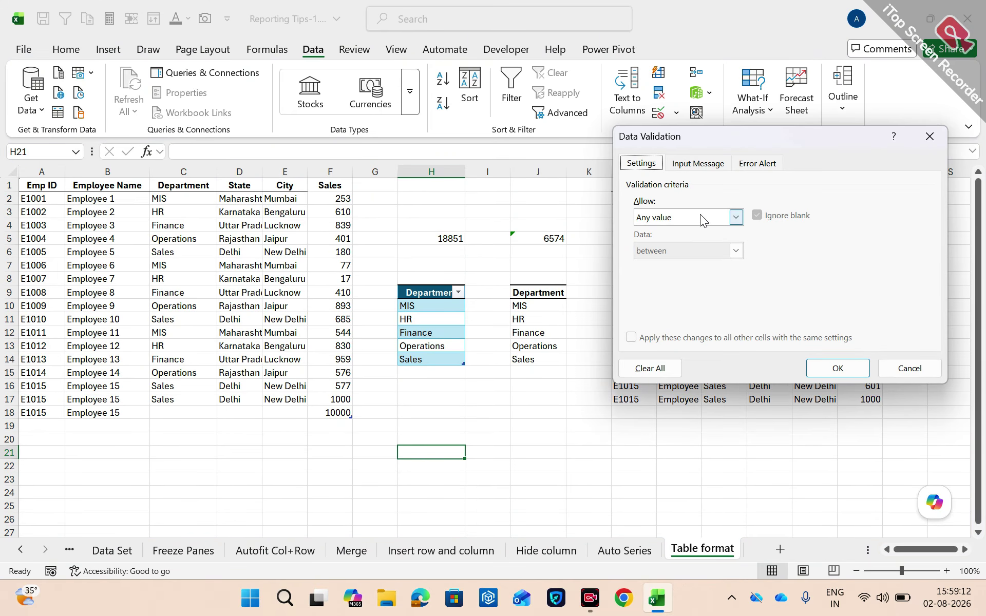
pyautogui.click(701, 215)
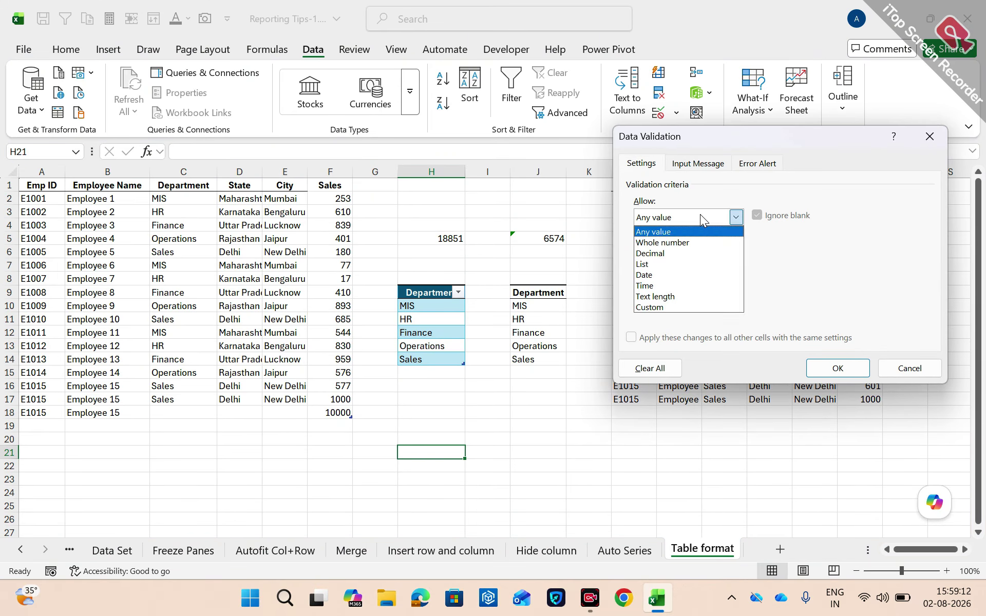
pyautogui.click(668, 264)
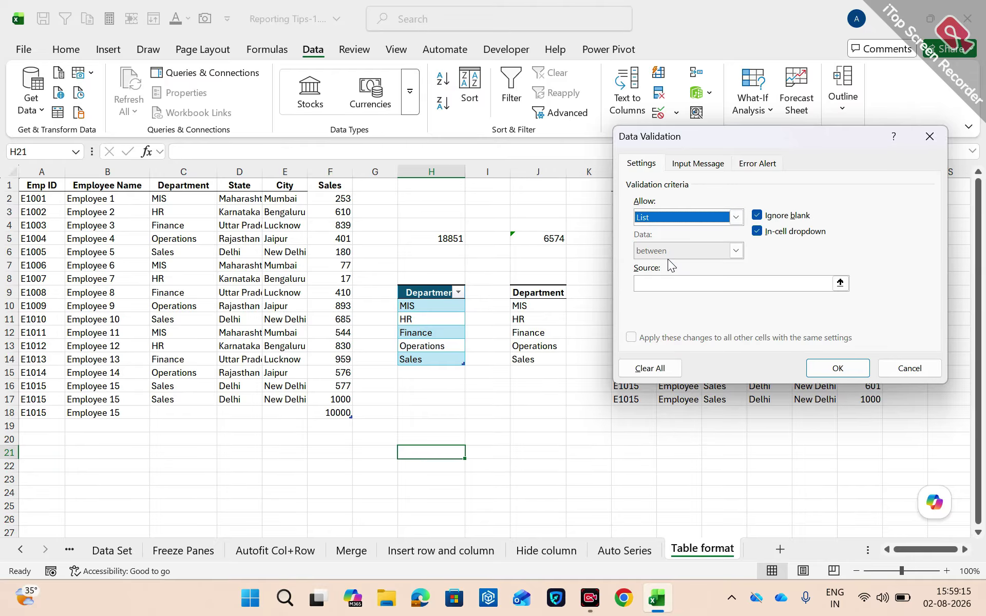
pyautogui.click(841, 284)
pyautogui.click(419, 303)
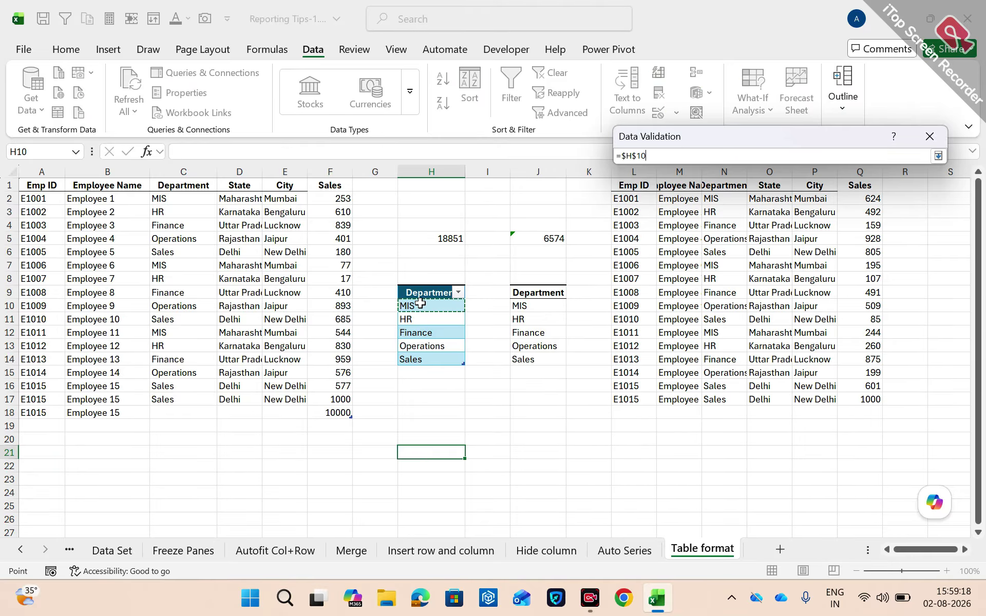
pyautogui.hotkey('shift', 'Down')
pyautogui.hotkey('shift', 'Down')
pyautogui.hotkey('shift', 'Down')
pyautogui.hotkey('shift', 'Down')
pyautogui.press('Return')
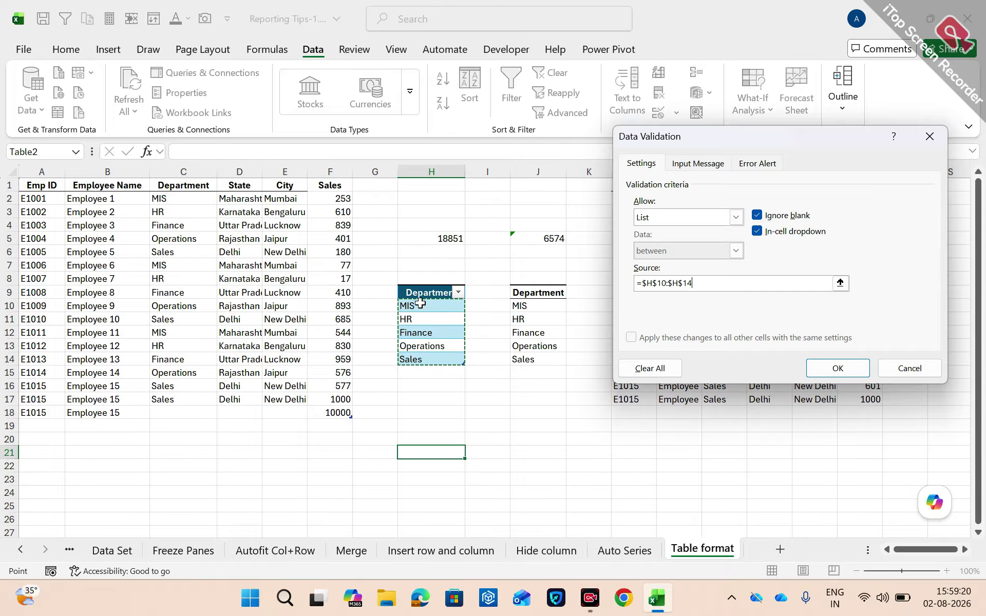
pyautogui.press('Return')
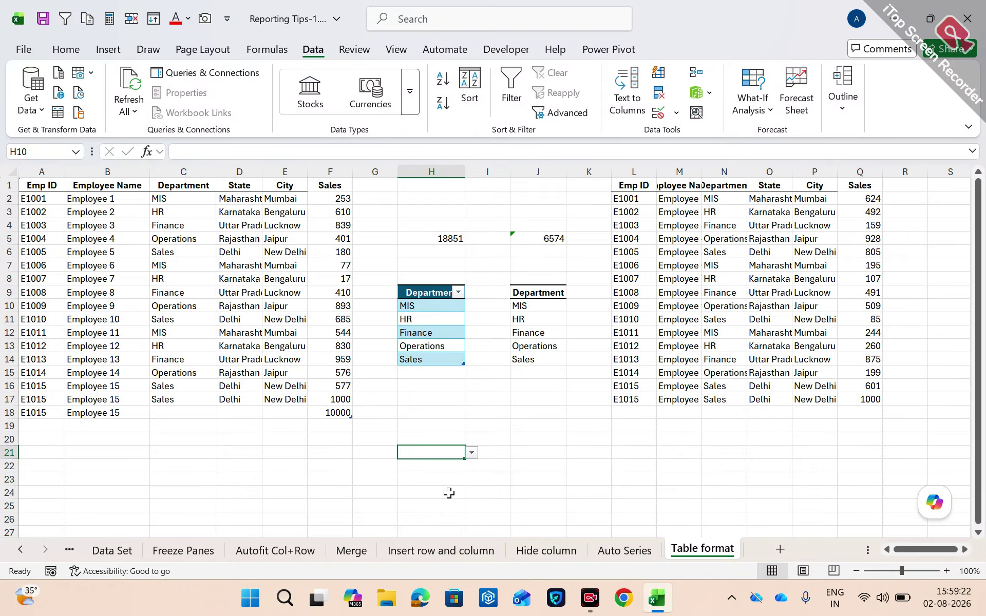
# Apply the Linked Cell style to H21
pyautogui.press('Down')
pyautogui.press('Up')
pyautogui.click(66, 49)
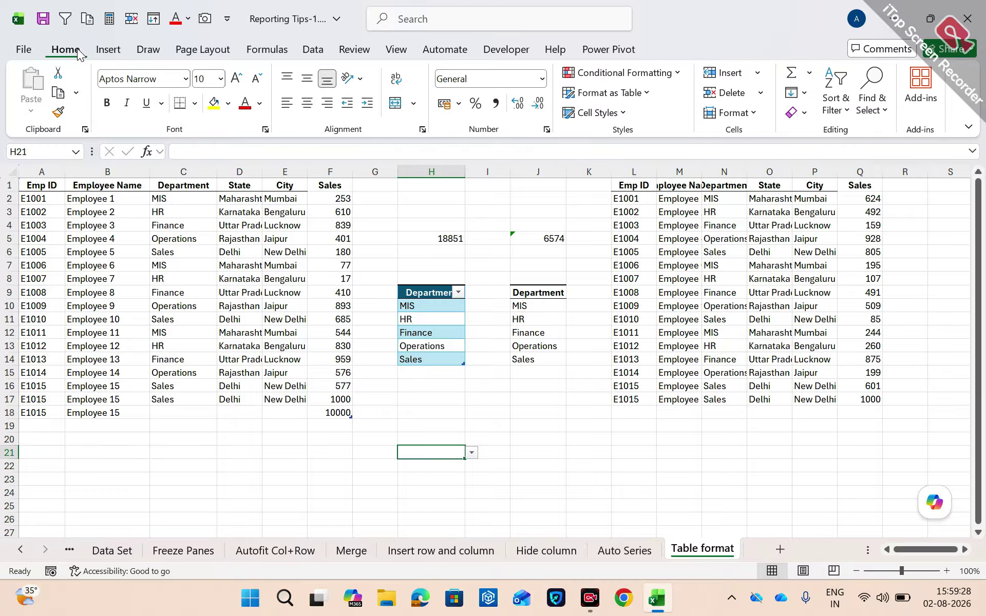
pyautogui.click(622, 113)
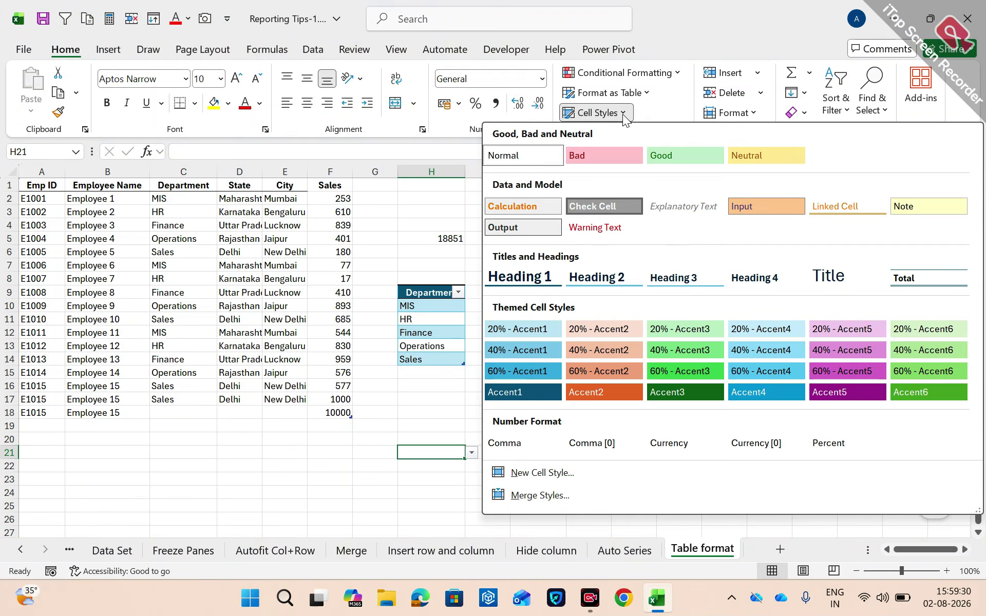
pyautogui.click(823, 203)
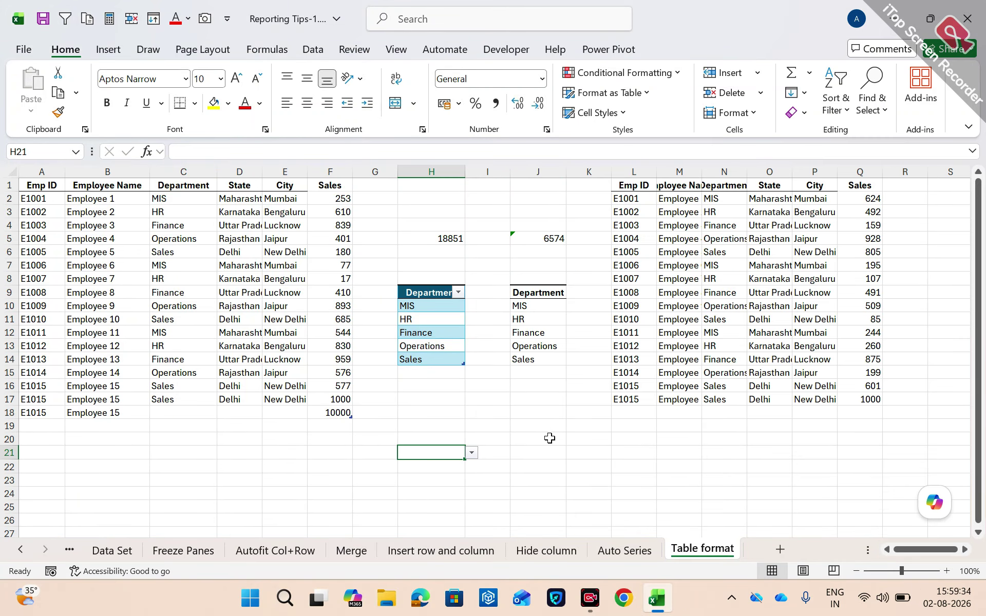
# Choose Finance from the validation list in H21
pyautogui.hotkey('alt', 'Down')
pyautogui.press('Down')
pyautogui.press('Down')
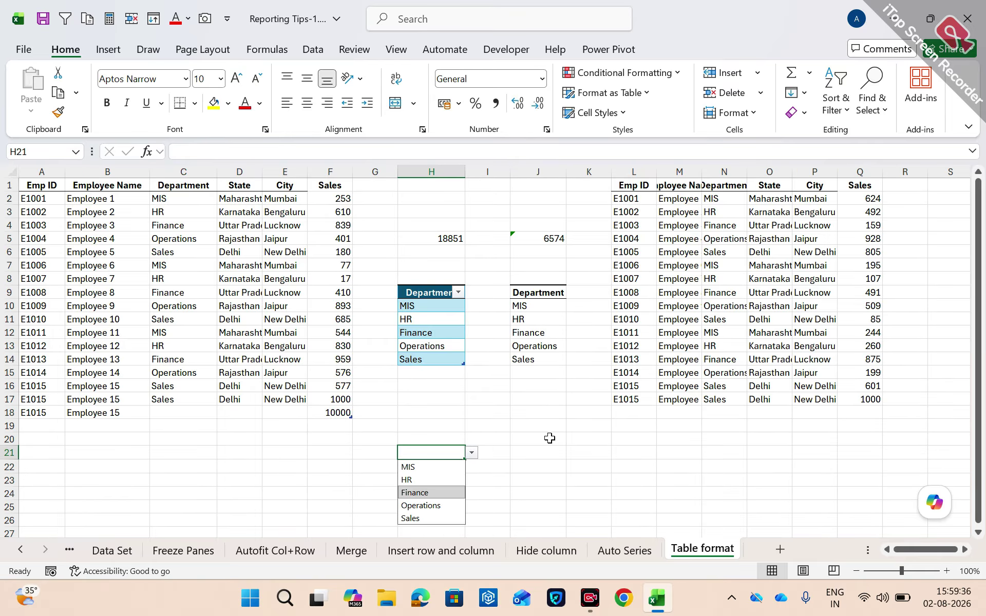
pyautogui.press('Return')
pyautogui.press('Up')
pyautogui.press('Up')
pyautogui.press('Up')
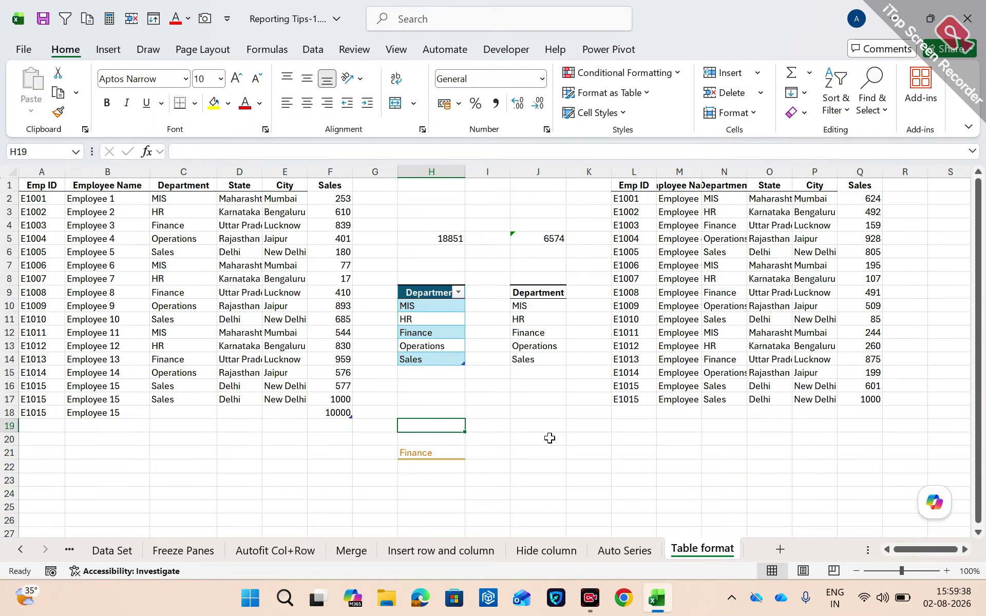
# Add list data validation to cell J21, using the plain range of departments in J10:J14 as the source
pyautogui.press('Right')
pyautogui.press('Right')
pyautogui.press('Up')
pyautogui.press('Up')
pyautogui.press('Up')
pyautogui.press('Up')
pyautogui.press('Up')
pyautogui.press('Down')
pyautogui.press('Down')
pyautogui.press('Down')
pyautogui.press('Down')
pyautogui.press('Down')
pyautogui.press('Down')
pyautogui.press('Down')
pyautogui.press('Down')
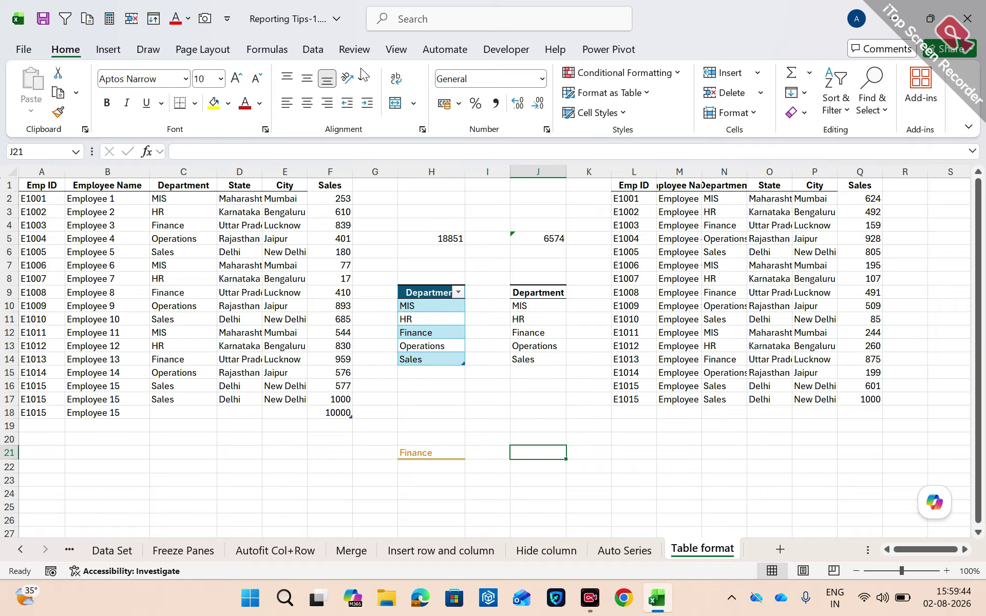
pyautogui.click(317, 52)
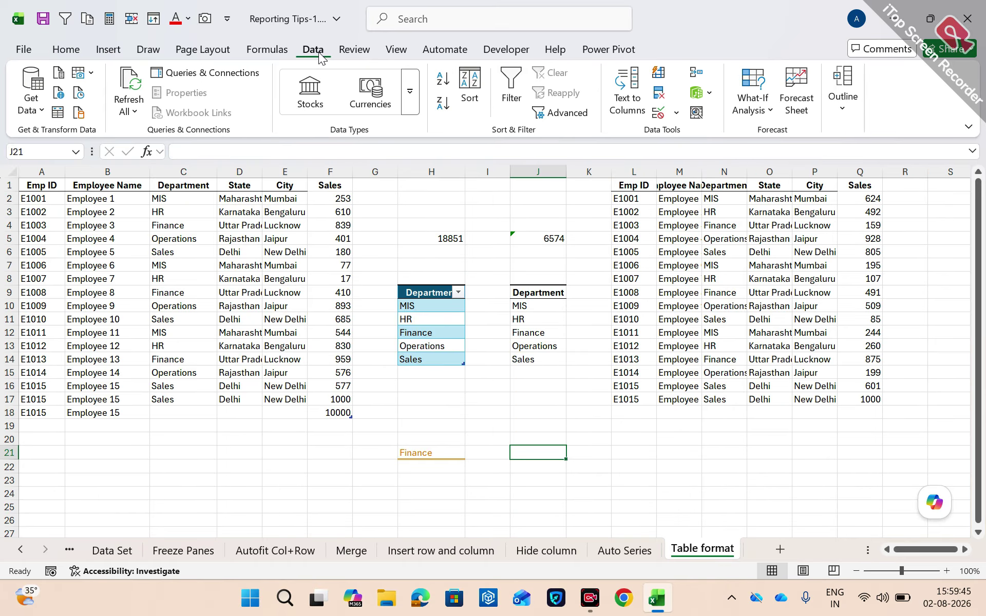
pyautogui.click(676, 113)
pyautogui.click(702, 133)
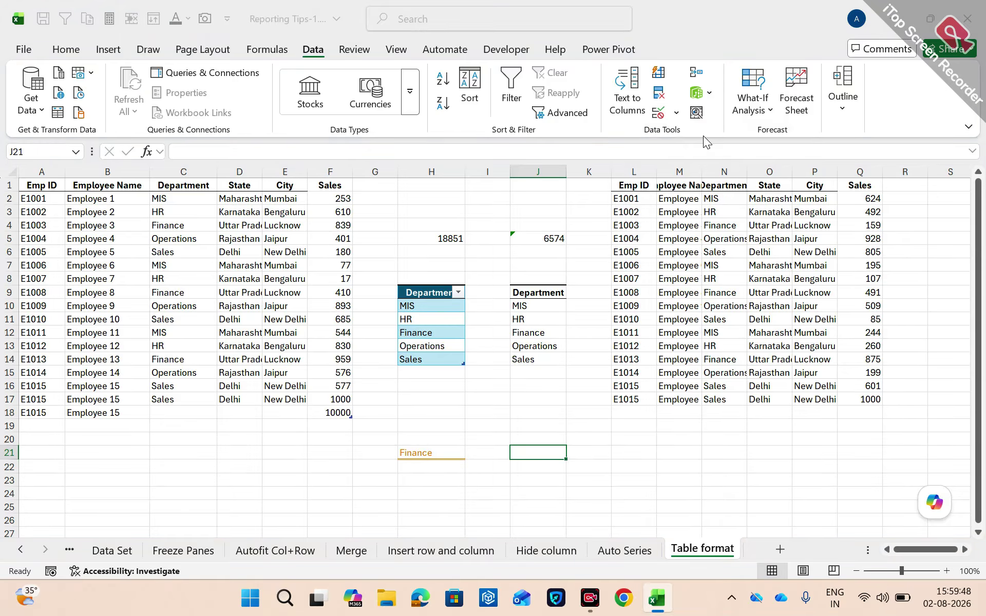
pyautogui.click(718, 217)
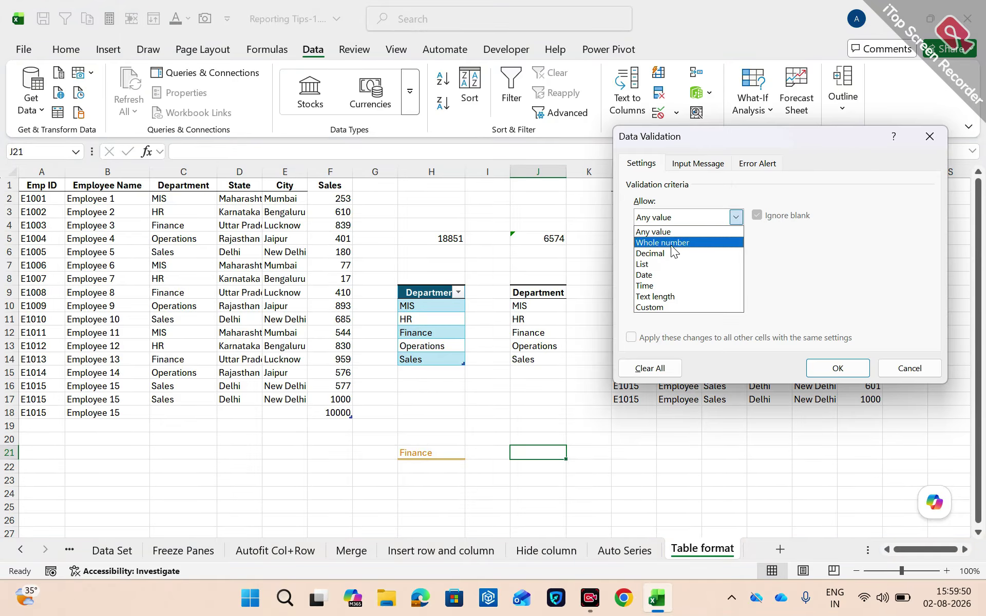
pyautogui.click(651, 265)
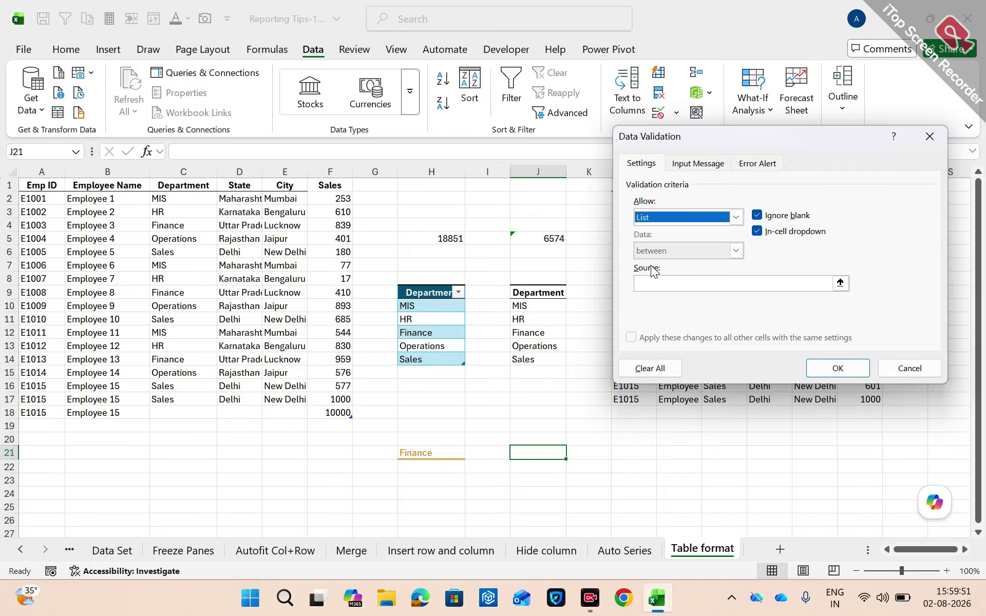
pyautogui.click(839, 284)
pyautogui.click(519, 307)
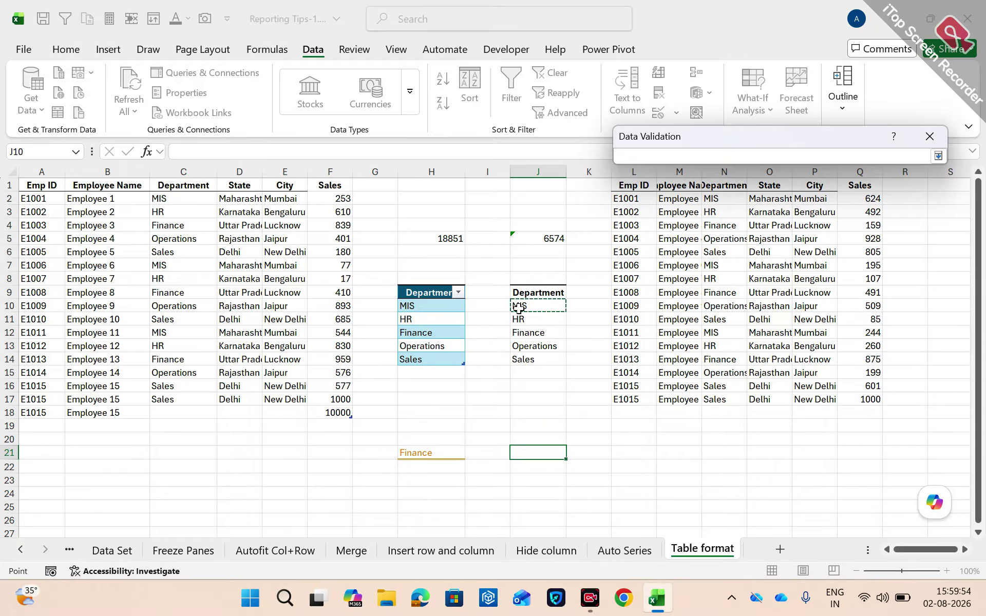
pyautogui.hotkey('shift', 'Down')
pyautogui.hotkey('shift', 'Down')
pyautogui.hotkey('shift', 'Down')
pyautogui.hotkey('shift', 'Down')
pyautogui.press('Return')
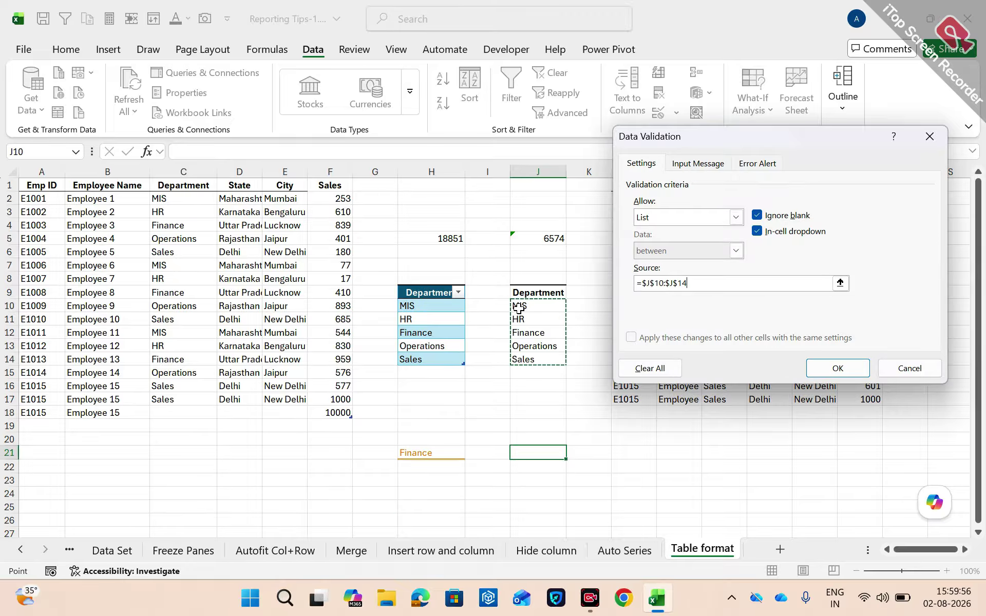
pyautogui.press('Return')
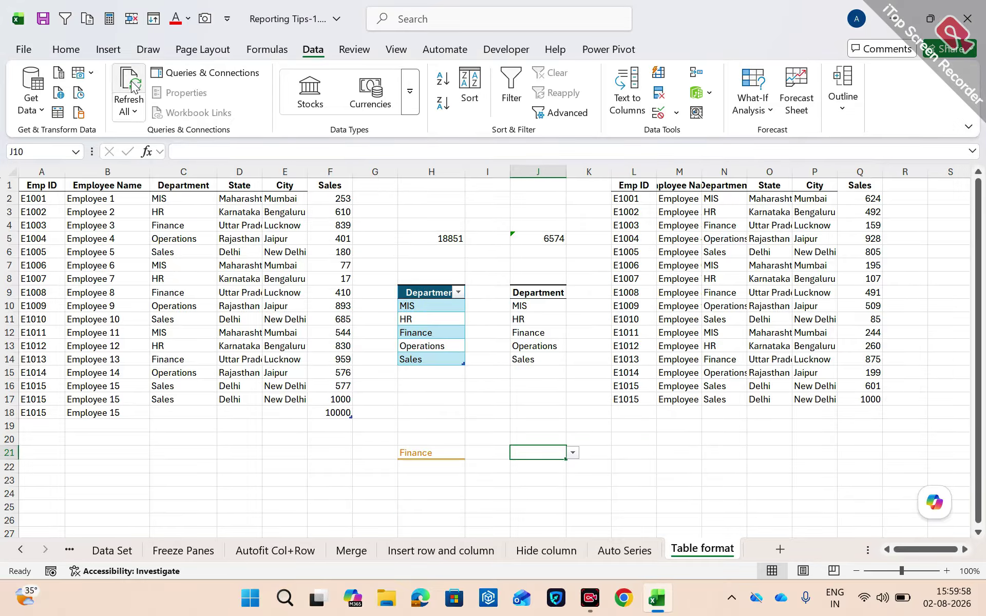
# Apply the Linked Cell style to J21
pyautogui.click(66, 49)
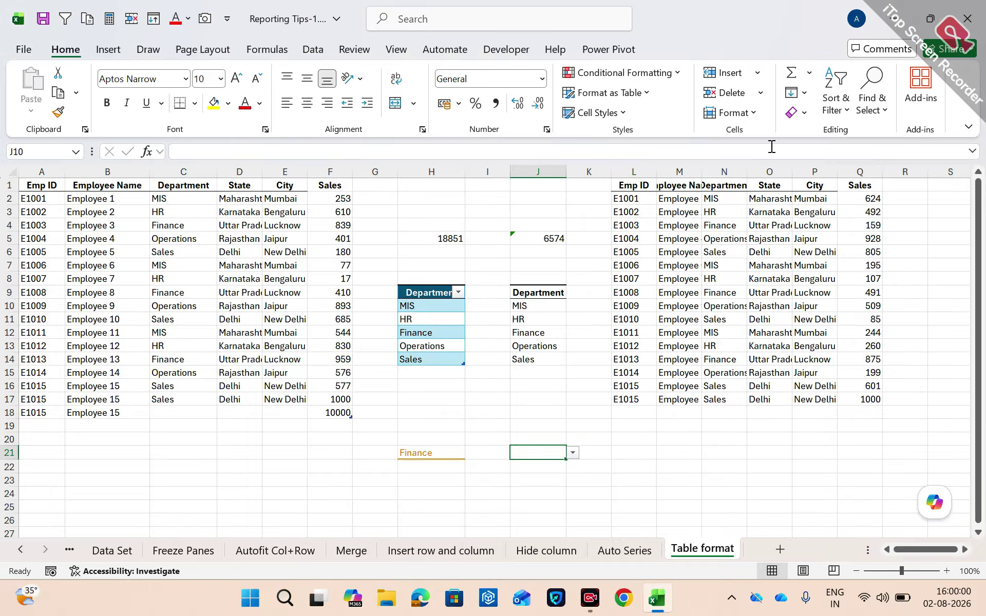
pyautogui.click(595, 112)
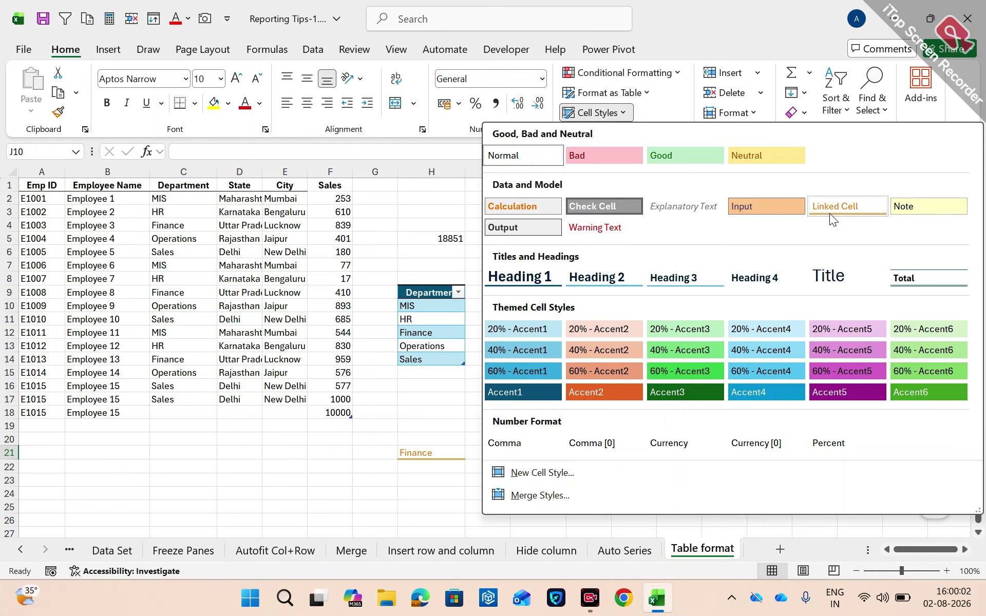
pyautogui.click(830, 210)
# Examine the department options offered by the validation list in H21, keeping its current selection
pyautogui.click(441, 375)
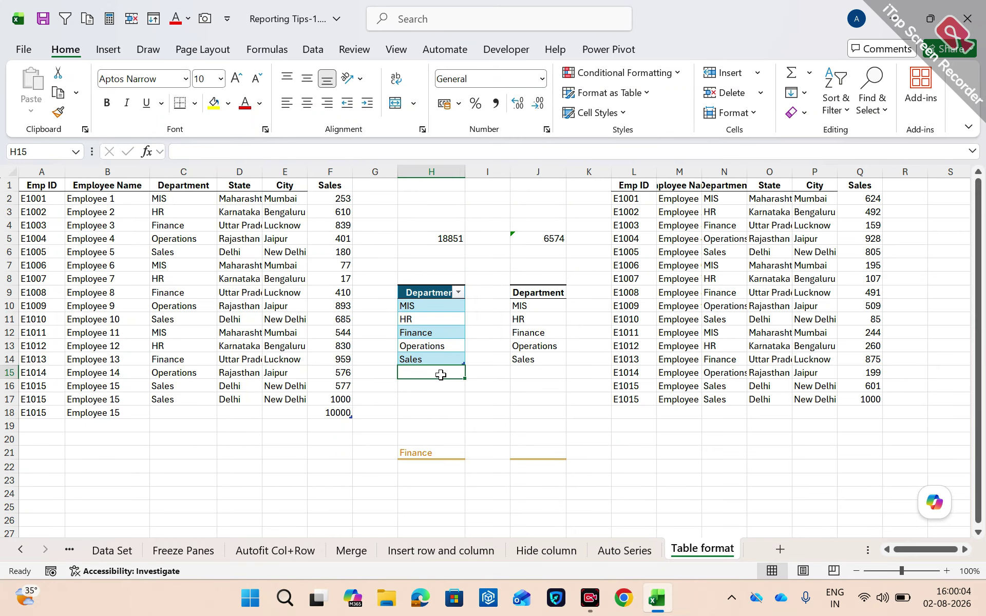
pyautogui.click(449, 457)
pyautogui.hotkey('alt', 'Down')
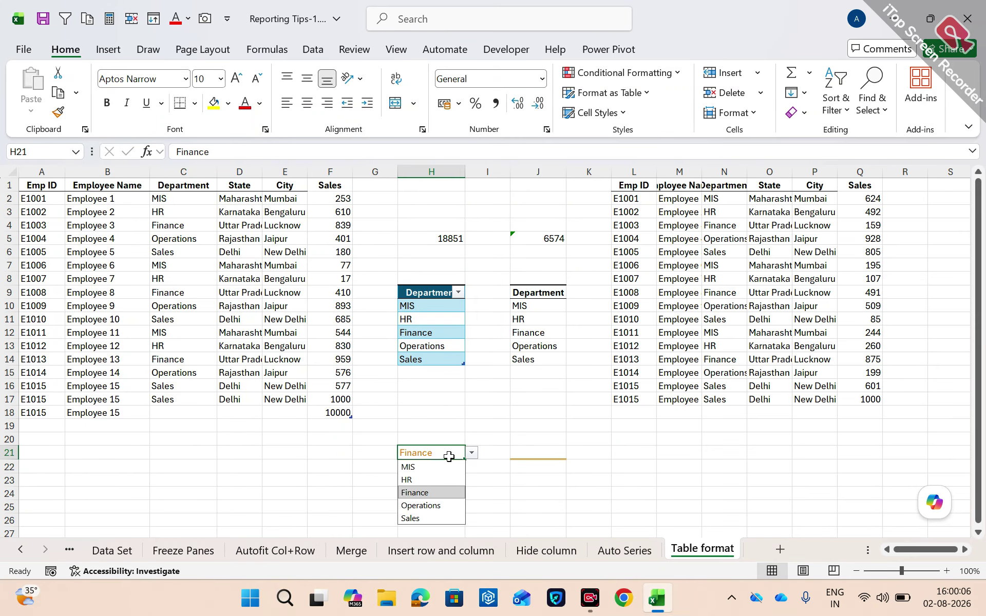
pyautogui.press('Down')
pyautogui.press('Down')
pyautogui.press('Escape')
pyautogui.press('Down')
pyautogui.press('Down')
pyautogui.press('Down')
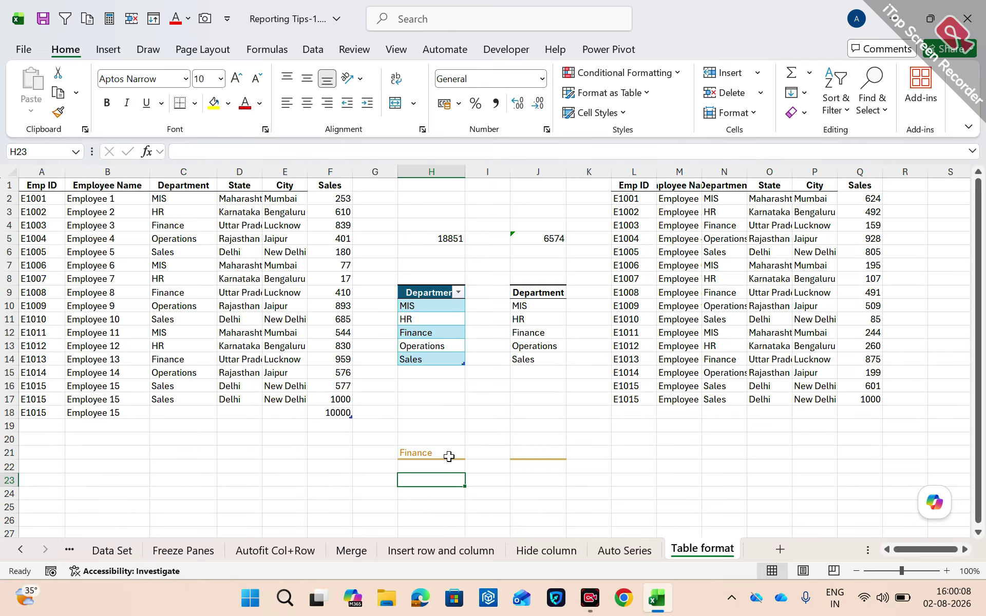
# Add Admin as a new entry in H15, directly below the Department table
pyautogui.press('Up')
pyautogui.press('Up')
pyautogui.press('Up')
pyautogui.press('Up')
pyautogui.press('Up')
pyautogui.press('Up')
pyautogui.press('Up')
pyautogui.press('Up')
pyautogui.press('Up')
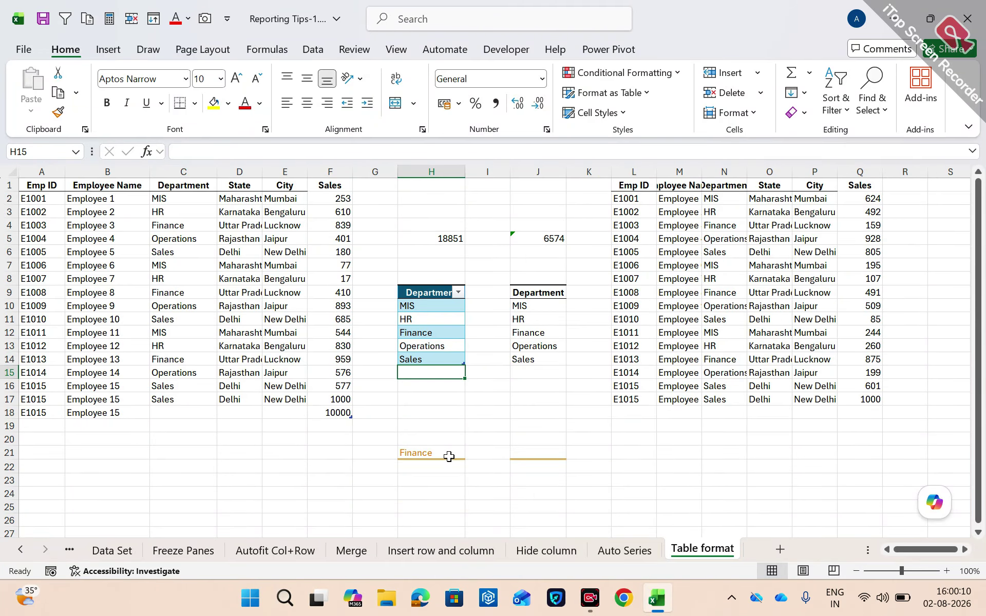
pyautogui.write('Admin')
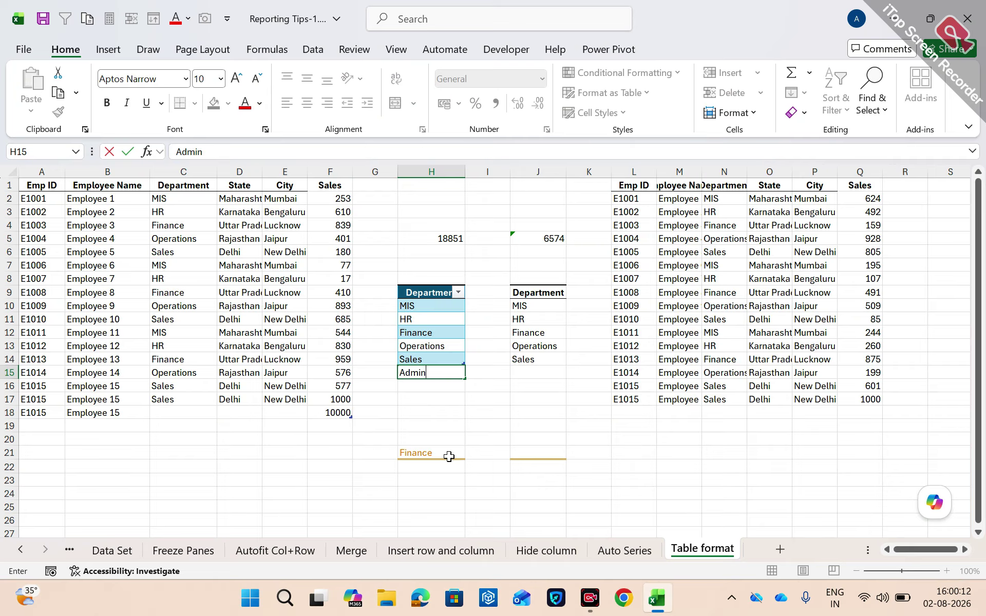
pyautogui.press('Return')
# Add Admin in J15, directly below the plain range of departments
pyautogui.press('Up')
pyautogui.press('Up')
pyautogui.press('Right')
pyautogui.press('Right')
pyautogui.press('Down')
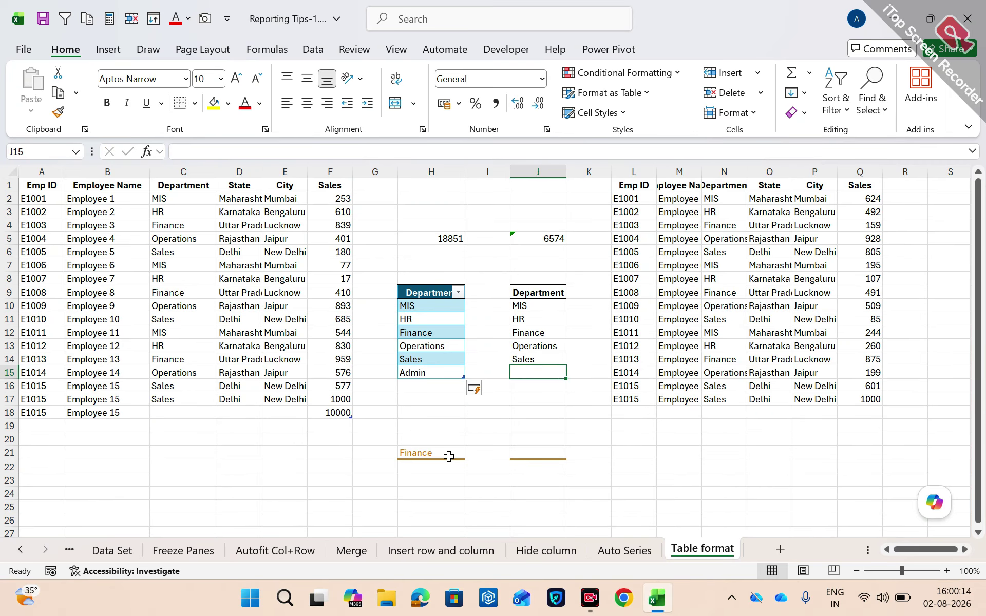
pyautogui.write('Admin')
pyautogui.press('Return')
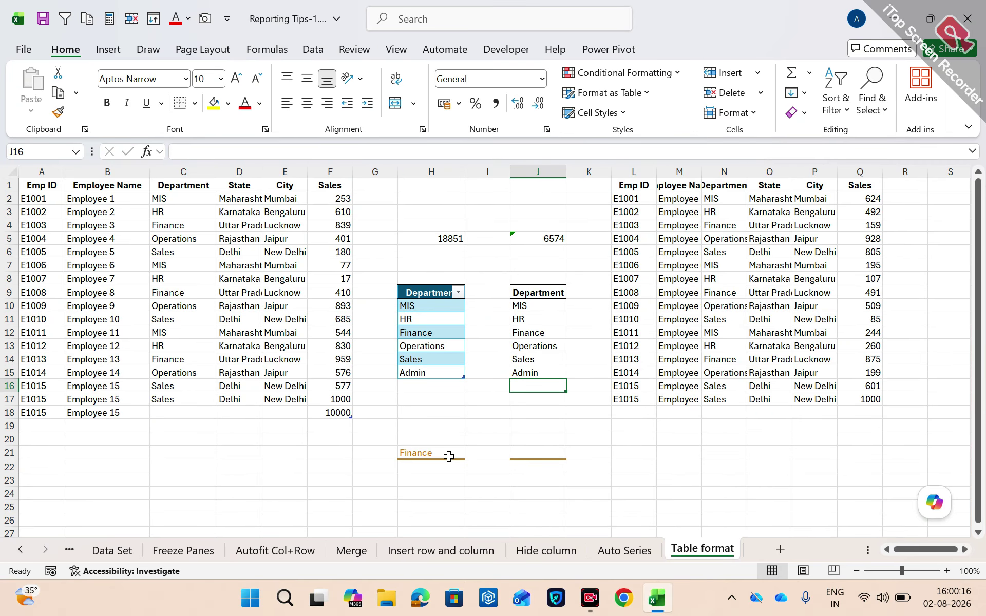
# Compare the department options offered by the validation lists in H21 and J21, without choosing any
pyautogui.click(445, 453)
pyautogui.click(471, 453)
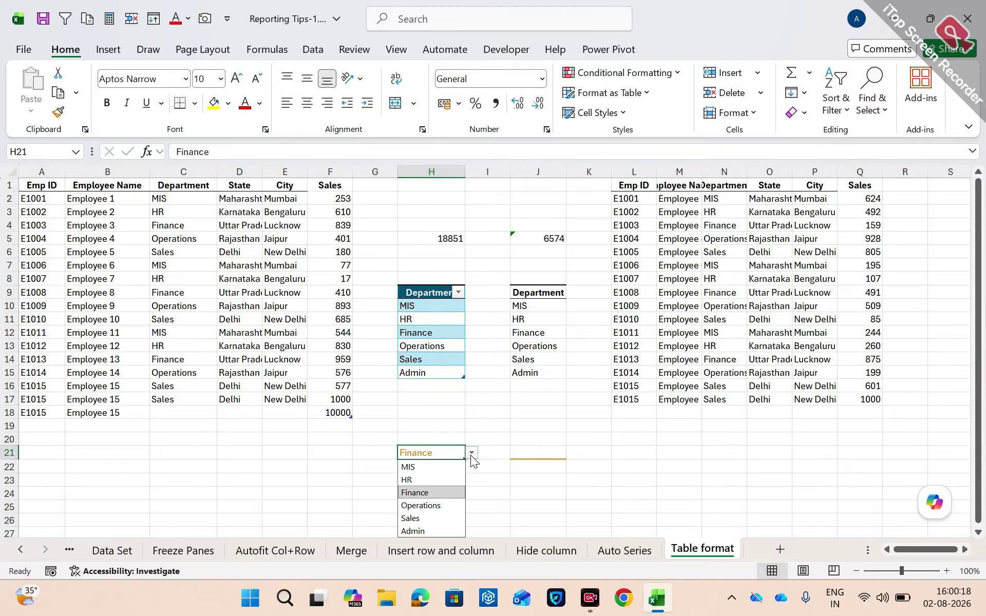
pyautogui.click(536, 452)
pyautogui.click(572, 454)
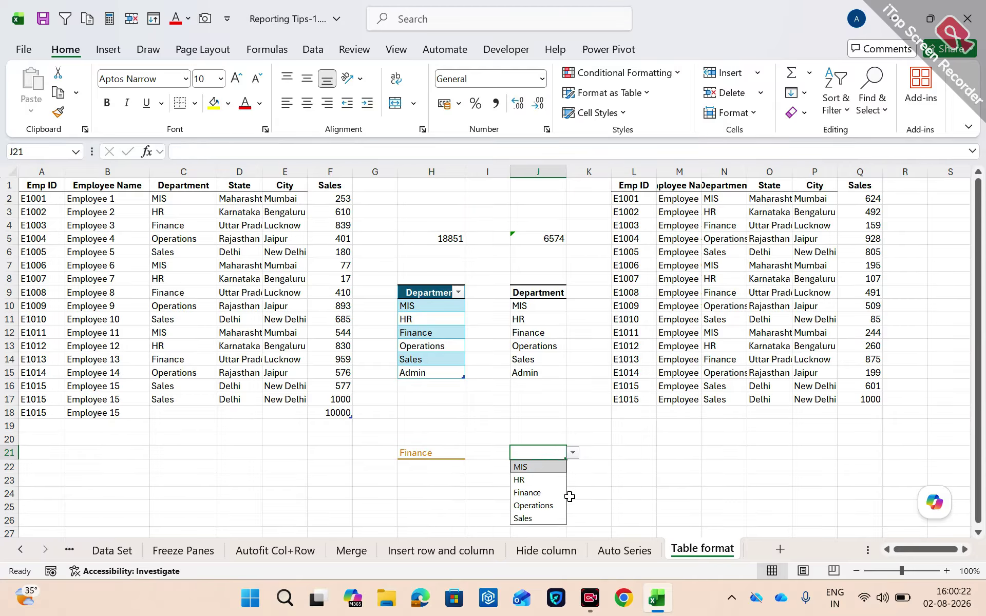
pyautogui.click(548, 418)
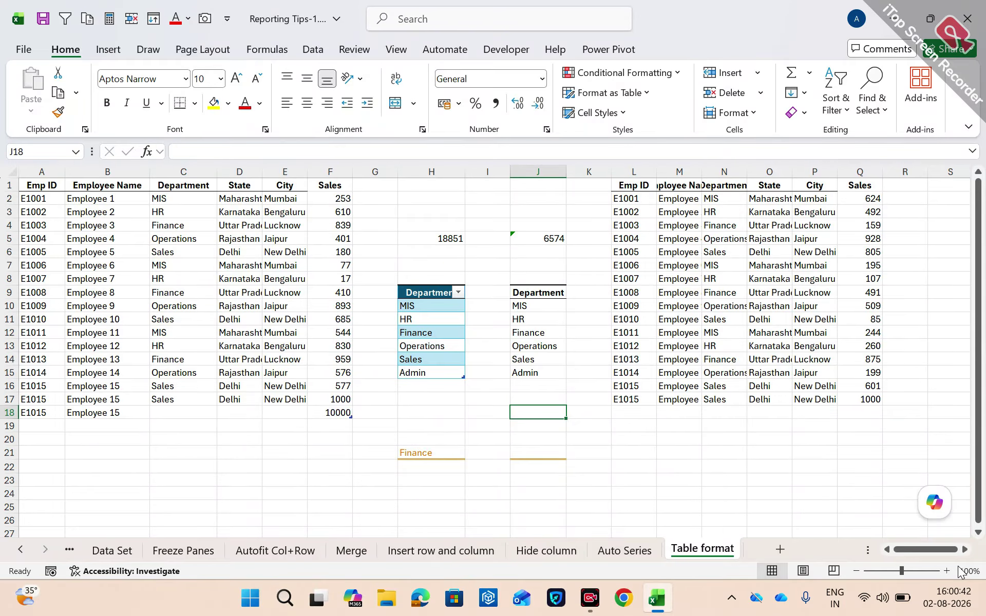
# Add a new worksheet after Table format and name it Subtotal
pyautogui.click(780, 551)
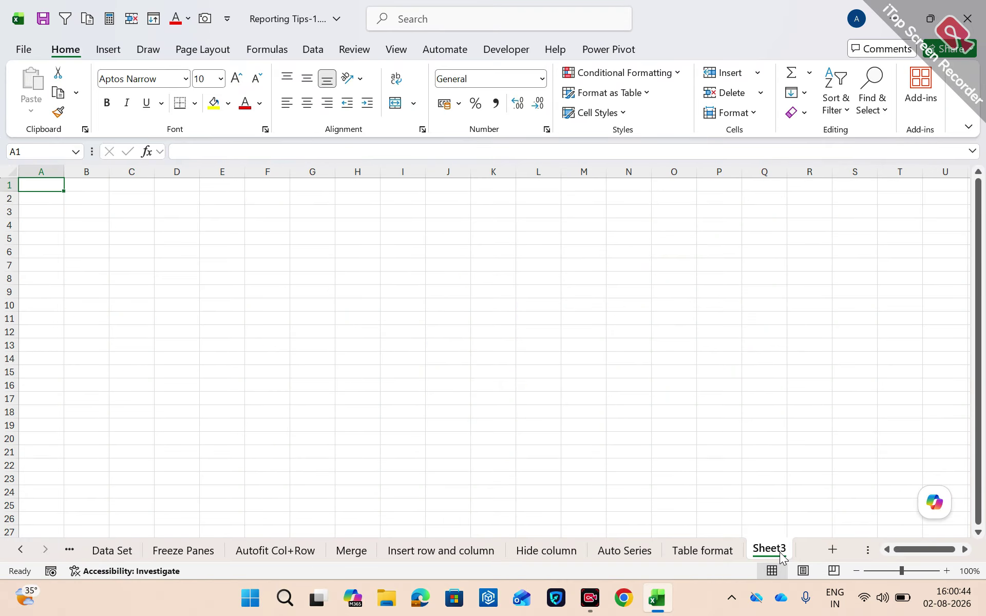
pyautogui.doubleClick(780, 549)
pyautogui.write('Subtotal')
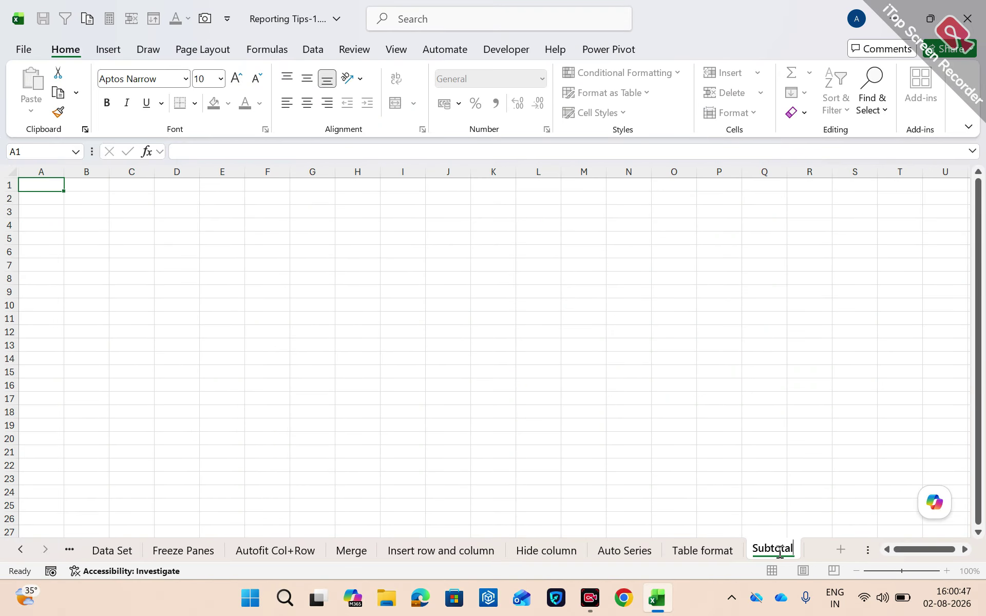
pyautogui.press('Return')
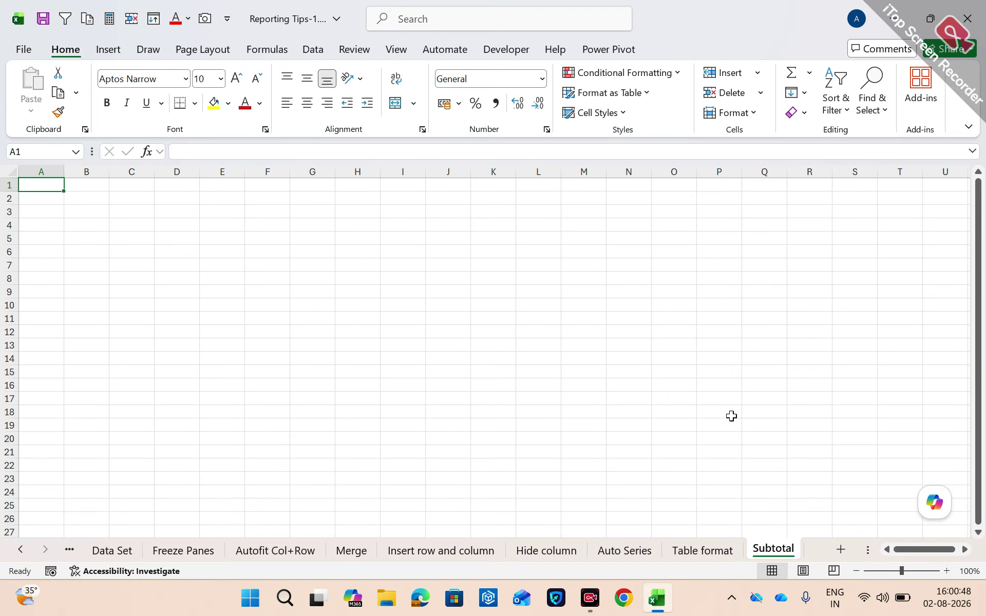
pyautogui.click(722, 402)
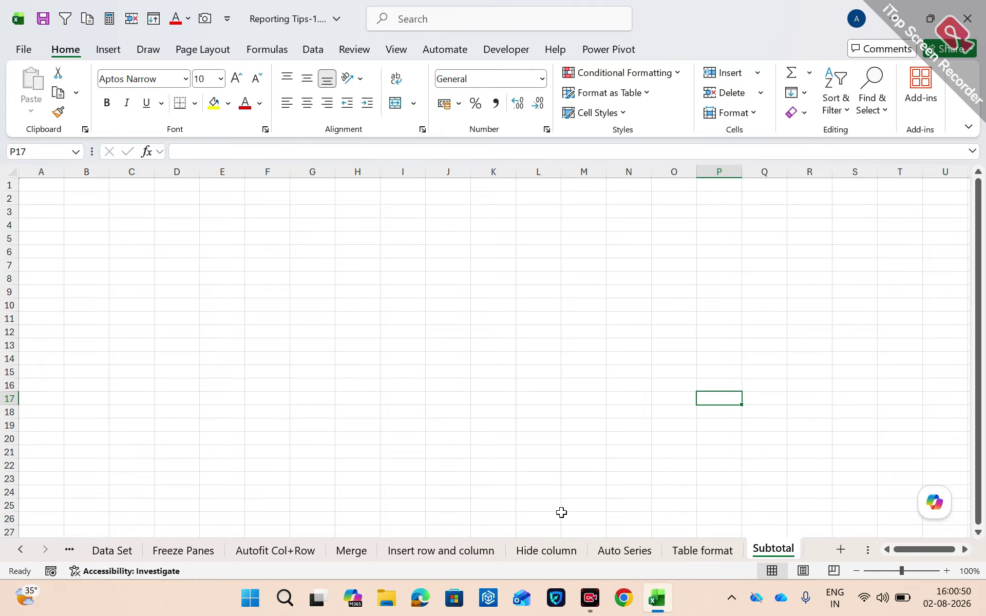
# Copy all rows of the Emp ID, Employee Name and Department columns from the Freeze Panes sheet
pyautogui.click(454, 559)
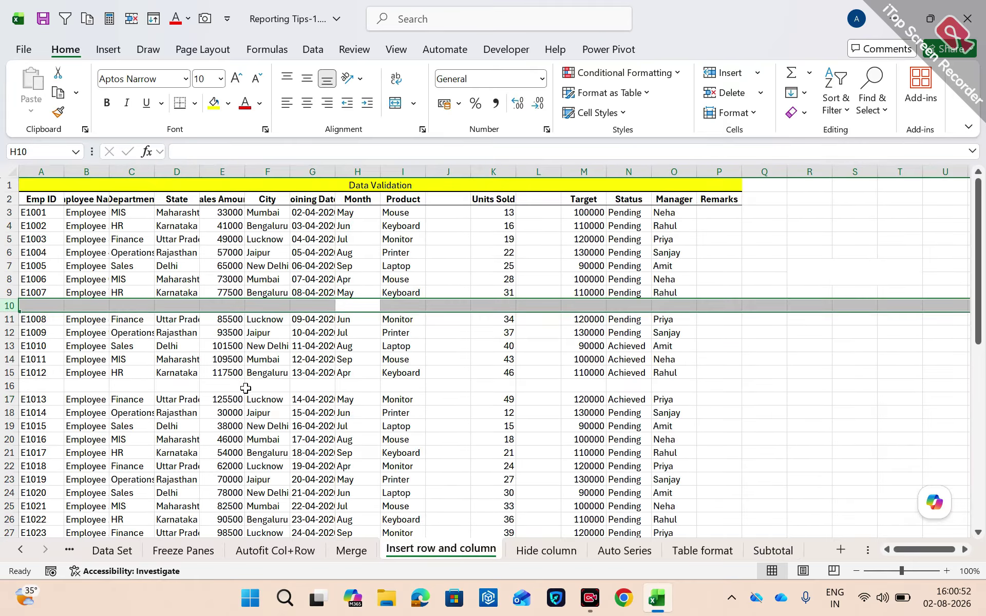
pyautogui.click(165, 551)
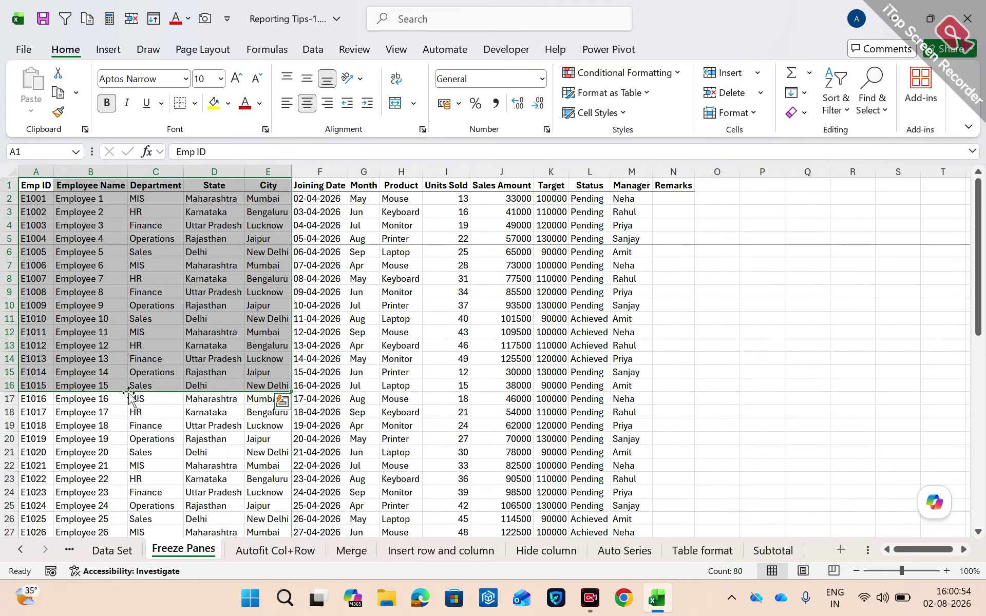
pyautogui.hotkey('shift', 'Right')
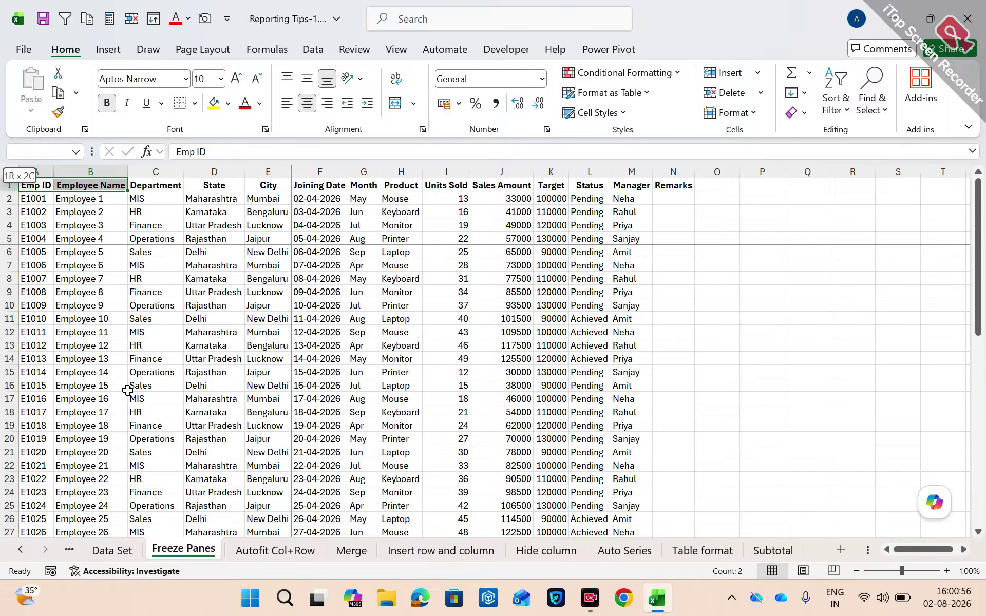
pyautogui.hotkey('shift', 'Right')
pyautogui.hotkey('ctrl', 'shift', 'Down')
pyautogui.hotkey('ctrl', 'c')
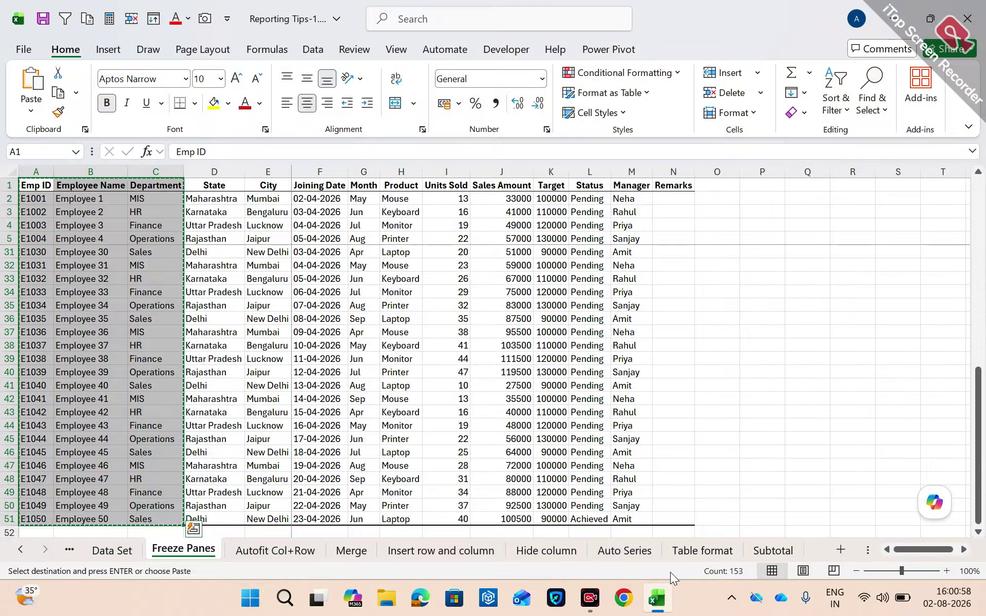
# Paste the copied columns into the Subtotal sheet starting at C1 and autofit their column widths
pyautogui.click(760, 551)
pyautogui.press('Right')
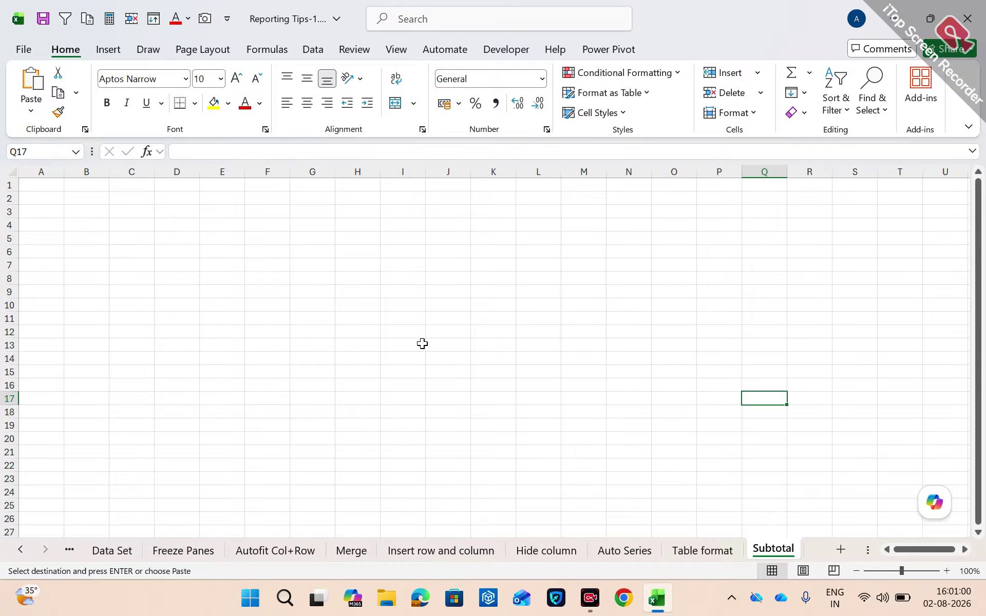
pyautogui.hotkey('ctrl', 'Home')
pyautogui.press('Right')
pyautogui.press('Right')
pyautogui.hotkey('ctrl', 'v')
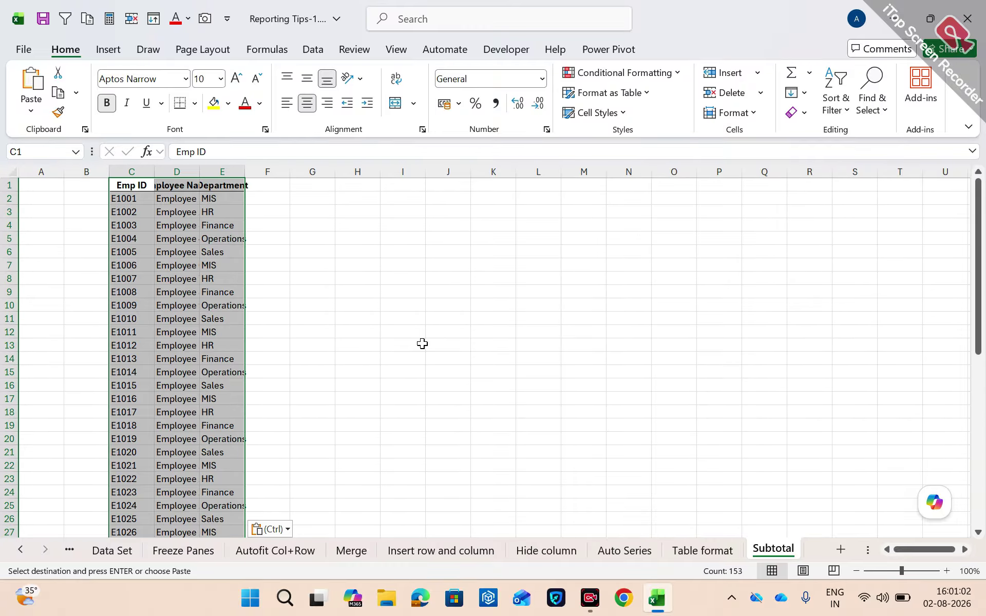
pyautogui.hotkey('alt', 'h')
pyautogui.press('o')
pyautogui.press('i')
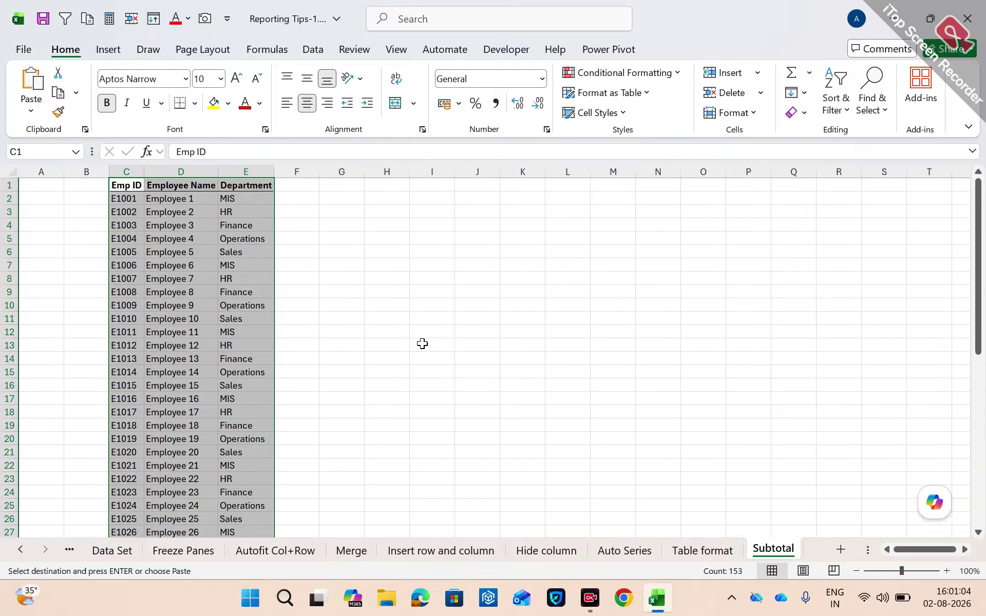
# Enter the header S.no in B1, beside the Emp ID column
pyautogui.press('Left')
pyautogui.write('S')
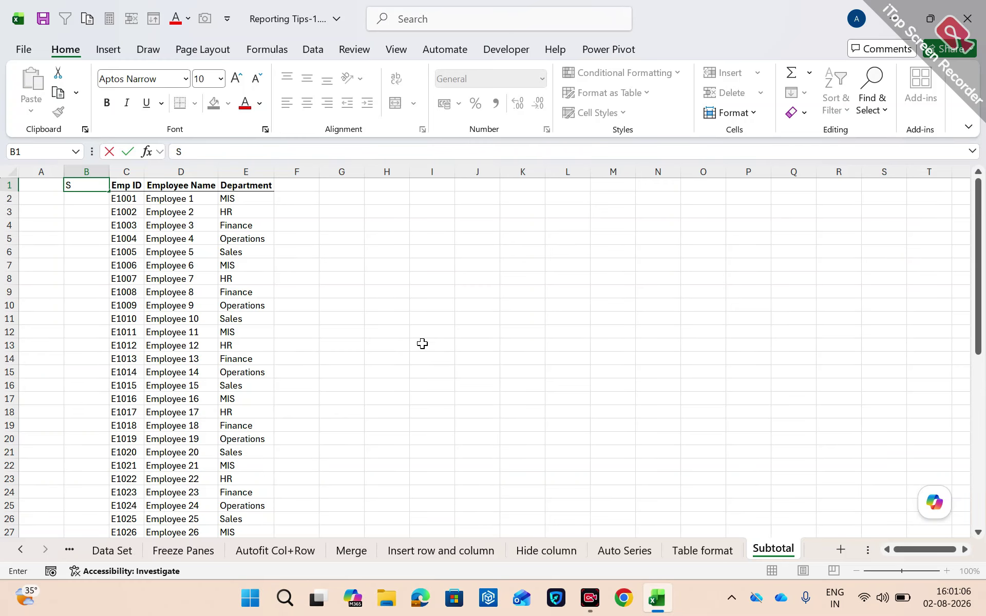
pyautogui.write('.no')
pyautogui.press('Return')
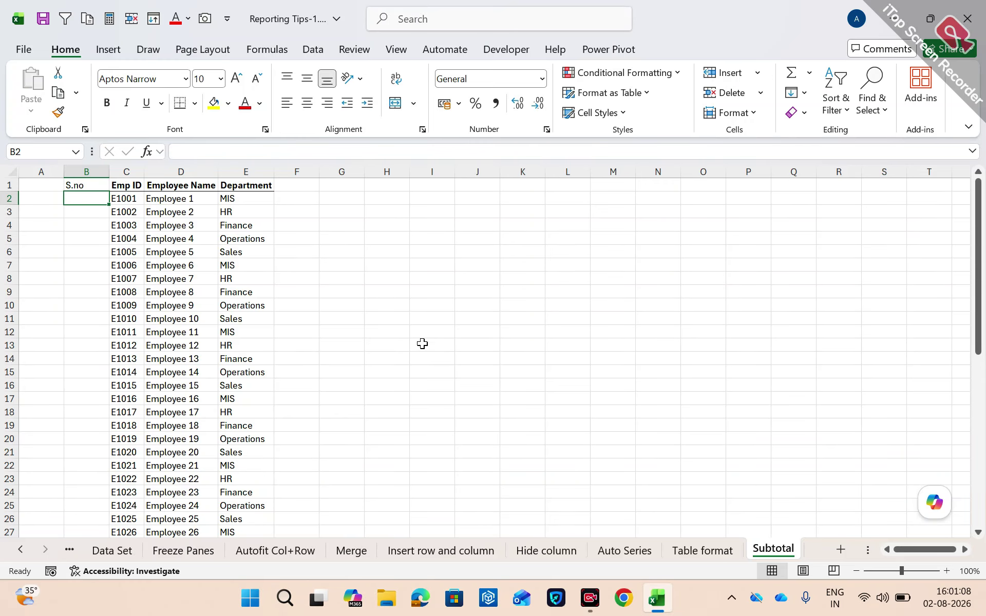
# Number the rows with 1 in B2 and the formula =B2+1 in B3, filled down to the last employee row
pyautogui.write('1')
pyautogui.press('Return')
pyautogui.write('=B2+1')
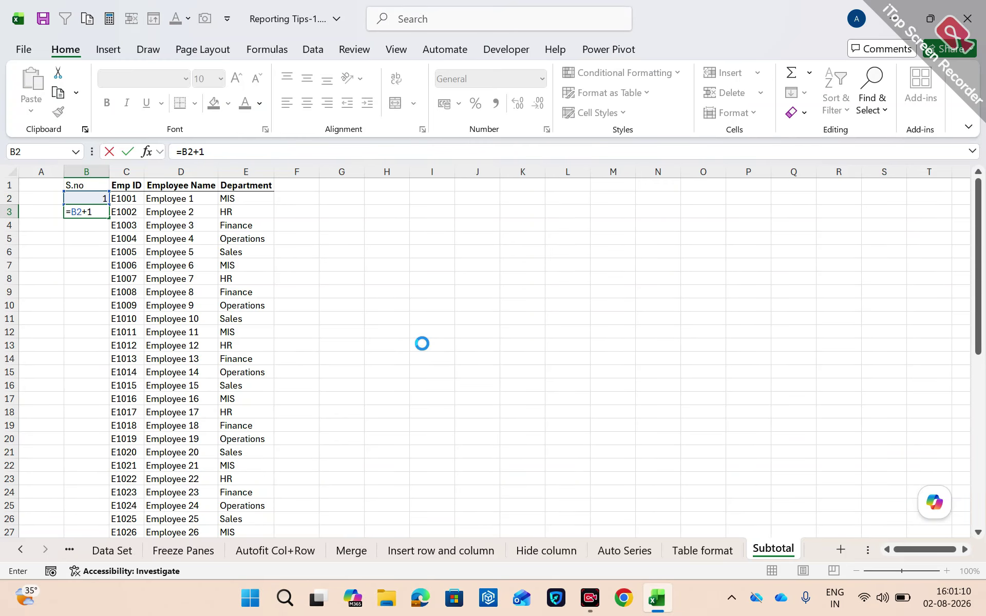
pyautogui.hotkey('ctrl', 'Return')
pyautogui.press('Right')
pyautogui.hotkey('ctrl', 'Down')
pyautogui.press('Left')
pyautogui.hotkey('ctrl', 'shift', 'Up')
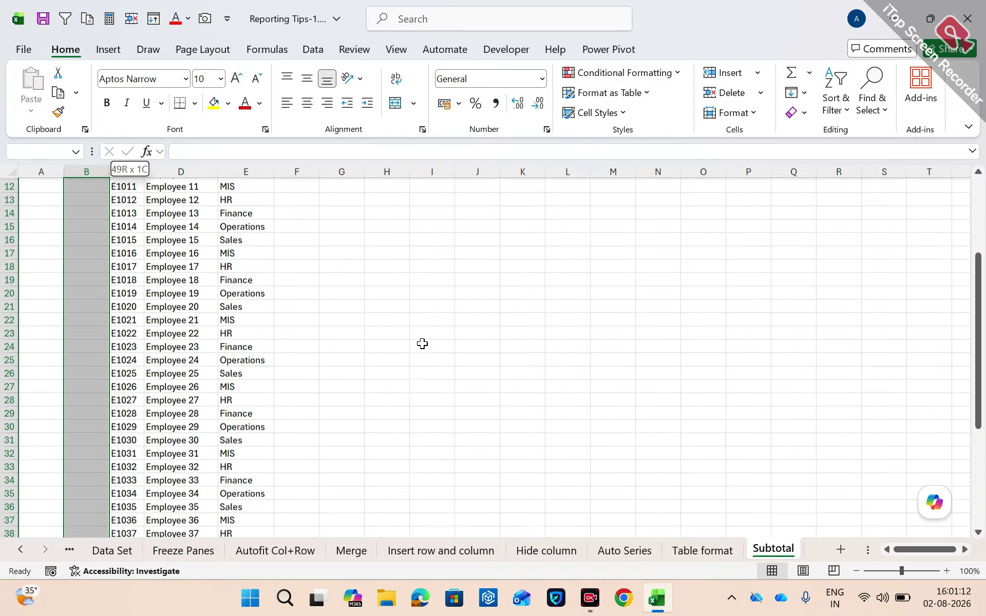
pyautogui.hotkey('ctrl', 'd')
# Center the serial numbers in column B, from B2 to the last employee row
pyautogui.hotkey('ctrl', 'Up')
pyautogui.press('Down')
pyautogui.hotkey('ctrl', 'shift', 'Down')
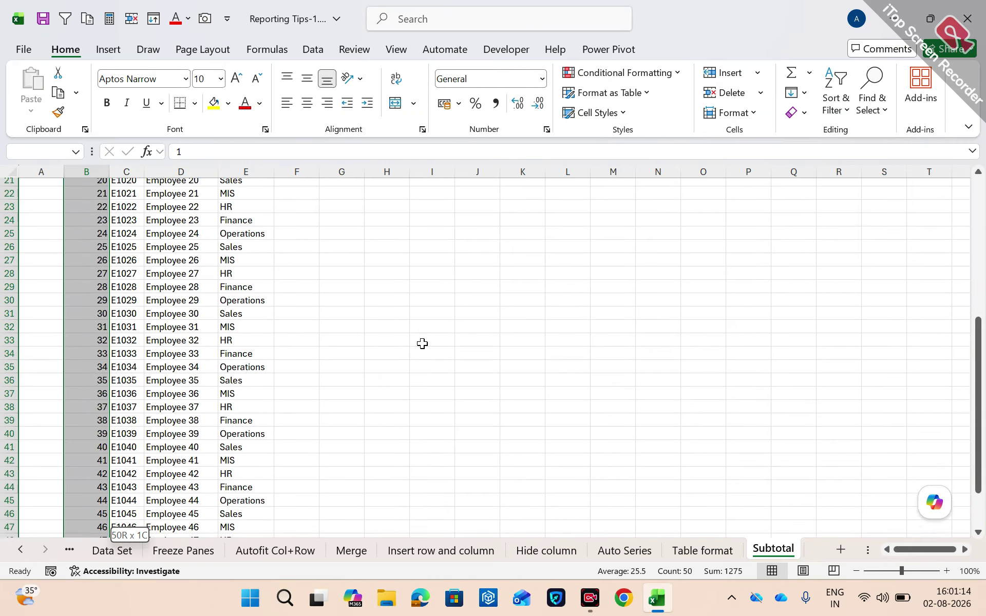
pyautogui.hotkey('alt', 'h')
pyautogui.press('a')
pyautogui.press('c')
pyautogui.hotkey('ctrl', 'Up')
pyautogui.press('Down')
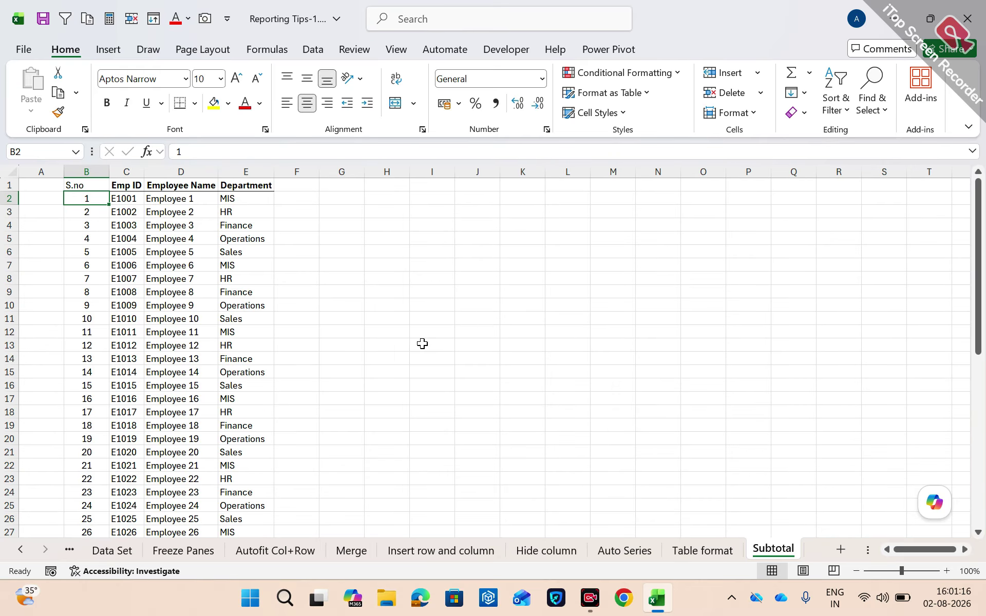
pyautogui.hotkey('ctrl', 'shift', 'Down')
pyautogui.hotkey('ctrl', 'Up')
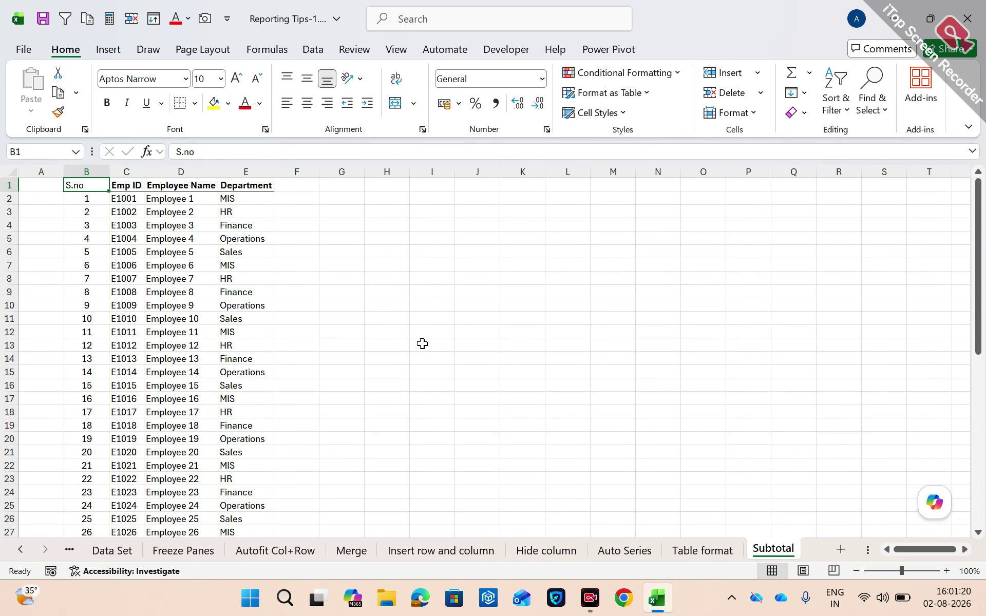
# Turn on filtering for the employee list and filter Department to show only Finance
pyautogui.hotkey('ctrl', 'shift', 'l')
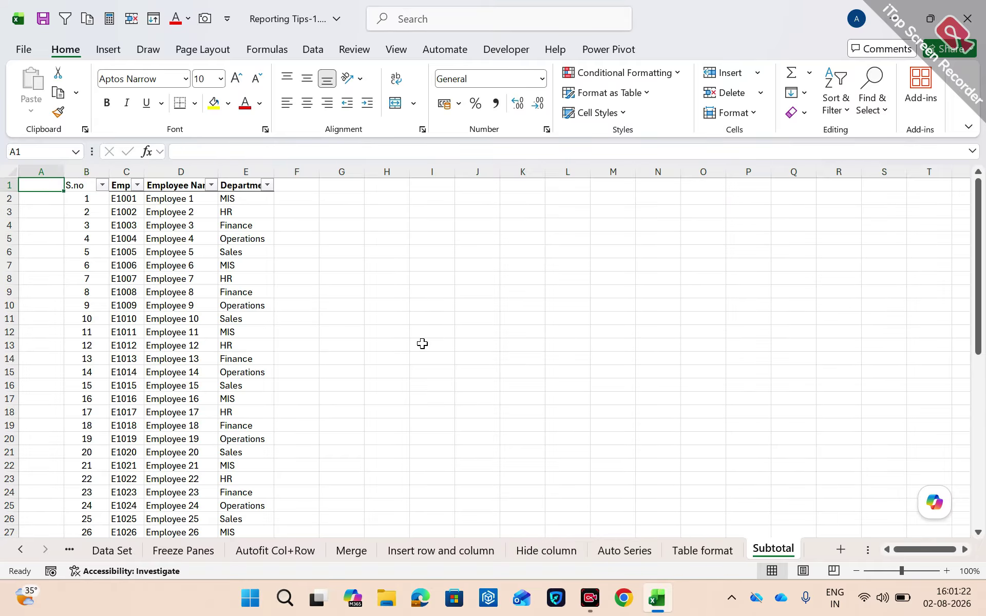
pyautogui.press('Right')
pyautogui.press('Right')
pyautogui.press('Right')
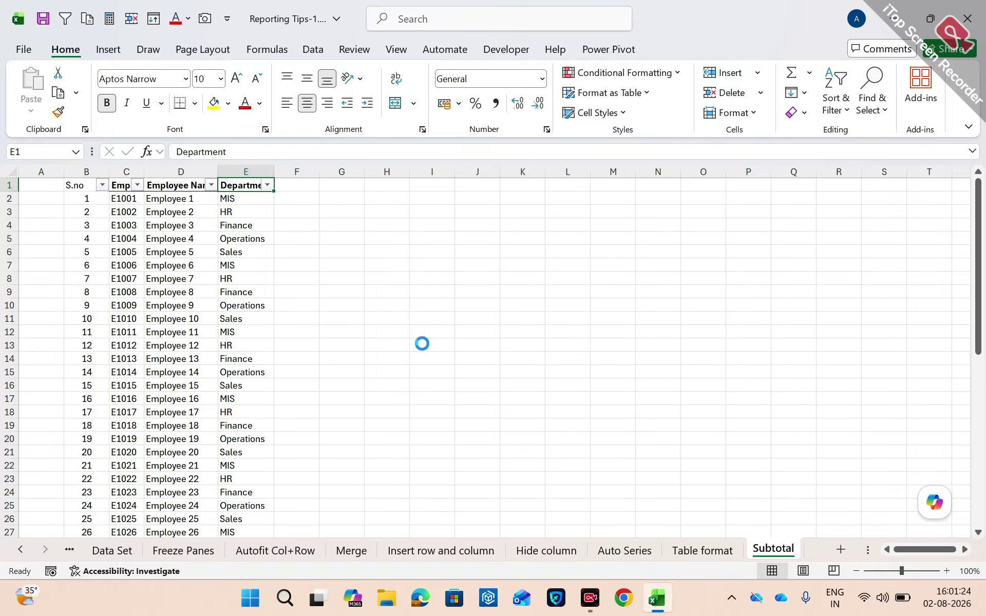
pyautogui.hotkey('alt', 'Down')
pyautogui.press('Down')
pyautogui.press('Tab')
pyautogui.press('space')
pyautogui.press('Down')
pyautogui.press('space')
pyautogui.press('Return')
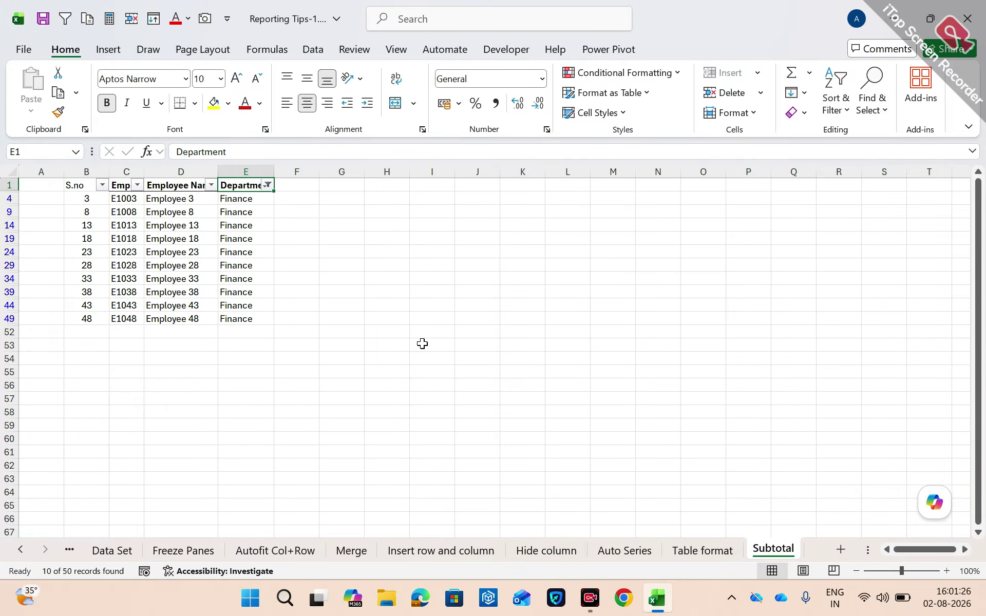
# Inspect the S.no numbering of the filtered Finance rows, and remove the filter from the list
pyautogui.press('Down')
pyautogui.press('Down')
pyautogui.press('Left')
pyautogui.press('Left')
pyautogui.press('Left')
pyautogui.press('Up')
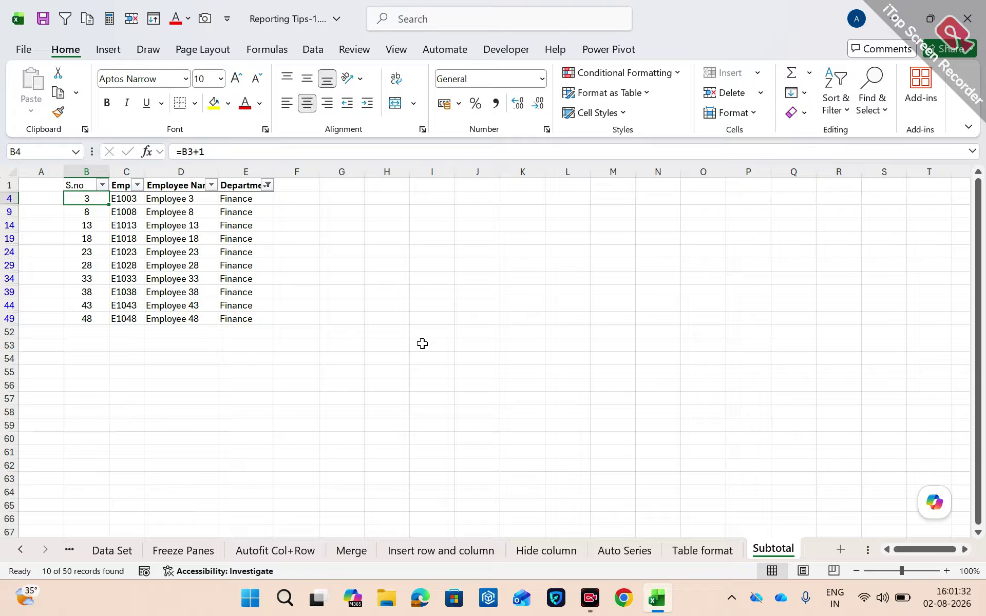
pyautogui.press('Up')
pyautogui.hotkey('ctrl', 'shift', 'l')
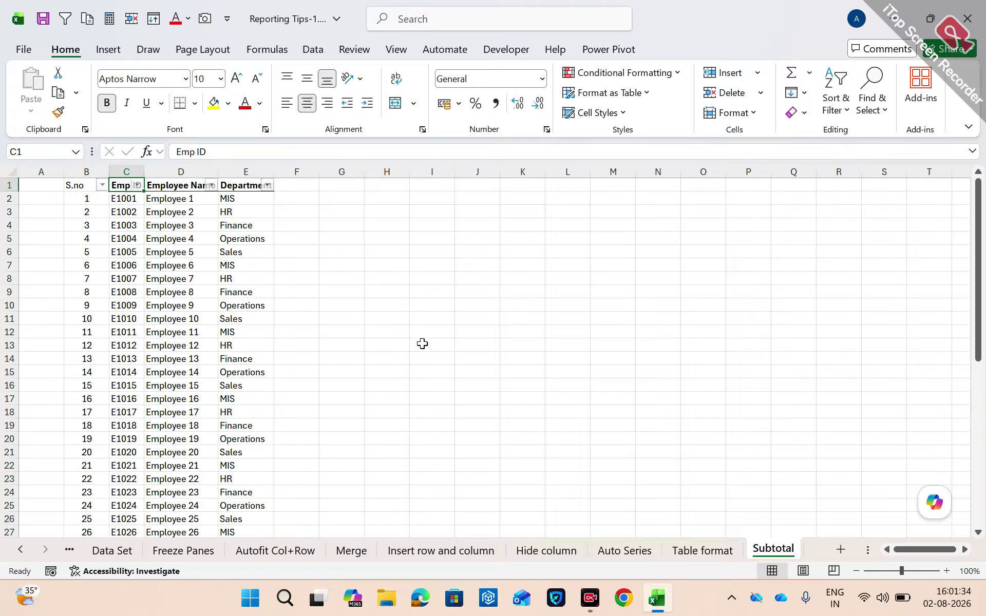
# Enter the header S.no in A1 for a second serial number column
pyautogui.press('Left')
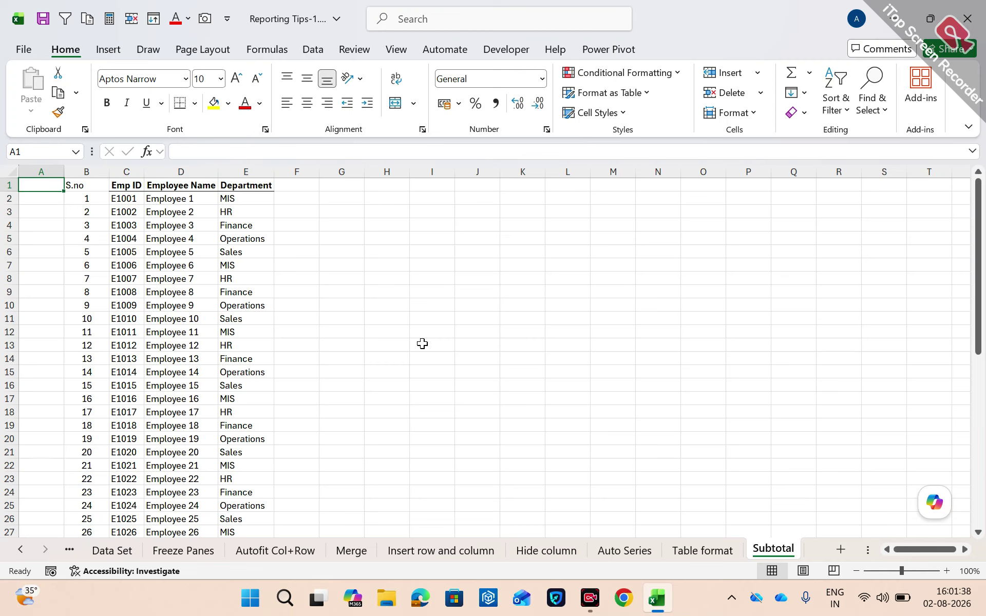
pyautogui.write('S.no')
pyautogui.press('Return')
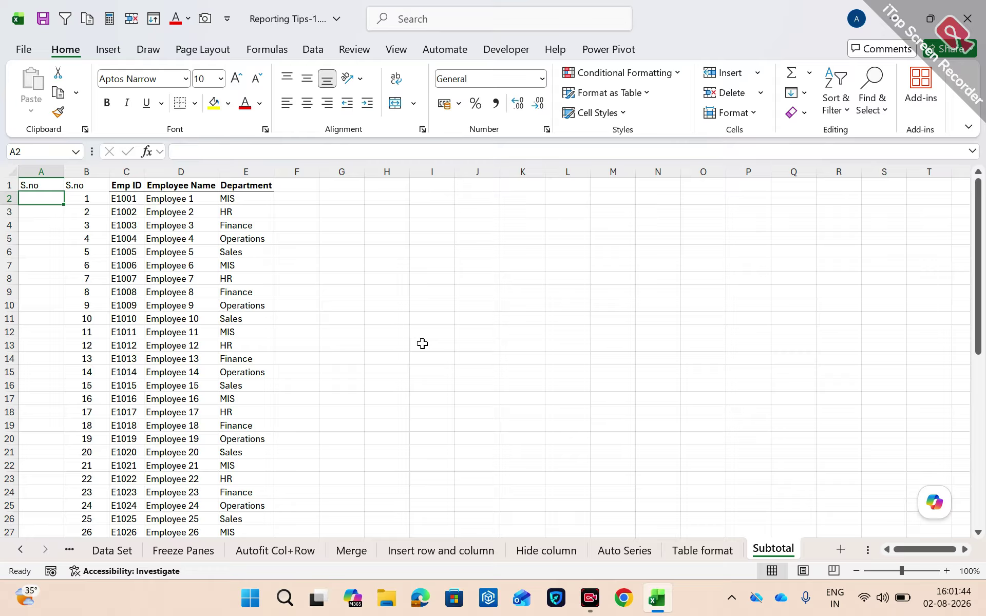
# Enter a SUBTOTAL formula in A2 using function 3 - COUNTA over the range C2:C2
pyautogui.write('=sub')
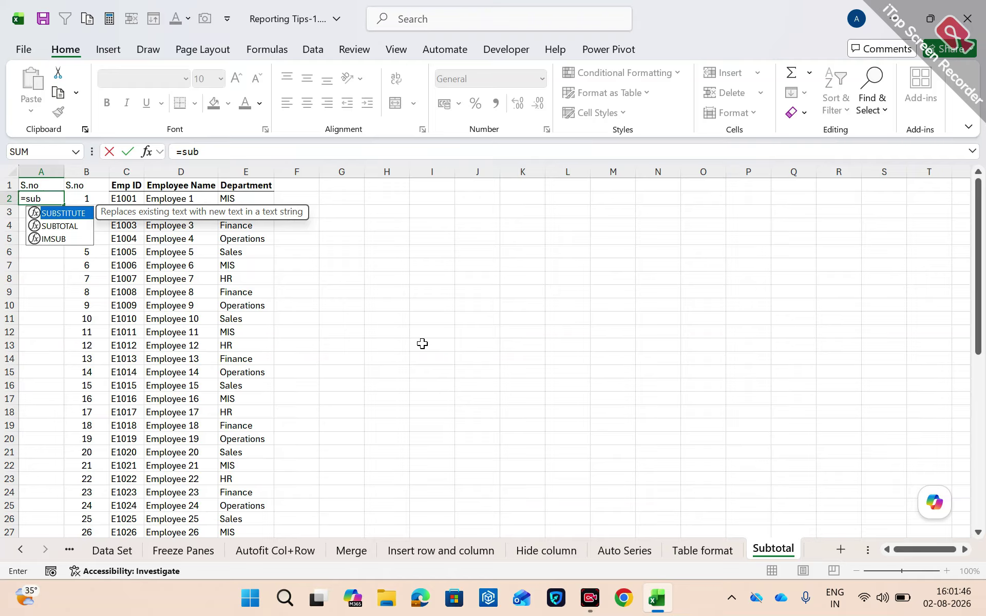
pyautogui.press('Down')
pyautogui.press('Tab')
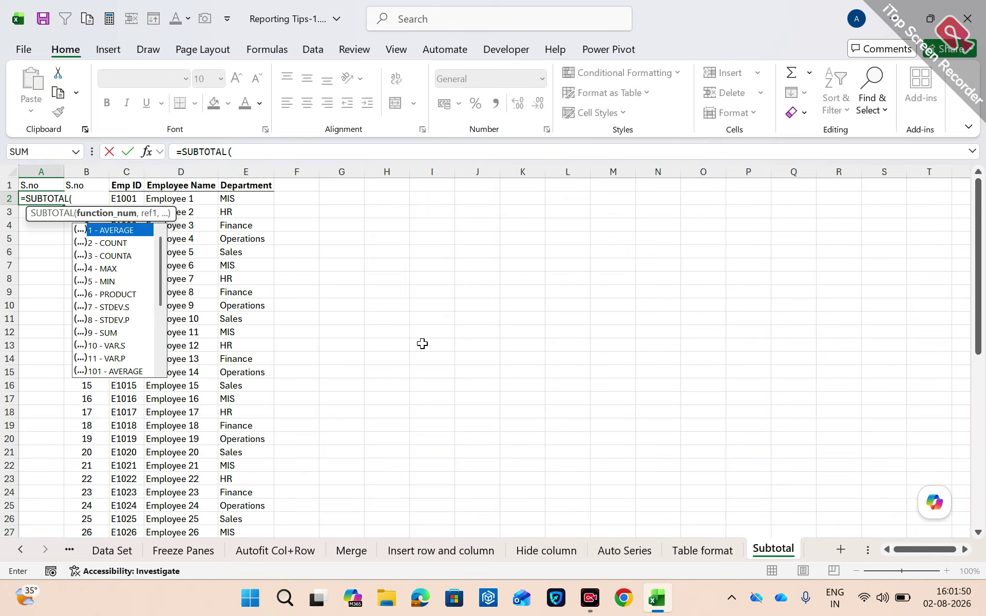
pyautogui.press('Down')
pyautogui.press('Down')
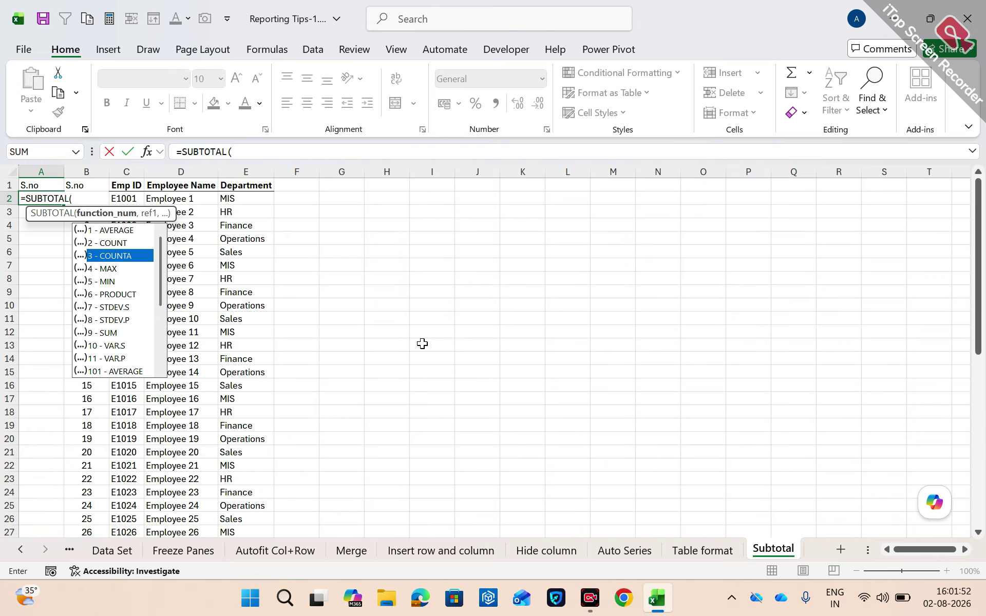
pyautogui.press('Tab')
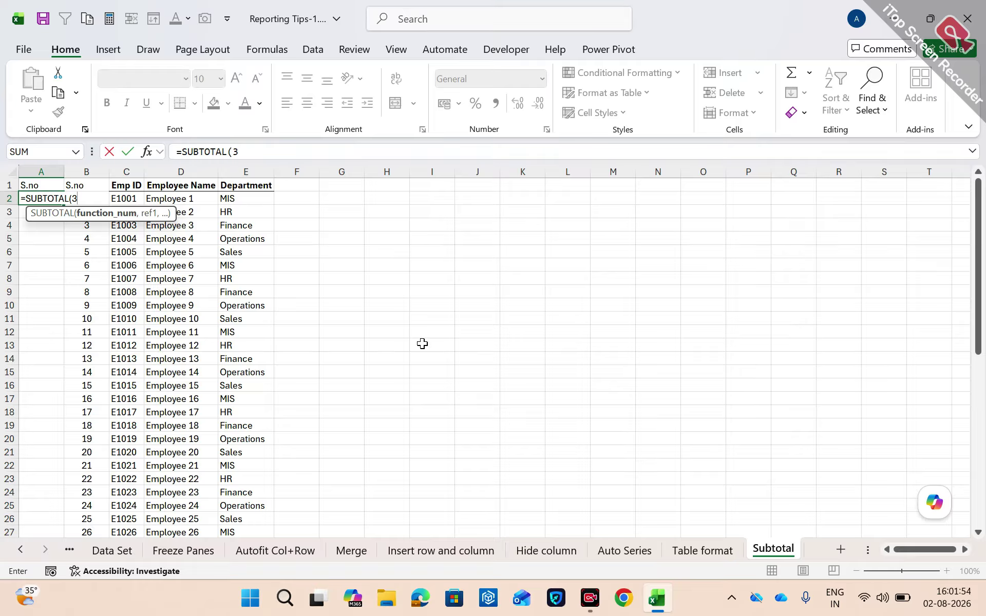
pyautogui.write(',')
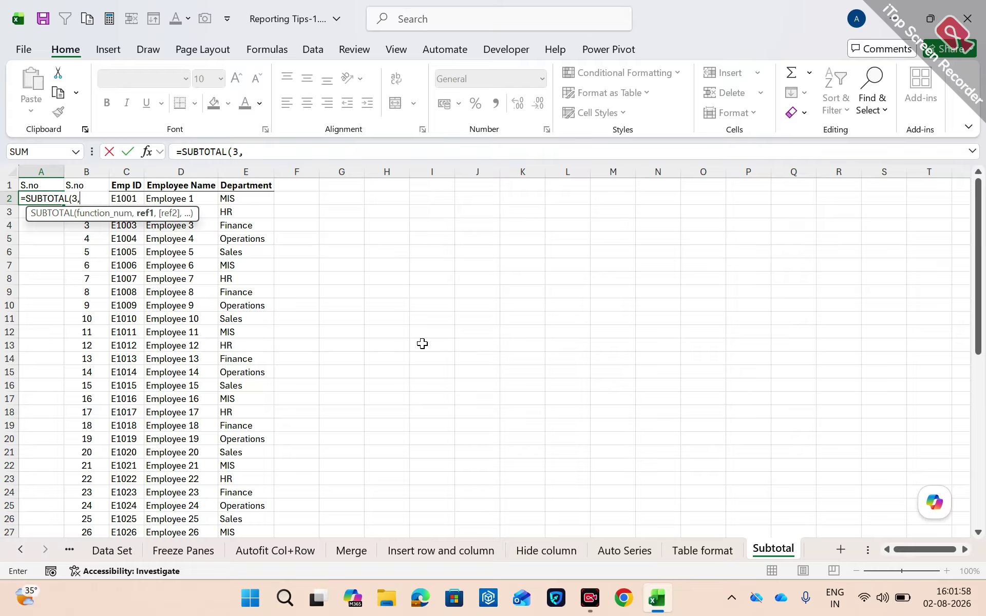
pyautogui.press('Right')
pyautogui.press('Right')
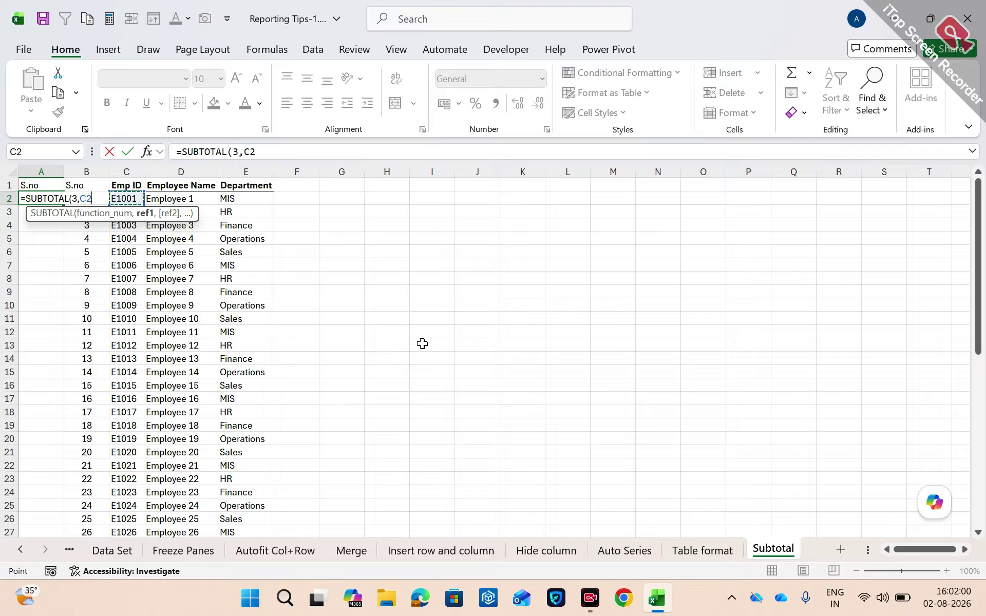
pyautogui.press('F8')
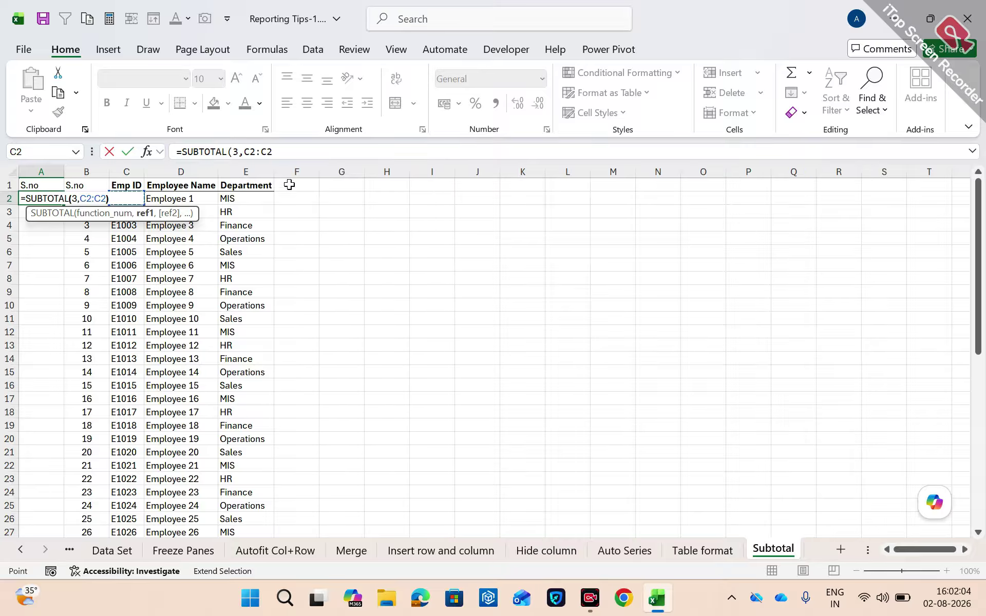
pyautogui.write(')')
# Make the range's start absolute so the A2 formula reads =SUBTOTAL(3,$C$2:C2)
pyautogui.click(251, 152)
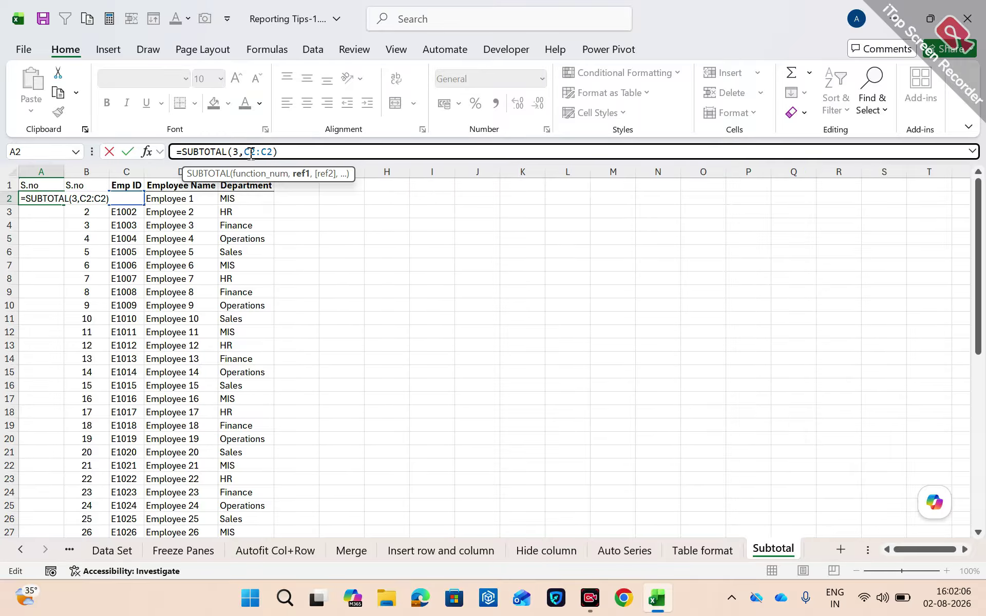
pyautogui.press('F4')
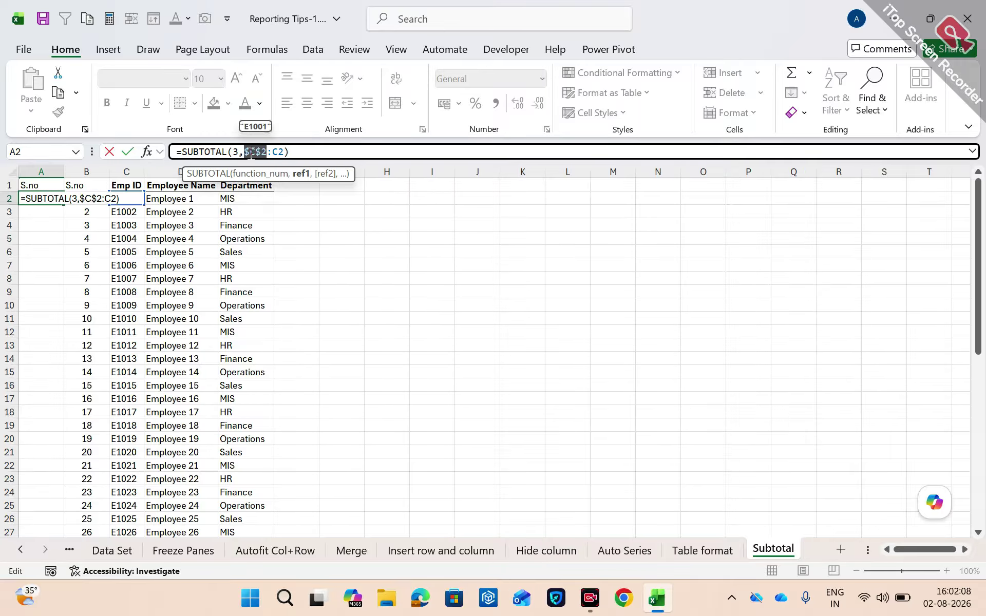
pyautogui.hotkey('ctrl', 'Return')
# Fill the SUBTOTAL formula from A2 down column A to the last employee row, row 51
pyautogui.press('Right')
pyautogui.hotkey('ctrl', 'Down')
pyautogui.press('Left')
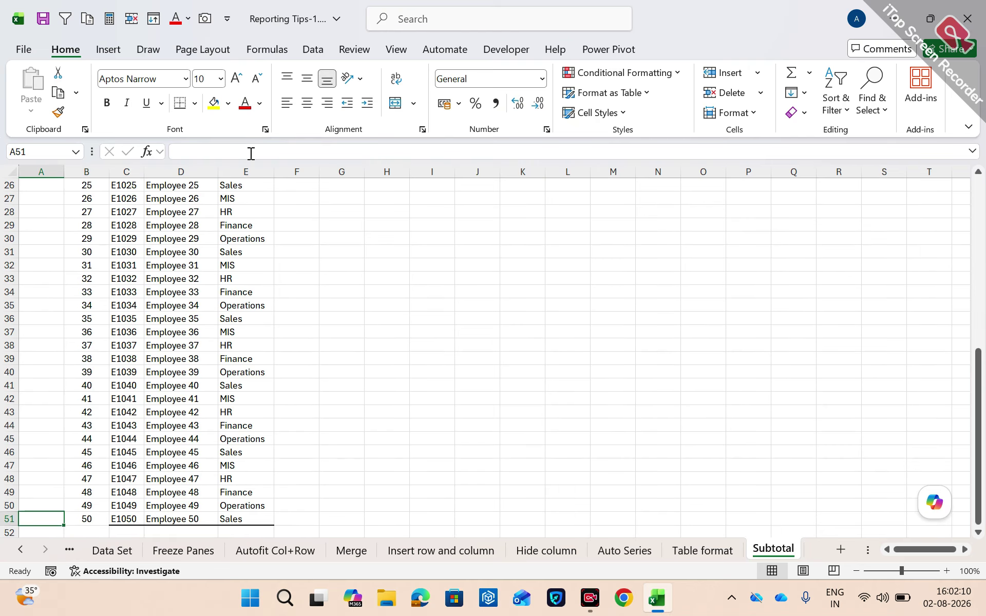
pyautogui.hotkey('ctrl', 'shift', 'Up')
pyautogui.hotkey('ctrl', 'd')
pyautogui.press('Right')
pyautogui.hotkey('ctrl', 'Up')
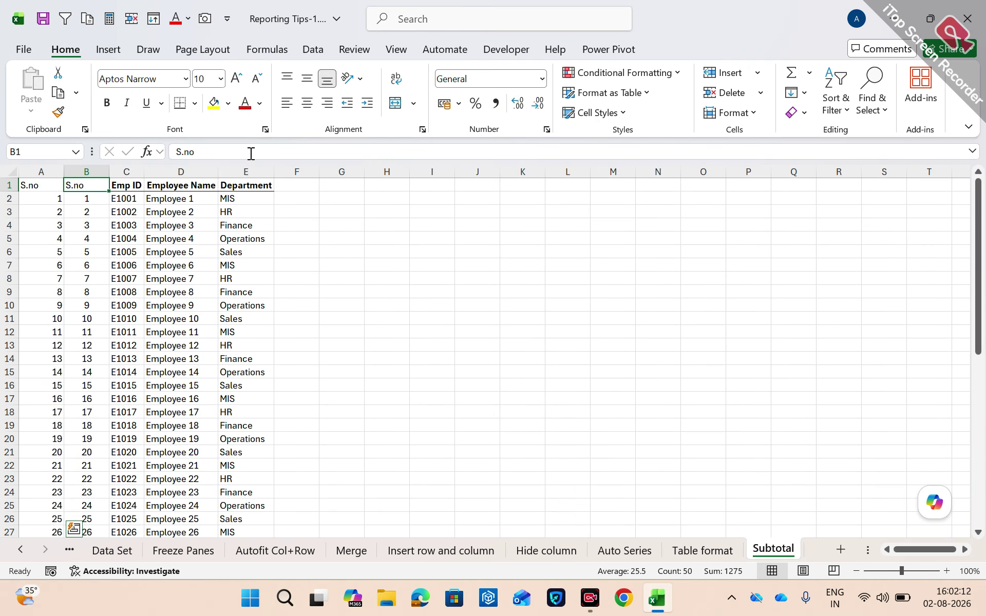
# Turn on filtering for the header row and filter Department to show only Finance
pyautogui.press('Right')
pyautogui.hotkey('ctrl', 'shift', 'l')
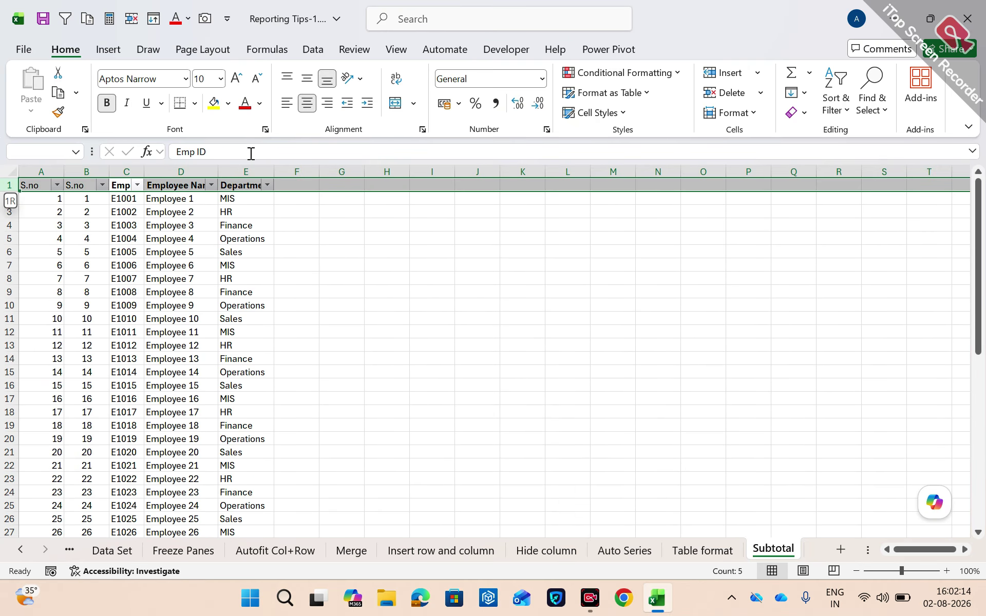
pyautogui.press('Right')
pyautogui.press('Right')
pyautogui.hotkey('alt', 'Down')
pyautogui.press('Tab')
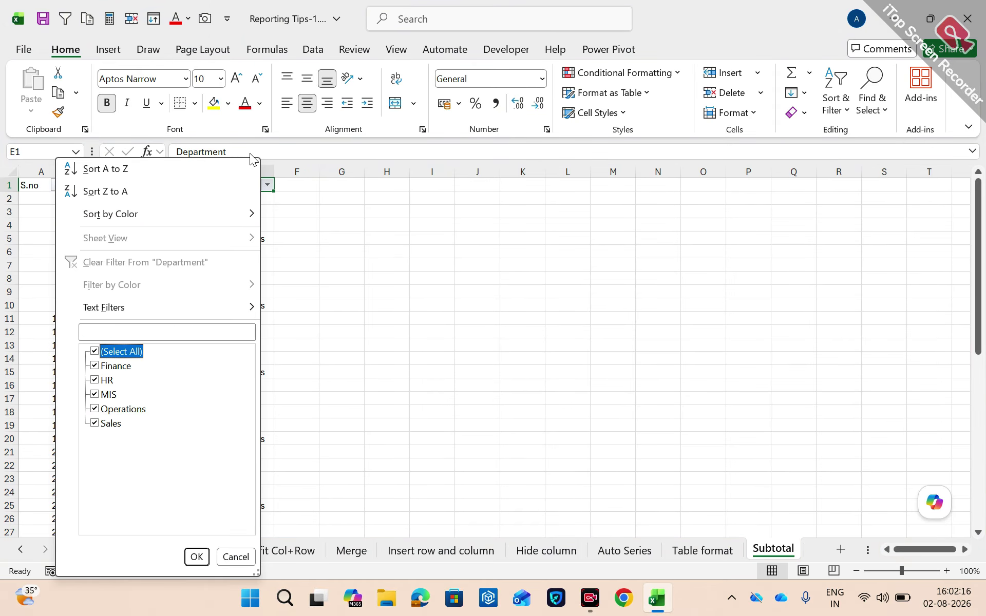
pyautogui.press('space')
pyautogui.press('Down')
pyautogui.press('space')
pyautogui.press('Return')
# Compare the two S.no columns in the filtered Finance rows, and remove the filter from the list
pyautogui.press('Left')
pyautogui.press('Down')
pyautogui.press('Left')
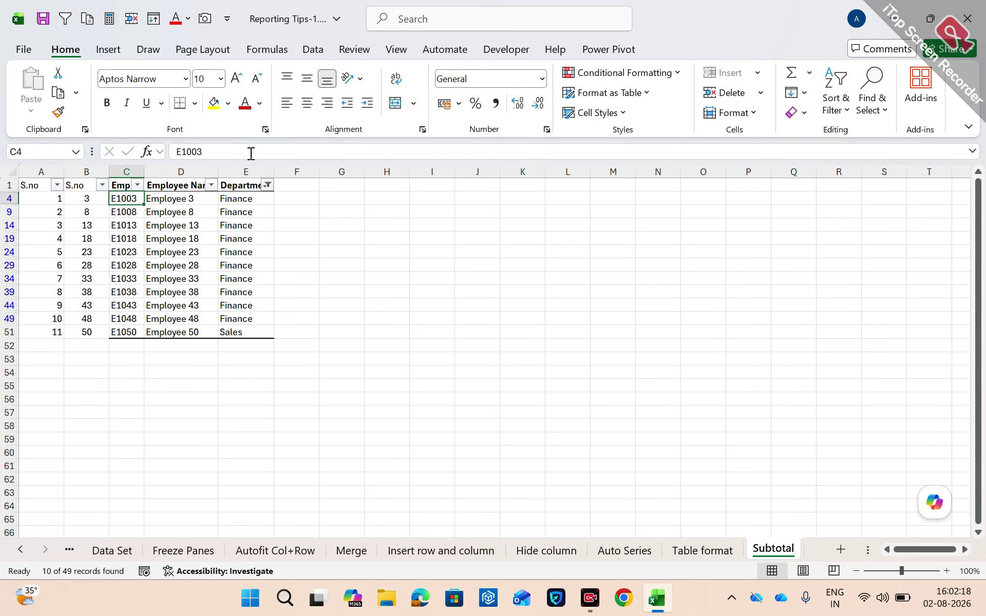
pyautogui.press('Left')
pyautogui.hotkey('ctrl', 'Down')
pyautogui.hotkey('ctrl', 'Up')
pyautogui.press('Left')
pyautogui.press('Down')
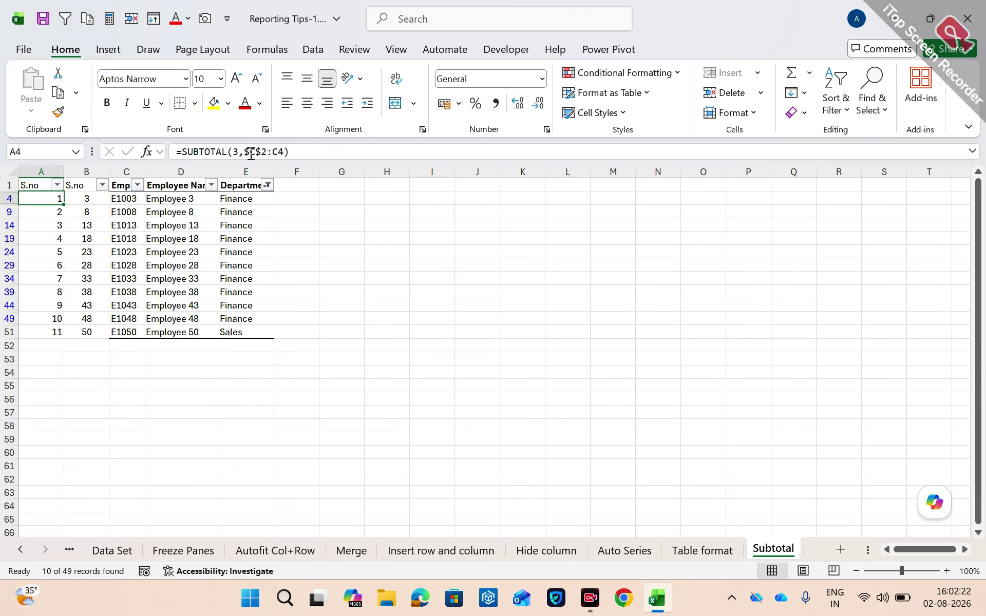
pyautogui.press('Up')
pyautogui.press('Right')
pyautogui.hotkey('ctrl', 'shift', 'l')
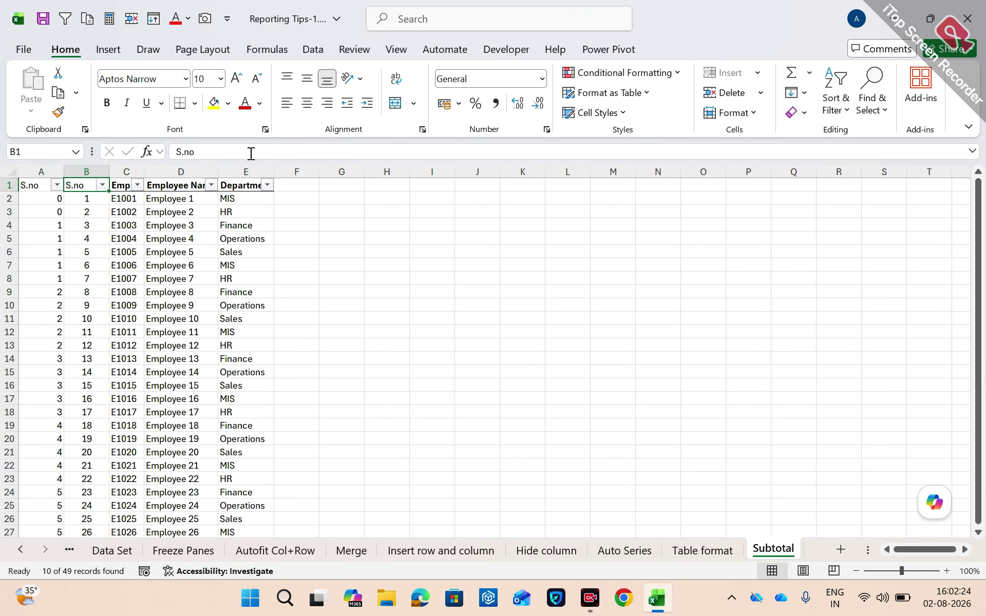
# Enter the header Sales in F1, beside Department
pyautogui.press('Right')
pyautogui.press('Right')
pyautogui.press('Right')
pyautogui.press('Right')
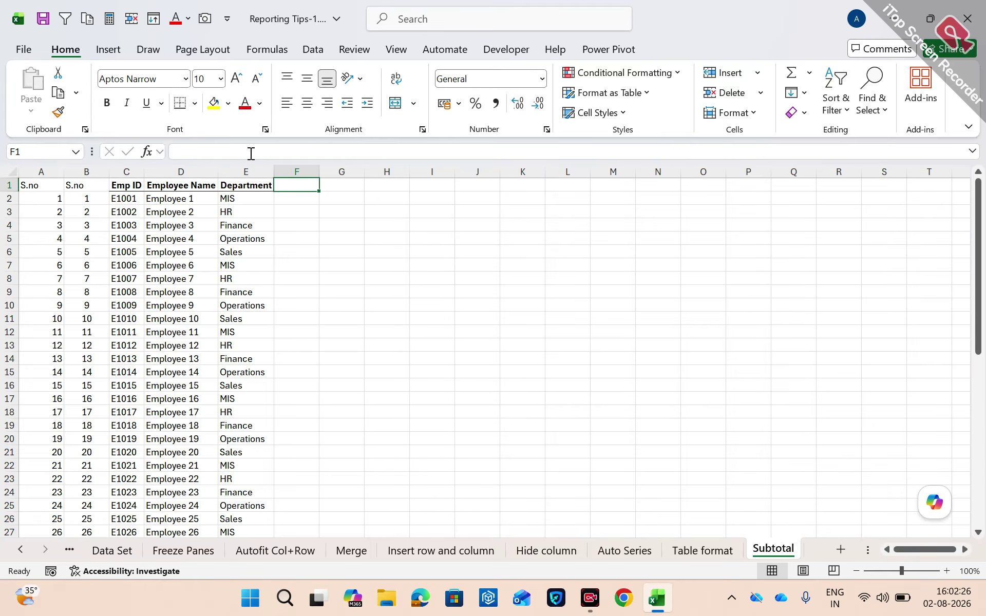
pyautogui.write('Sales')
pyautogui.press('Return')
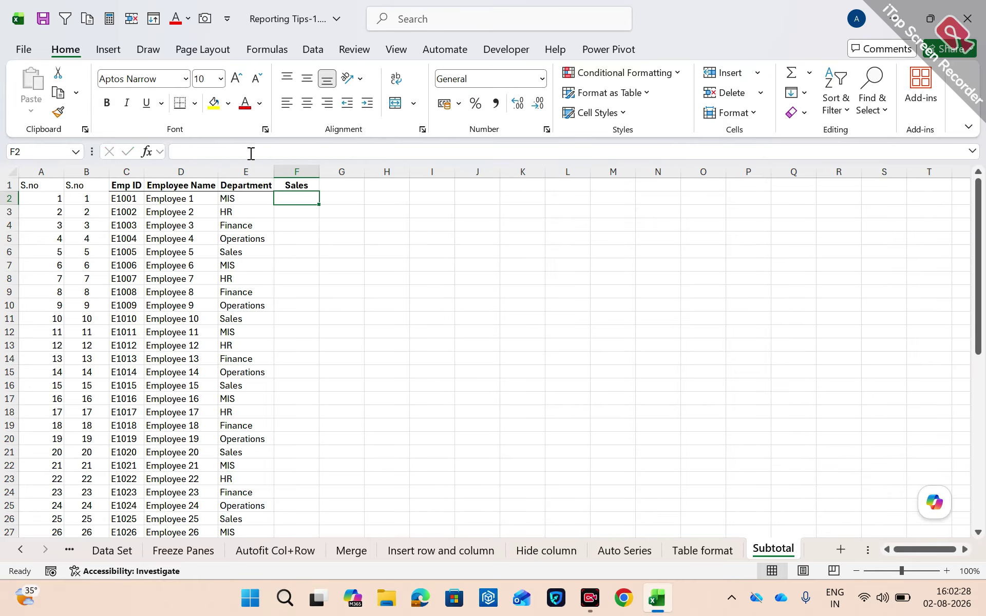
# Enter =RANDBETWEEN(10,100) in F2 to generate a sample sales figure
pyautogui.write('=rand')
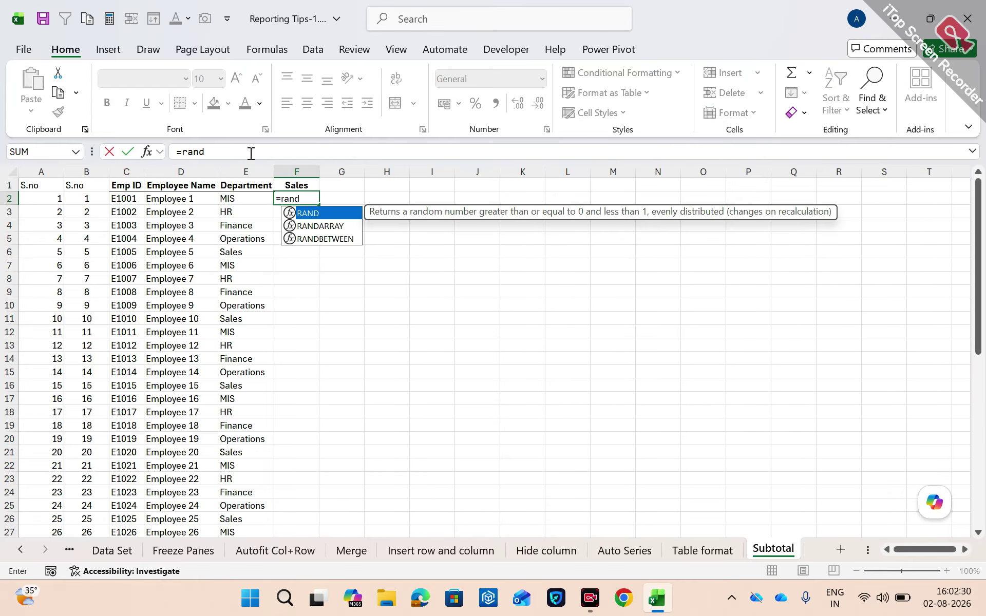
pyautogui.press('Down')
pyautogui.press('Down')
pyautogui.press('Tab')
pyautogui.write('10')
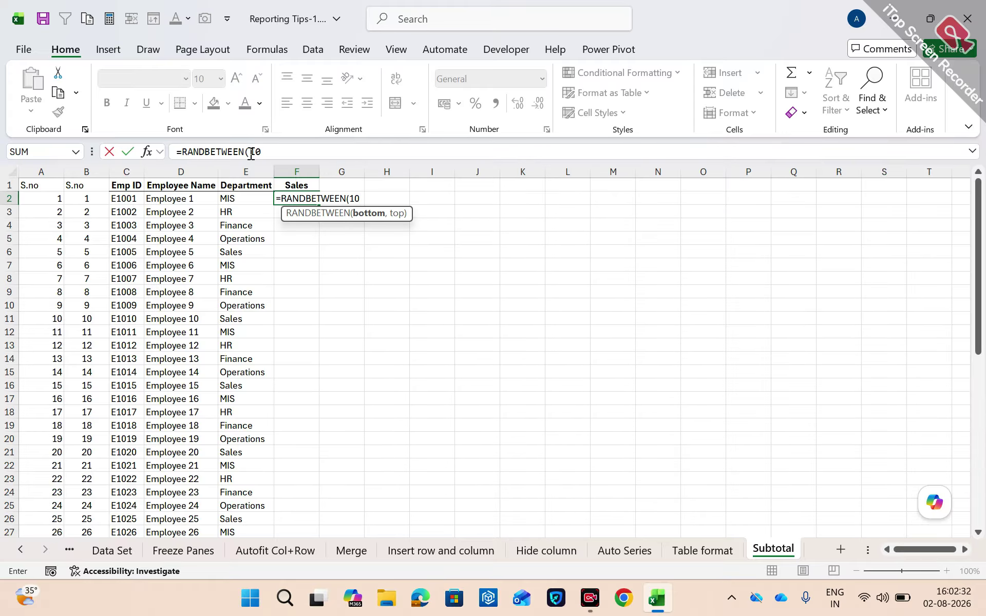
pyautogui.write(',100)')
pyautogui.press('Left')
# Fill the RANDBETWEEN formula down the Sales column to the last employee row
pyautogui.hotkey('ctrl', 'Down')
pyautogui.press('Right')
pyautogui.hotkey('ctrl', 'shift', 'Up')
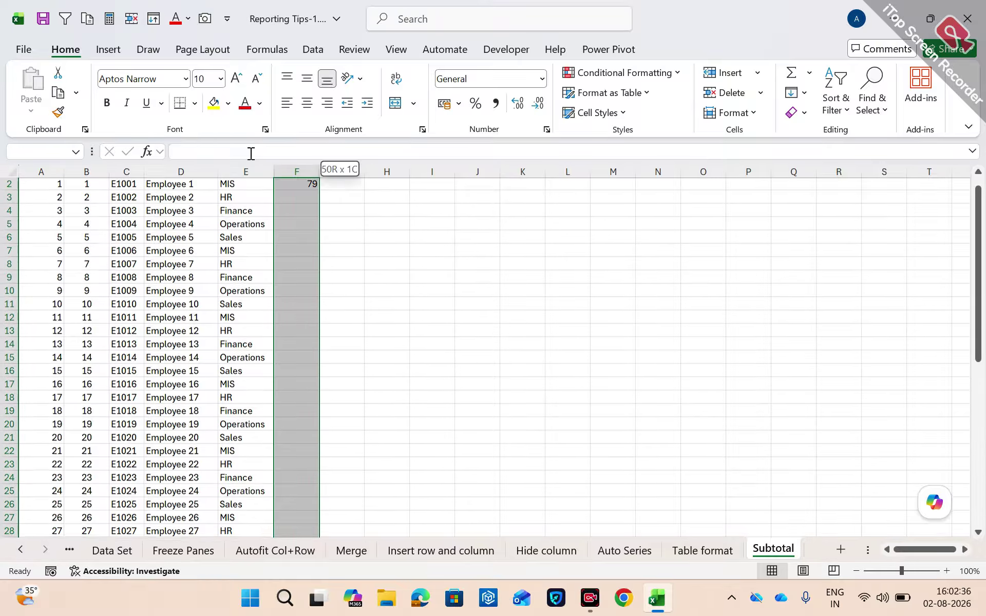
pyautogui.hotkey('ctrl', 'd')
# Insert a blank row above the header row of the employee list
pyautogui.press('Up')
pyautogui.press('Left')
pyautogui.hotkey('shift', 'space')
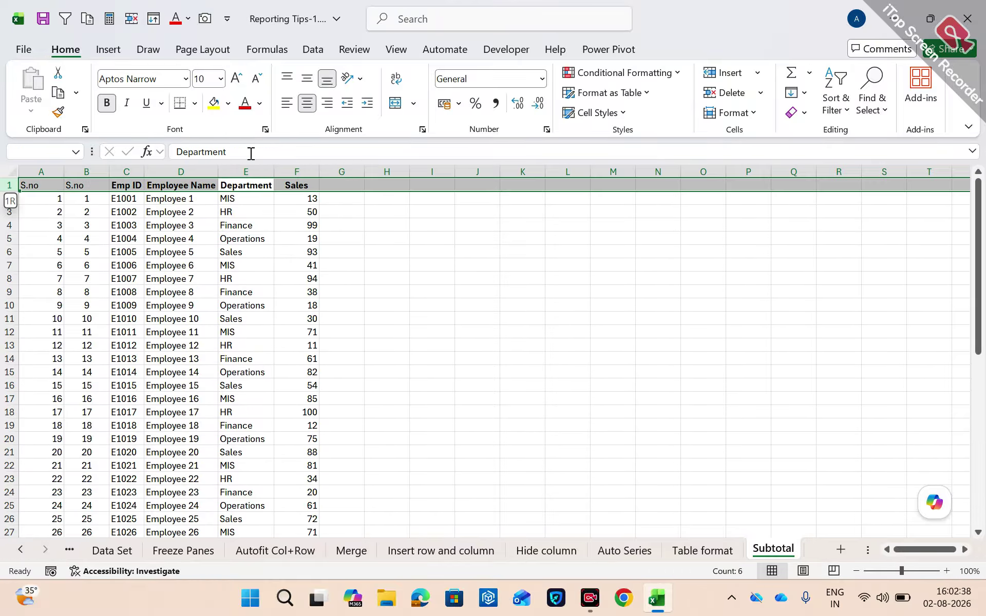
pyautogui.hotkey('ctrl', 'shift', '=')
# Start a SUBTOTAL formula in F1 above the Sales header, with 109 - SUM as its function number
pyautogui.press('Up')
pyautogui.press('Right')
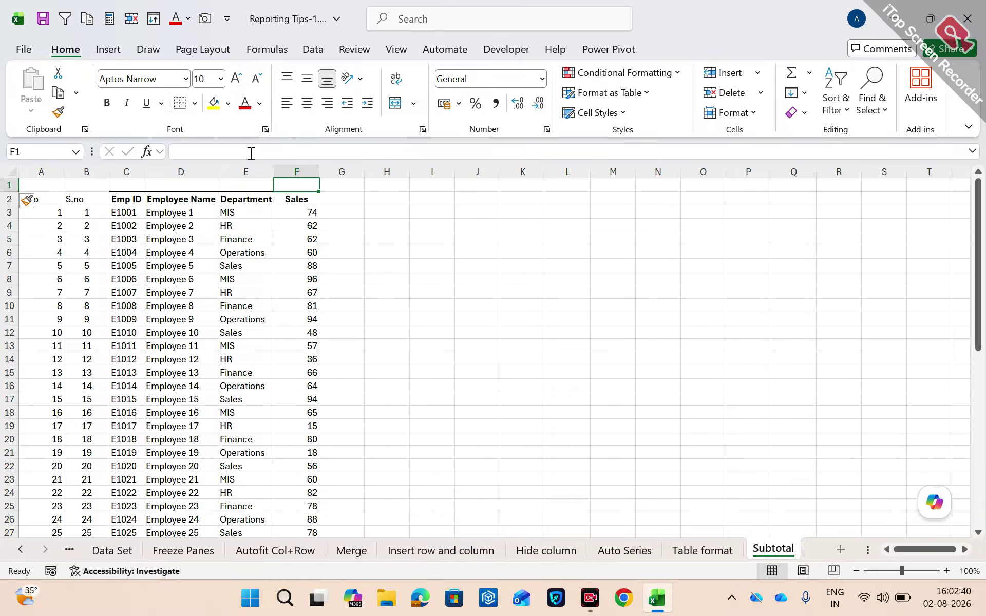
pyautogui.write('=sub')
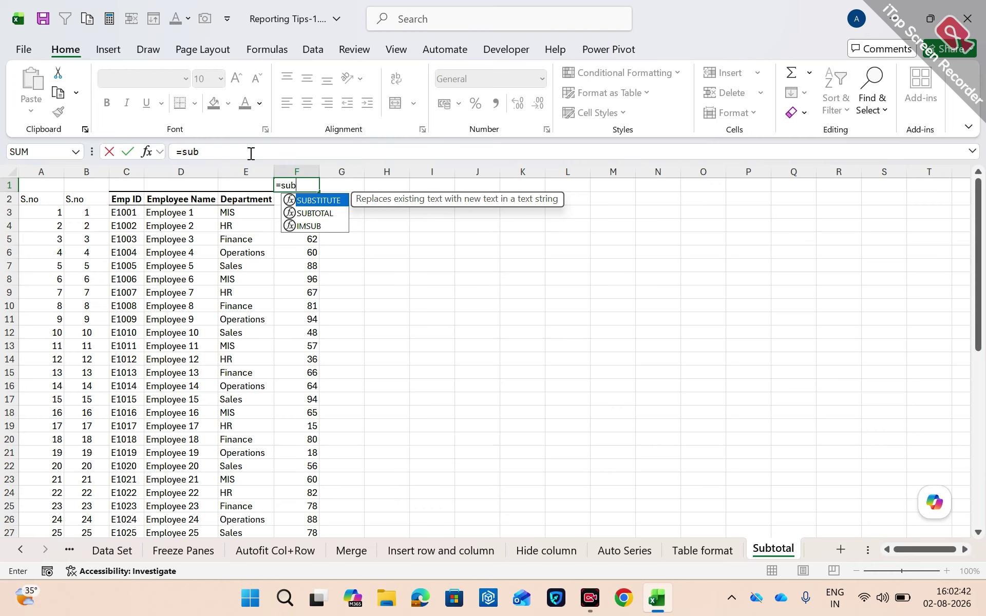
pyautogui.press('Down')
pyautogui.press('Tab')
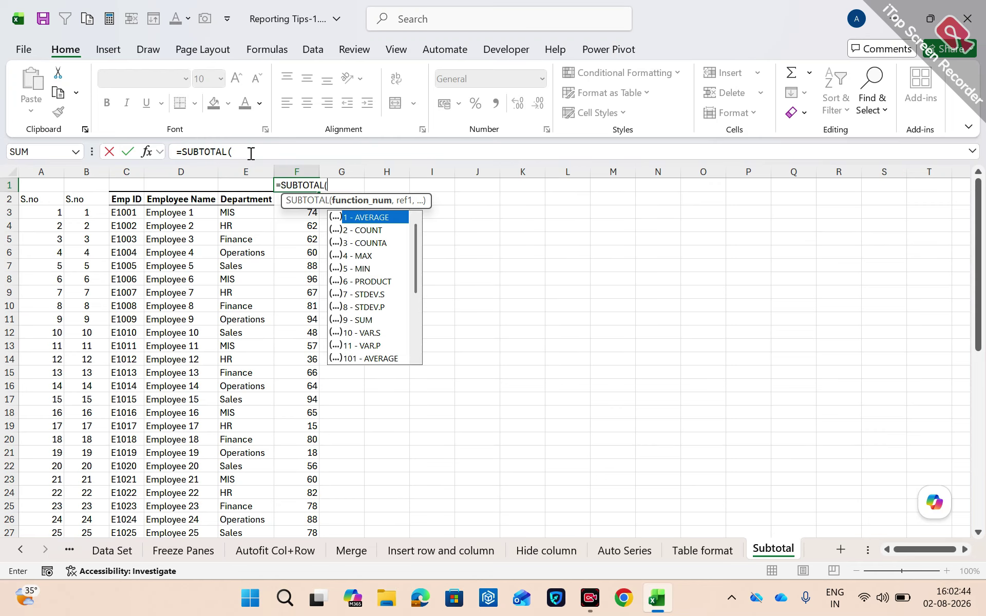
pyautogui.press('Down')
pyautogui.press('Down')
pyautogui.press('Down')
pyautogui.press('Down')
pyautogui.press('Down')
pyautogui.press('Down')
pyautogui.press('Down')
pyautogui.press('Down')
pyautogui.press('Down')
pyautogui.press('Down')
pyautogui.press('Down')
pyautogui.press('Down')
pyautogui.press('Down')
pyautogui.press('Down')
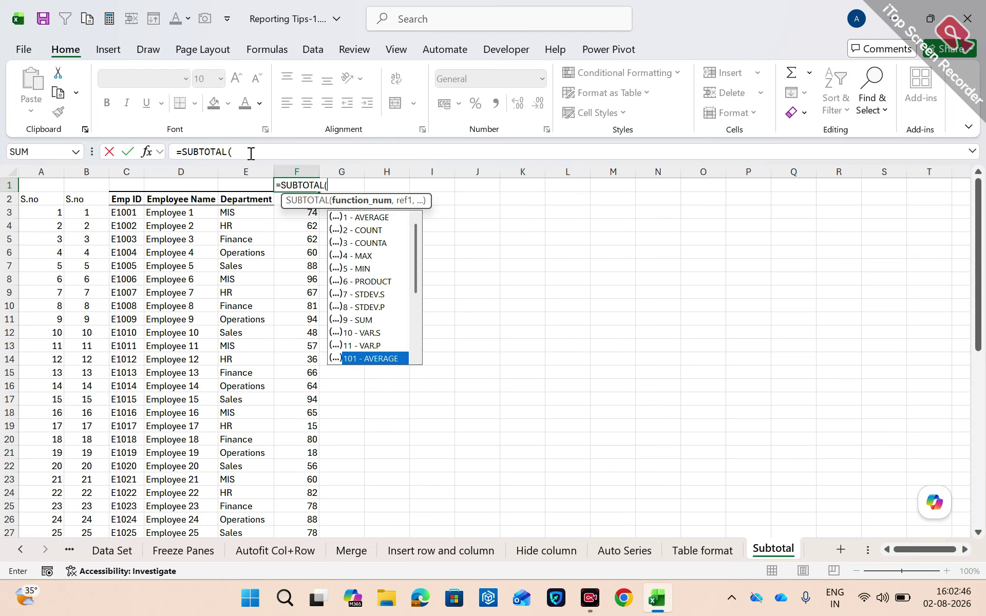
pyautogui.press('Down')
pyautogui.press('Down')
pyautogui.press('Down')
pyautogui.press('Down')
pyautogui.press('Down')
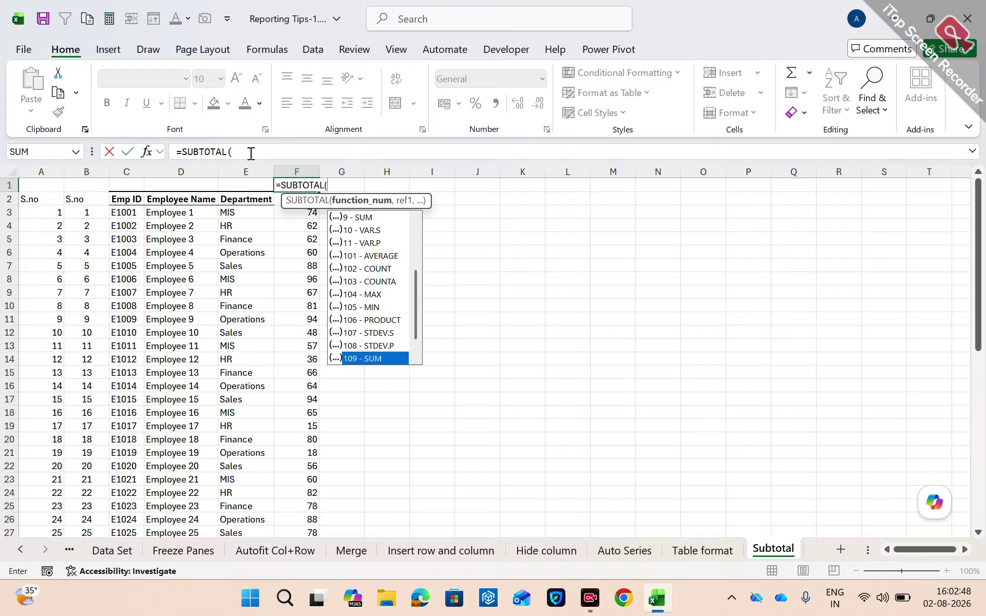
pyautogui.press('Up')
pyautogui.press('Up')
pyautogui.press('Down')
pyautogui.press('Down')
pyautogui.press('Tab')
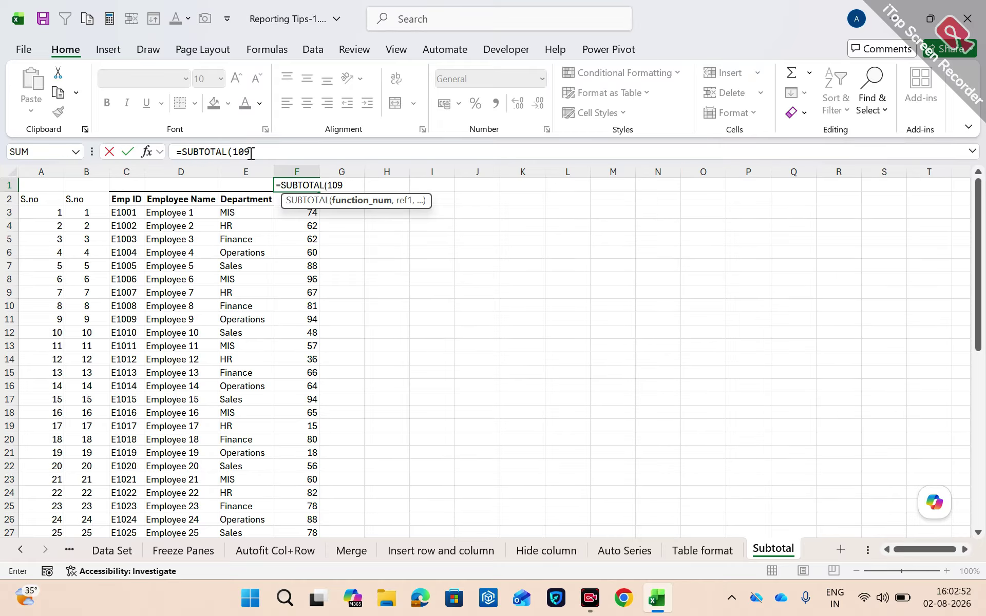
# Complete the F1 formula with the sales range F3:F52 as its reference
pyautogui.write(',')
pyautogui.press('Down')
pyautogui.press('Down')
pyautogui.hotkey('ctrl', 'shift', 'Down')
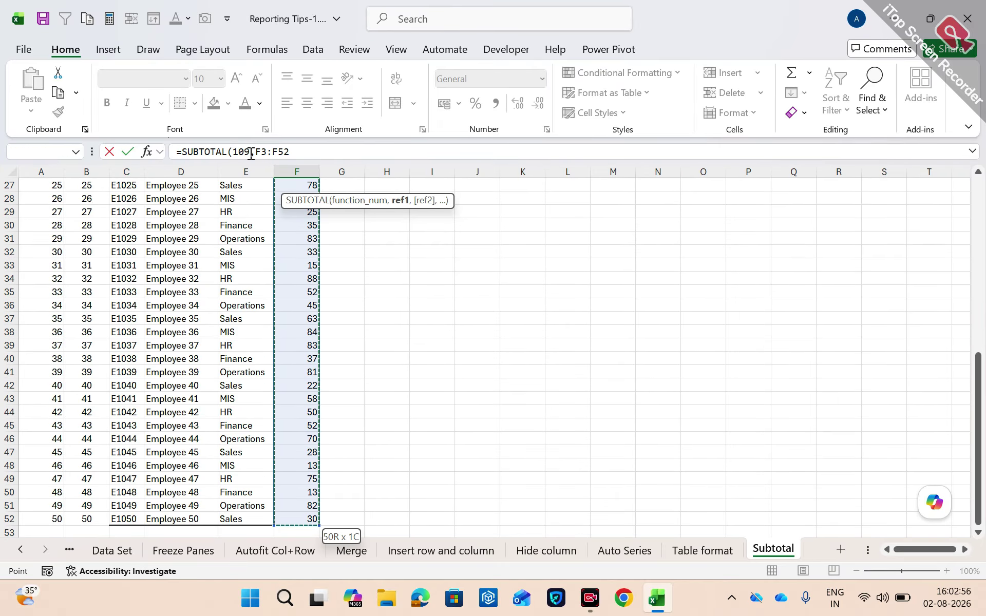
pyautogui.press('Return')
pyautogui.press('Up')
pyautogui.press('Down')
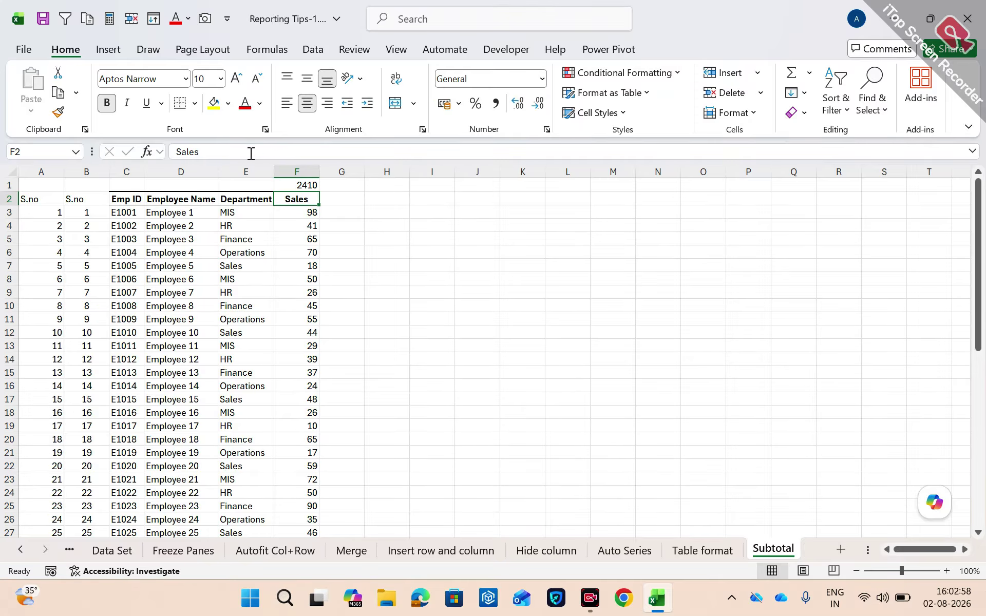
# Turn on filtering for the header row, row 2, and look over the Sales values
pyautogui.hotkey('shift', 'space')
pyautogui.hotkey('ctrl', 'shift', ';')
pyautogui.press('Escape')
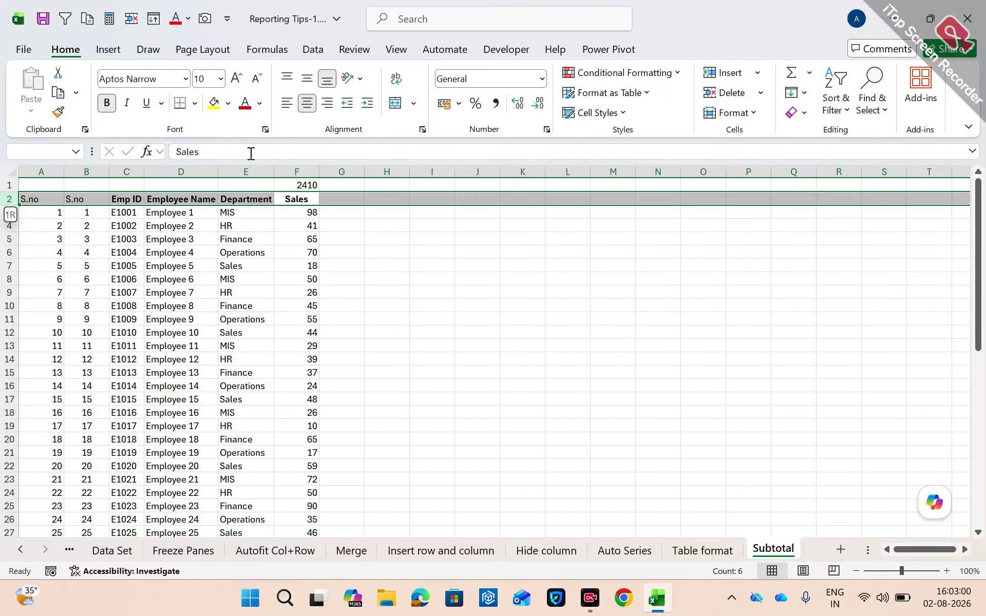
pyautogui.hotkey('ctrl', 'shift', 'l')
pyautogui.press('Down')
pyautogui.hotkey('ctrl', 'shift', 'Down')
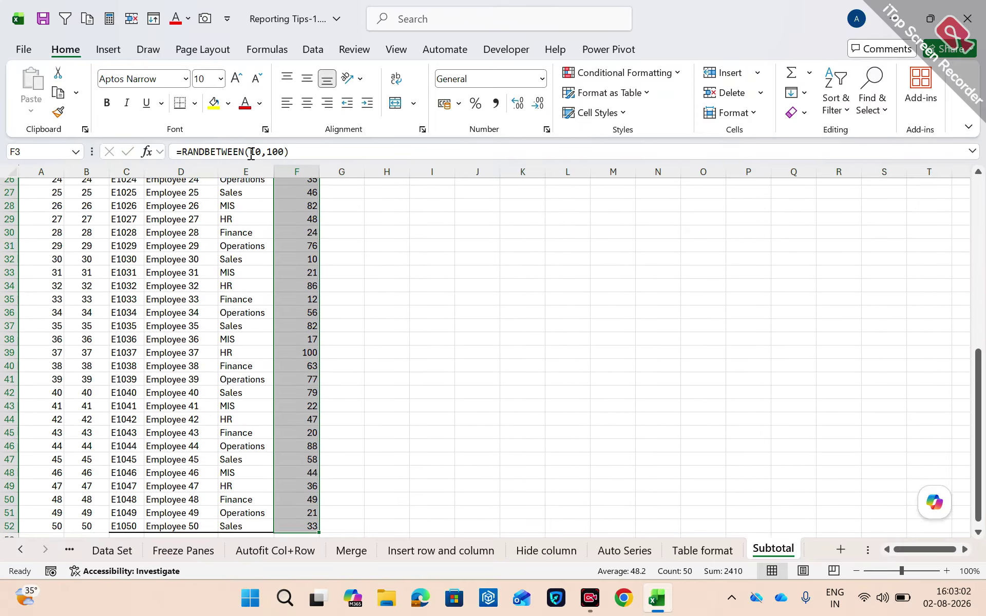
pyautogui.hotkey('ctrl', 'Up')
pyautogui.press('Down')
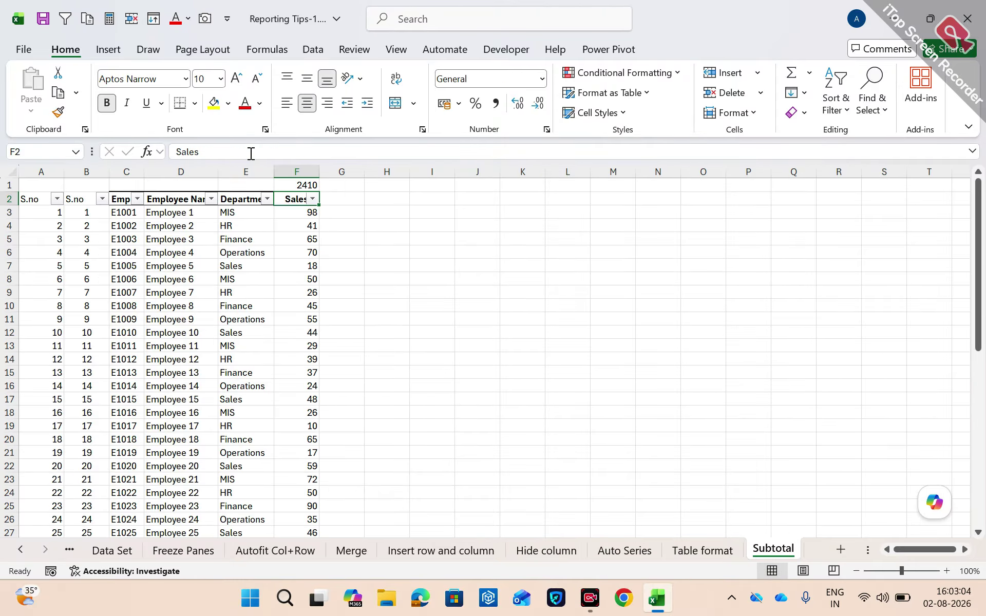
# Filter the Department column of the employee list to show only HR
pyautogui.hotkey('alt', 'Down')
pyautogui.press('Escape')
pyautogui.press('Left')
pyautogui.hotkey('alt', 'Down')
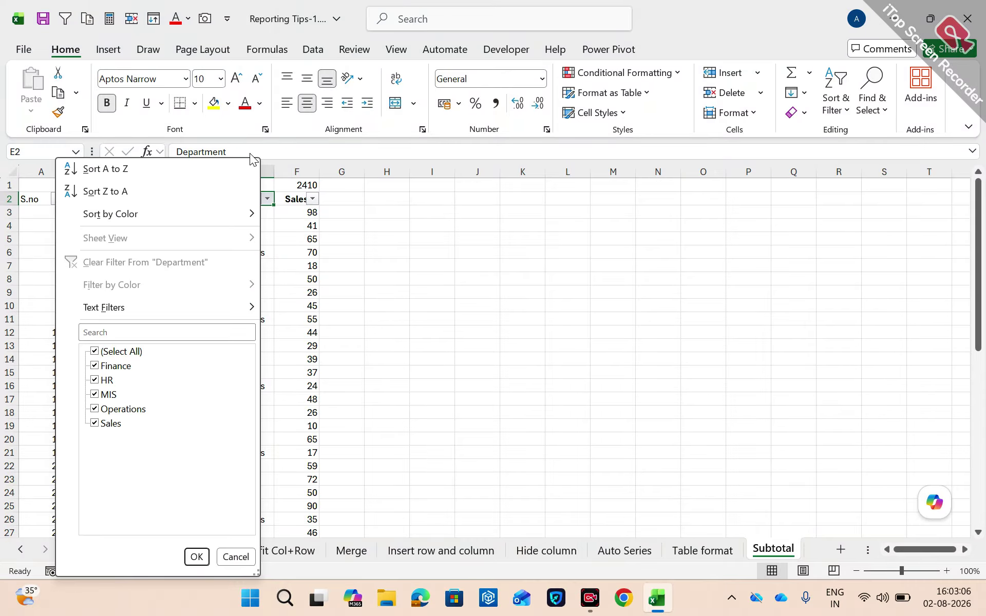
pyautogui.press('Tab')
pyautogui.press('Down')
pyautogui.press('space')
pyautogui.press('Up')
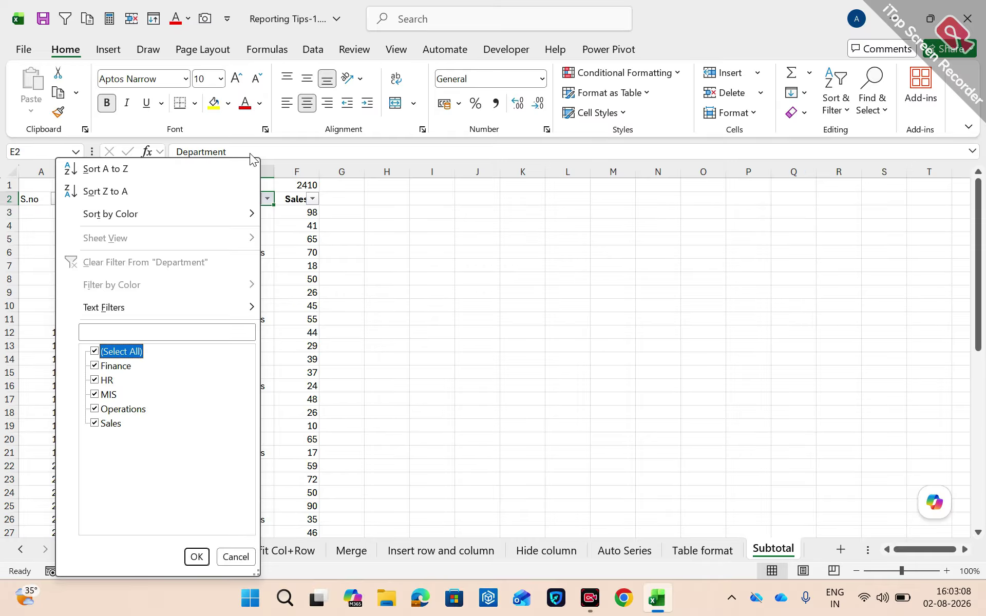
pyautogui.press('space')
pyautogui.press('Down')
pyautogui.press('Down')
pyautogui.press('space')
pyautogui.press('Return')
# Check the SUBTOTAL formula in F1 on the filtered rows and turn filtering off
pyautogui.press('Right')
pyautogui.press('Up')
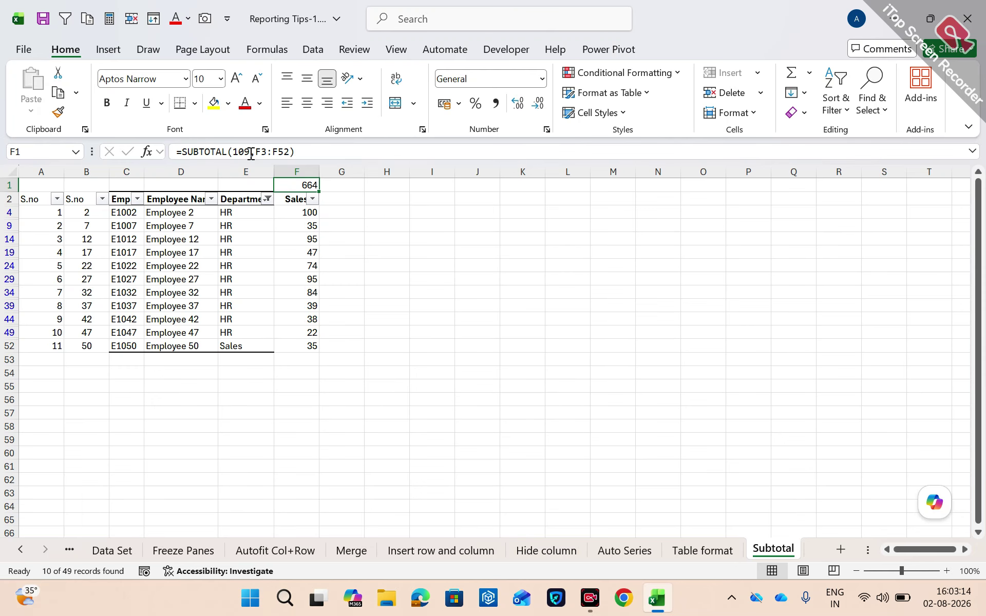
pyautogui.hotkey('ctrl', 'shift', 'l')
pyautogui.press('Left')
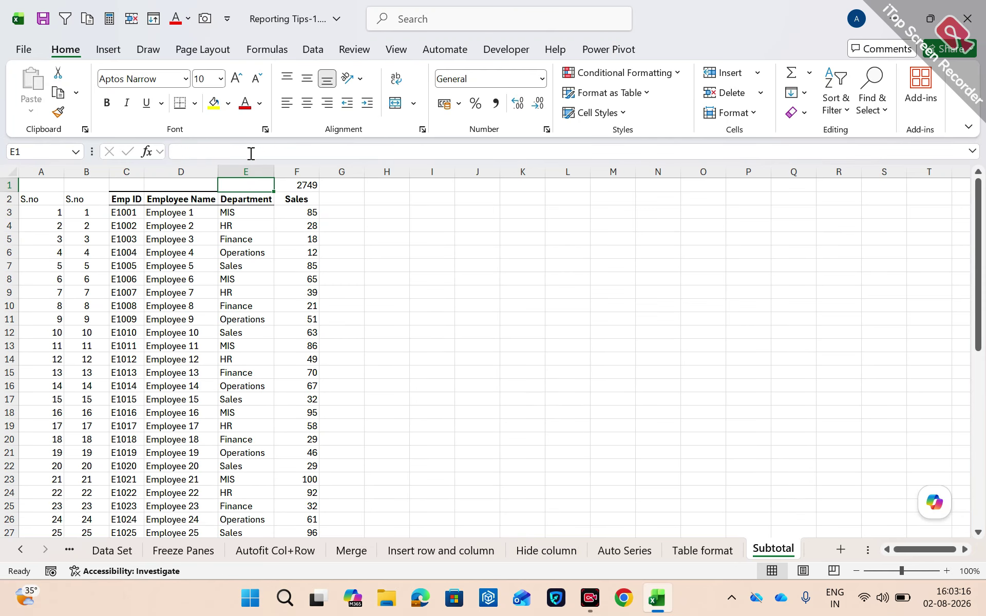
# Enter a SUM formula in H1 that totals the sales range F3:F52
pyautogui.press('Right')
pyautogui.press('Right')
pyautogui.press('Right')
pyautogui.write('=SUM(')
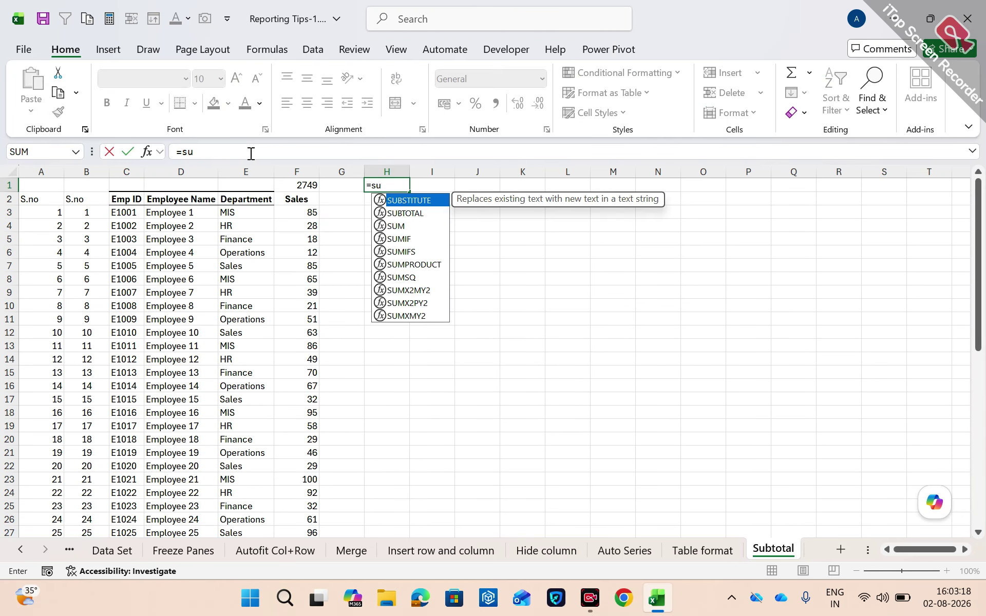
pyautogui.press('Left')
pyautogui.press('Down')
pyautogui.press('Left')
pyautogui.press('Down')
pyautogui.hotkey('ctrl', 'shift', 'Down')
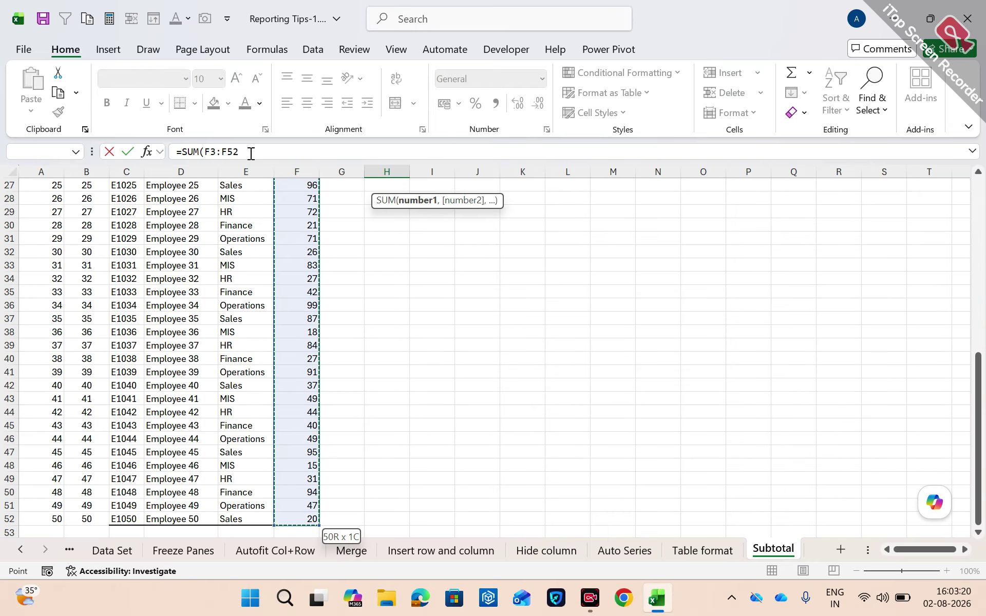
pyautogui.press('Return')
pyautogui.press('Up')
# Turn on filtering for row 1, above the list's header row
pyautogui.press('Left')
pyautogui.press('Left')
pyautogui.press('Left')
pyautogui.hotkey('shift', 'space')
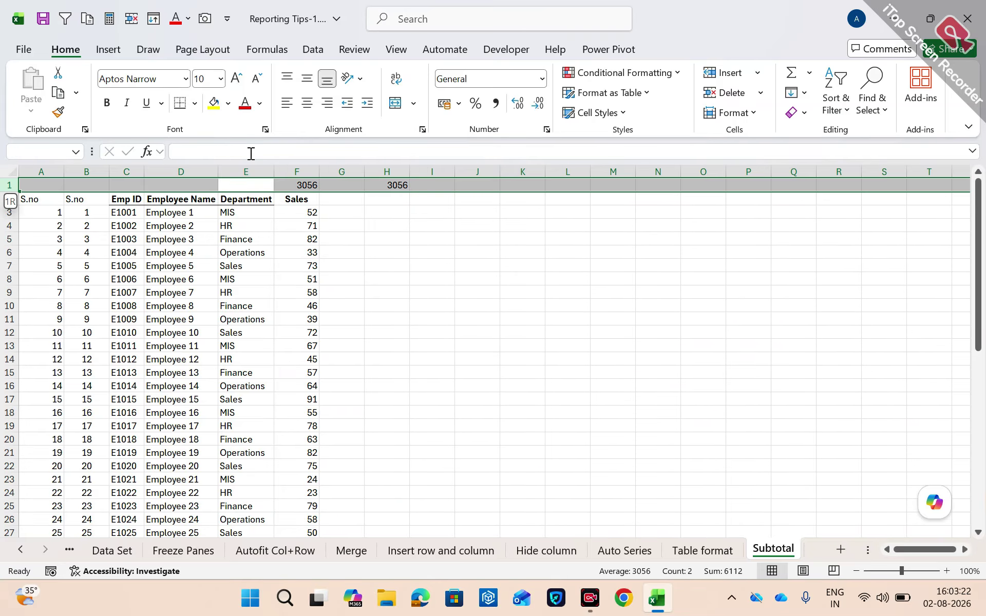
pyautogui.hotkey('ctrl', 'shift', 'l')
# Filter column E from row 1 to show only the HR entries
pyautogui.hotkey('alt', 'Down')
pyautogui.press('Down')
pyautogui.press('Tab')
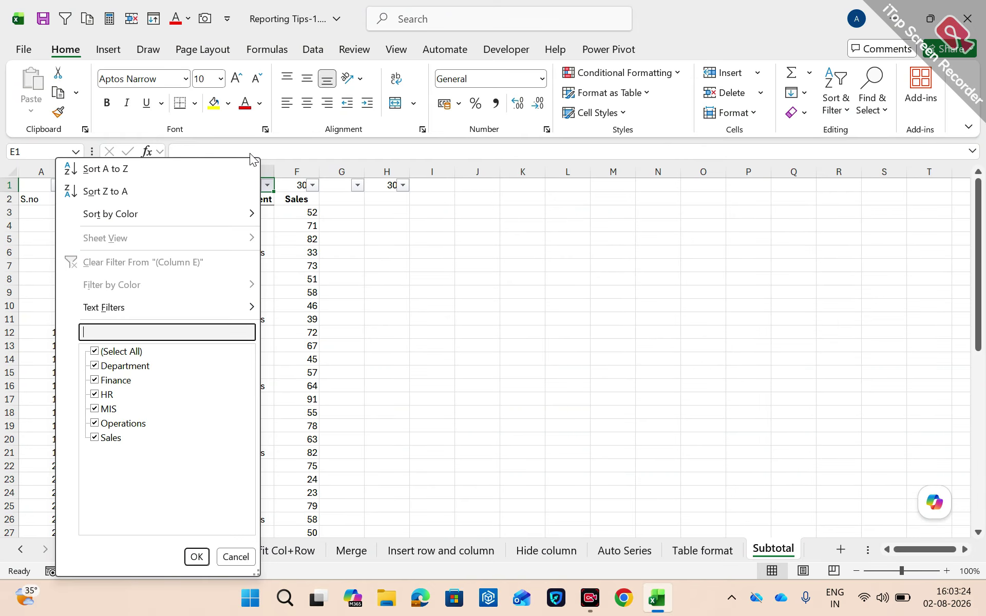
pyautogui.press('Tab')
pyautogui.press('space')
pyautogui.press('Down')
pyautogui.press('Down')
pyautogui.press('Down')
pyautogui.press('space')
pyautogui.press('Return')
pyautogui.press('Right')
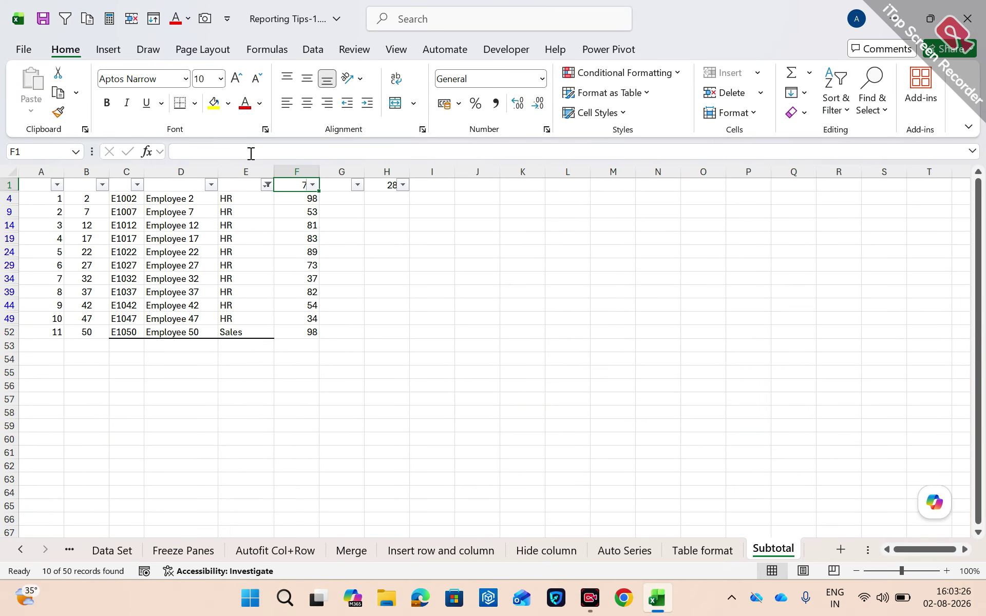
# Compare the SUBTOTAL total in F1 with the SUM total in H1 on the filtered rows
pyautogui.press('Right')
pyautogui.click(402, 202)
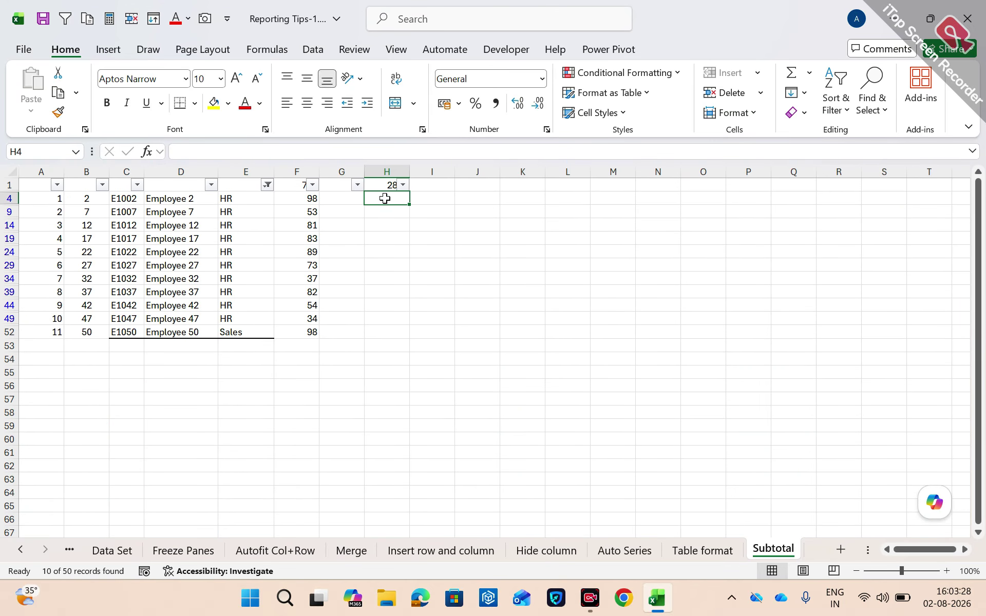
pyautogui.click(317, 173)
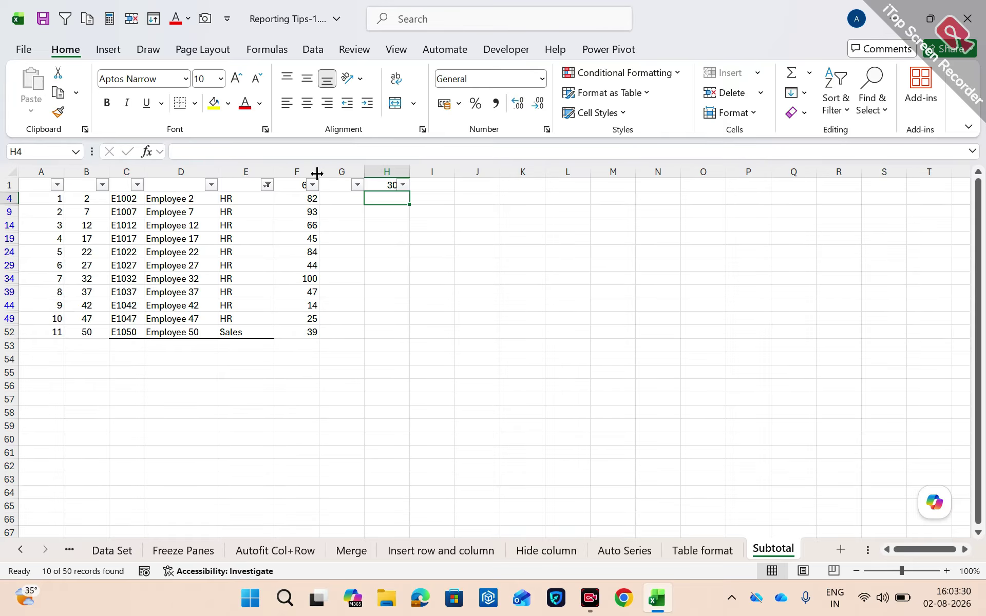
pyautogui.click(294, 259)
pyautogui.hotkey('ctrl', 'Up')
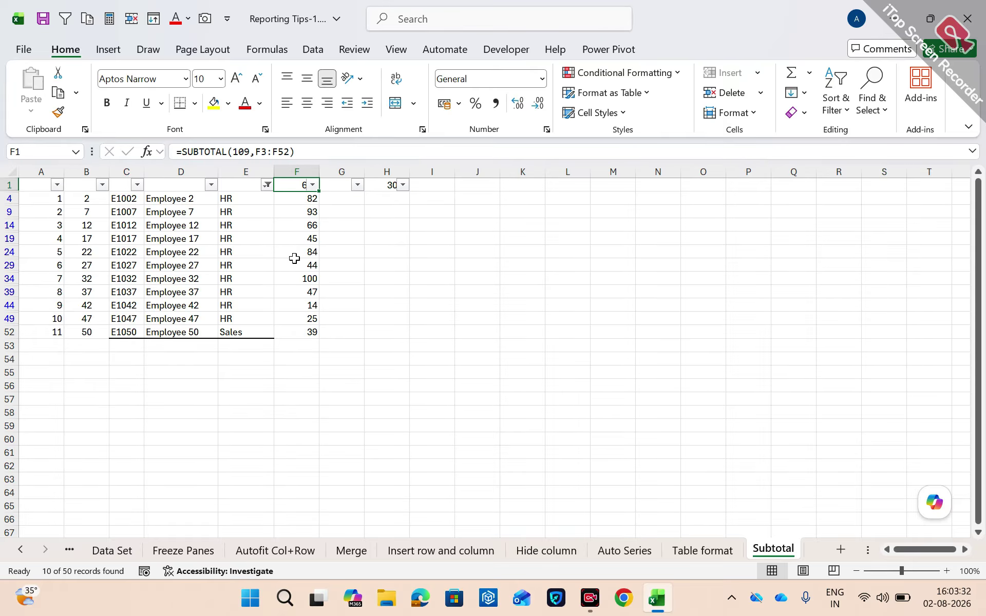
# Turn filtering off and compare the F1 and H1 totals on the full list
pyautogui.press('Right')
pyautogui.hotkey('ctrl', 'shift', 'l')
pyautogui.press('Right')
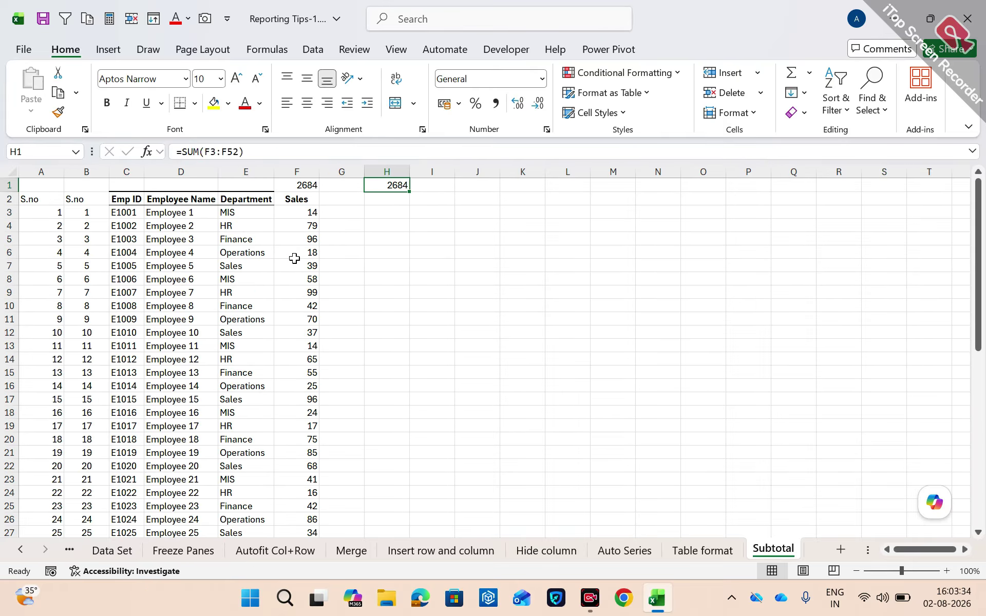
pyautogui.press('Left')
pyautogui.press('Left')
pyautogui.press('Right')
pyautogui.press('Right')
pyautogui.click(98, 249)
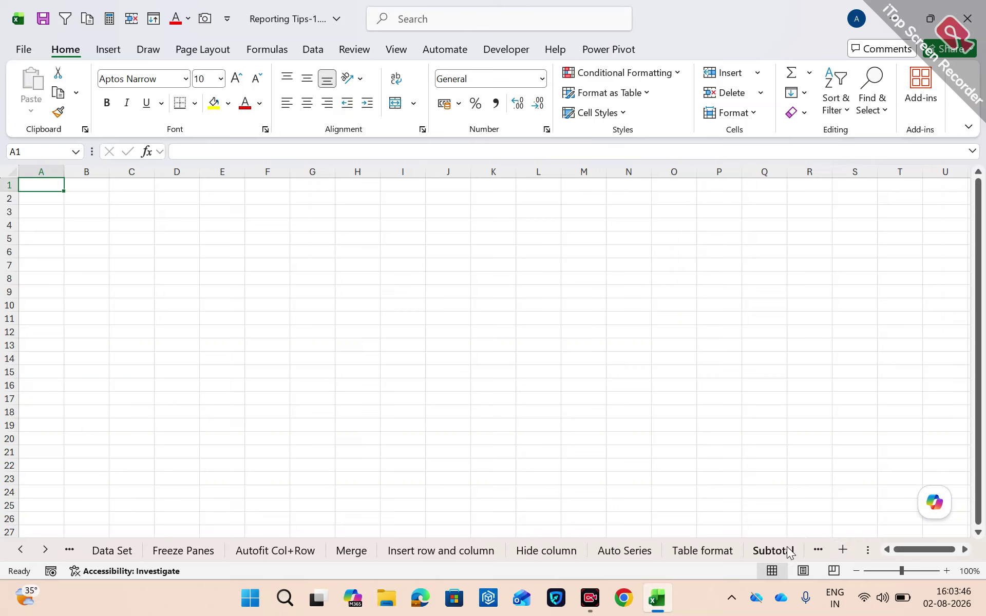
# Add a new worksheet after Subtotal and rename it "Text join"
pyautogui.click(842, 550)
pyautogui.doubleClick(770, 548)
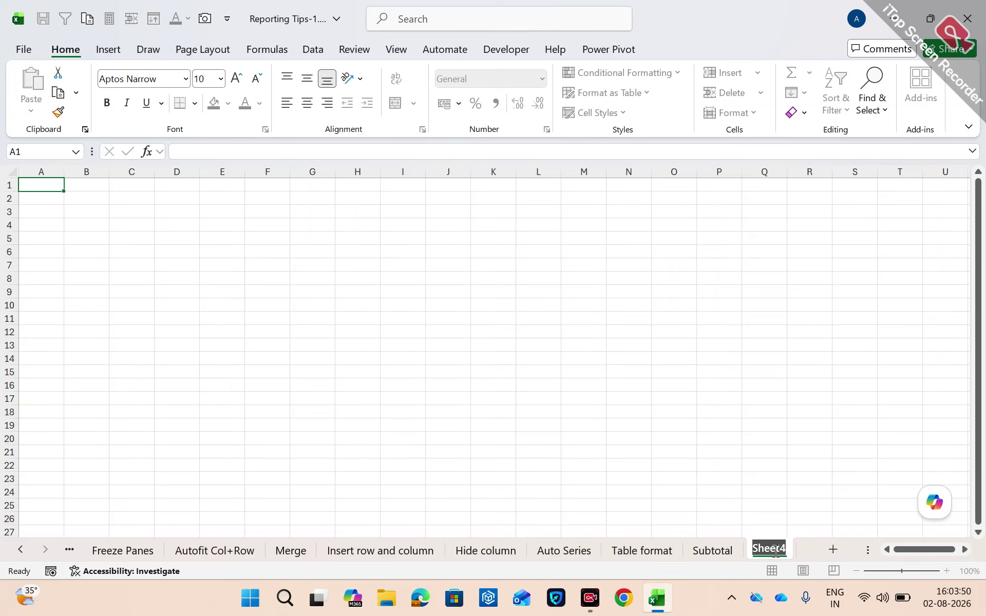
pyautogui.write('Text join')
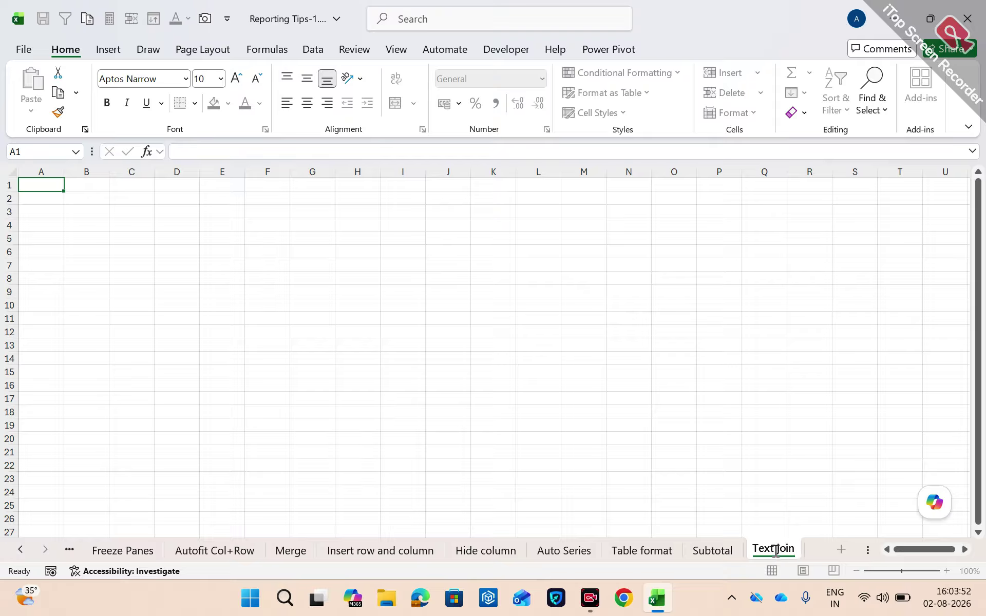
pyautogui.press('Return')
# Enter the heading "Company" in B2 of the Text join sheet
pyautogui.click(615, 501)
pyautogui.hotkey('ctrl', 'Up')
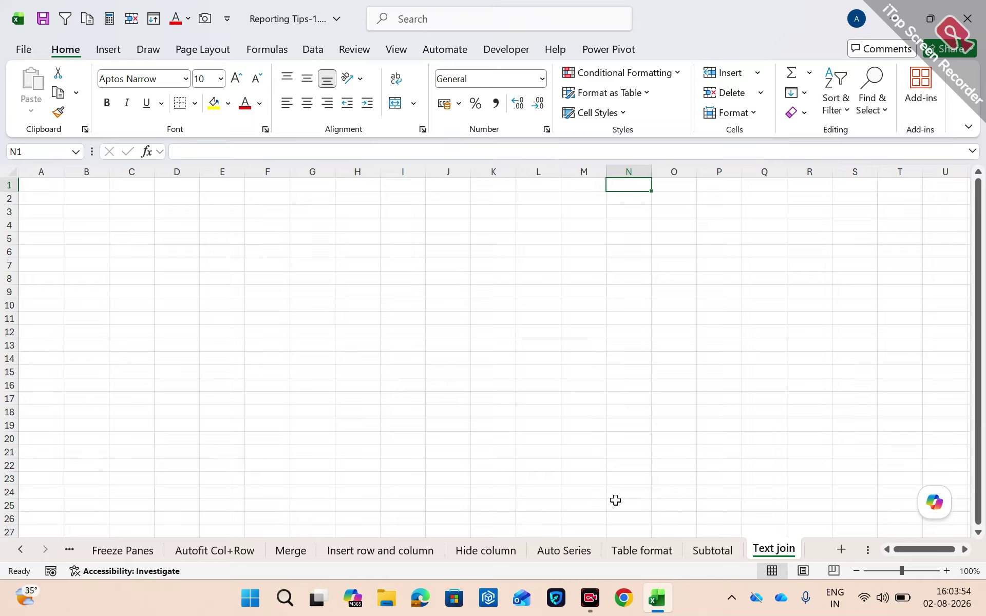
pyautogui.hotkey('ctrl', 'Left')
pyautogui.press('Right')
pyautogui.press('Down')
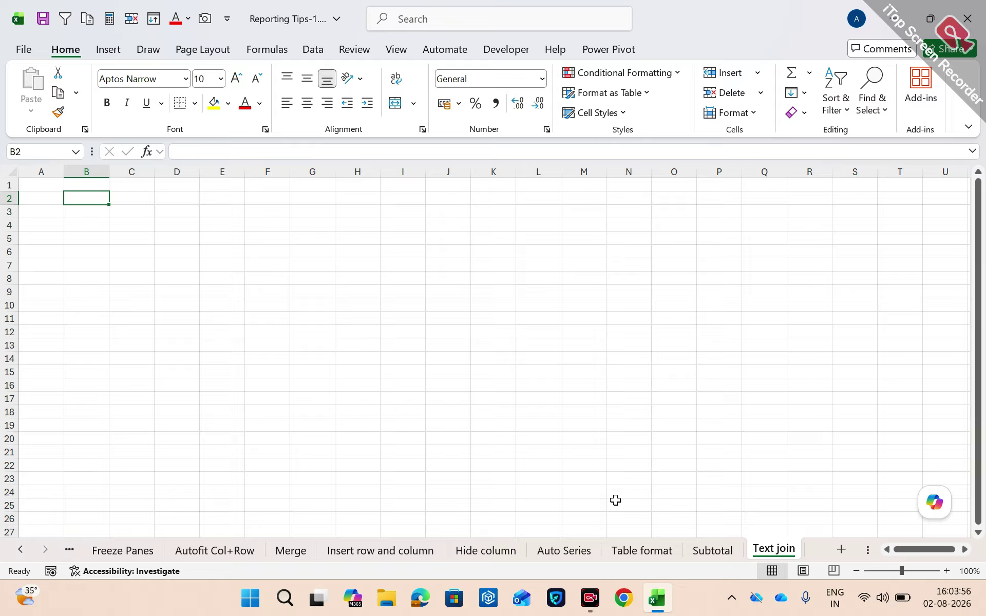
pyautogui.write('Company')
pyautogui.press('Return')
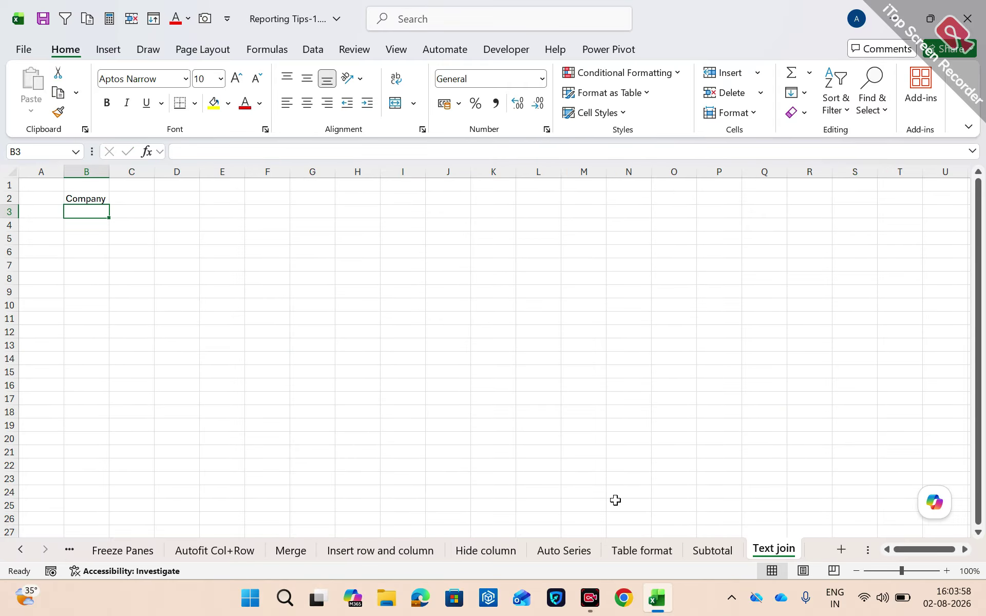
# Enter the company name EXL in B4 and its plot, sector, city and state in B5 to B8, one part per cell
pyautogui.press('Down')
pyautogui.write('EXL')
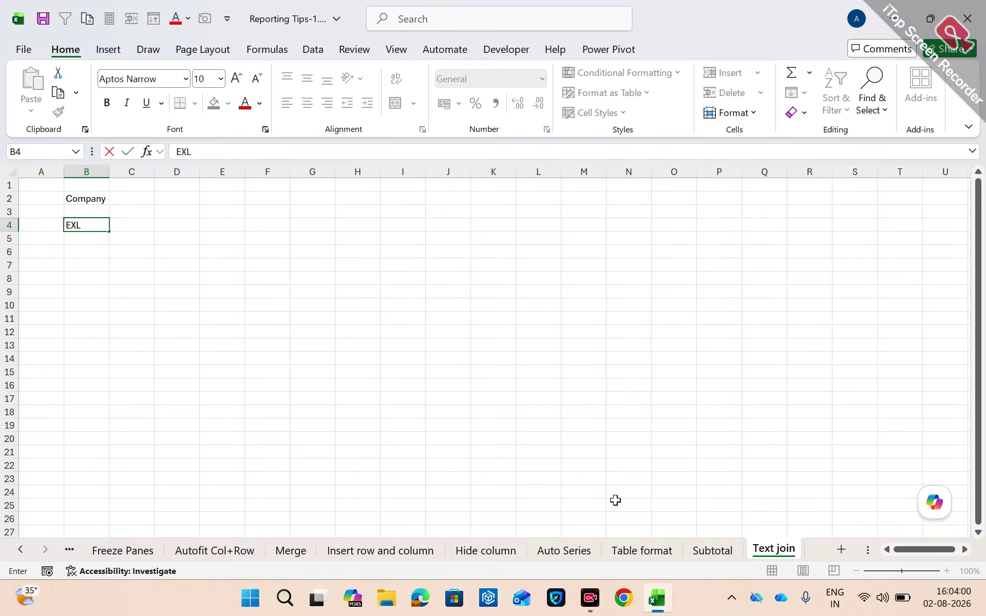
pyautogui.press('Return')
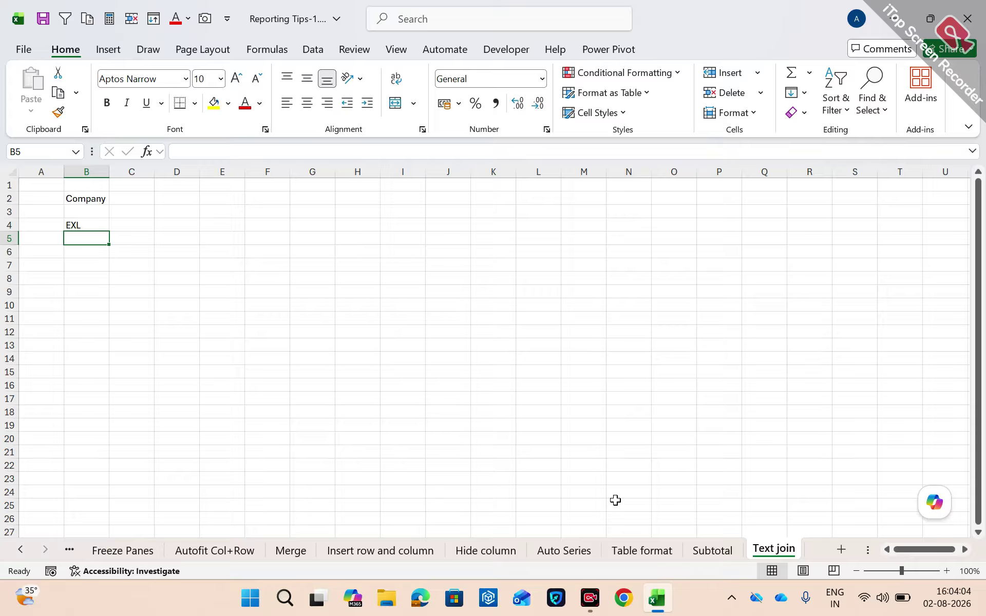
pyautogui.write('A-50')
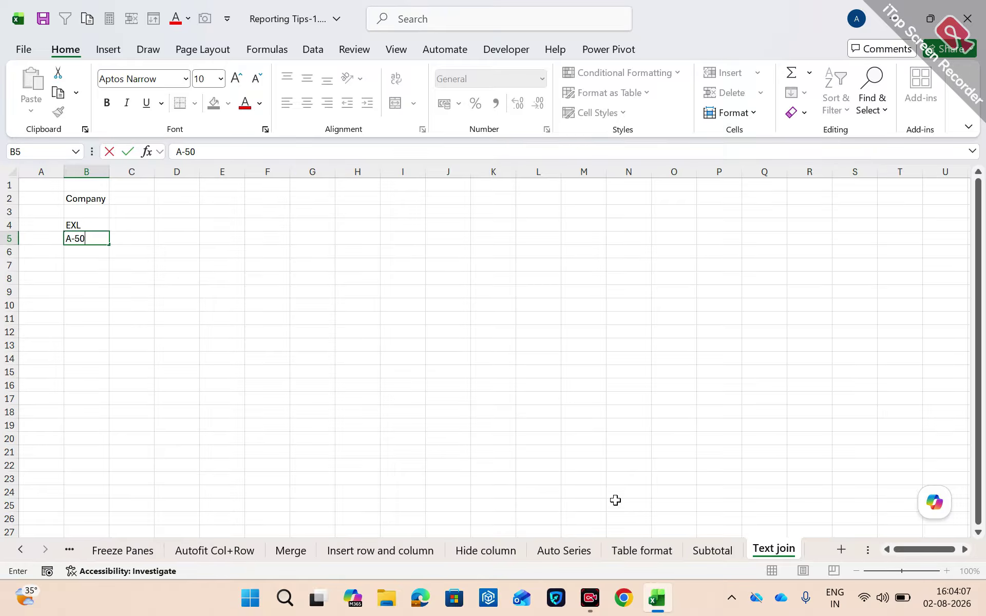
pyautogui.press('Return')
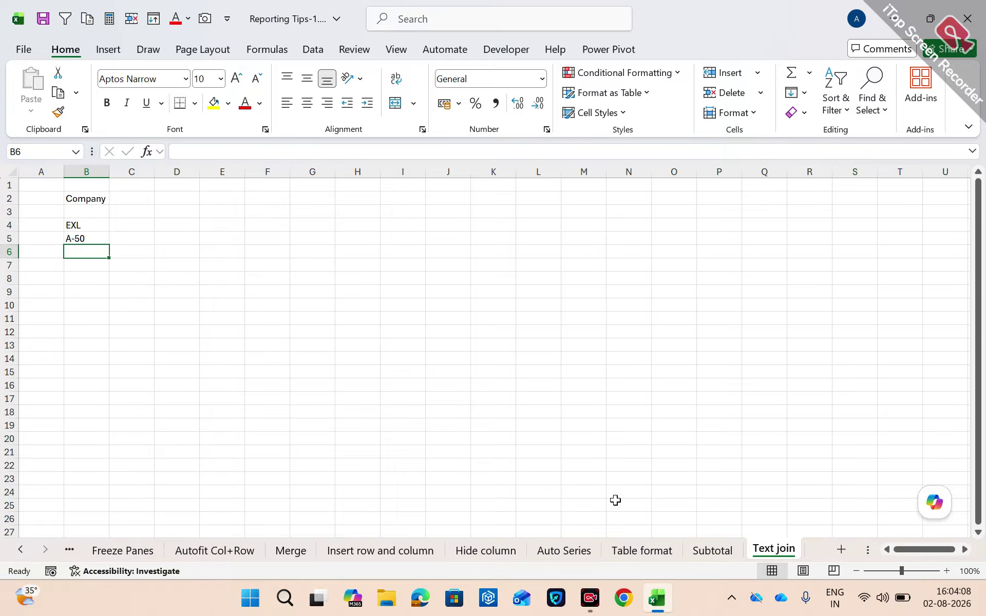
pyautogui.write('Sec')
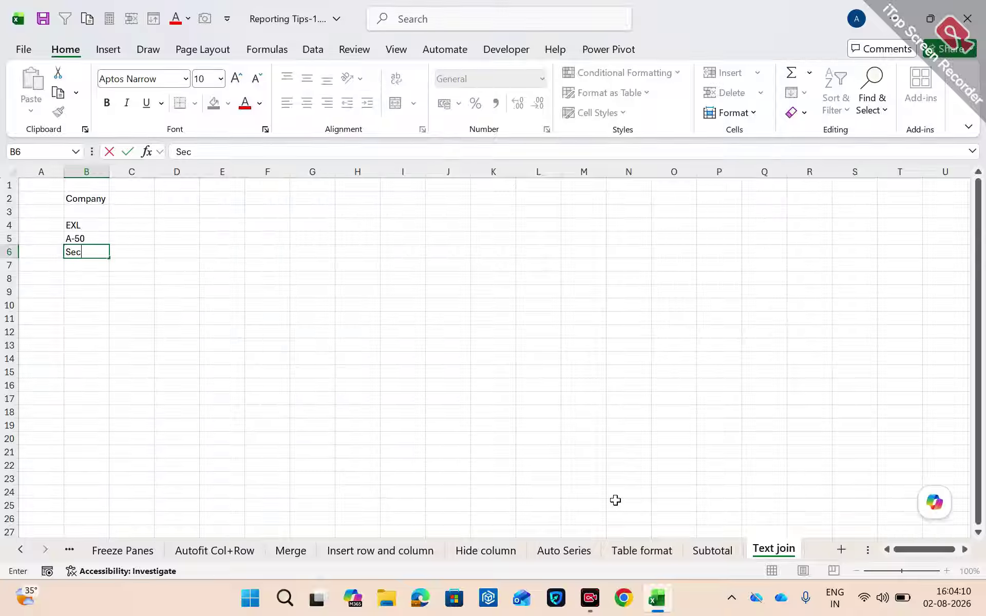
pyautogui.write('-56')
pyautogui.press('Return')
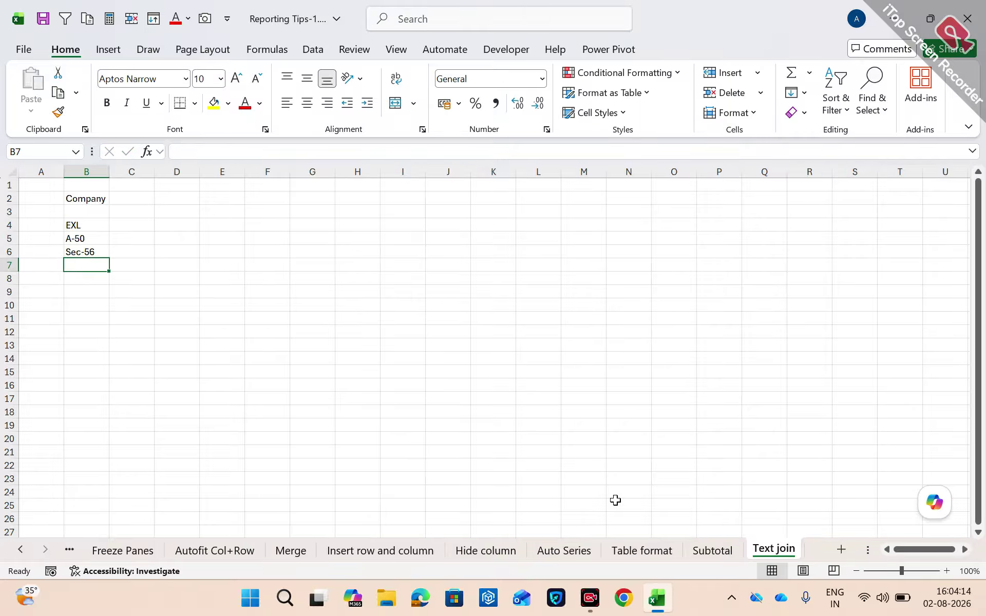
pyautogui.write('Gurgaon')
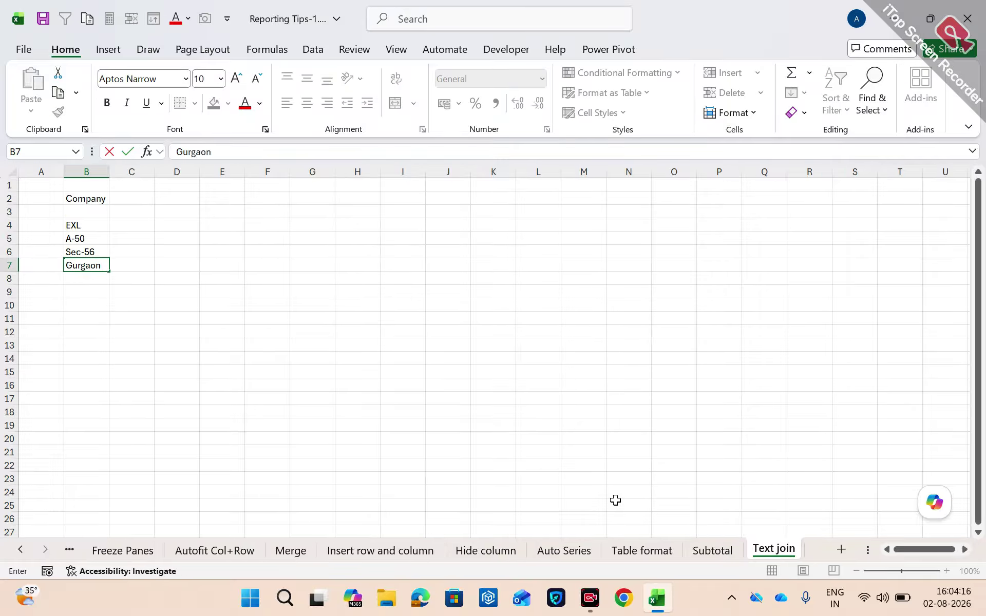
pyautogui.press('Return')
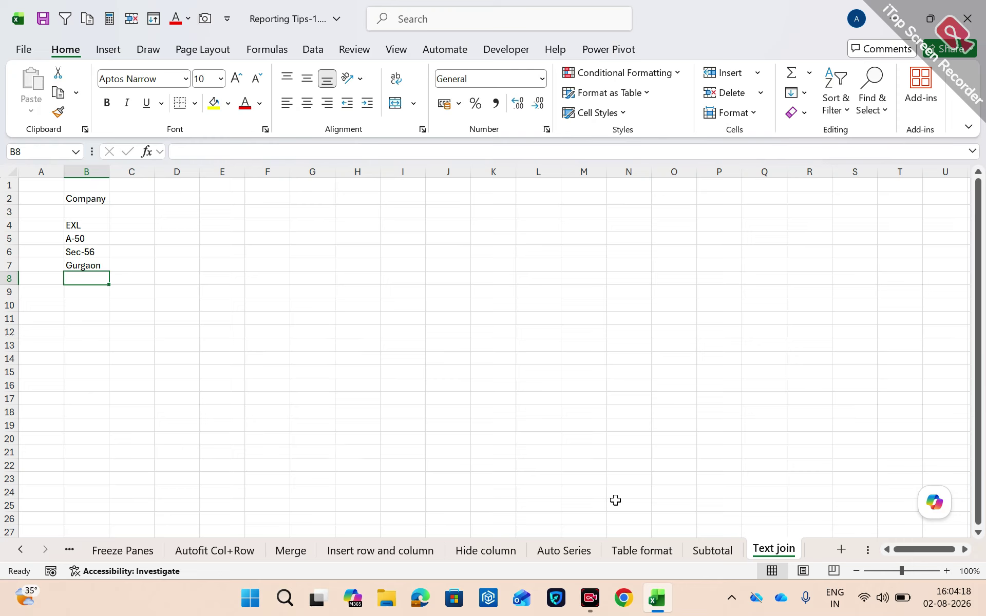
pyautogui.write('Har')
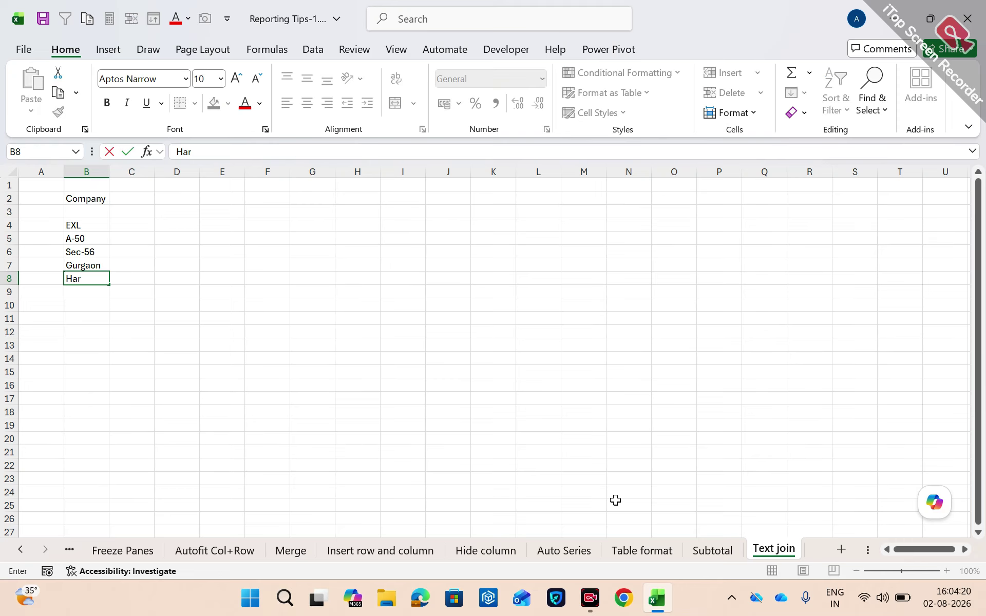
pyautogui.write('yana')
pyautogui.press('Return')
# Highlight the company name and address parts in column B, starting from B4
pyautogui.press('Up')
pyautogui.press('Up')
pyautogui.press('Up')
pyautogui.press('Up')
pyautogui.press('Up')
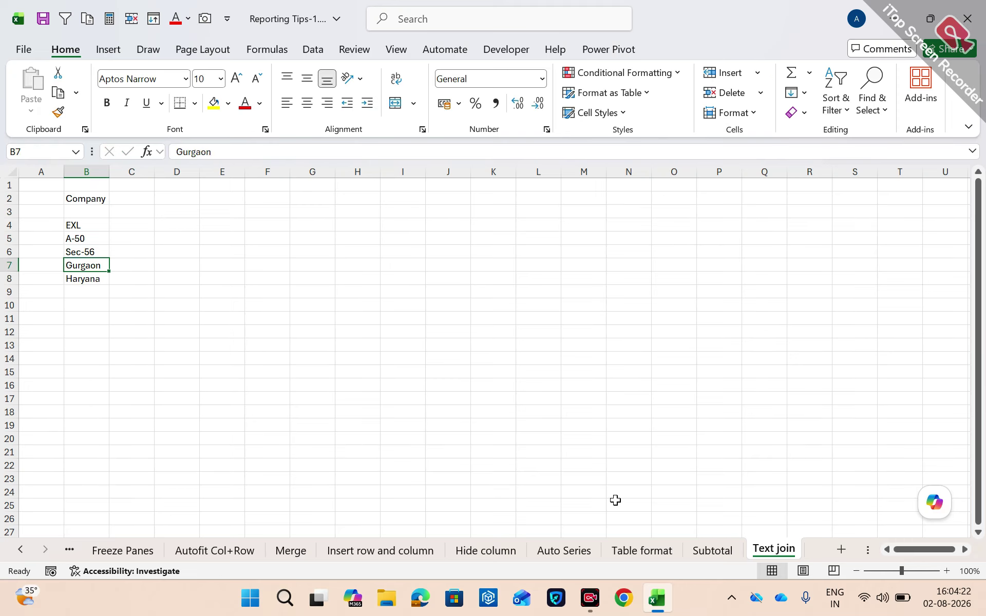
pyautogui.hotkey('shift', 'Down')
pyautogui.hotkey('shift', 'Down')
pyautogui.hotkey('shift', 'Down')
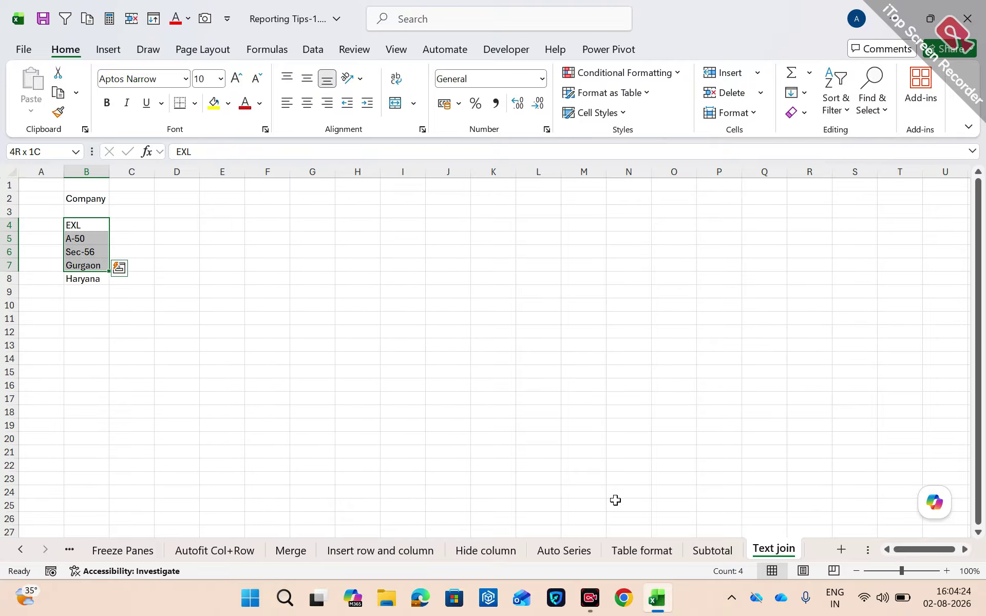
# Start a TEXTJOIN formula in G5
pyautogui.press('Right')
pyautogui.press('Right')
pyautogui.press('Right')
pyautogui.press('Right')
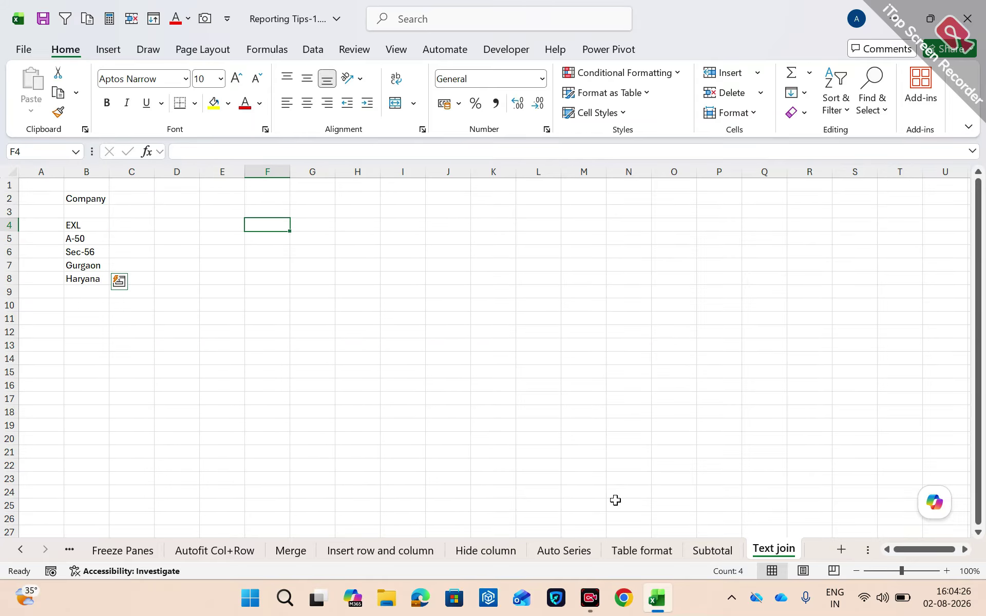
pyautogui.press('Right')
pyautogui.press('Down')
pyautogui.write('=text')
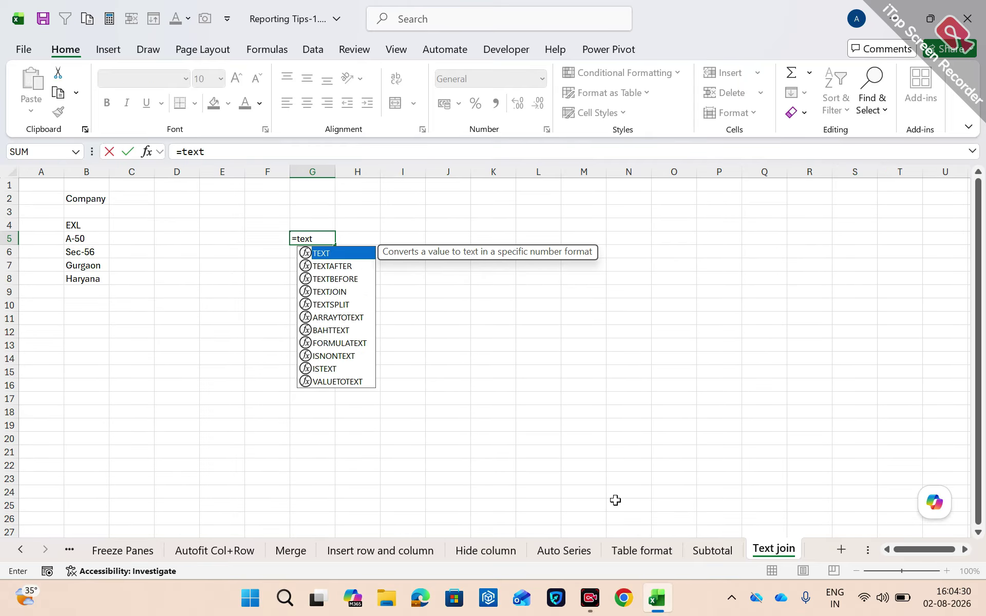
pyautogui.press('Down')
pyautogui.press('Down')
pyautogui.press('Down')
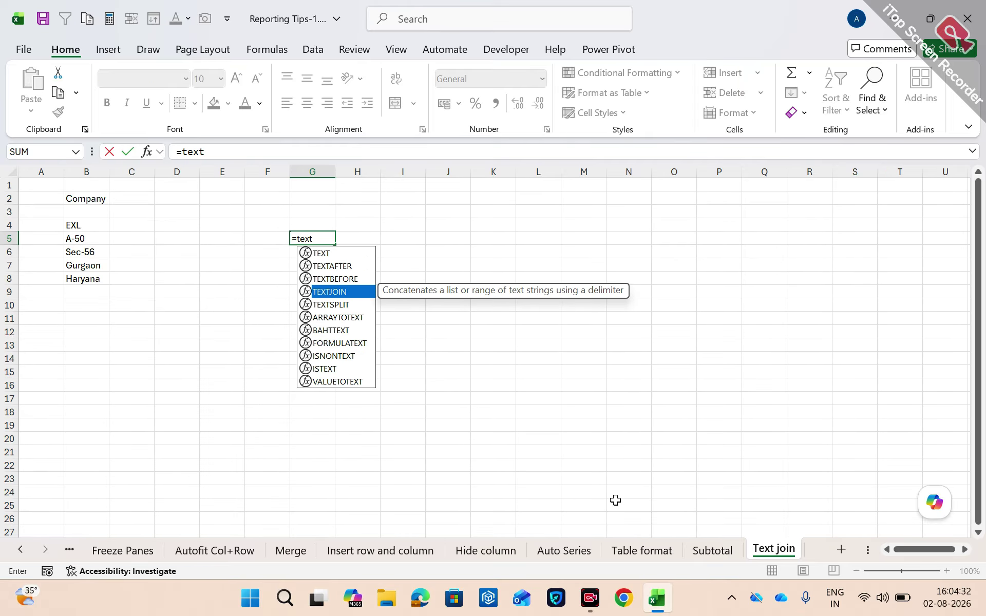
pyautogui.press('Tab')
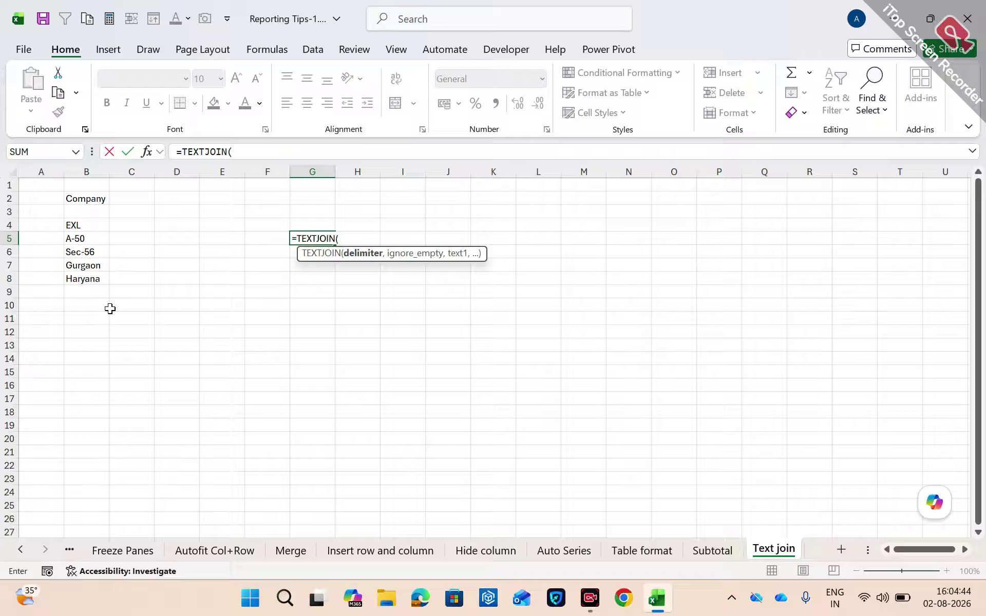
# Complete the G5 TEXTJOIN formula with a comma delimiter, TRUE - Ignore empty cells, and the range B4:B8
pyautogui.write('",",')
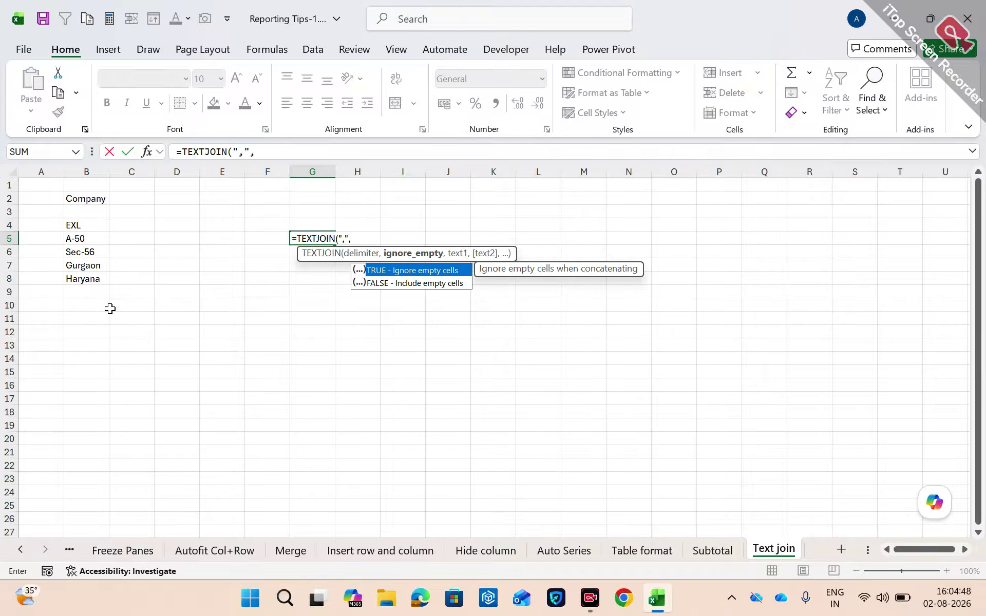
pyautogui.press('Tab')
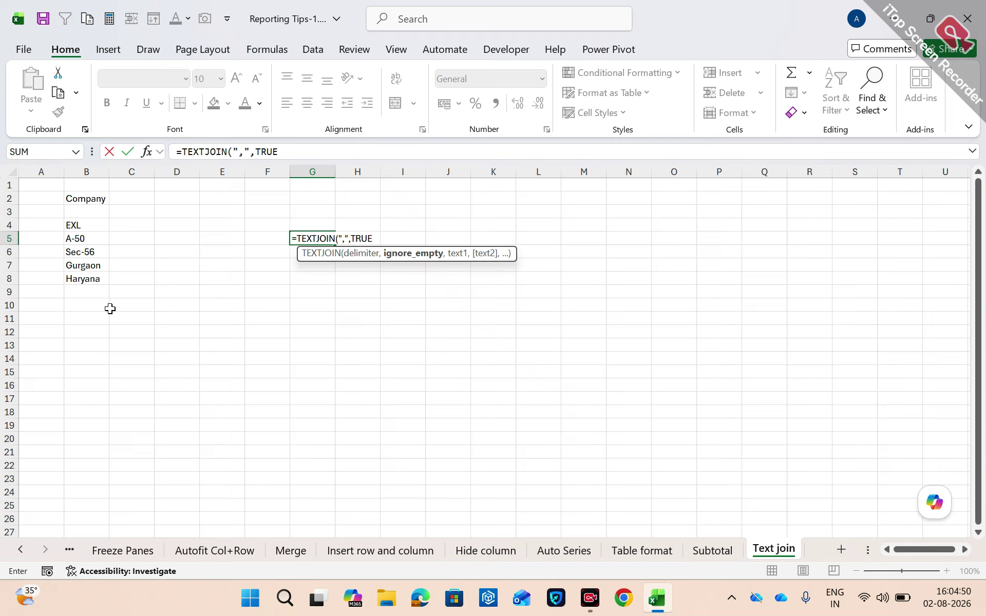
pyautogui.write(',')
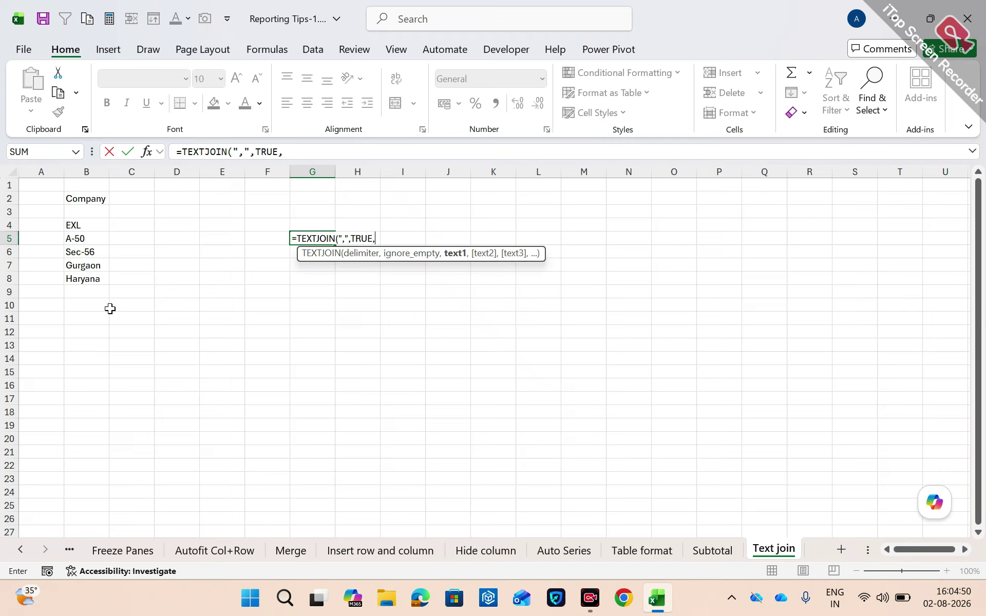
pyautogui.click(77, 226)
pyautogui.hotkey('shift', 'Down')
pyautogui.hotkey('shift', 'Down')
pyautogui.hotkey('shift', 'Down')
pyautogui.hotkey('shift', 'Down')
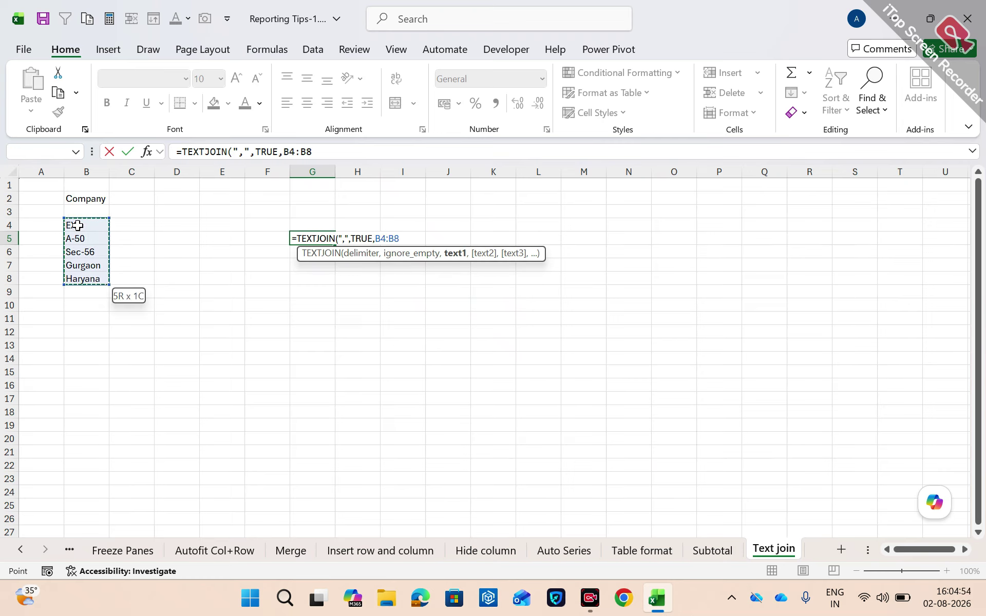
pyautogui.write(')')
pyautogui.press('Return')
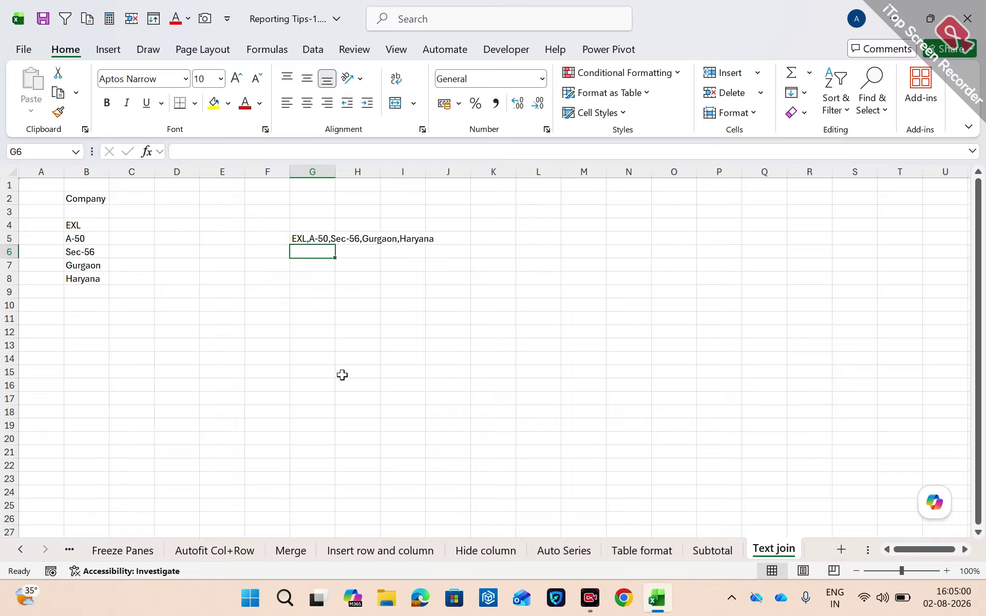
pyautogui.click(376, 371)
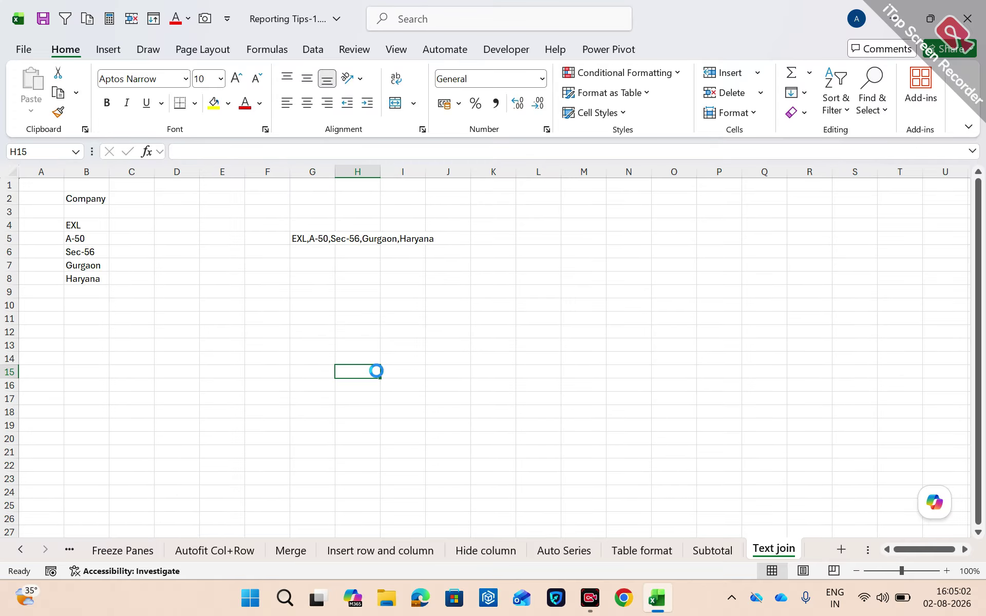